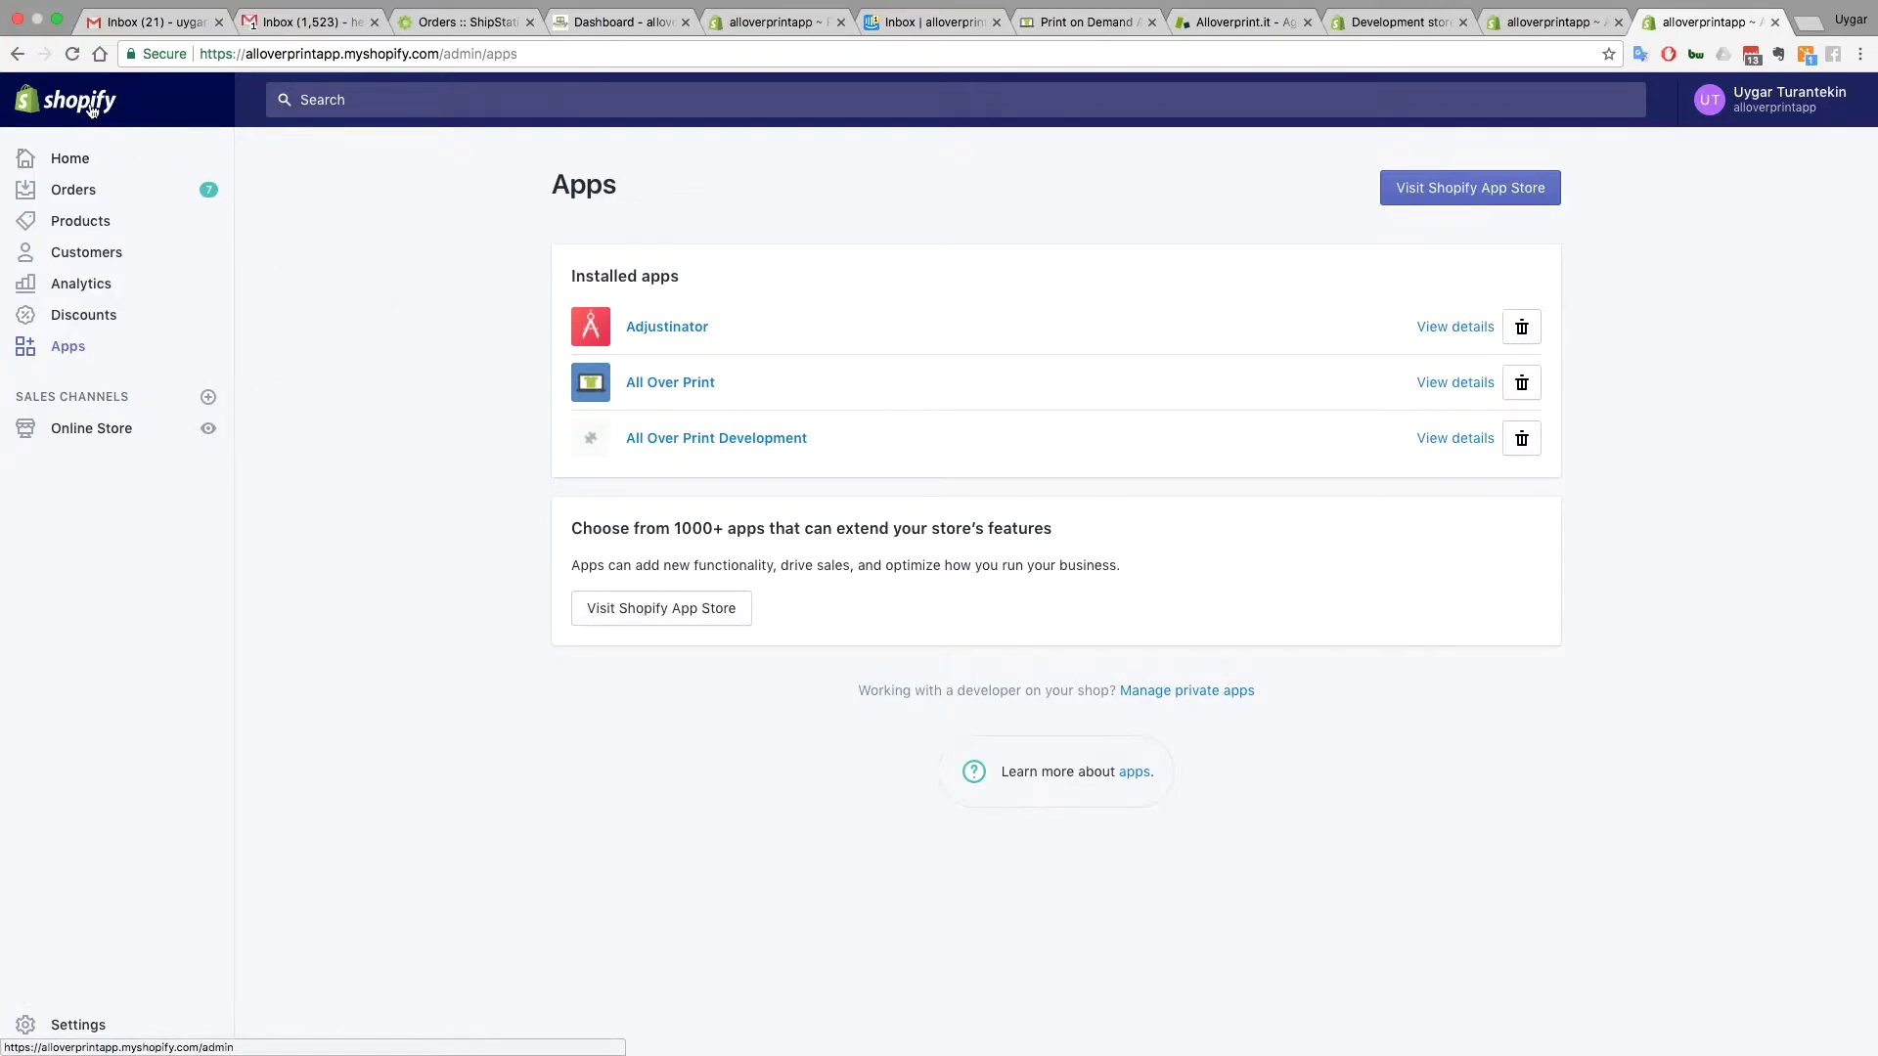
Open the All Over Print app and add a new design from the file "i drink till i pass white.png"
{"action": "left_click", "coordinate": [67, 351]}
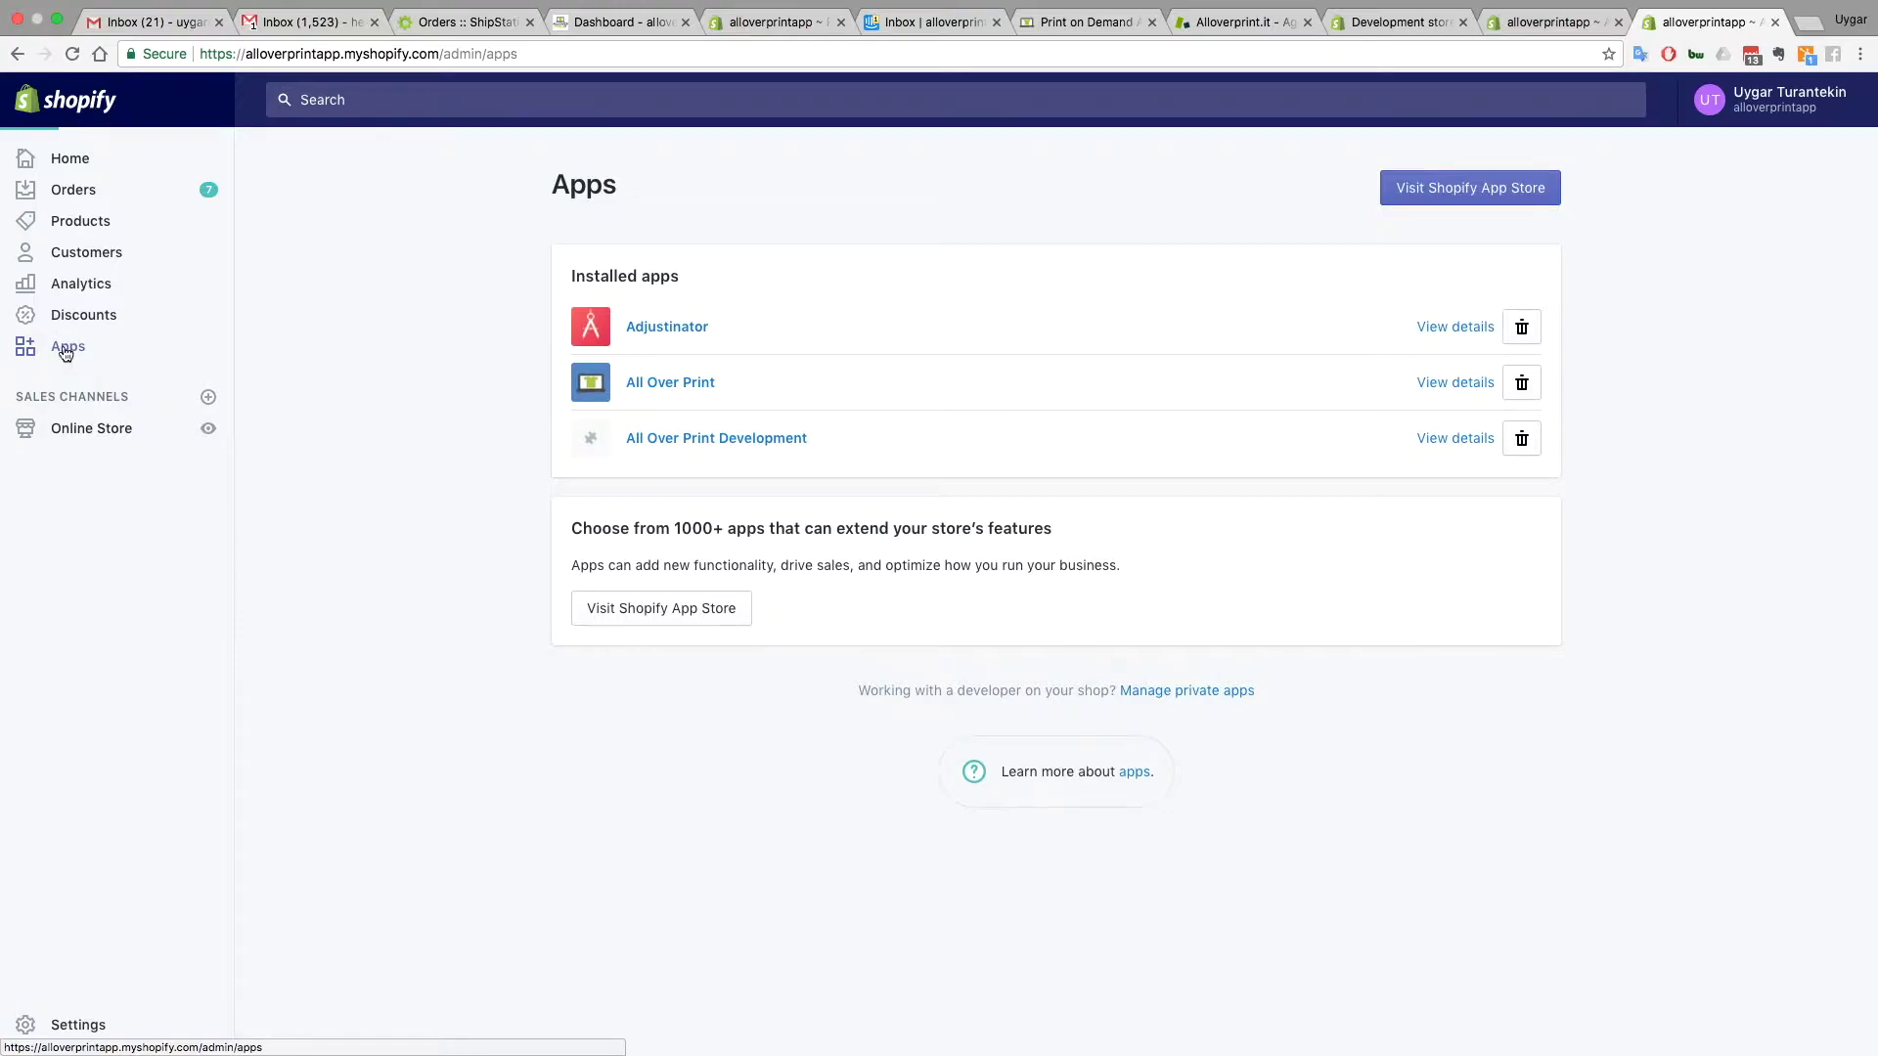
{"action": "left_click", "coordinate": [660, 384]}
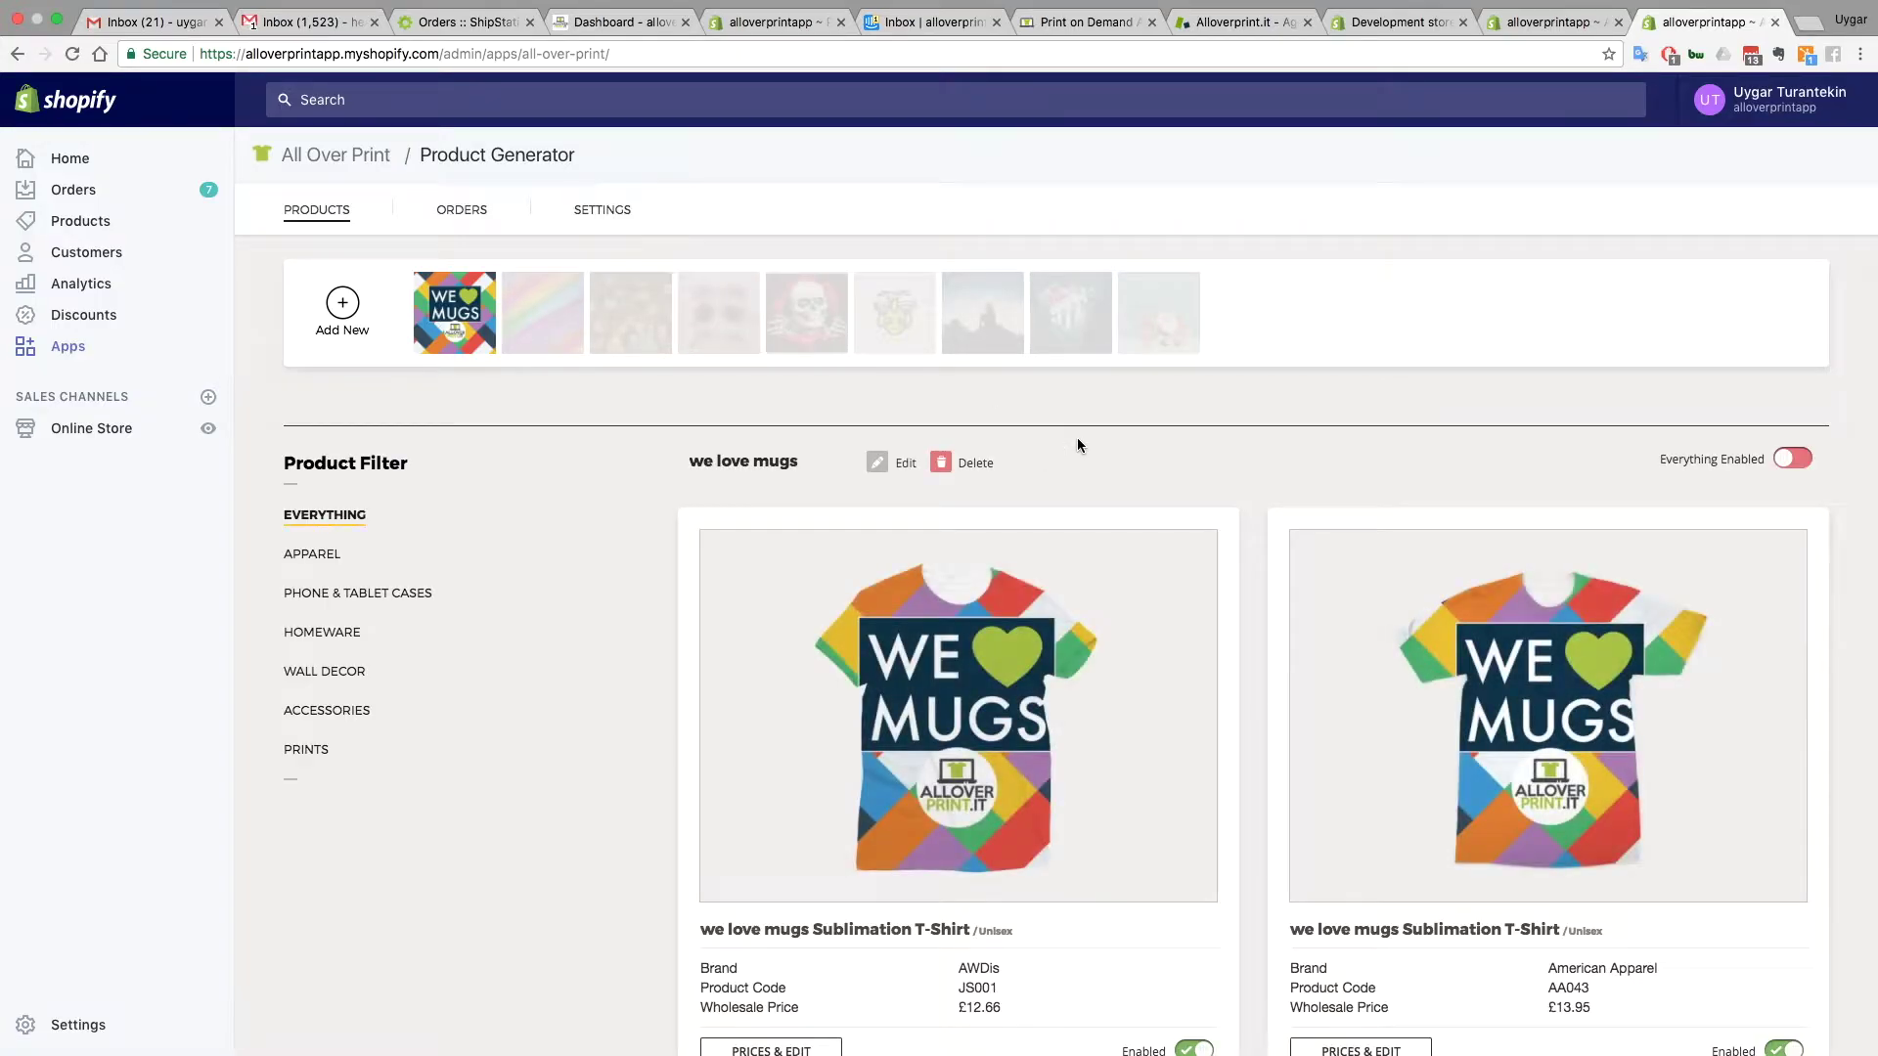
{"action": "left_click", "coordinate": [343, 307]}
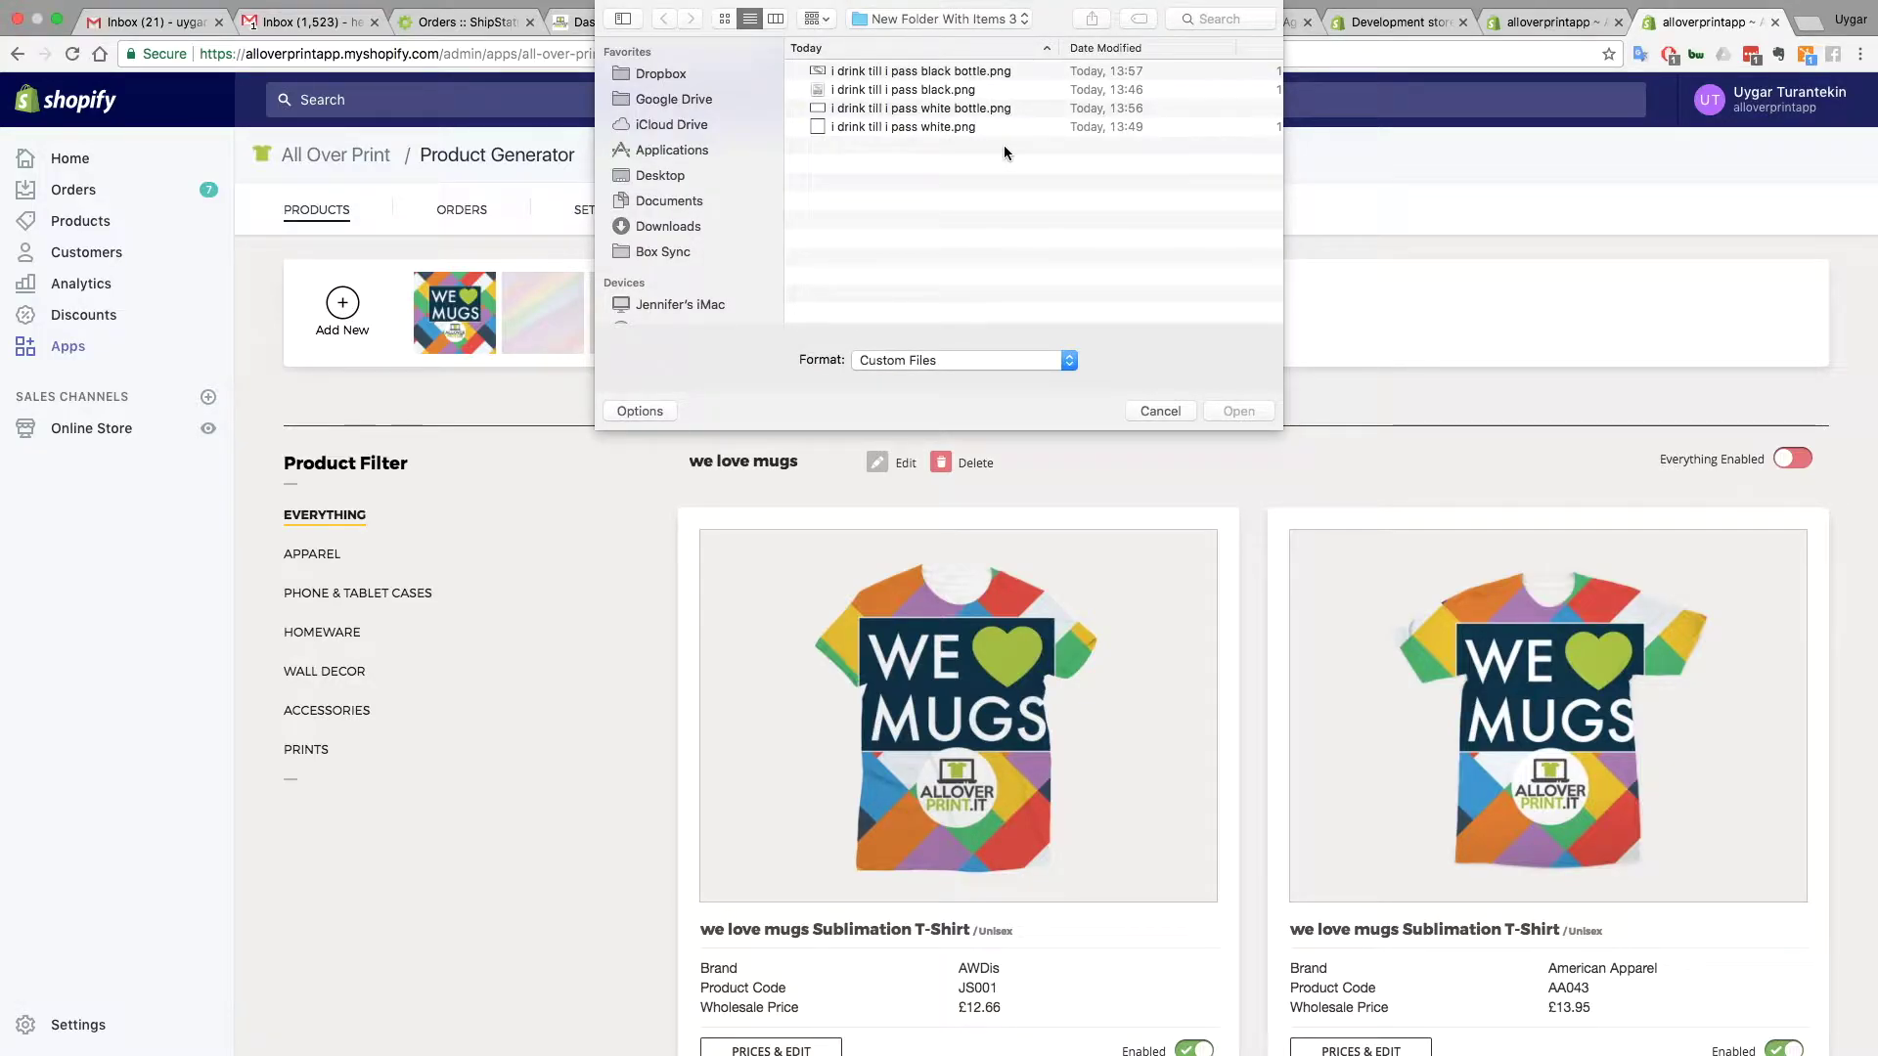
{"action": "left_click", "coordinate": [963, 132]}
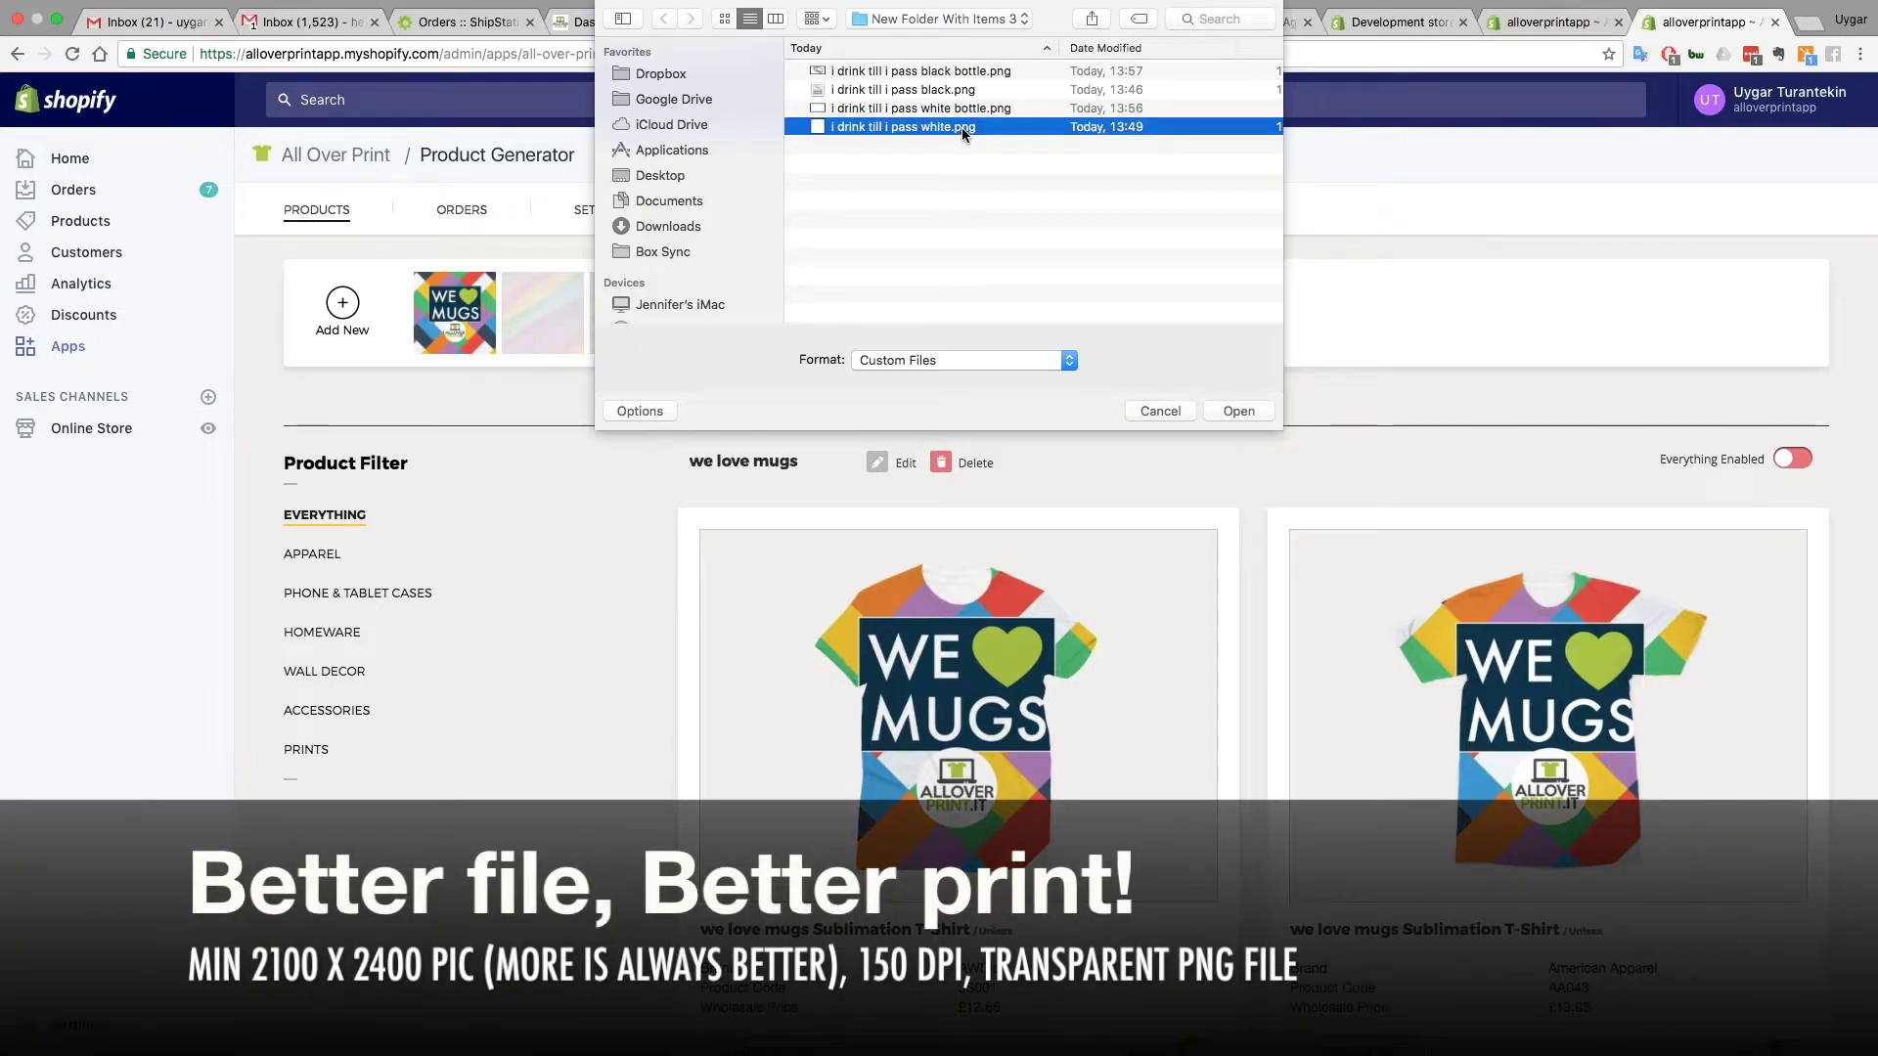
{"action": "left_click", "coordinate": [1236, 412]}
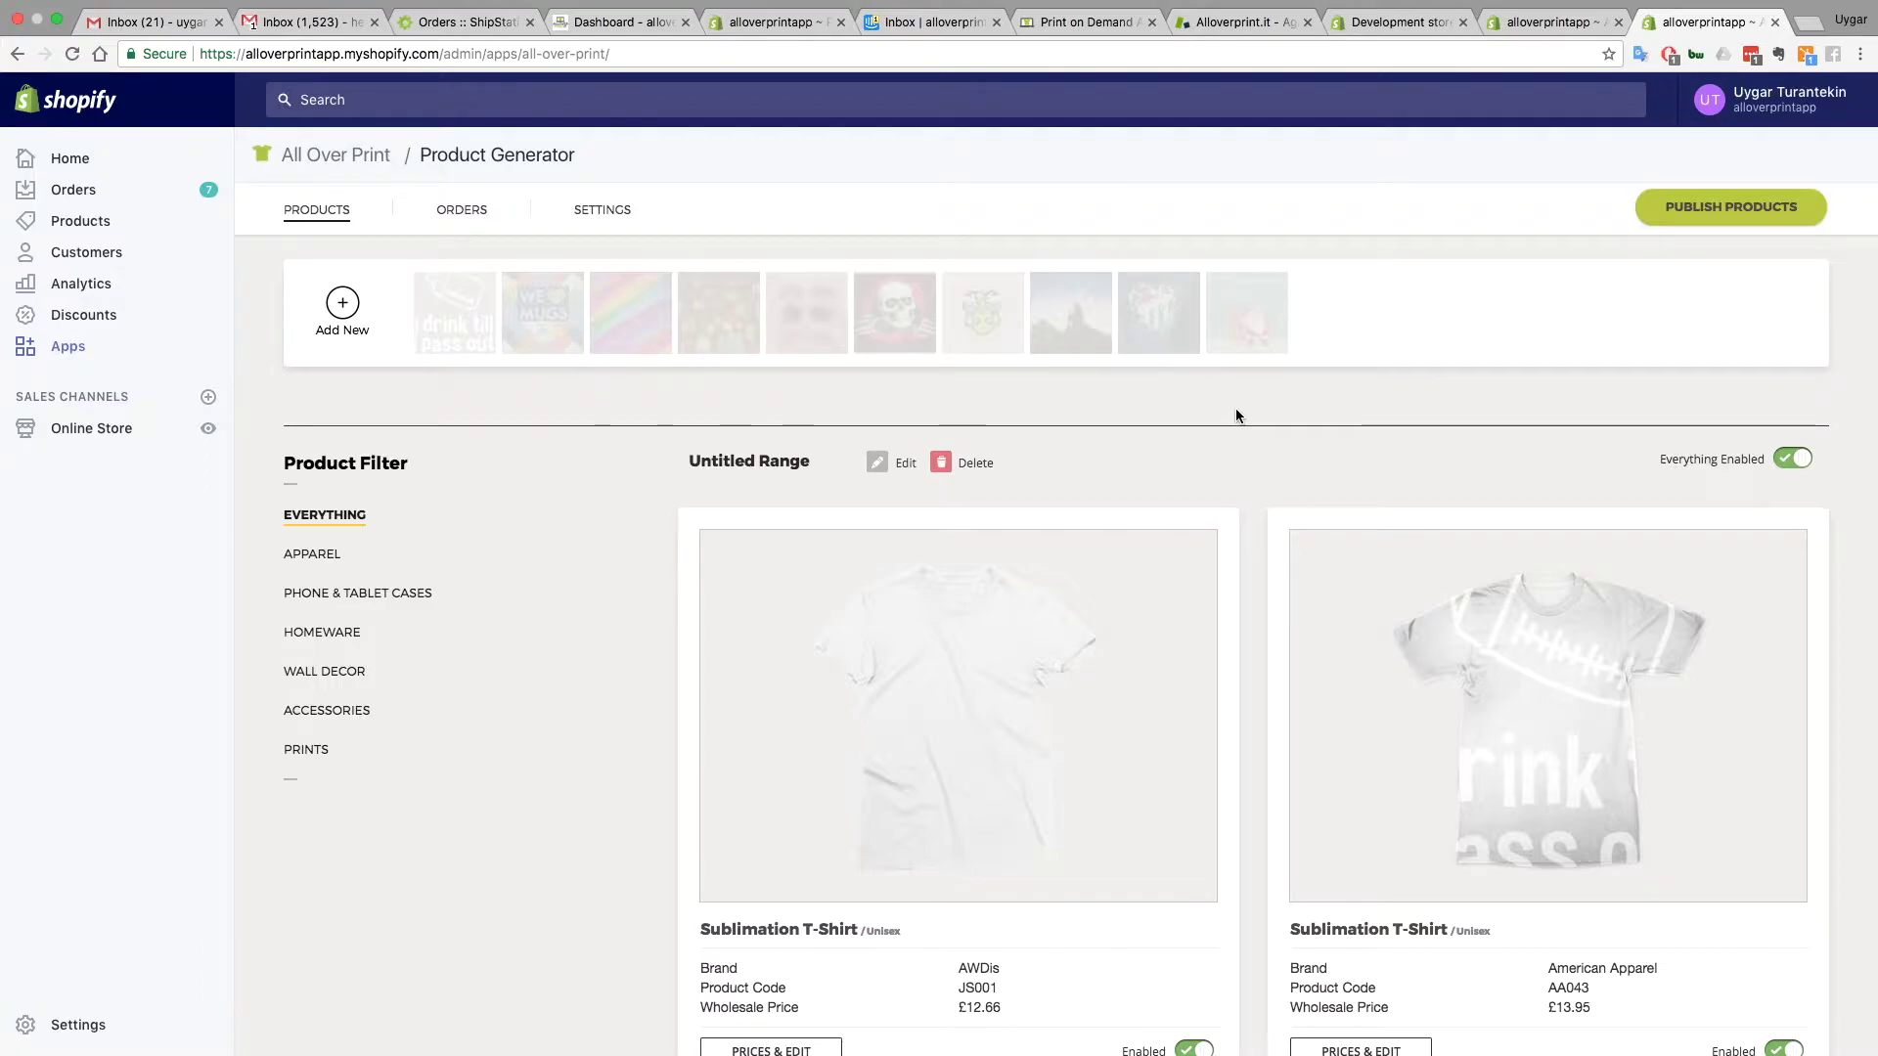
Review the generated products of the untitled range and disable all of them at once
{"action": "scroll", "coordinate": [1235, 415], "scroll_direction": "down", "scroll_amount": 2}
{"action": "scroll", "coordinate": [1236, 415], "scroll_direction": "down", "scroll_amount": 20}
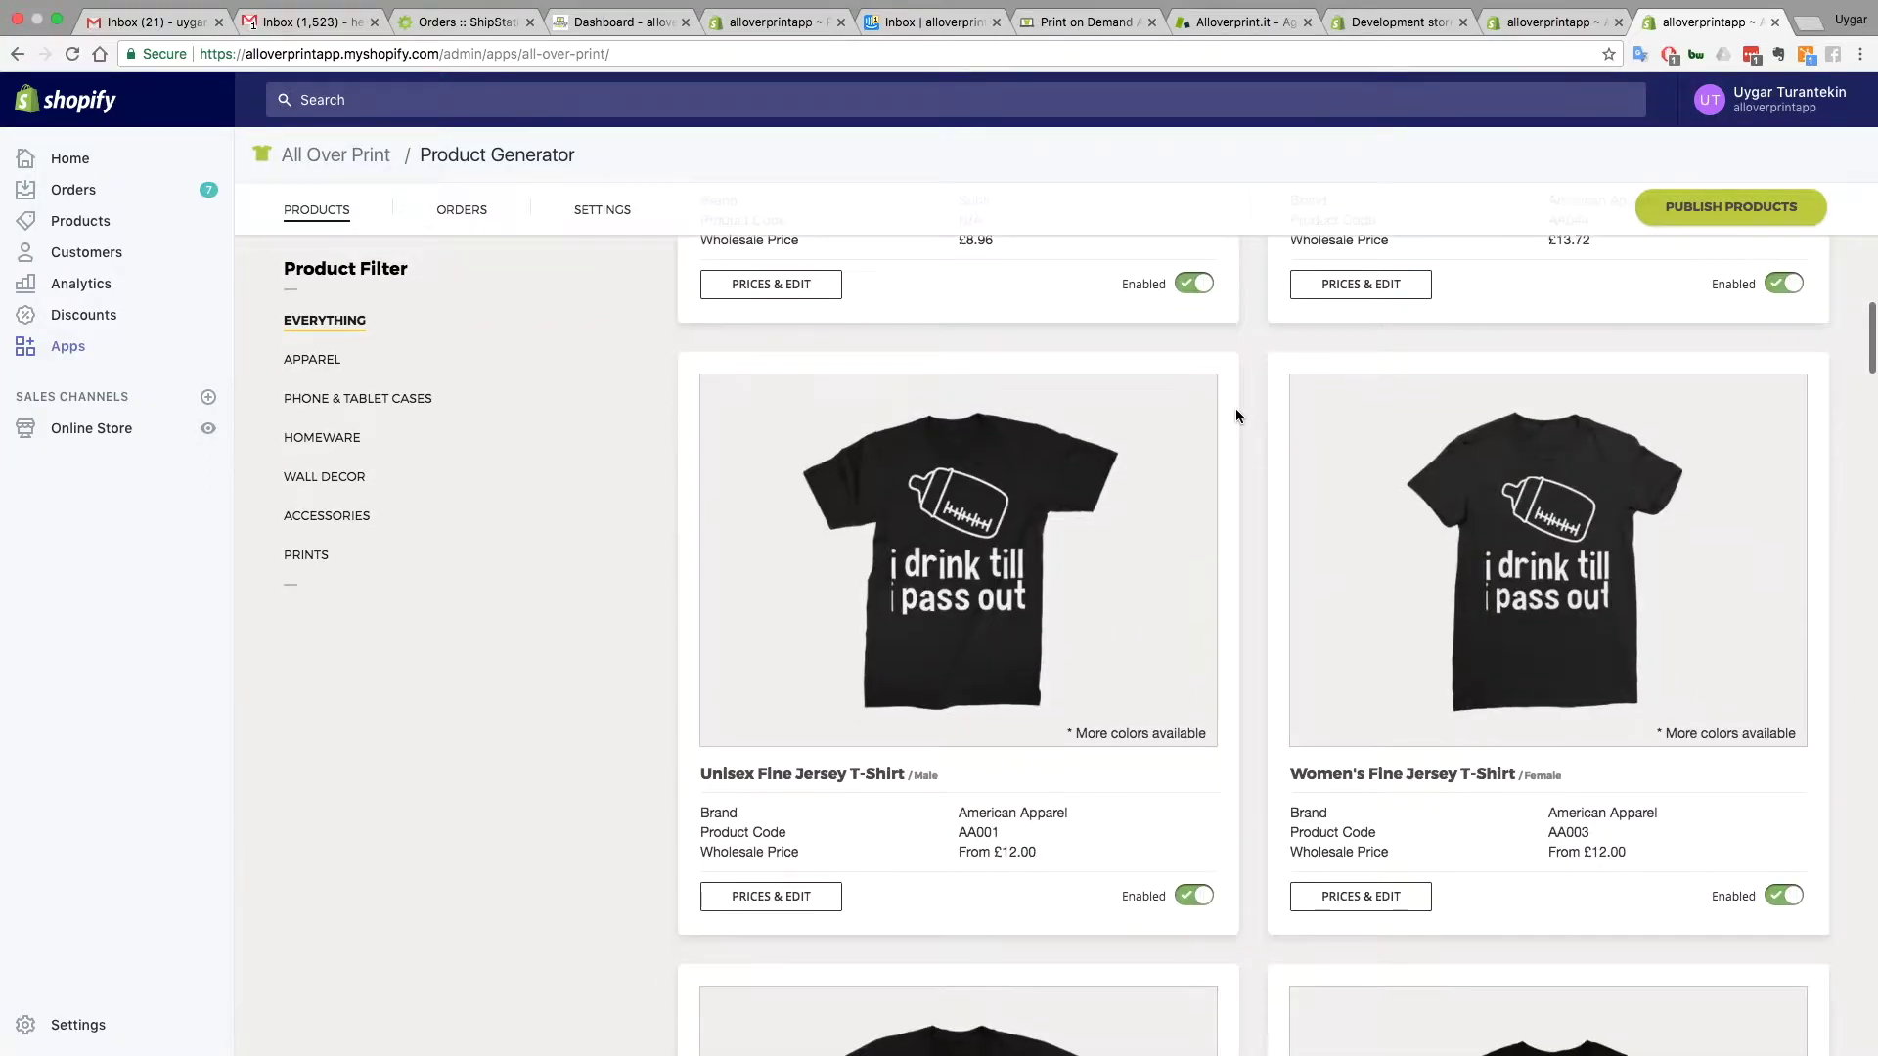
{"action": "scroll", "coordinate": [1235, 416], "scroll_direction": "down", "scroll_amount": 15}
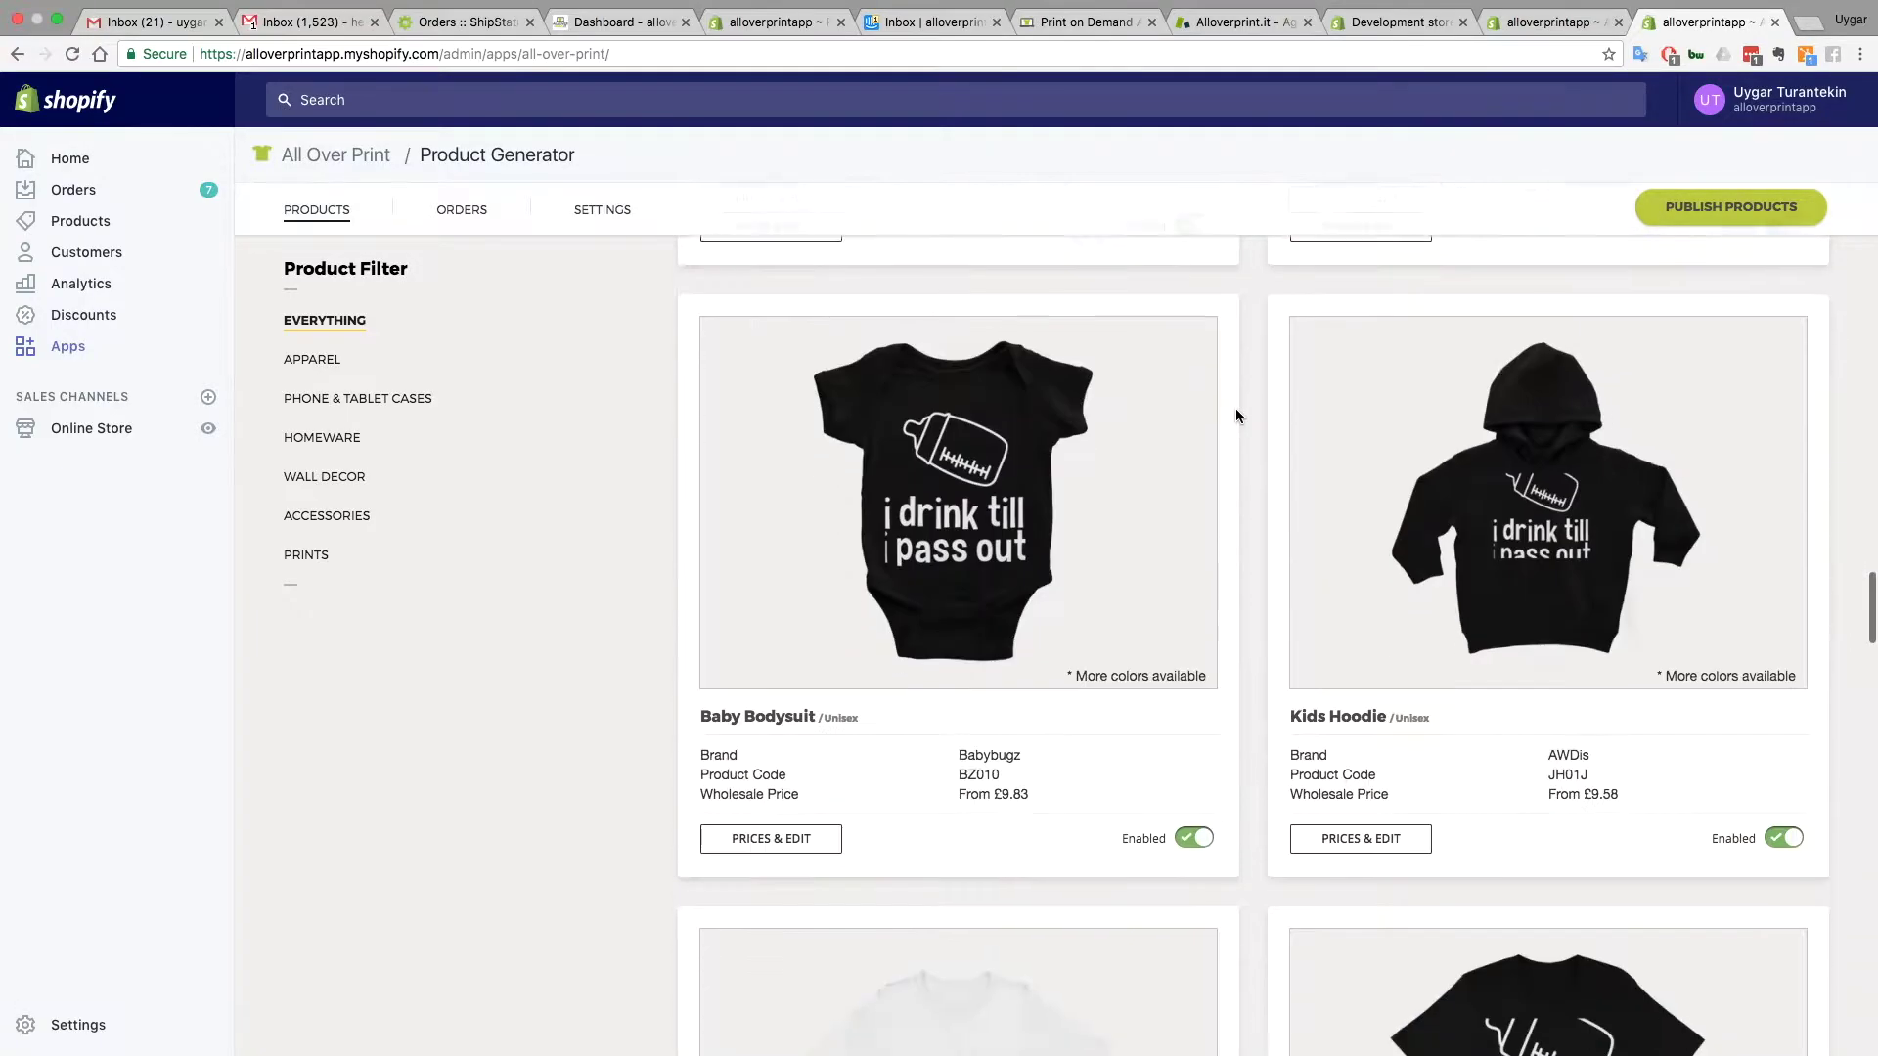
{"action": "scroll", "coordinate": [1235, 408], "scroll_direction": "up", "scroll_amount": 20}
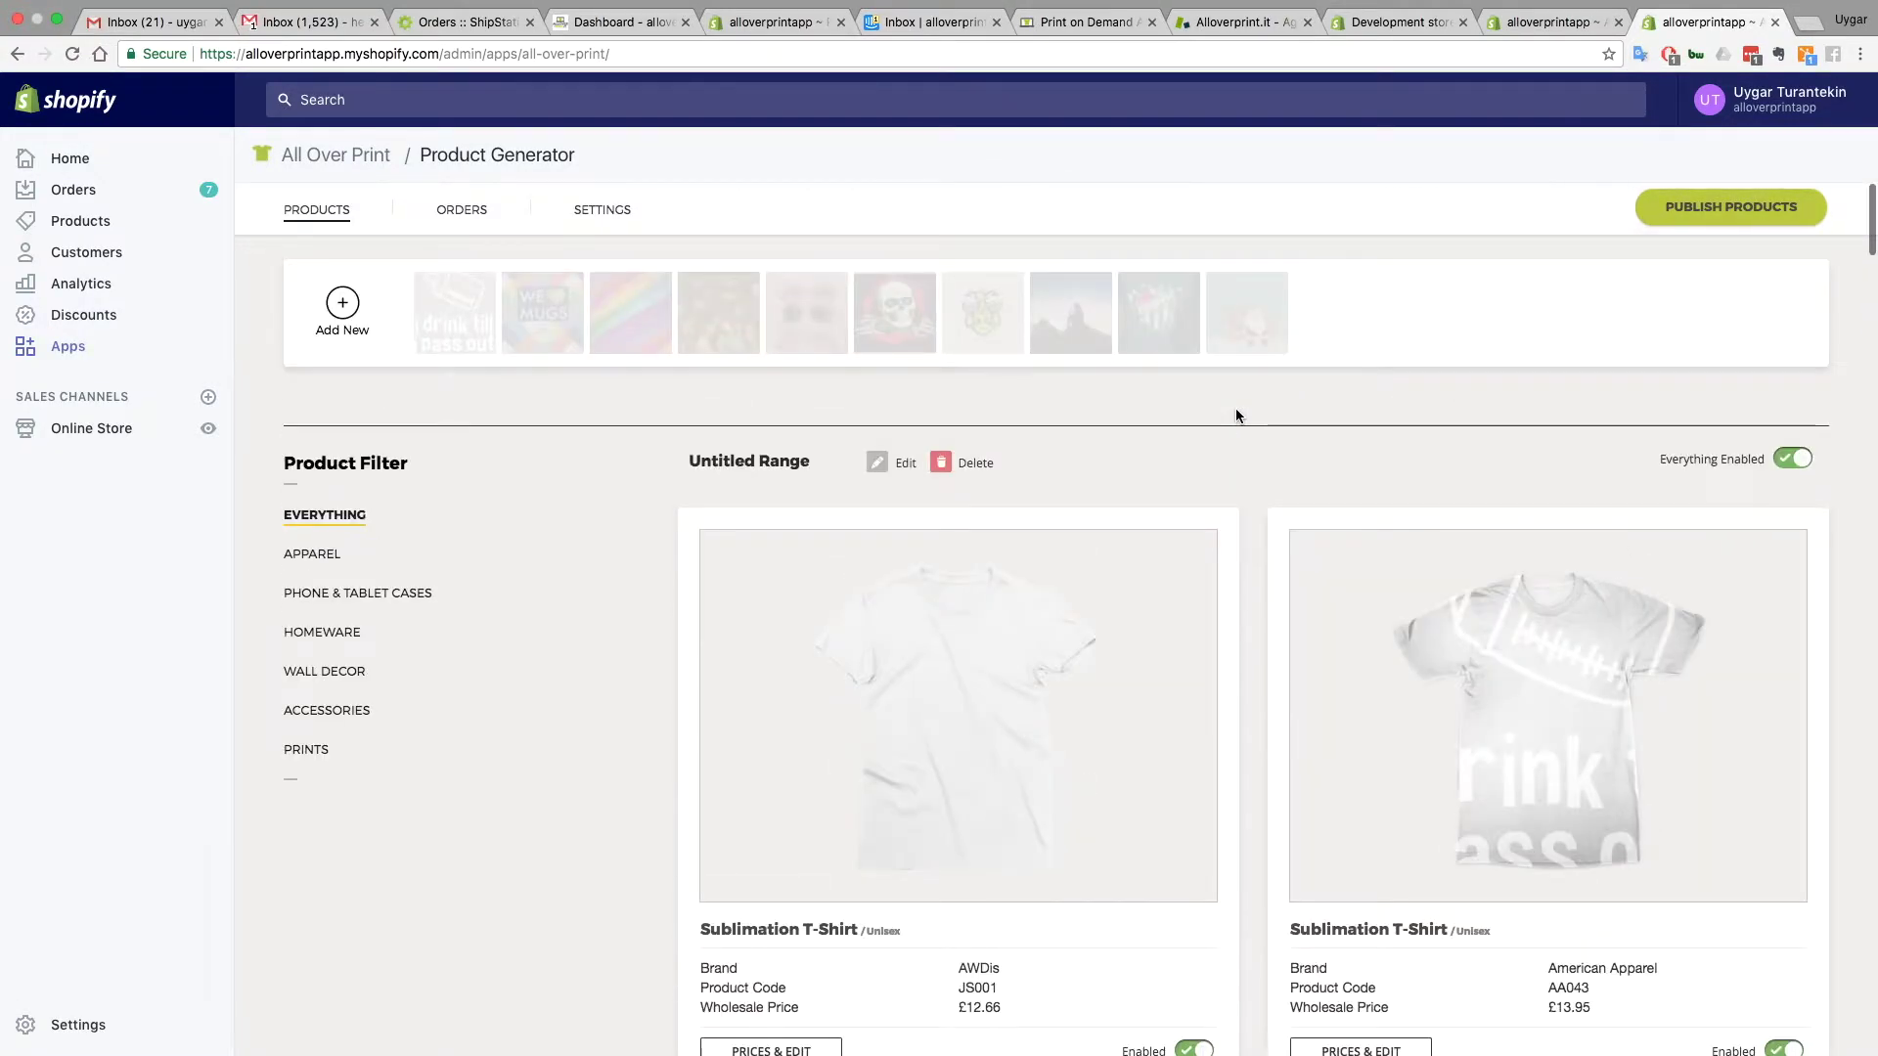
{"action": "left_click", "coordinate": [1792, 459]}
Enable only the Baby Bodysuit and open its prices and design for editing
{"action": "scroll", "coordinate": [1271, 545], "scroll_direction": "down", "scroll_amount": 10}
{"action": "scroll", "coordinate": [1270, 548], "scroll_direction": "down", "scroll_amount": 20}
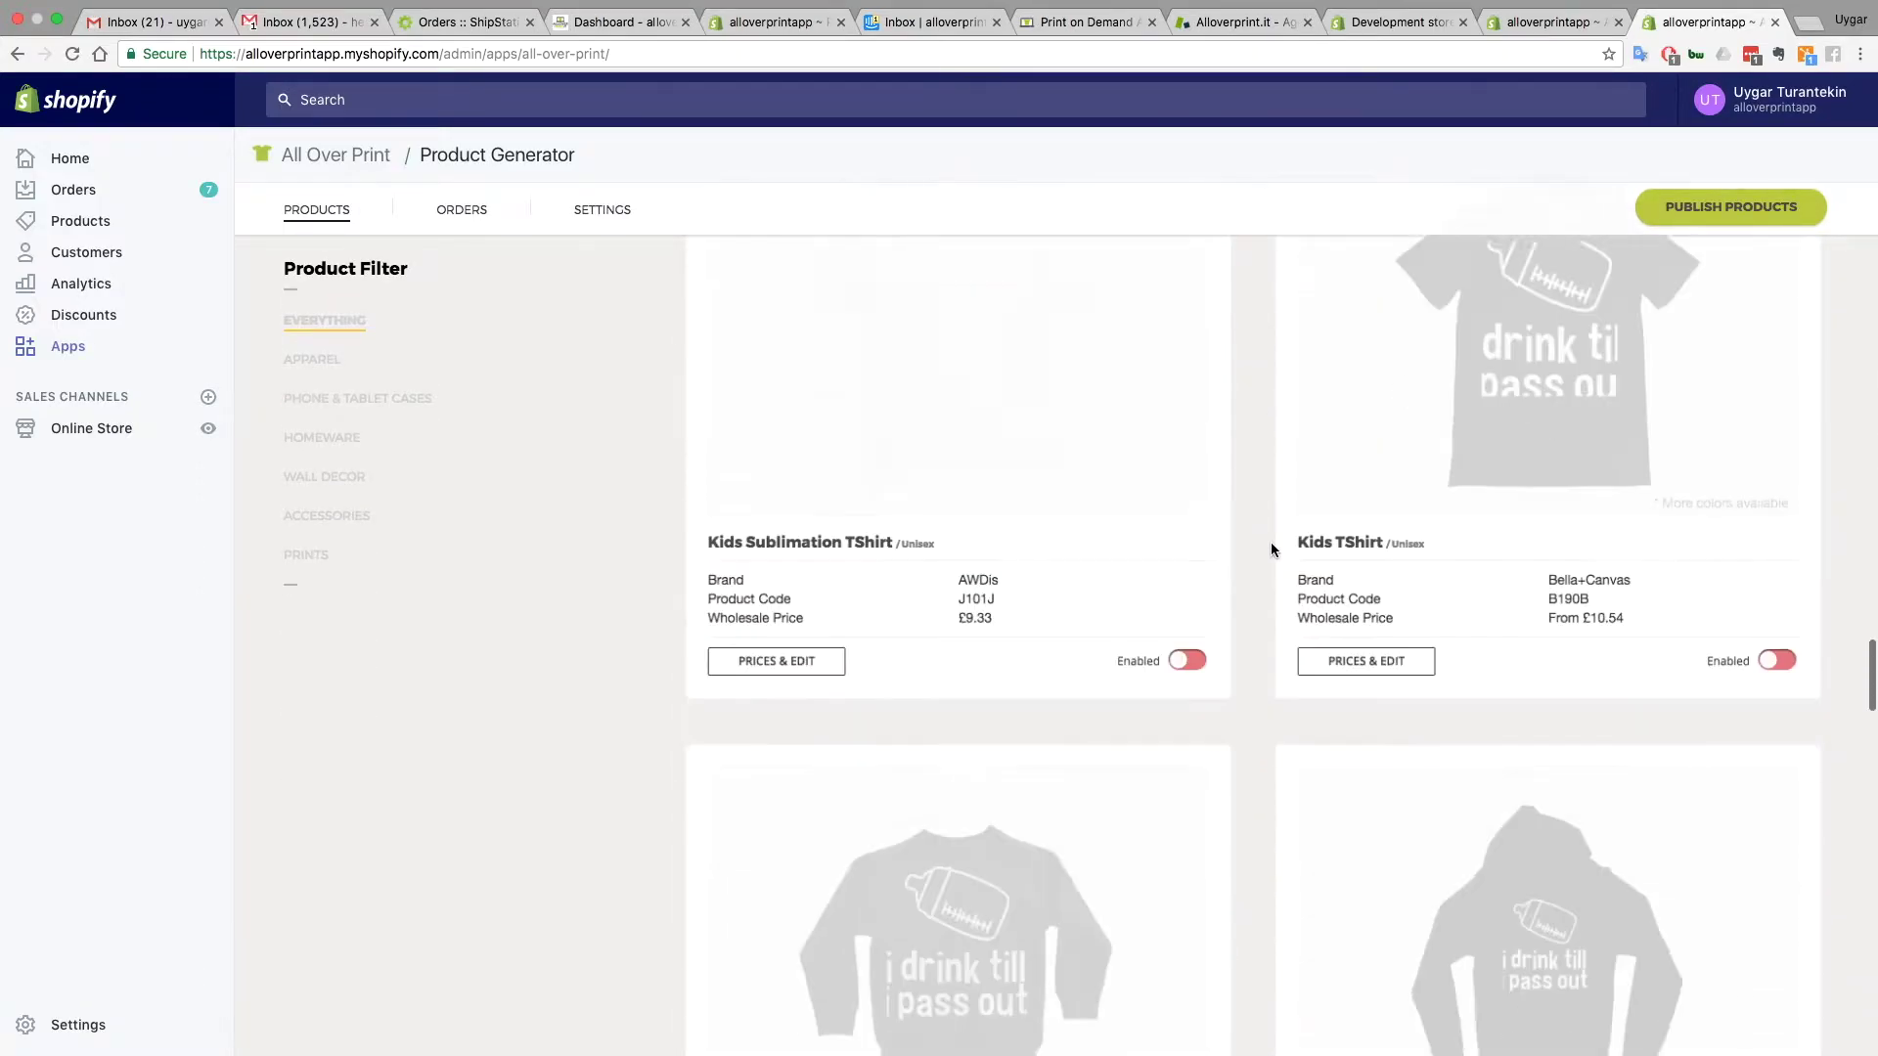
{"action": "scroll", "coordinate": [1271, 548], "scroll_direction": "down", "scroll_amount": 1}
{"action": "left_click", "coordinate": [1187, 736]}
{"action": "left_click", "coordinate": [791, 743]}
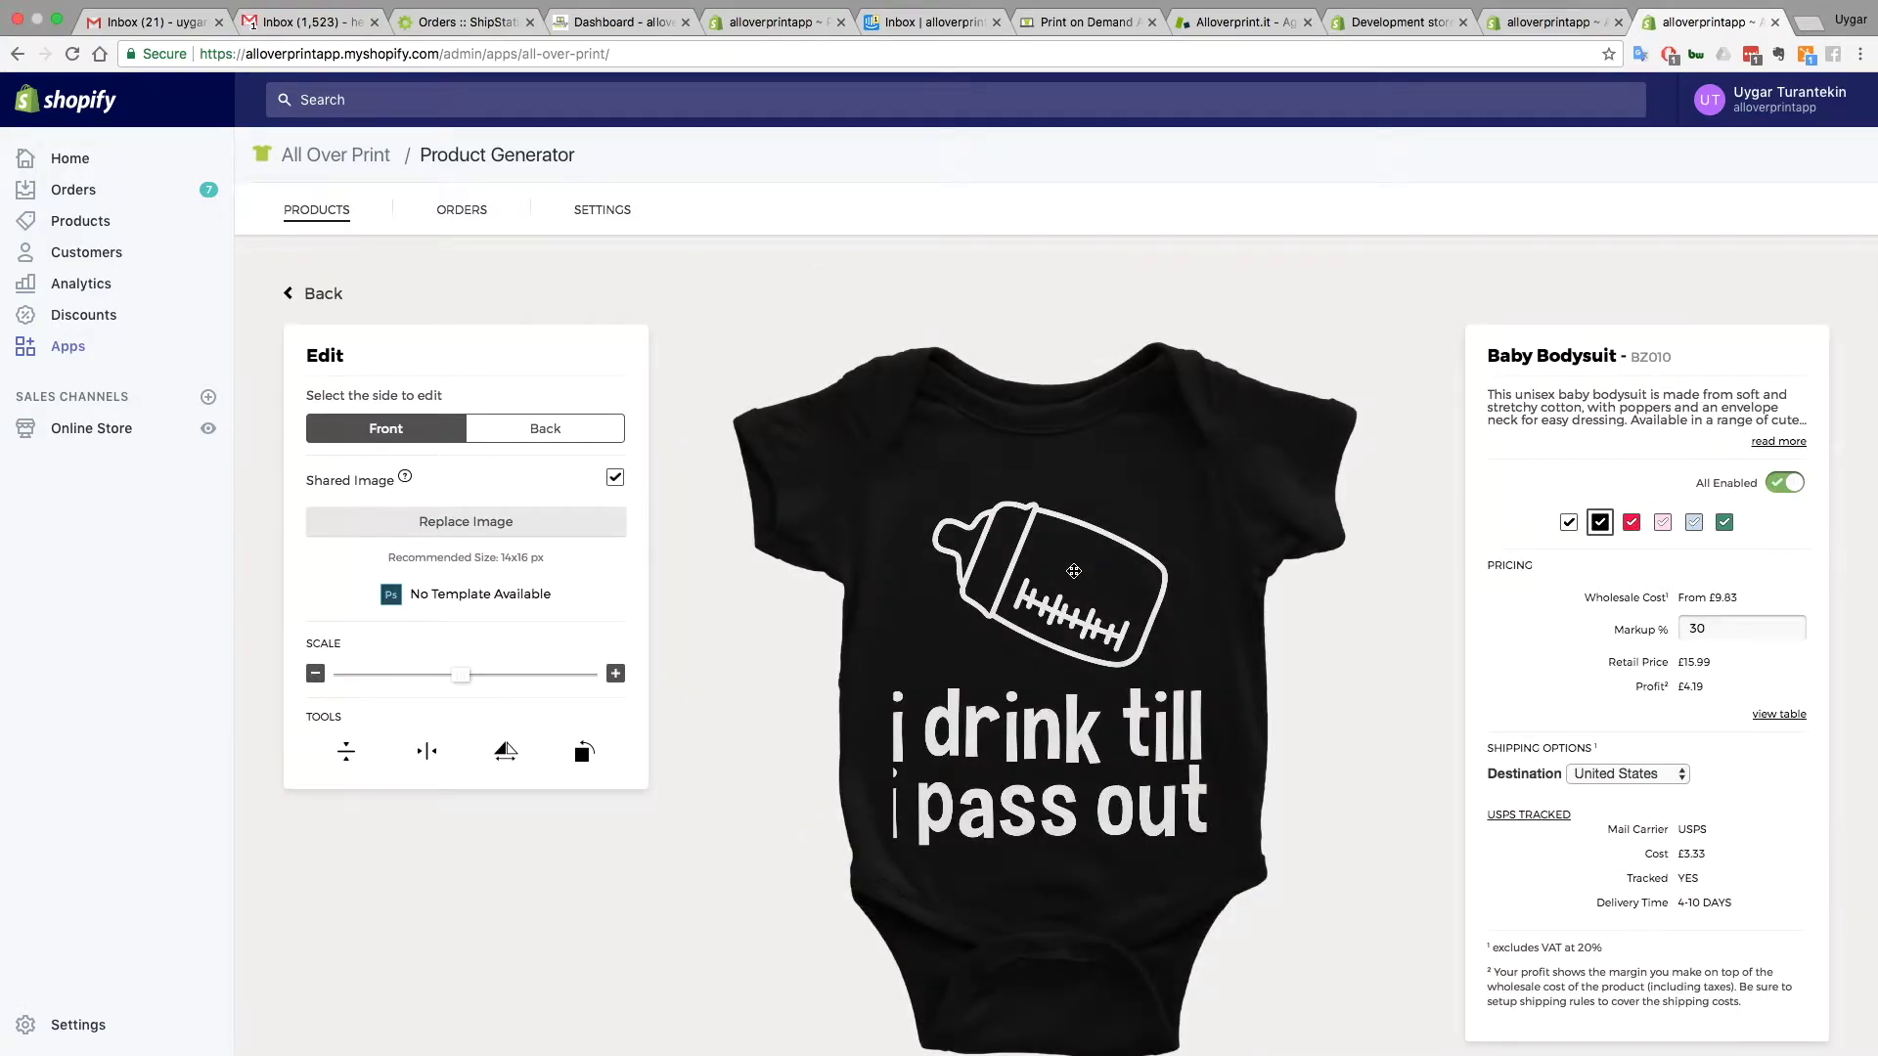
Try smaller scales and slightly shifted positions for the front artwork on the black bodysuit, then enlarge it again
{"action": "scroll", "coordinate": [1074, 571], "scroll_direction": "down", "scroll_amount": 1}
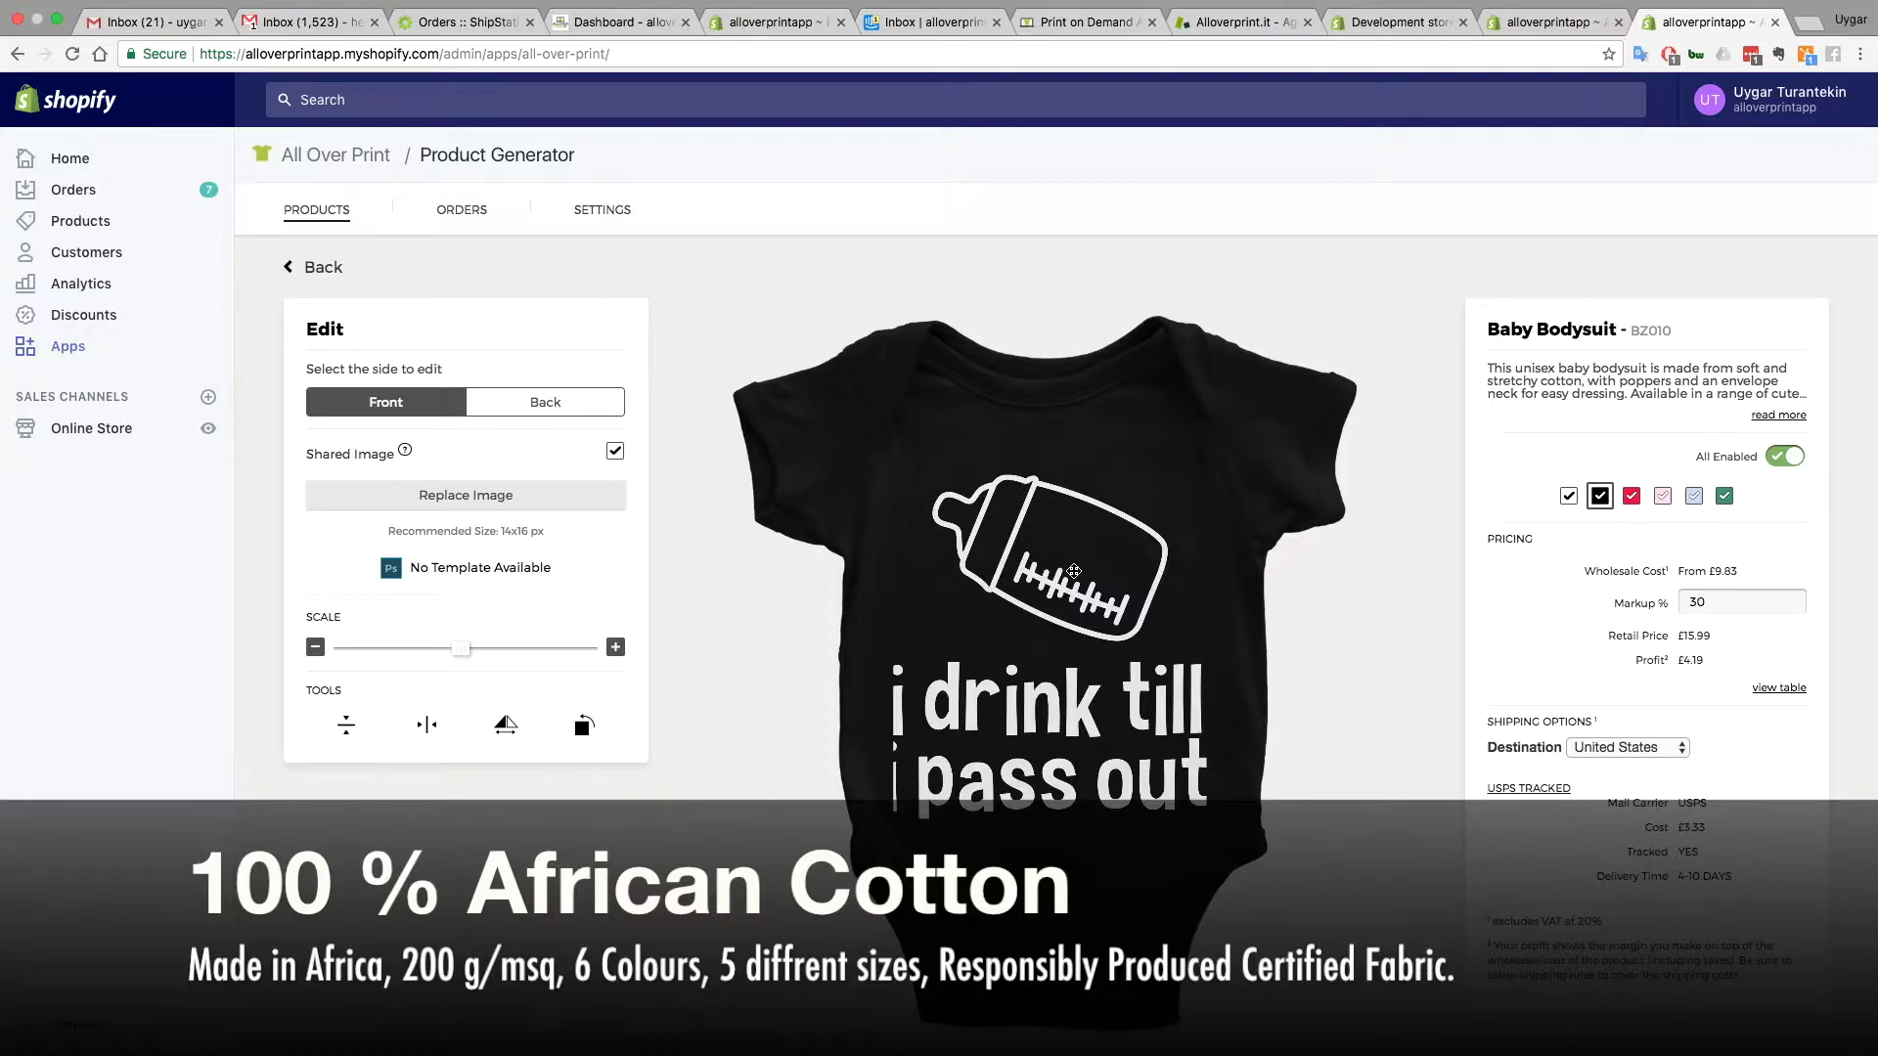
{"action": "mouse_move", "coordinate": [1074, 571]}
{"action": "left_mouse_down"}
{"action": "mouse_move", "coordinate": [1092, 561]}
{"action": "mouse_move", "coordinate": [1064, 565]}
{"action": "left_mouse_up"}
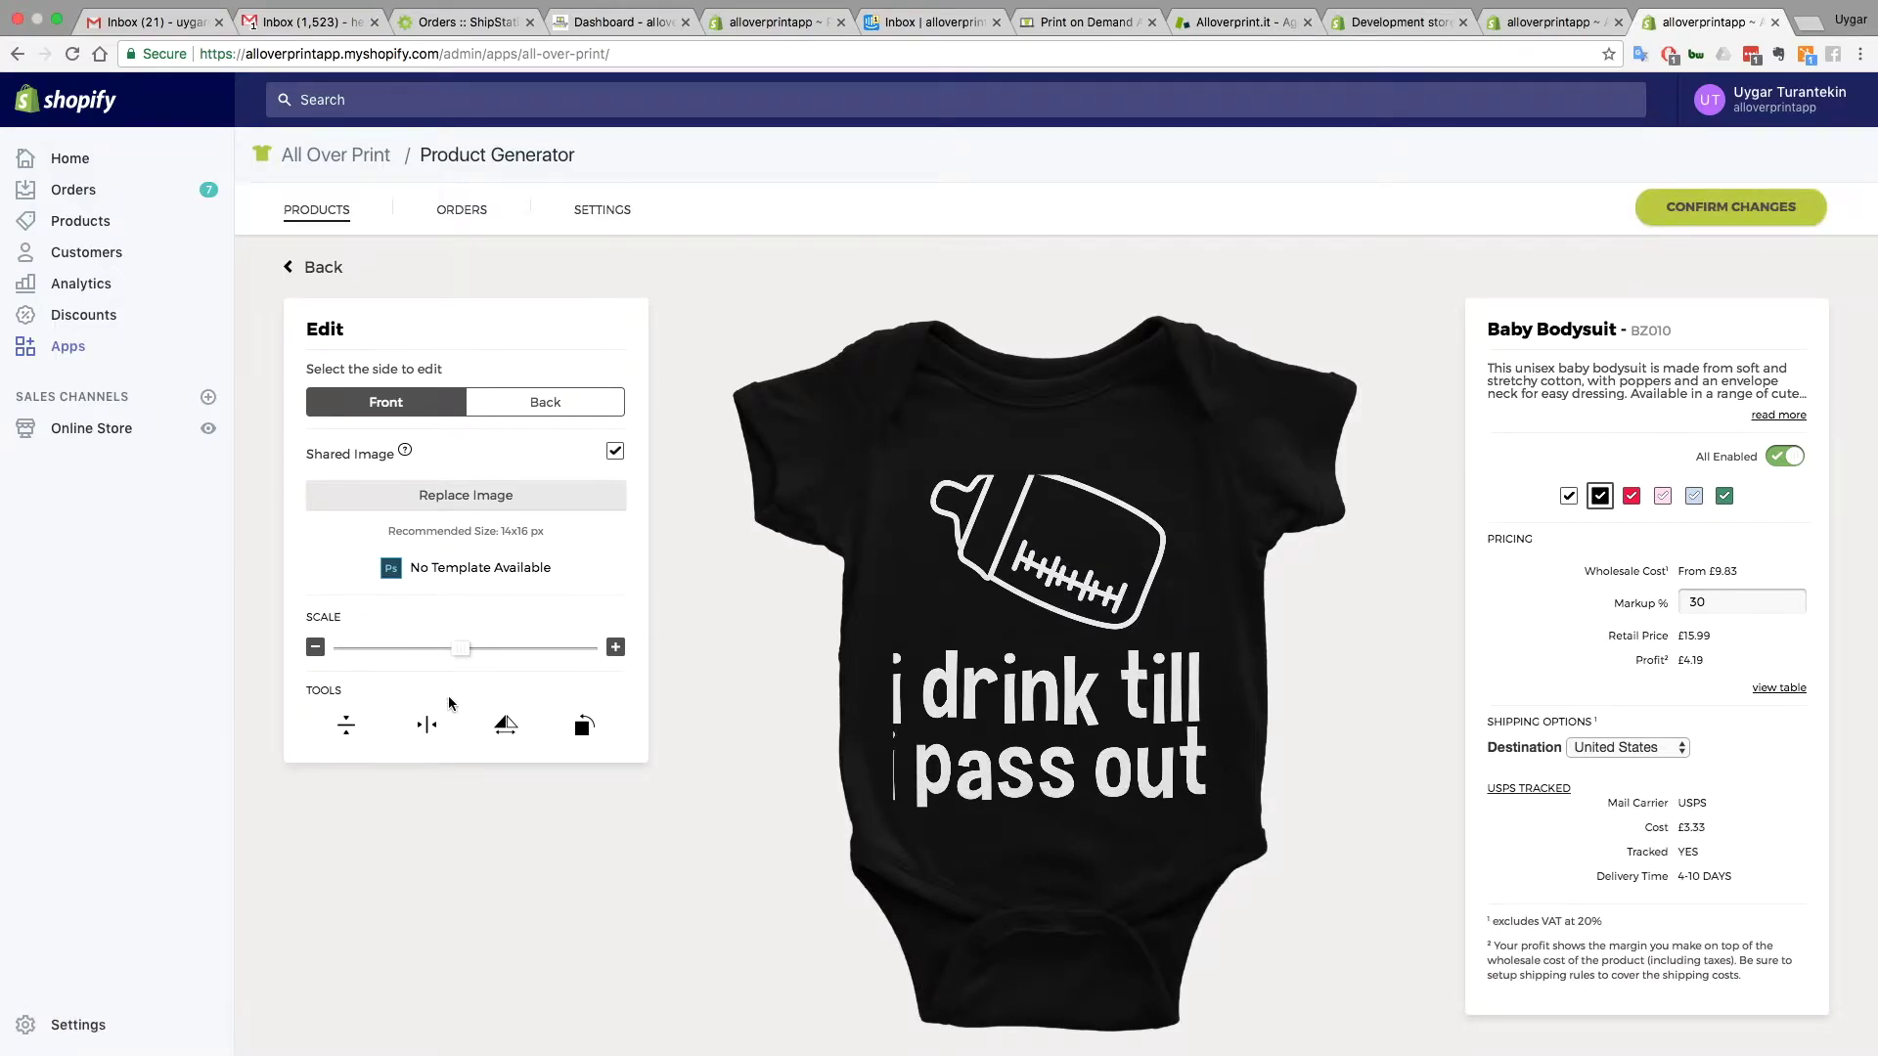
{"action": "left_click", "coordinate": [315, 648]}
{"action": "left_click", "coordinate": [315, 648]}
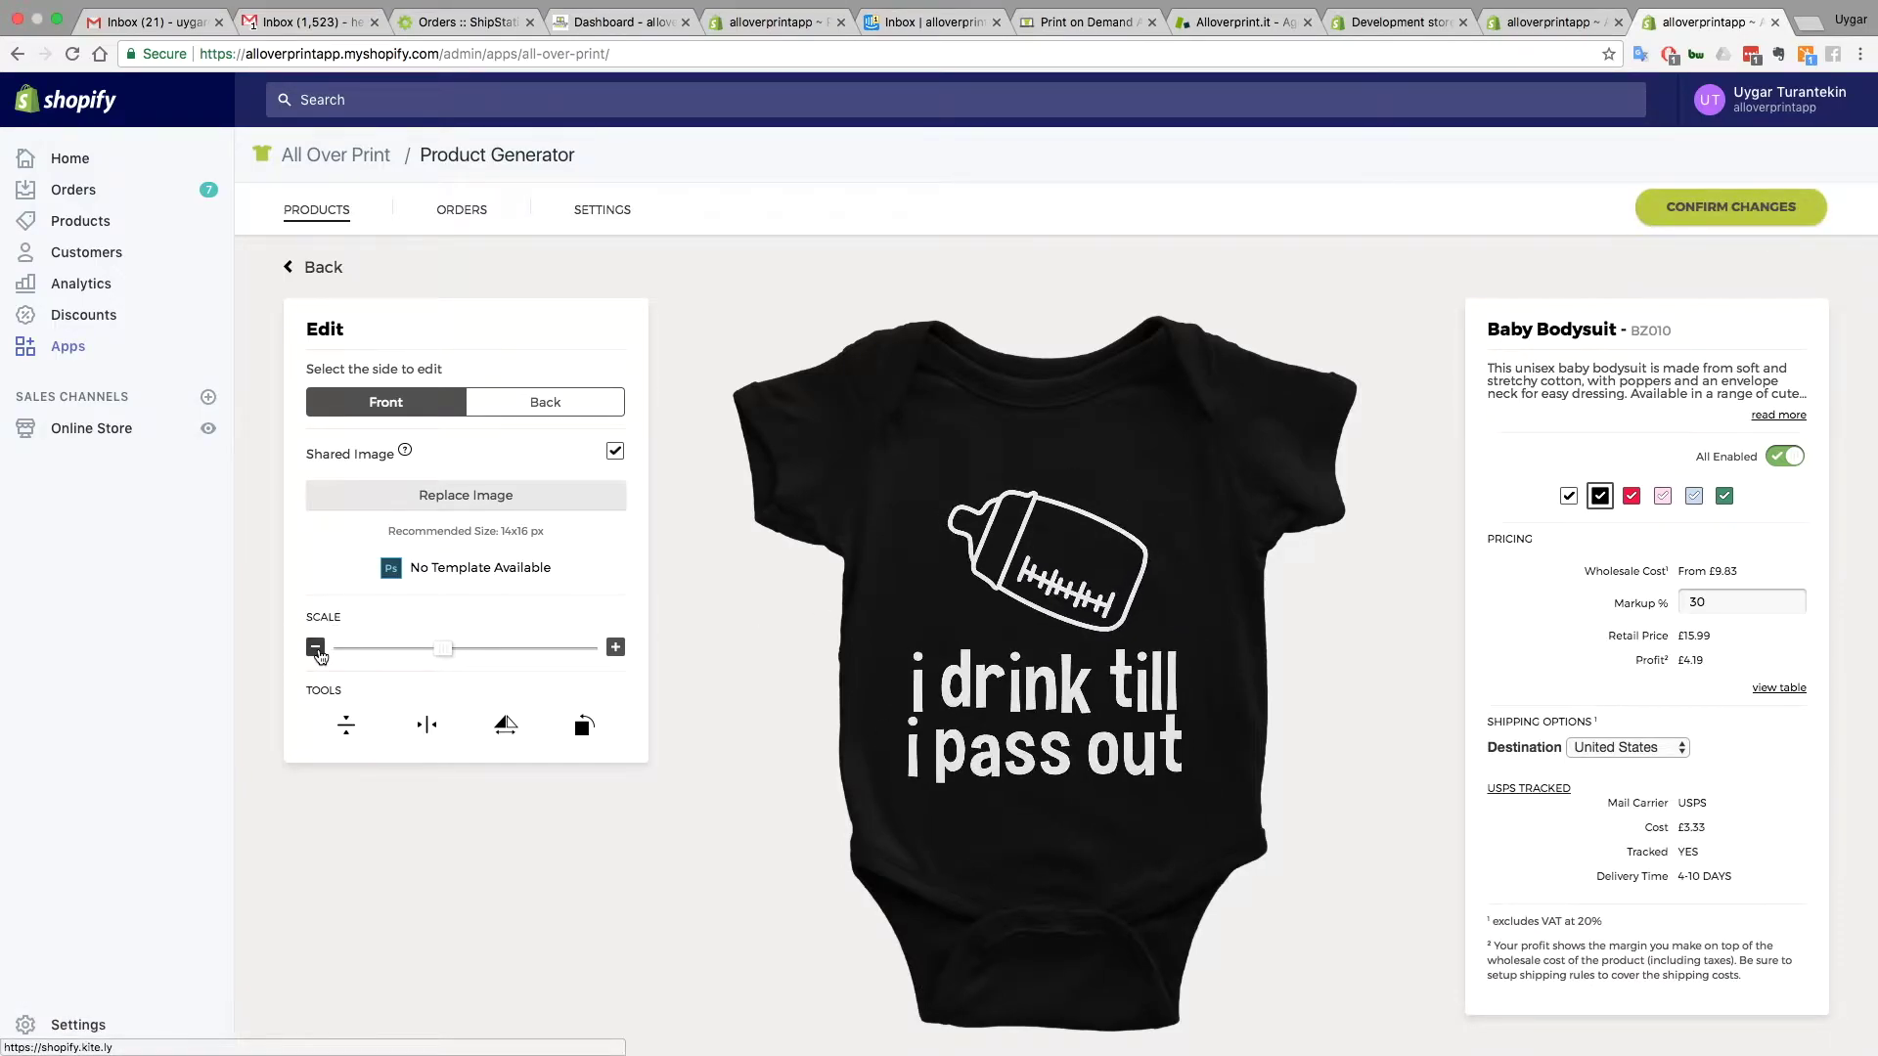
{"action": "mouse_move", "coordinate": [1034, 617]}
{"action": "left_mouse_down"}
{"action": "mouse_move", "coordinate": [1031, 567]}
{"action": "mouse_move", "coordinate": [1037, 613]}
{"action": "left_mouse_up"}
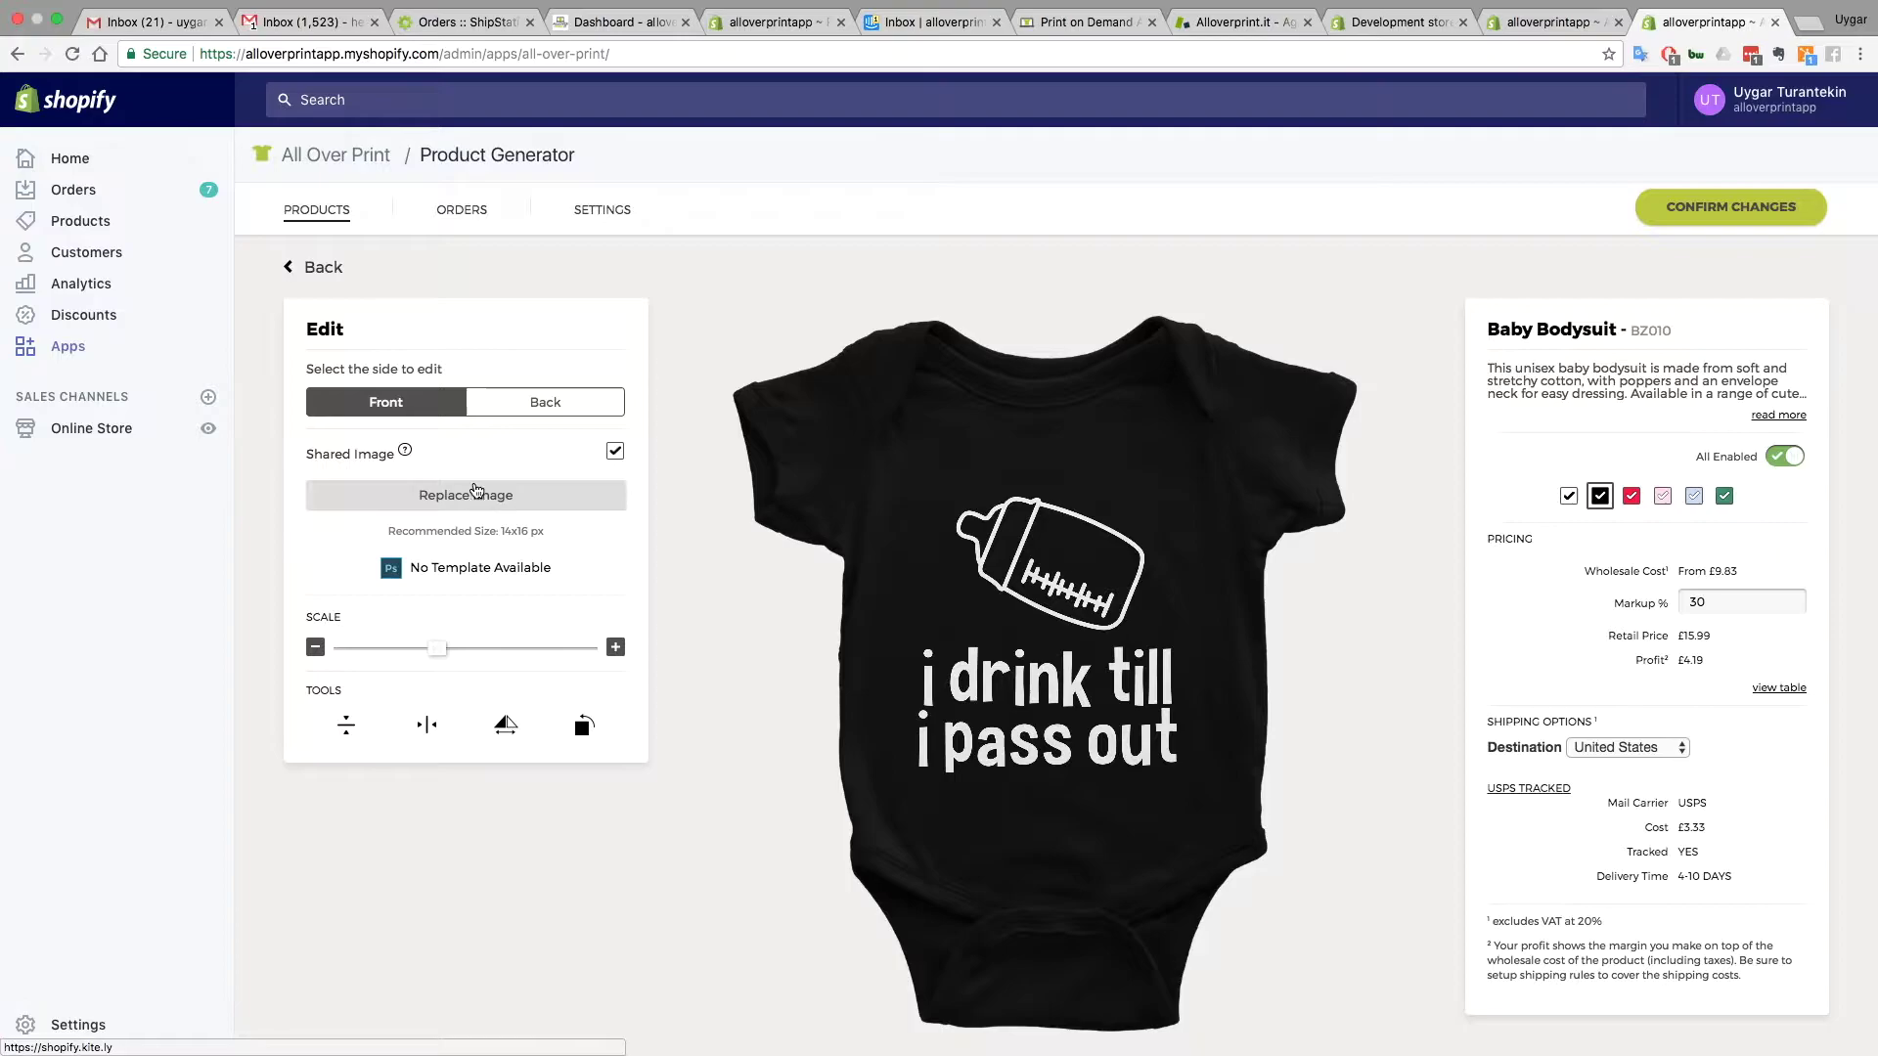
{"action": "left_click", "coordinate": [315, 646]}
{"action": "left_click", "coordinate": [615, 646]}
{"action": "left_click", "coordinate": [615, 646]}
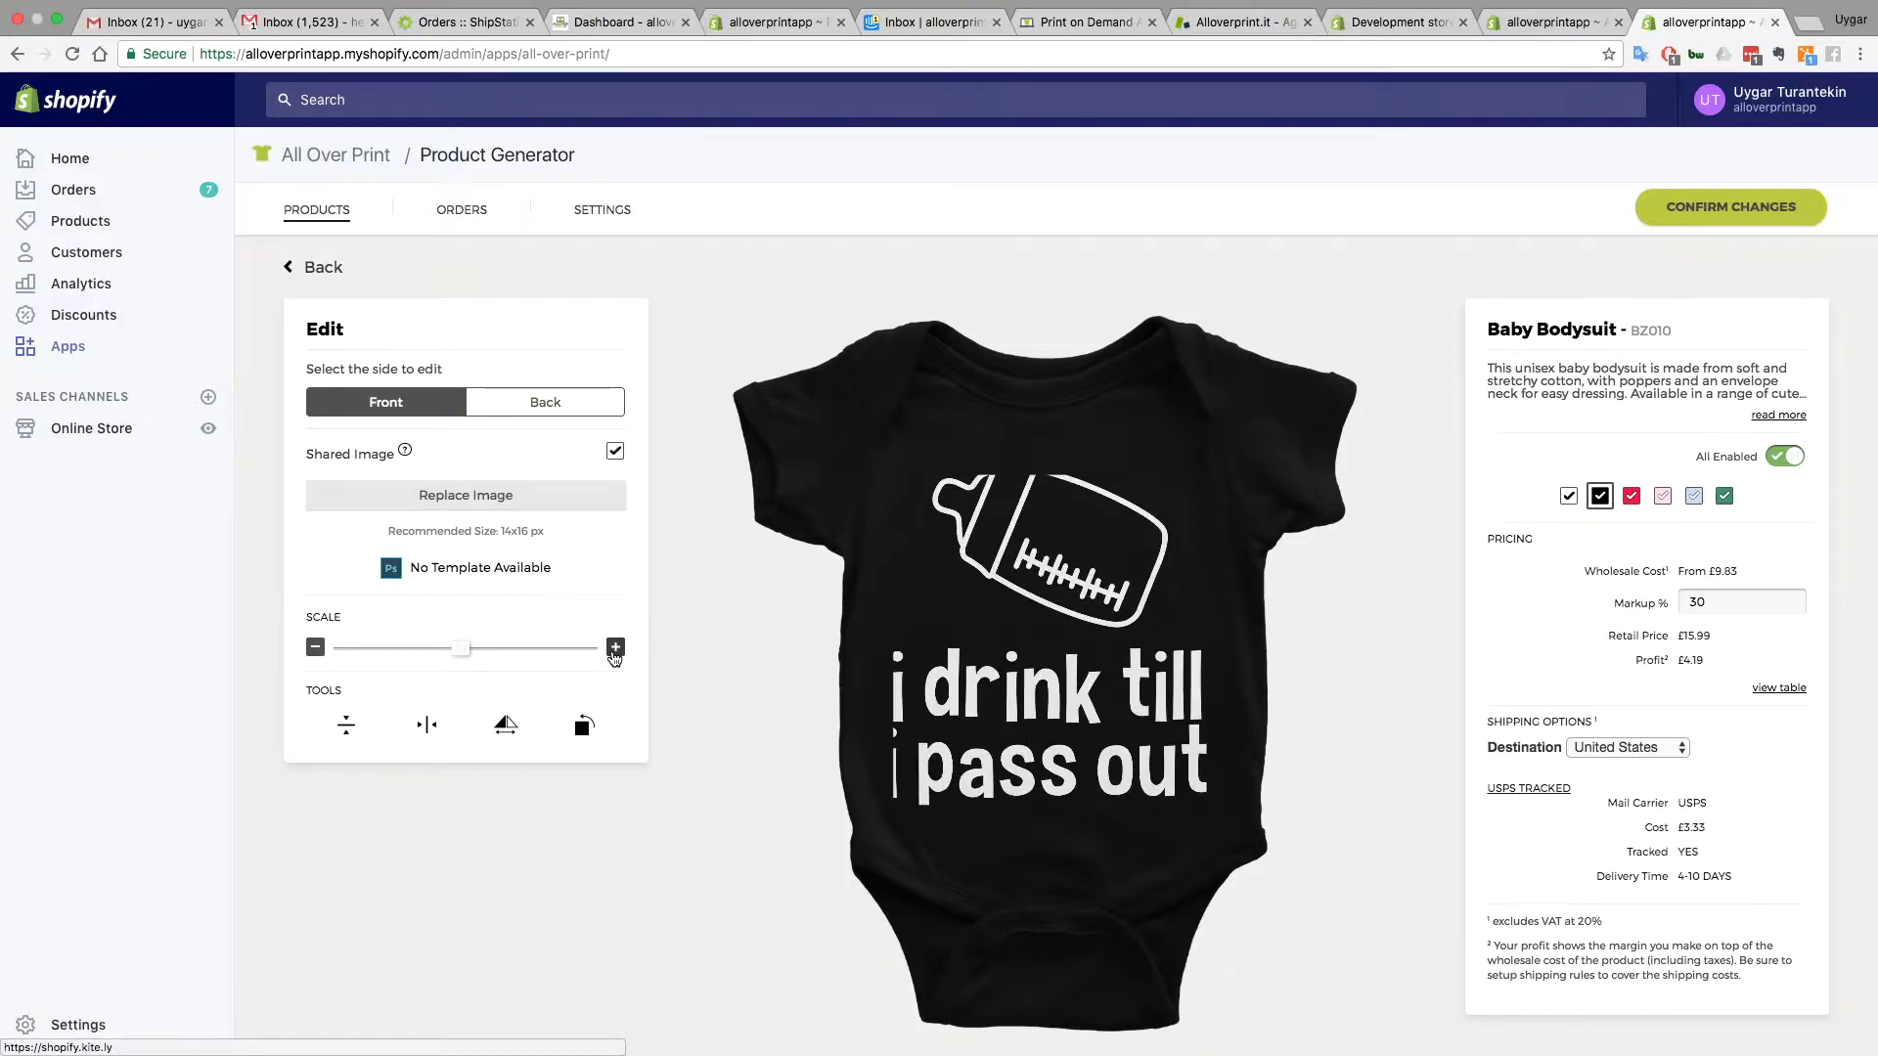
Scale the front artwork down slightly to fit the print area and centre it vertically and horizontally
{"action": "left_click", "coordinate": [317, 649]}
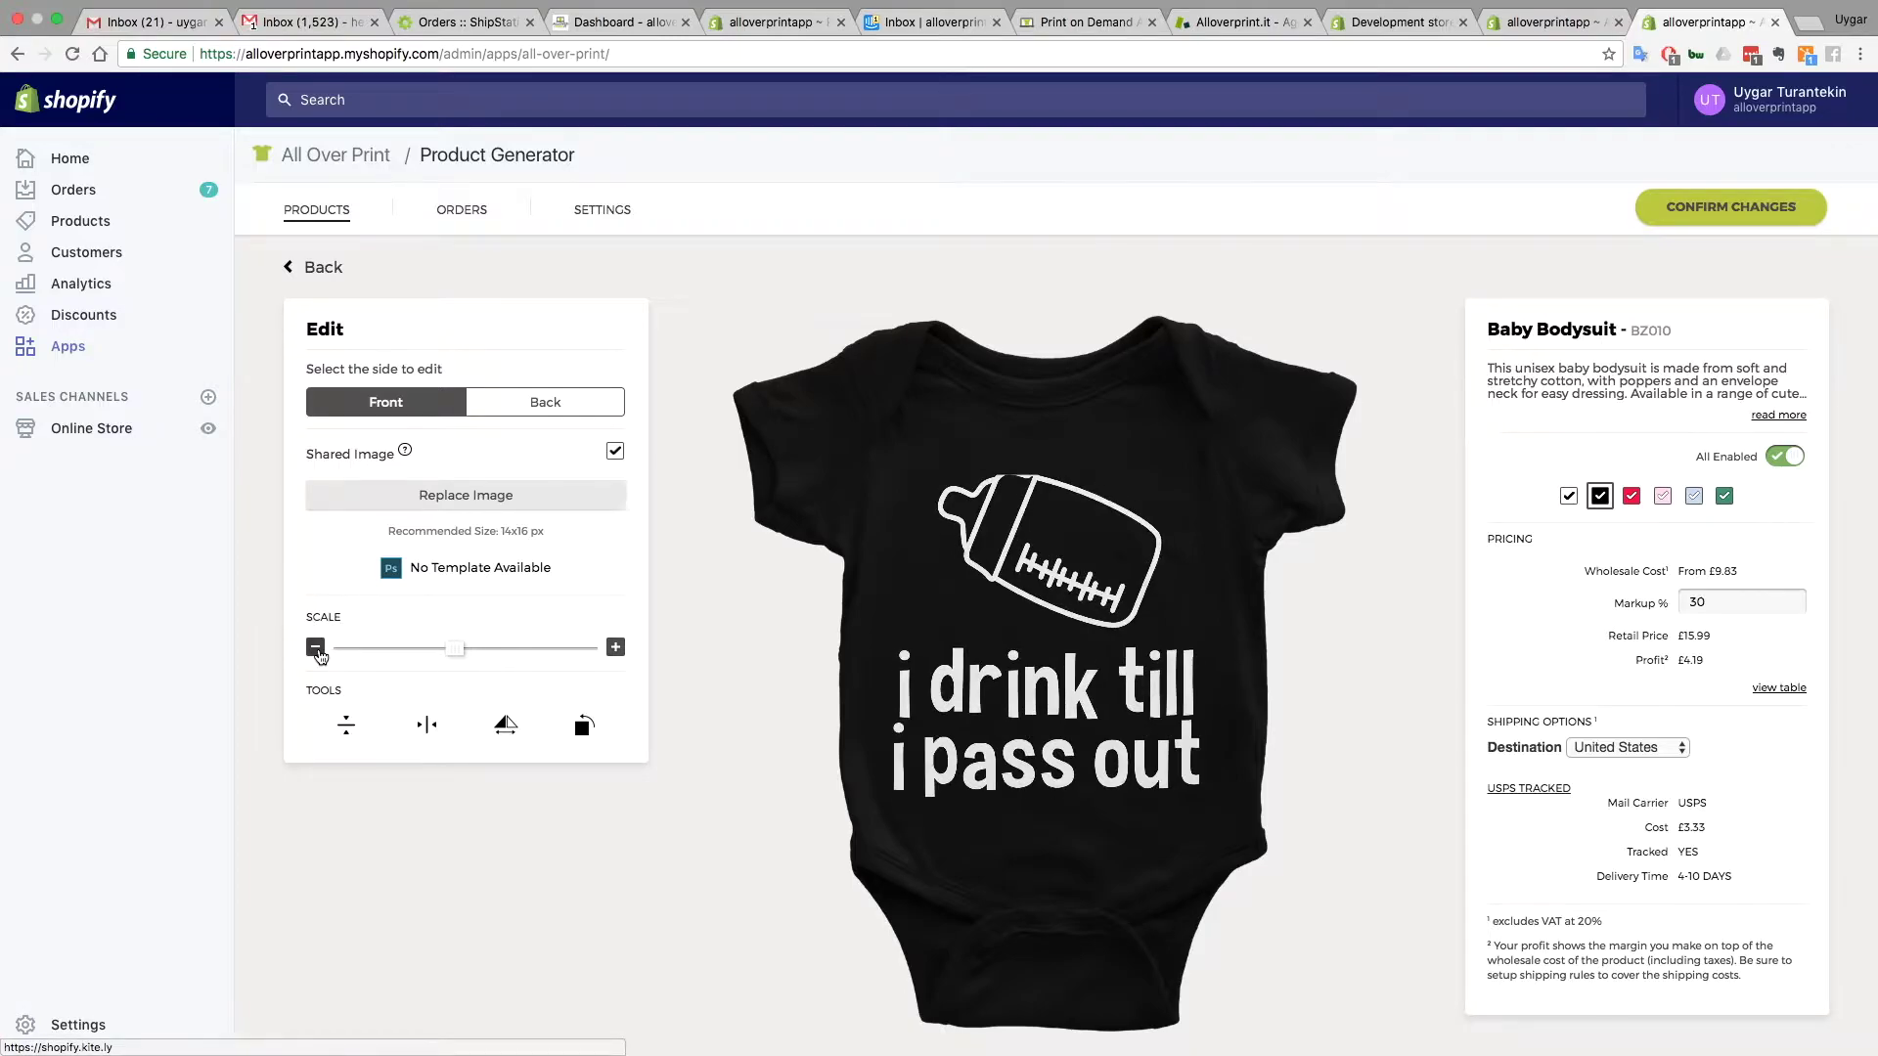
{"action": "mouse_move", "coordinate": [995, 555]}
{"action": "left_mouse_down"}
{"action": "mouse_move", "coordinate": [998, 489]}
{"action": "mouse_move", "coordinate": [1043, 490]}
{"action": "mouse_move", "coordinate": [1005, 557]}
{"action": "left_mouse_up"}
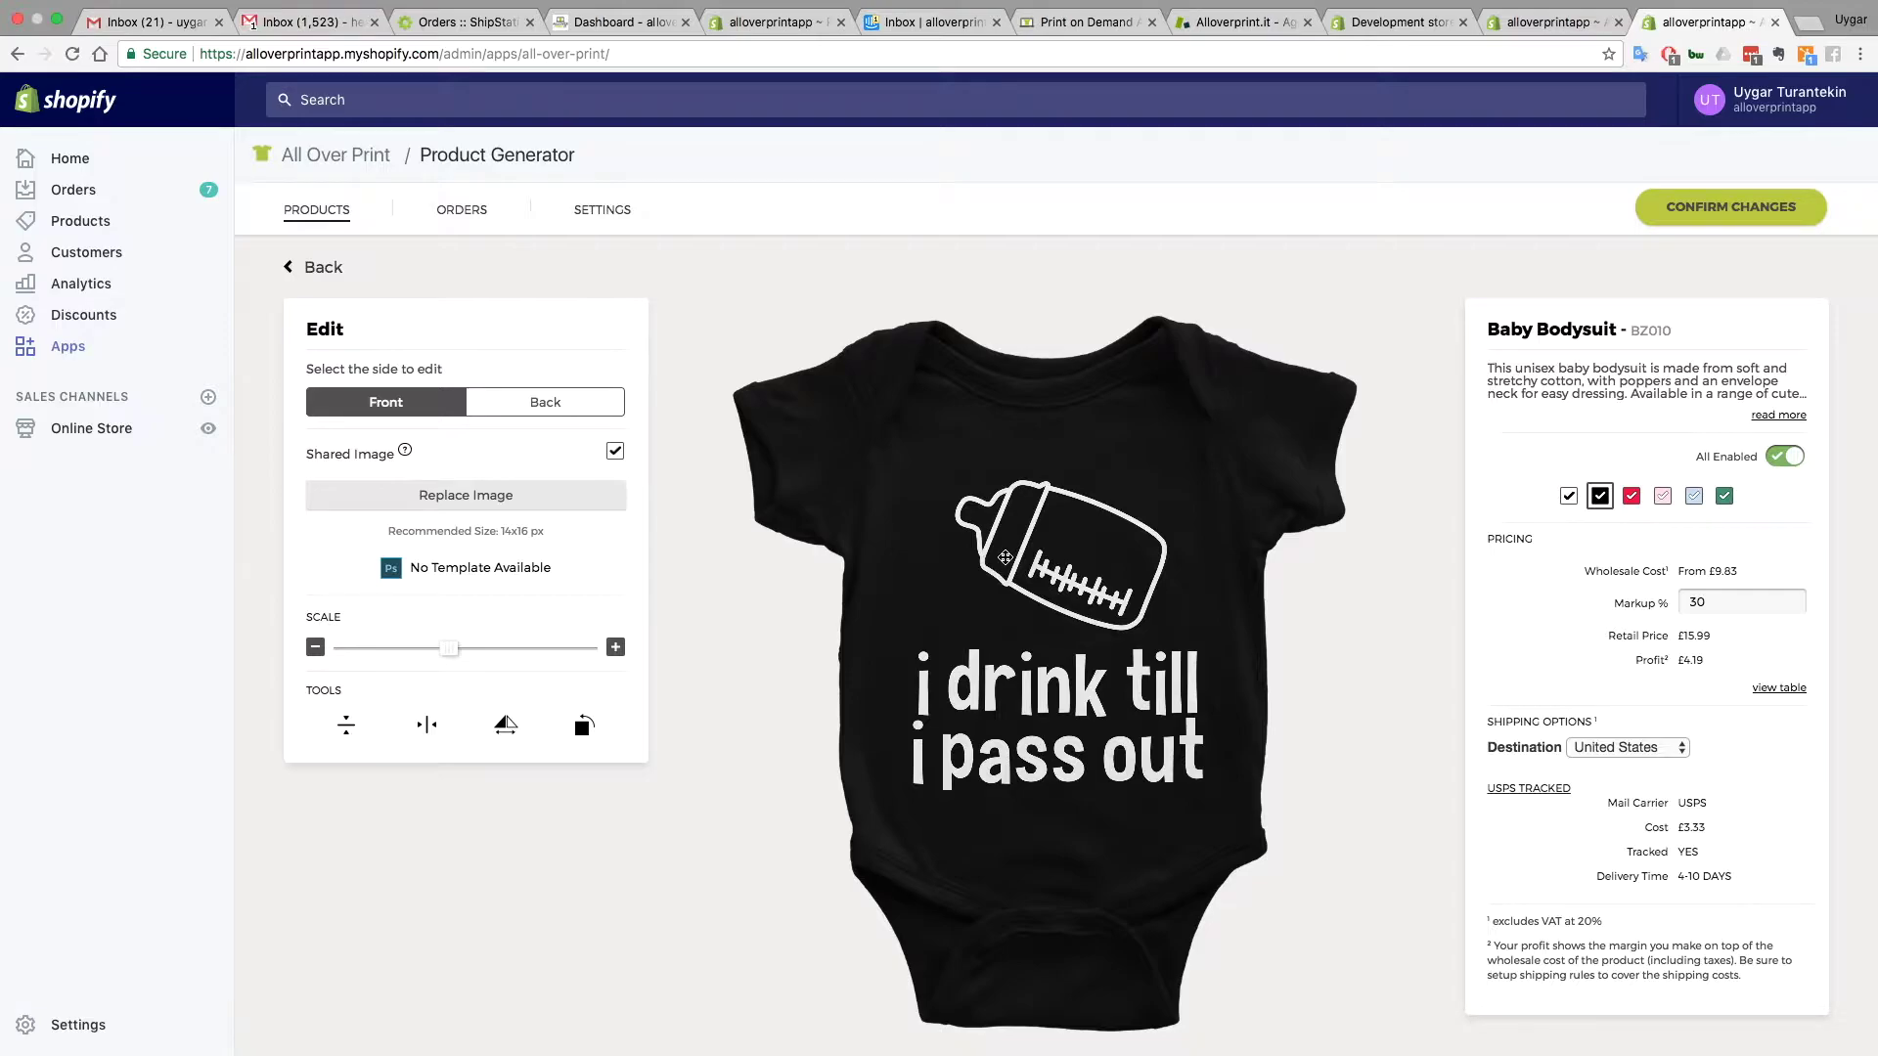
{"action": "left_click", "coordinate": [348, 726]}
{"action": "left_click", "coordinate": [436, 732]}
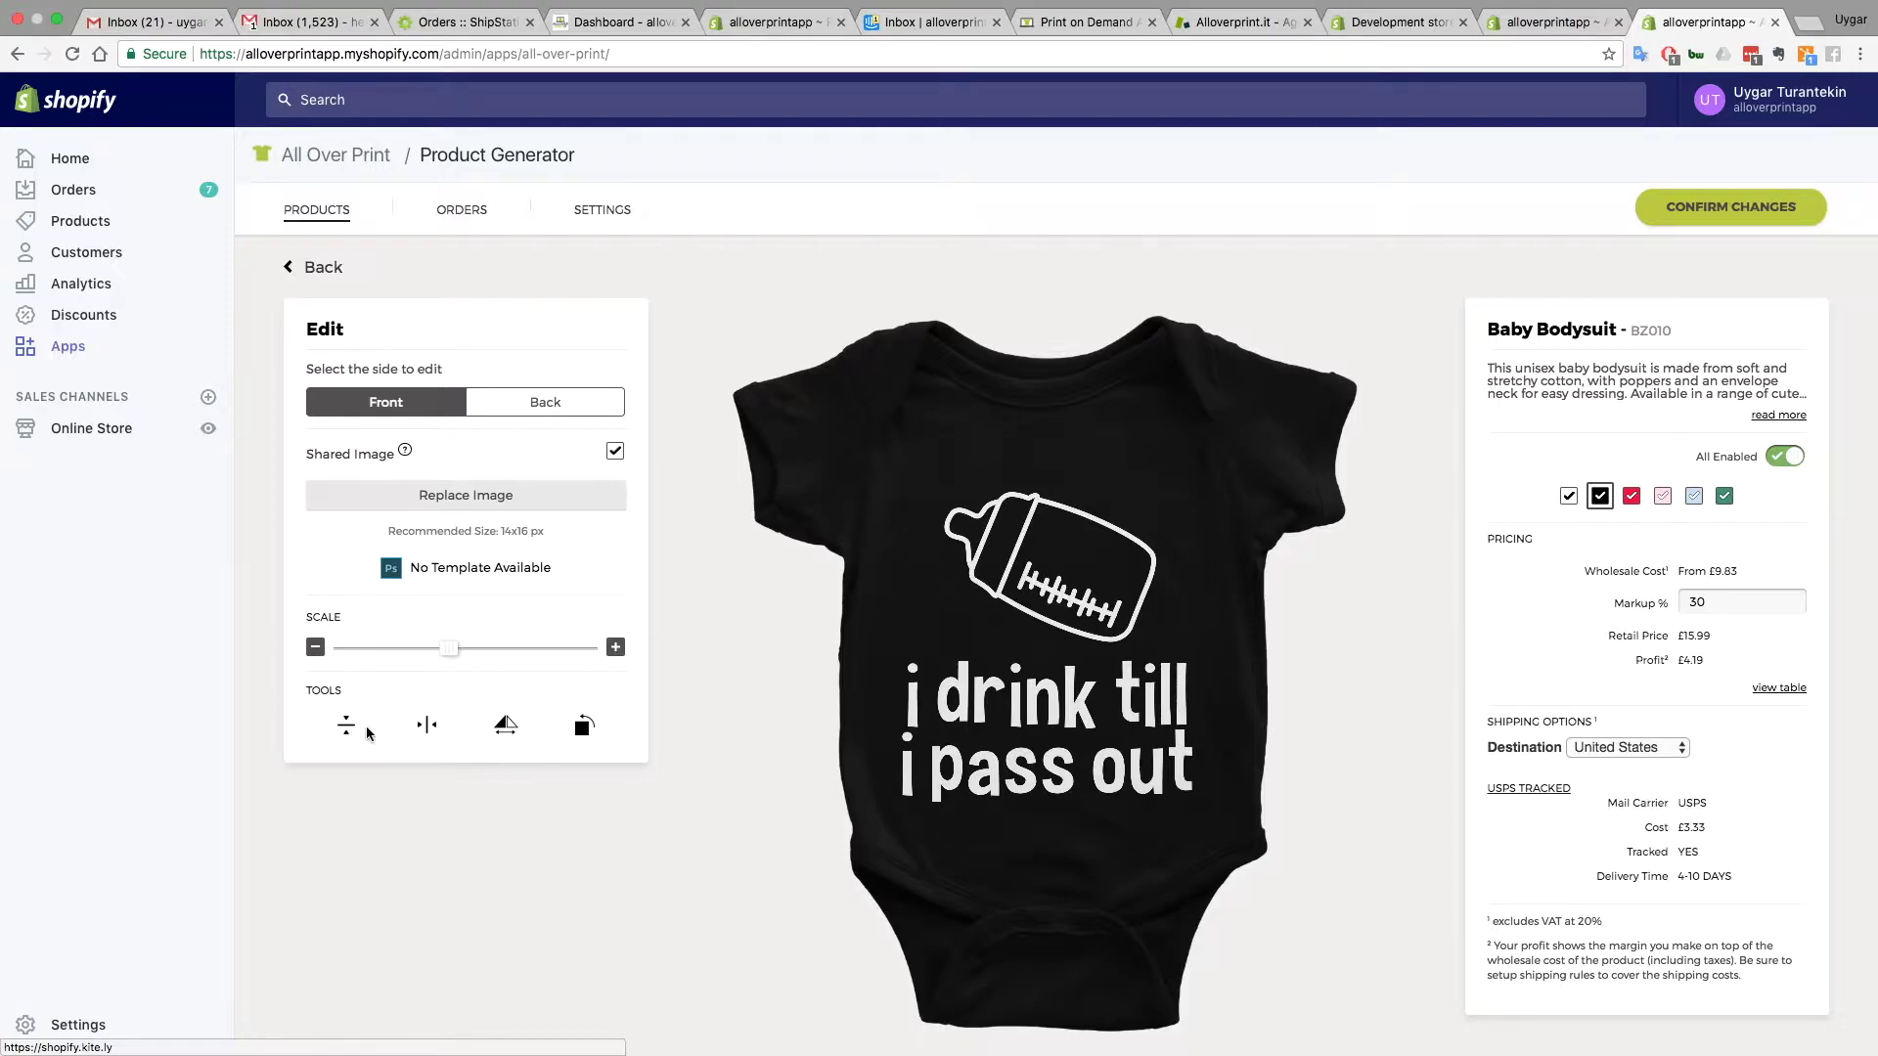
Try mirroring the front artwork and back, and rotating it through a full turn
{"action": "left_click", "coordinate": [507, 726]}
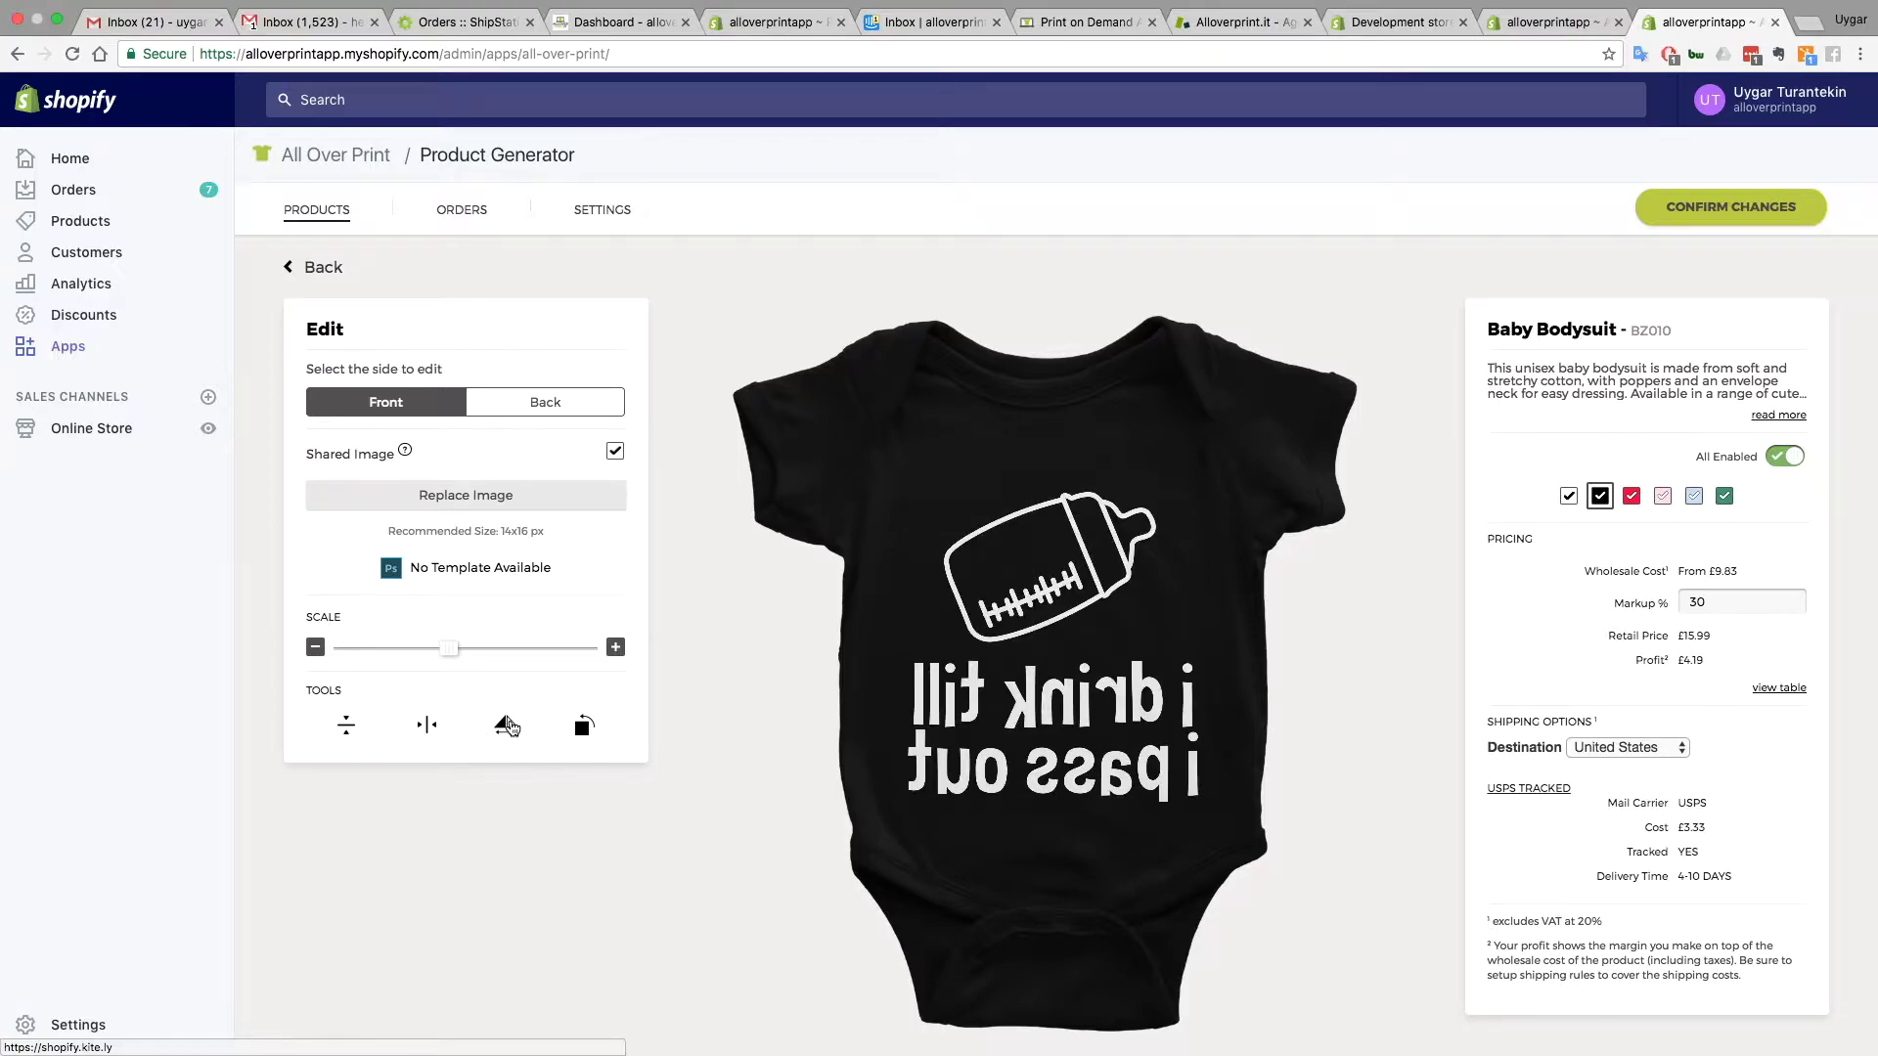
{"action": "left_click", "coordinate": [508, 726]}
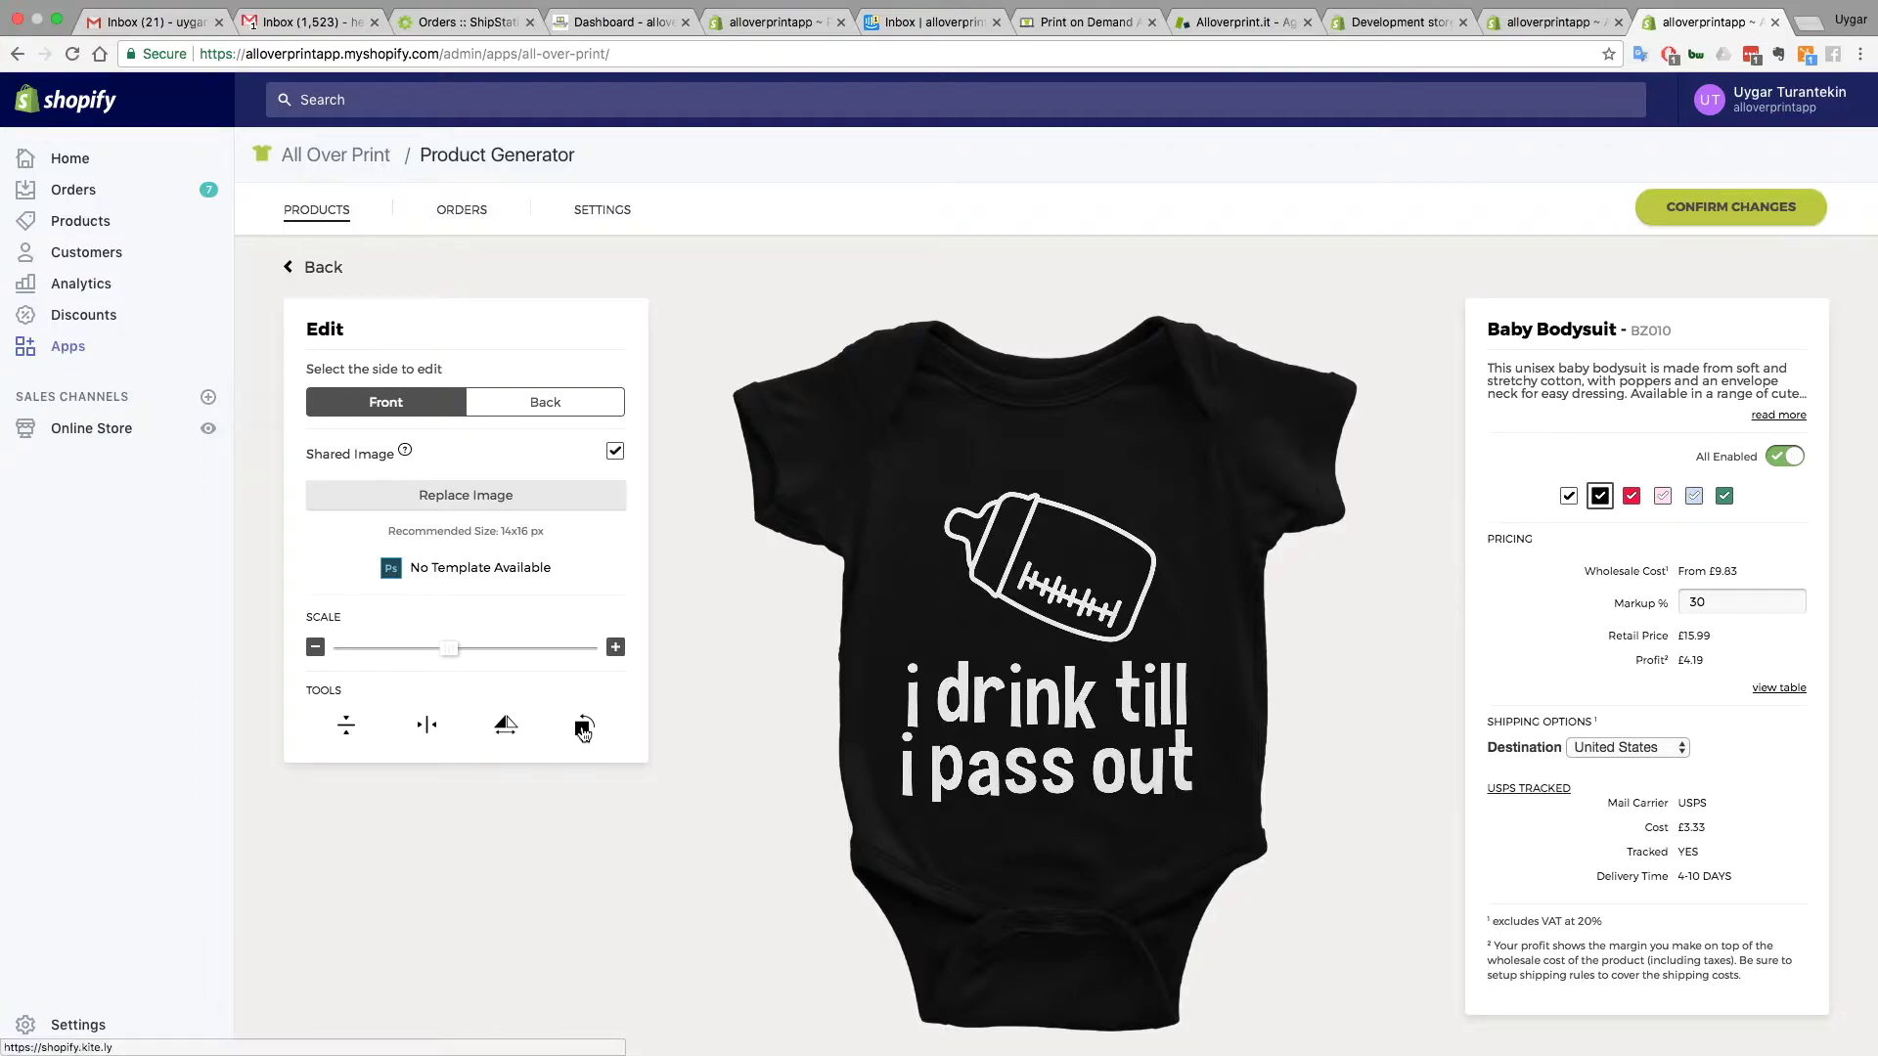
{"action": "left_click", "coordinate": [583, 726]}
{"action": "left_click", "coordinate": [584, 728]}
{"action": "left_click", "coordinate": [584, 728]}
{"action": "left_click", "coordinate": [584, 728]}
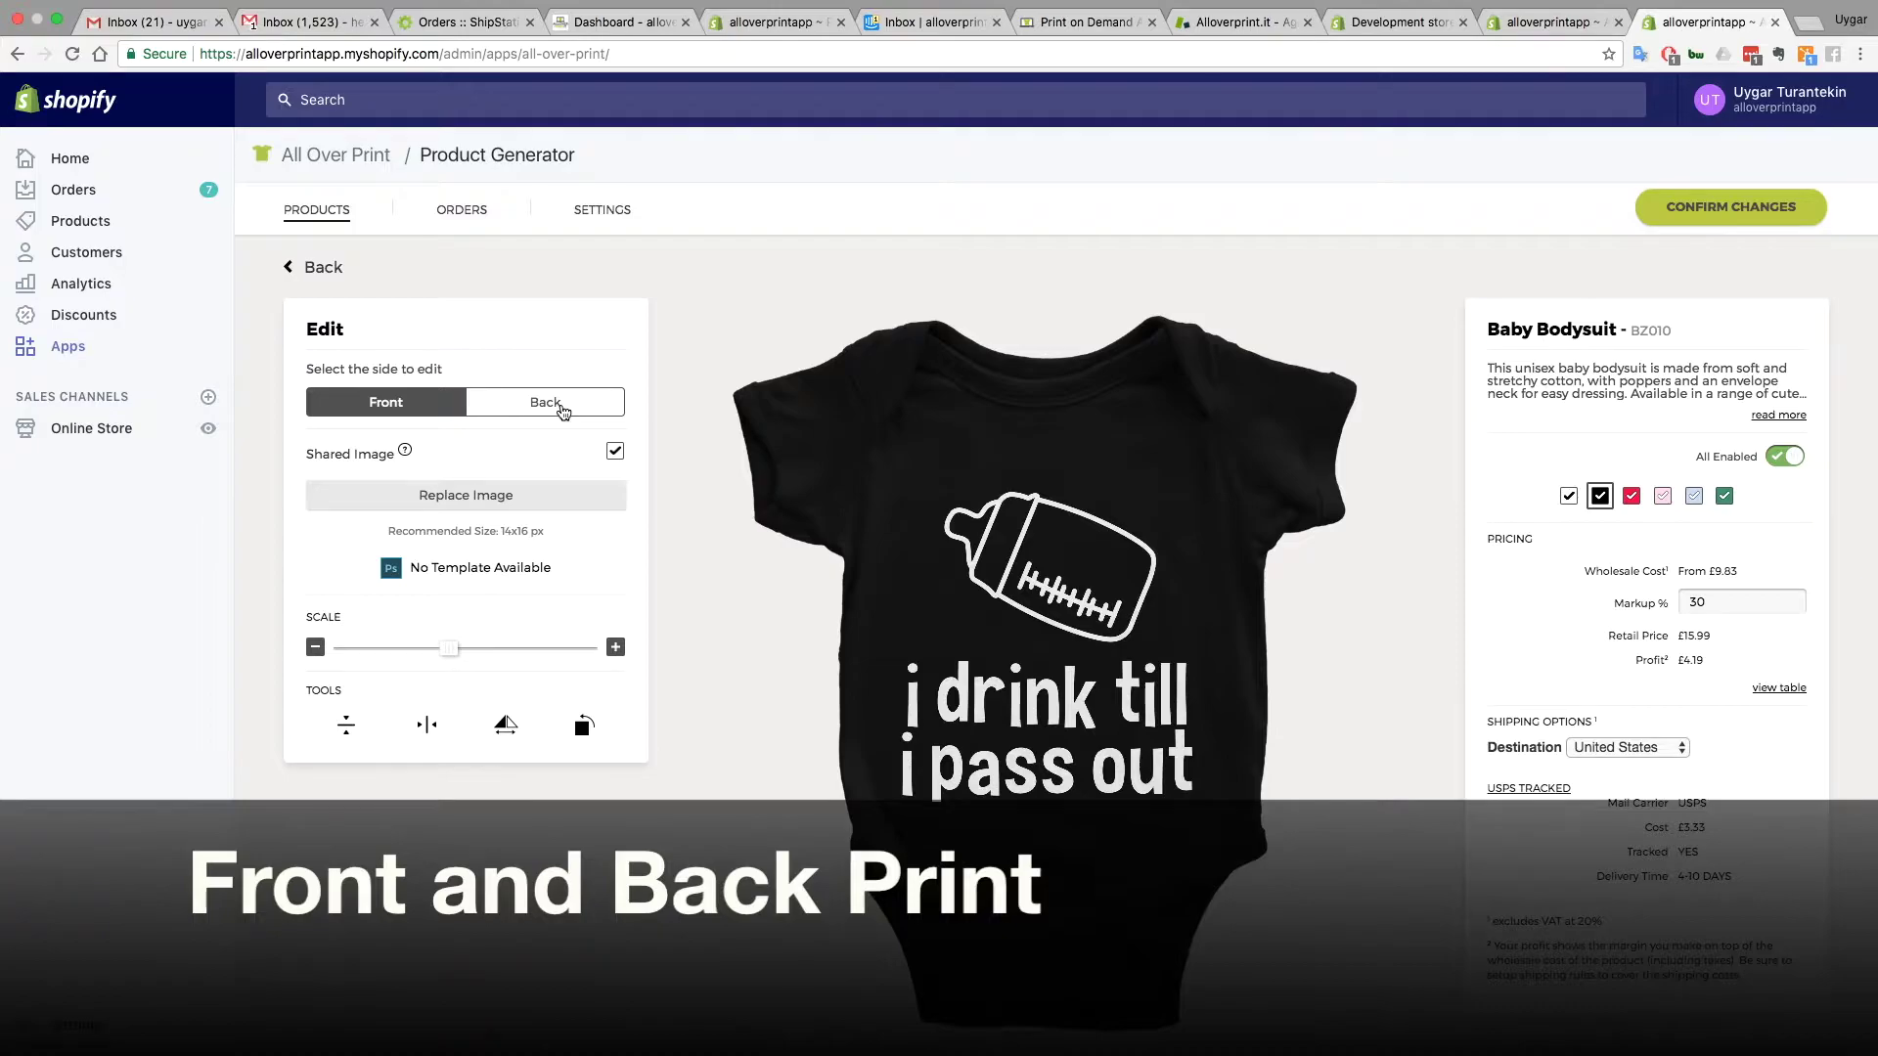
Add "i drink till i pass white bottle.png" as the image on the back of the bodysuit
{"action": "left_click", "coordinate": [563, 411]}
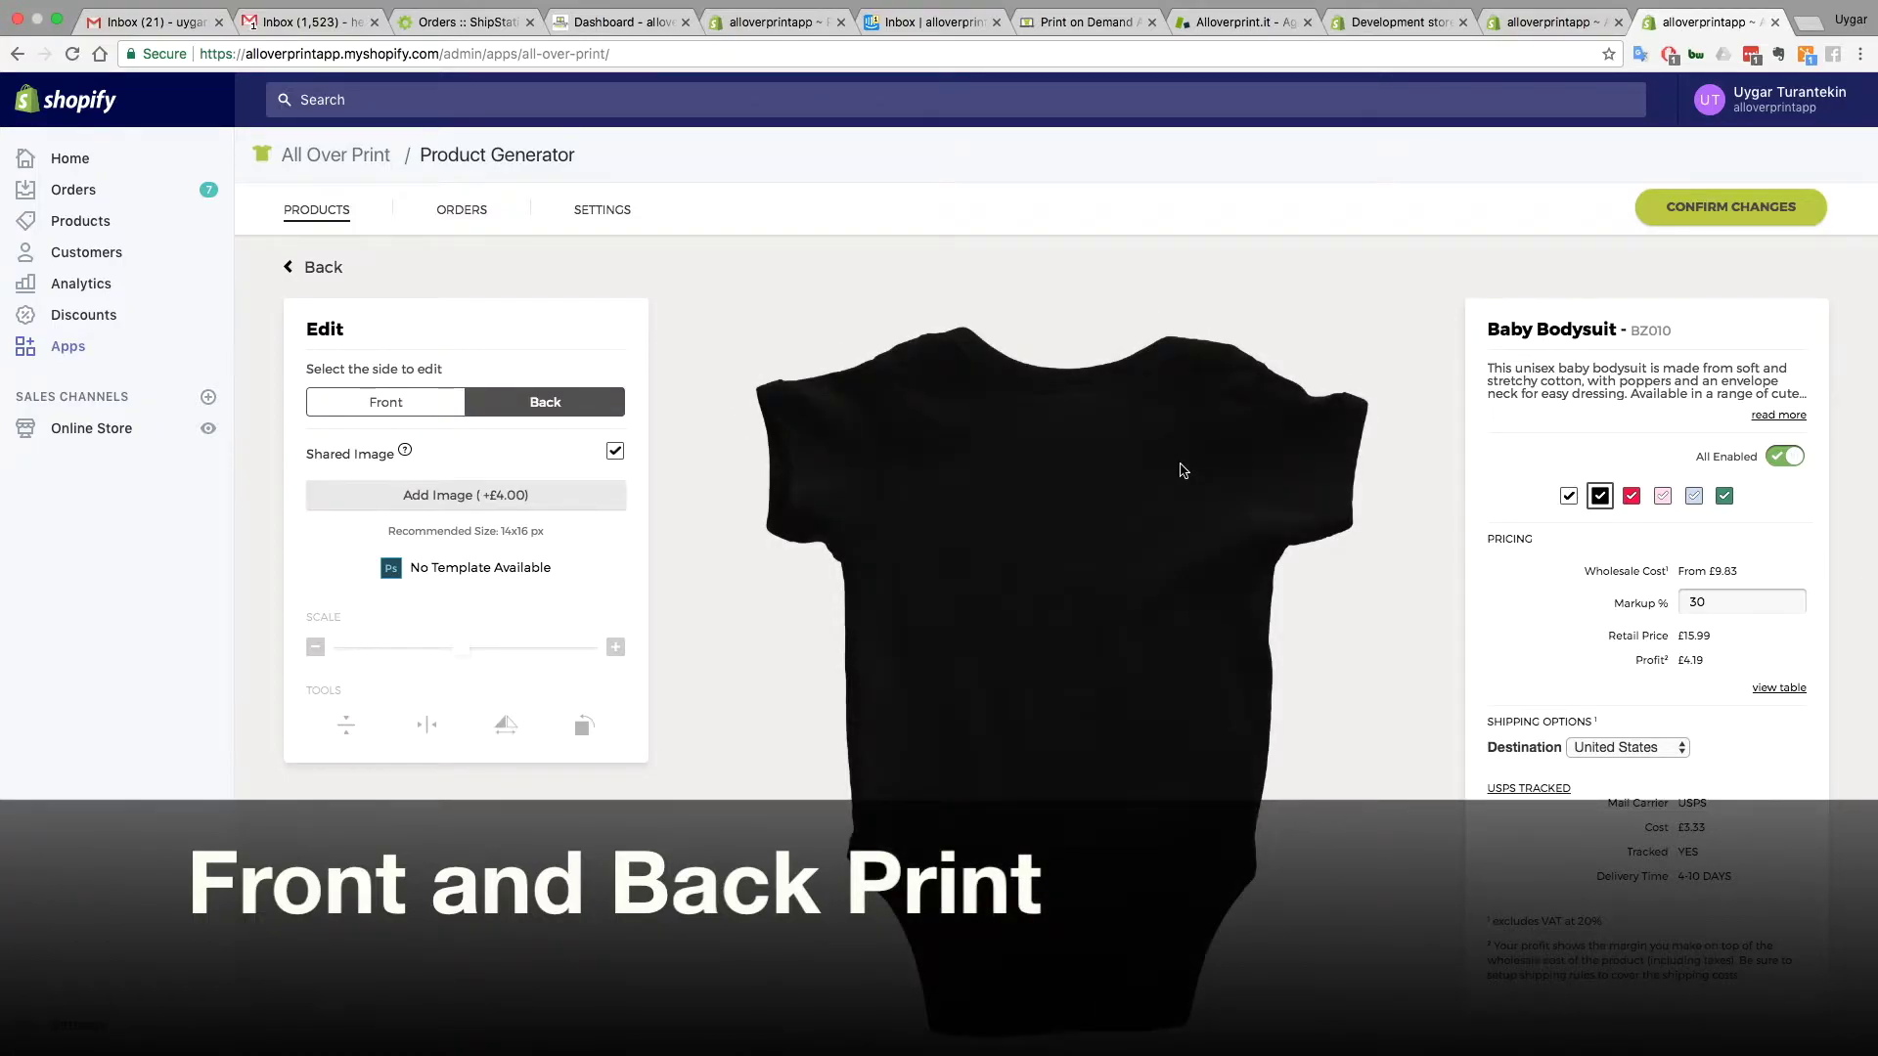
{"action": "left_click", "coordinate": [450, 497]}
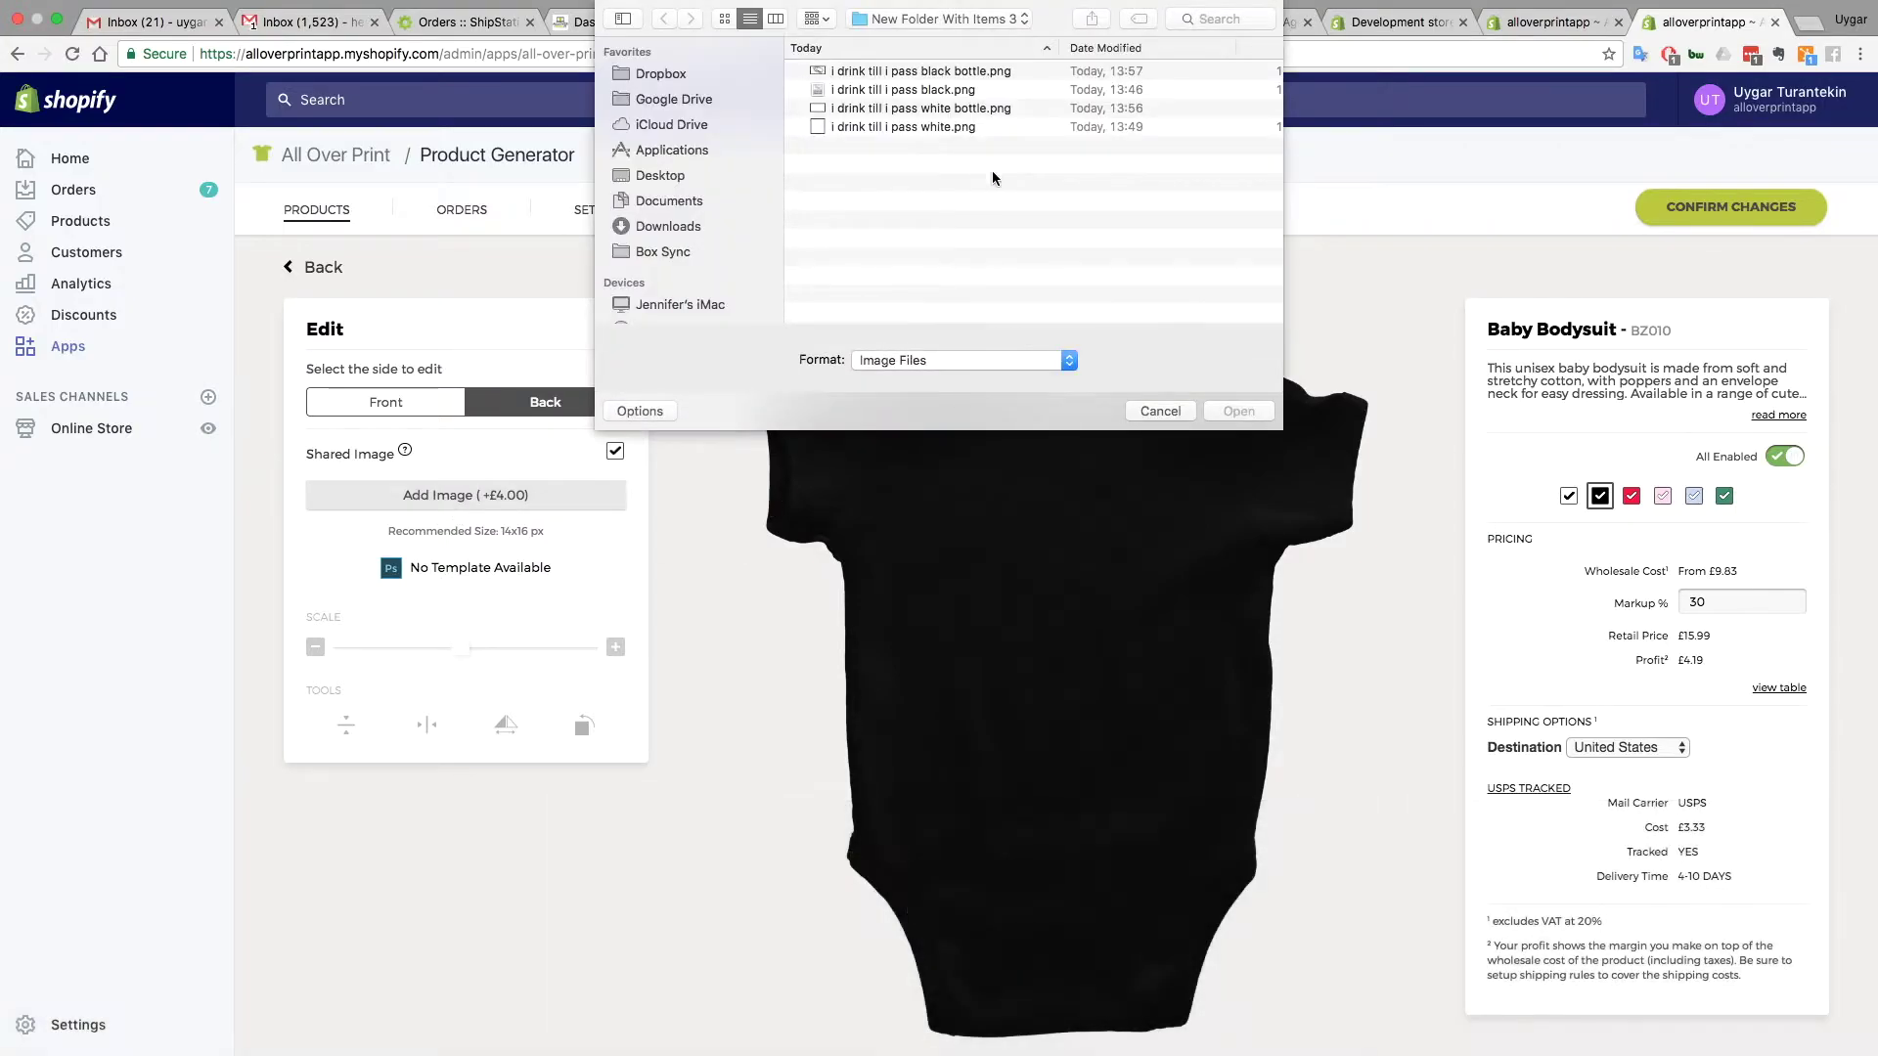
{"action": "left_click", "coordinate": [994, 108]}
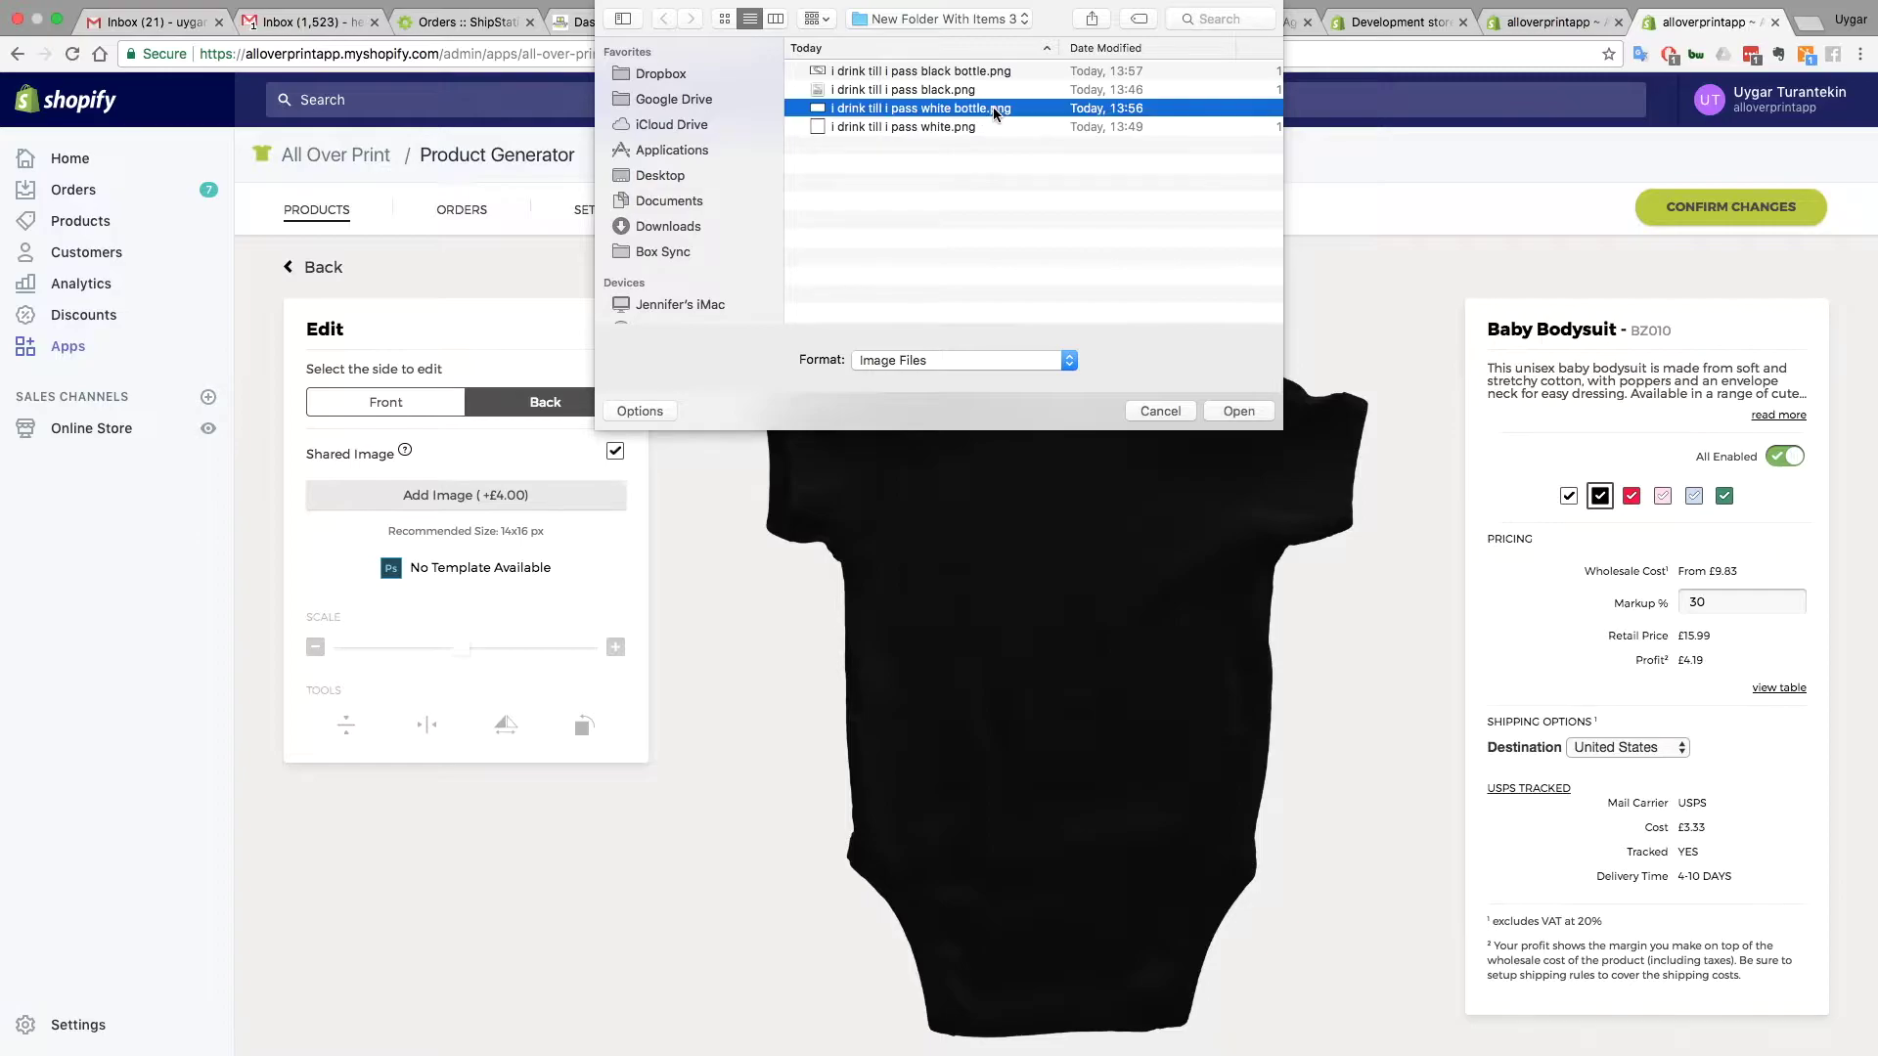
{"action": "double_click", "coordinate": [994, 107]}
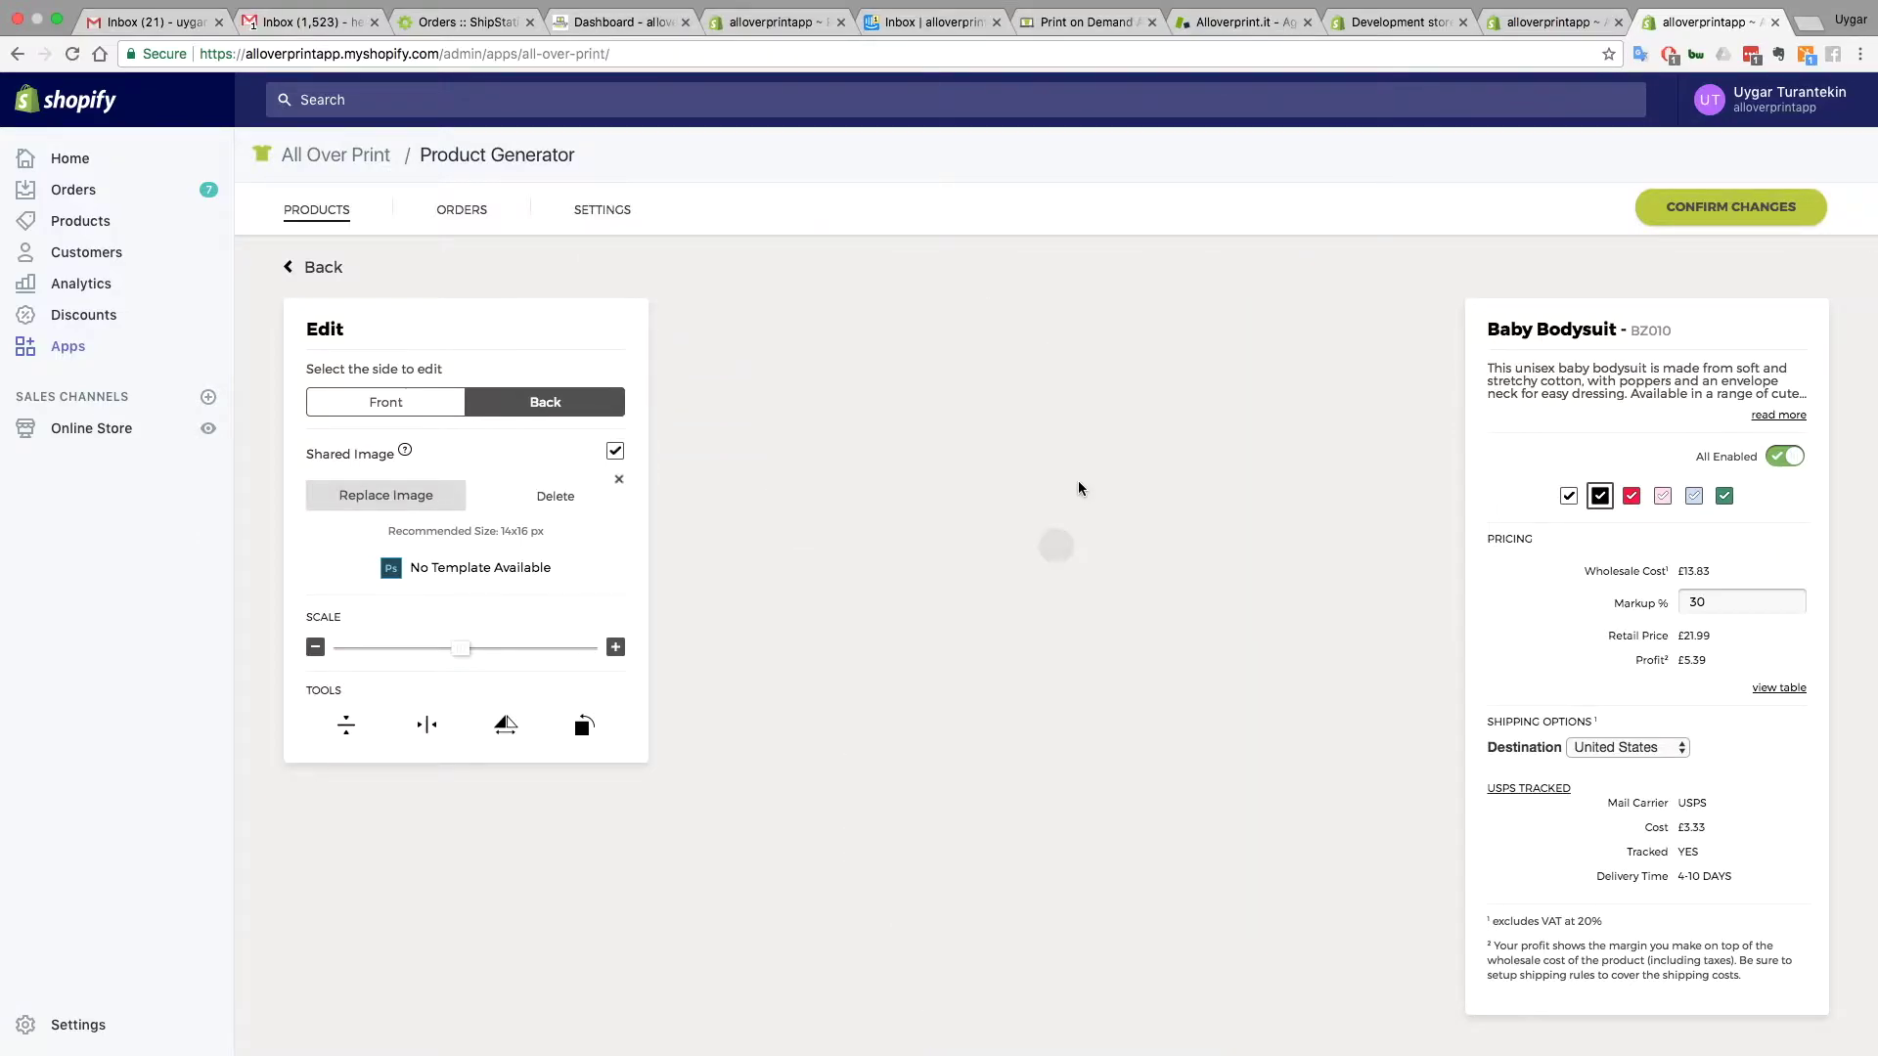
Scale the bottle image down in four increments and move it higher on the bodysuit's back
{"action": "left_click", "coordinate": [319, 649]}
{"action": "left_click", "coordinate": [319, 649]}
{"action": "left_click", "coordinate": [320, 651]}
{"action": "left_click", "coordinate": [320, 651]}
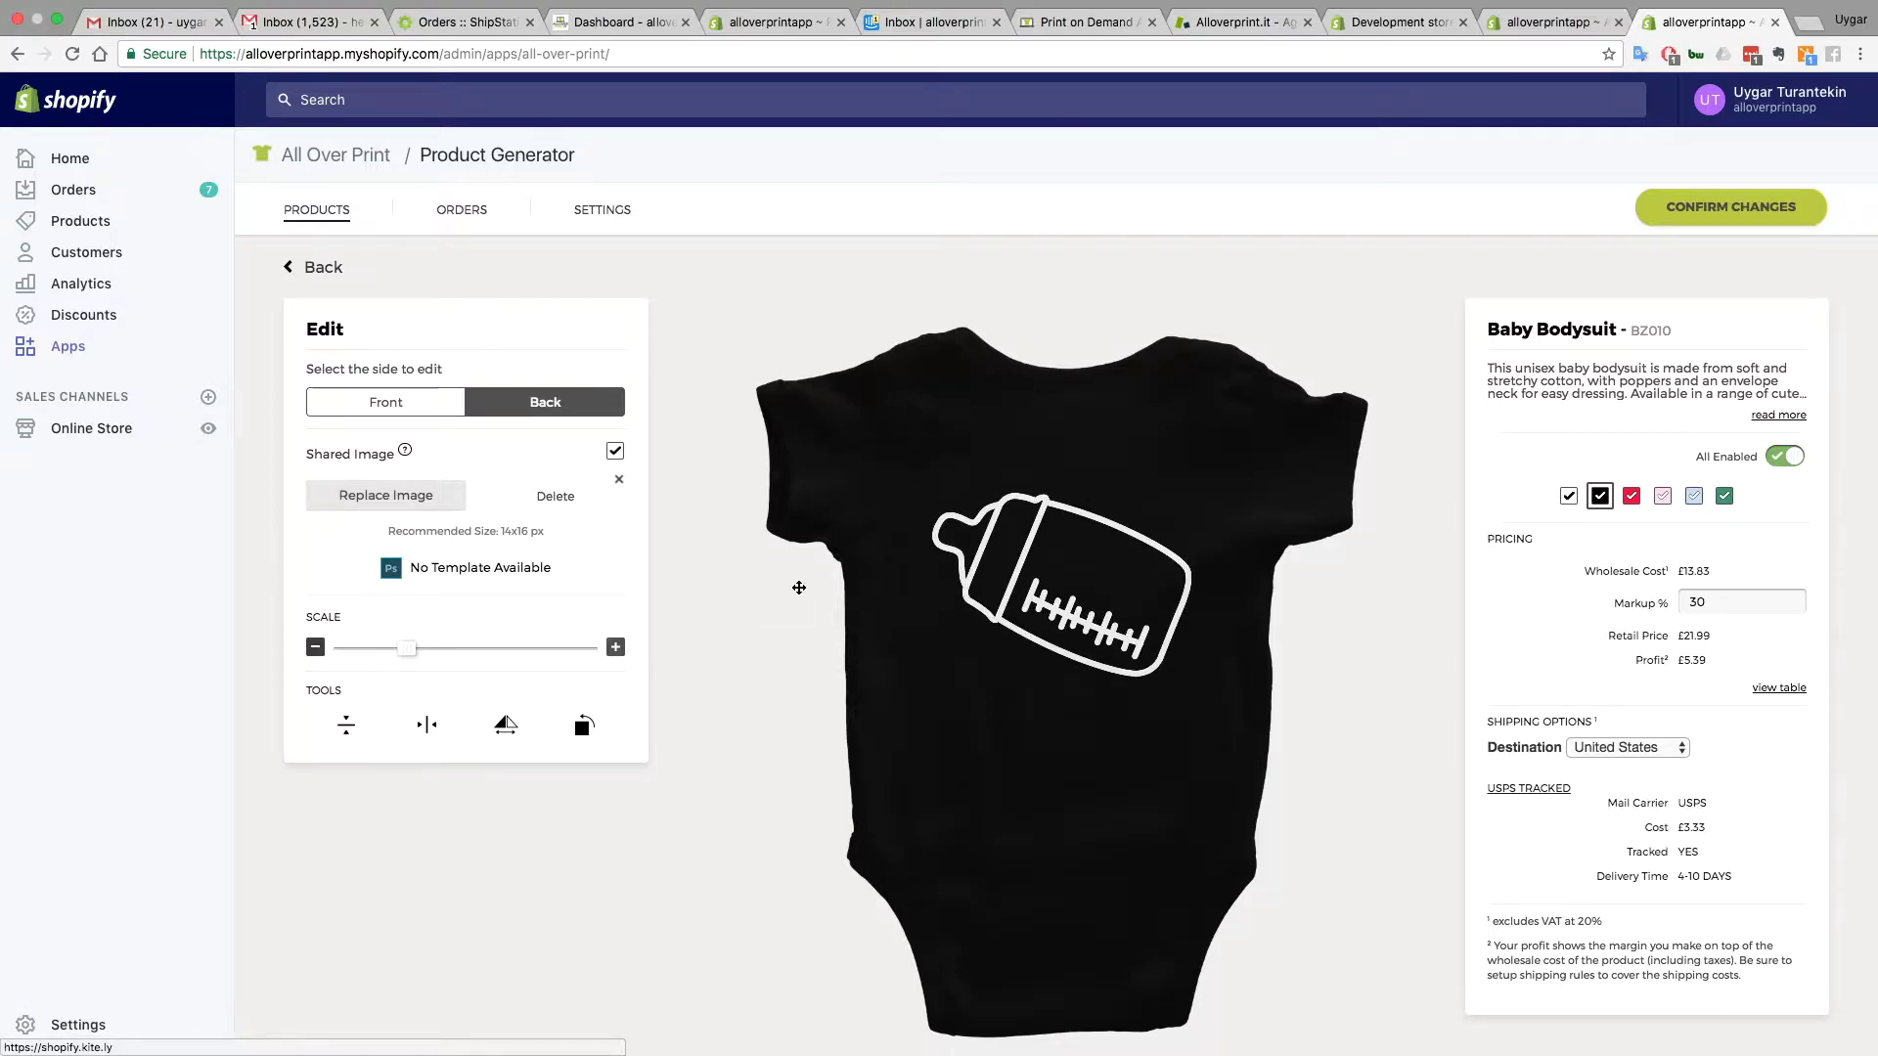
{"action": "left_click_drag", "start_coordinate": [1075, 606], "coordinate": [1071, 561]}
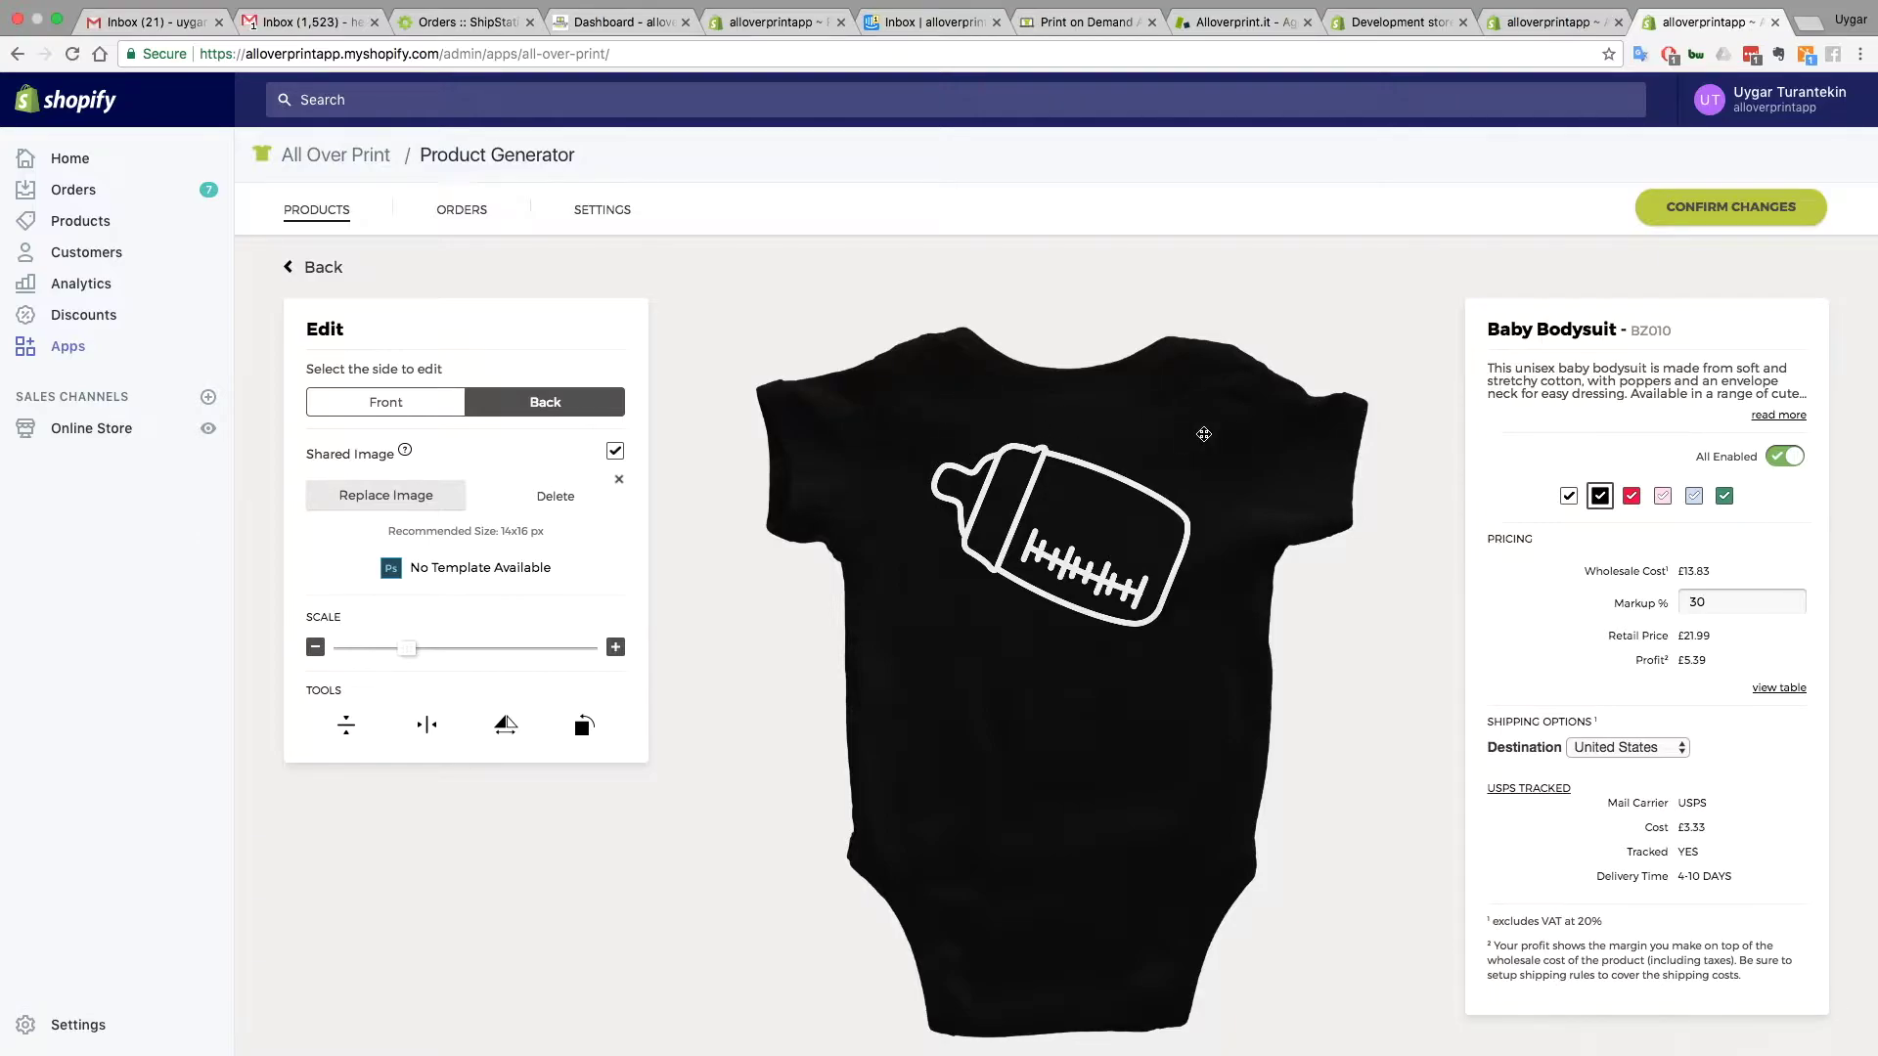
Shift the front artwork slightly sideways on the bodysuit and check the back side against it
{"action": "left_click", "coordinate": [390, 405]}
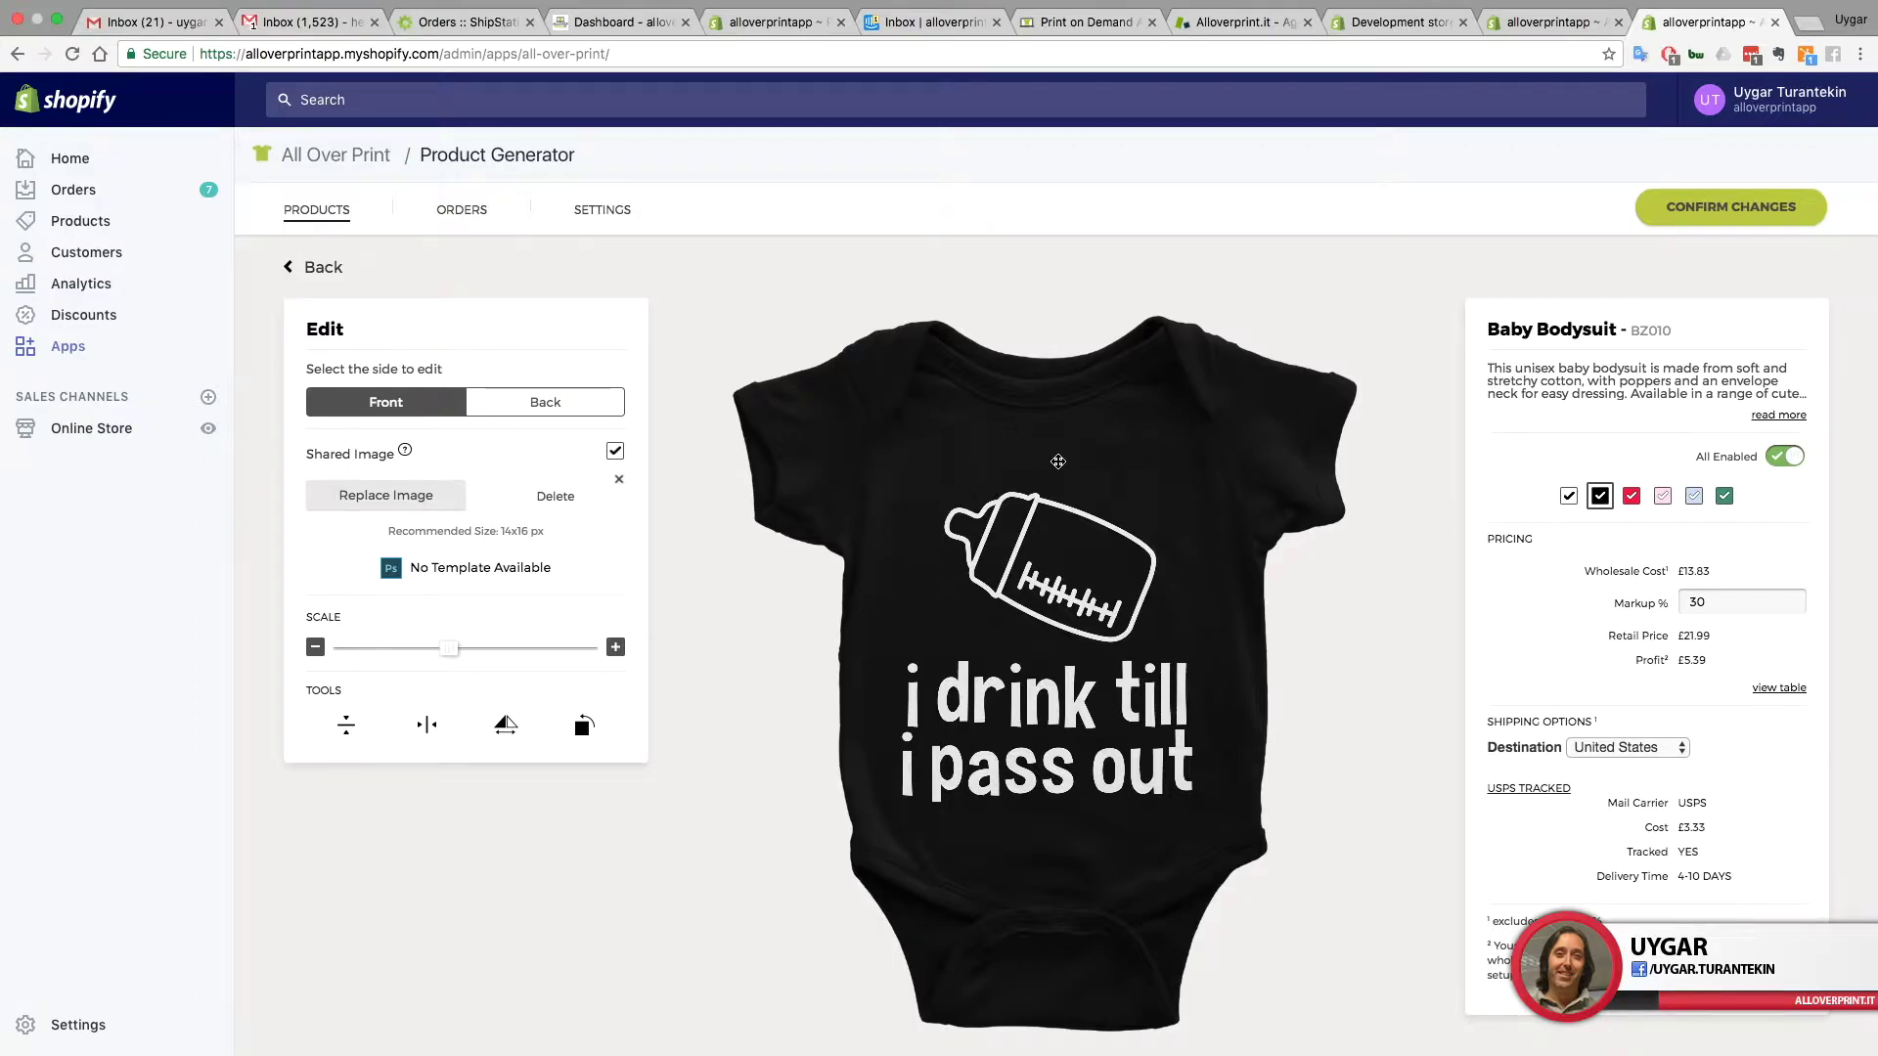
{"action": "left_click", "coordinate": [1034, 521]}
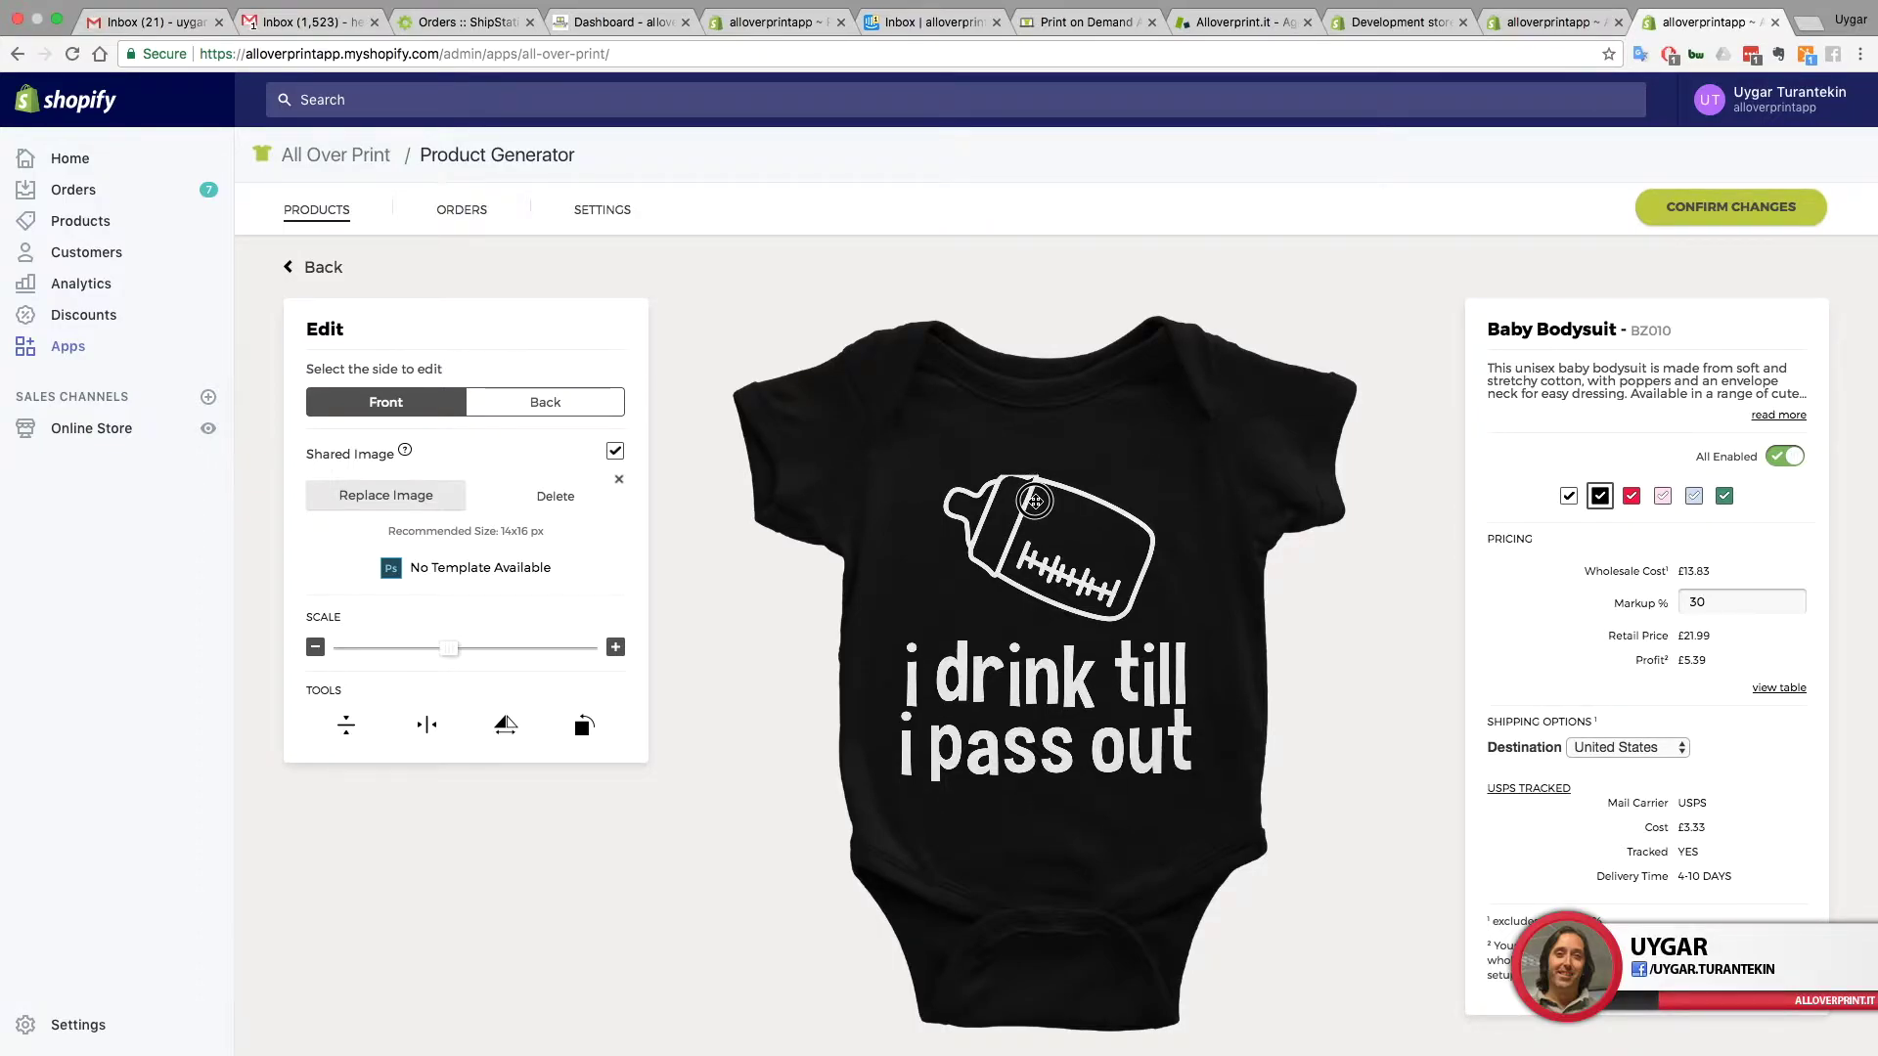
{"action": "left_click_drag", "start_coordinate": [1035, 522], "coordinate": [1040, 523]}
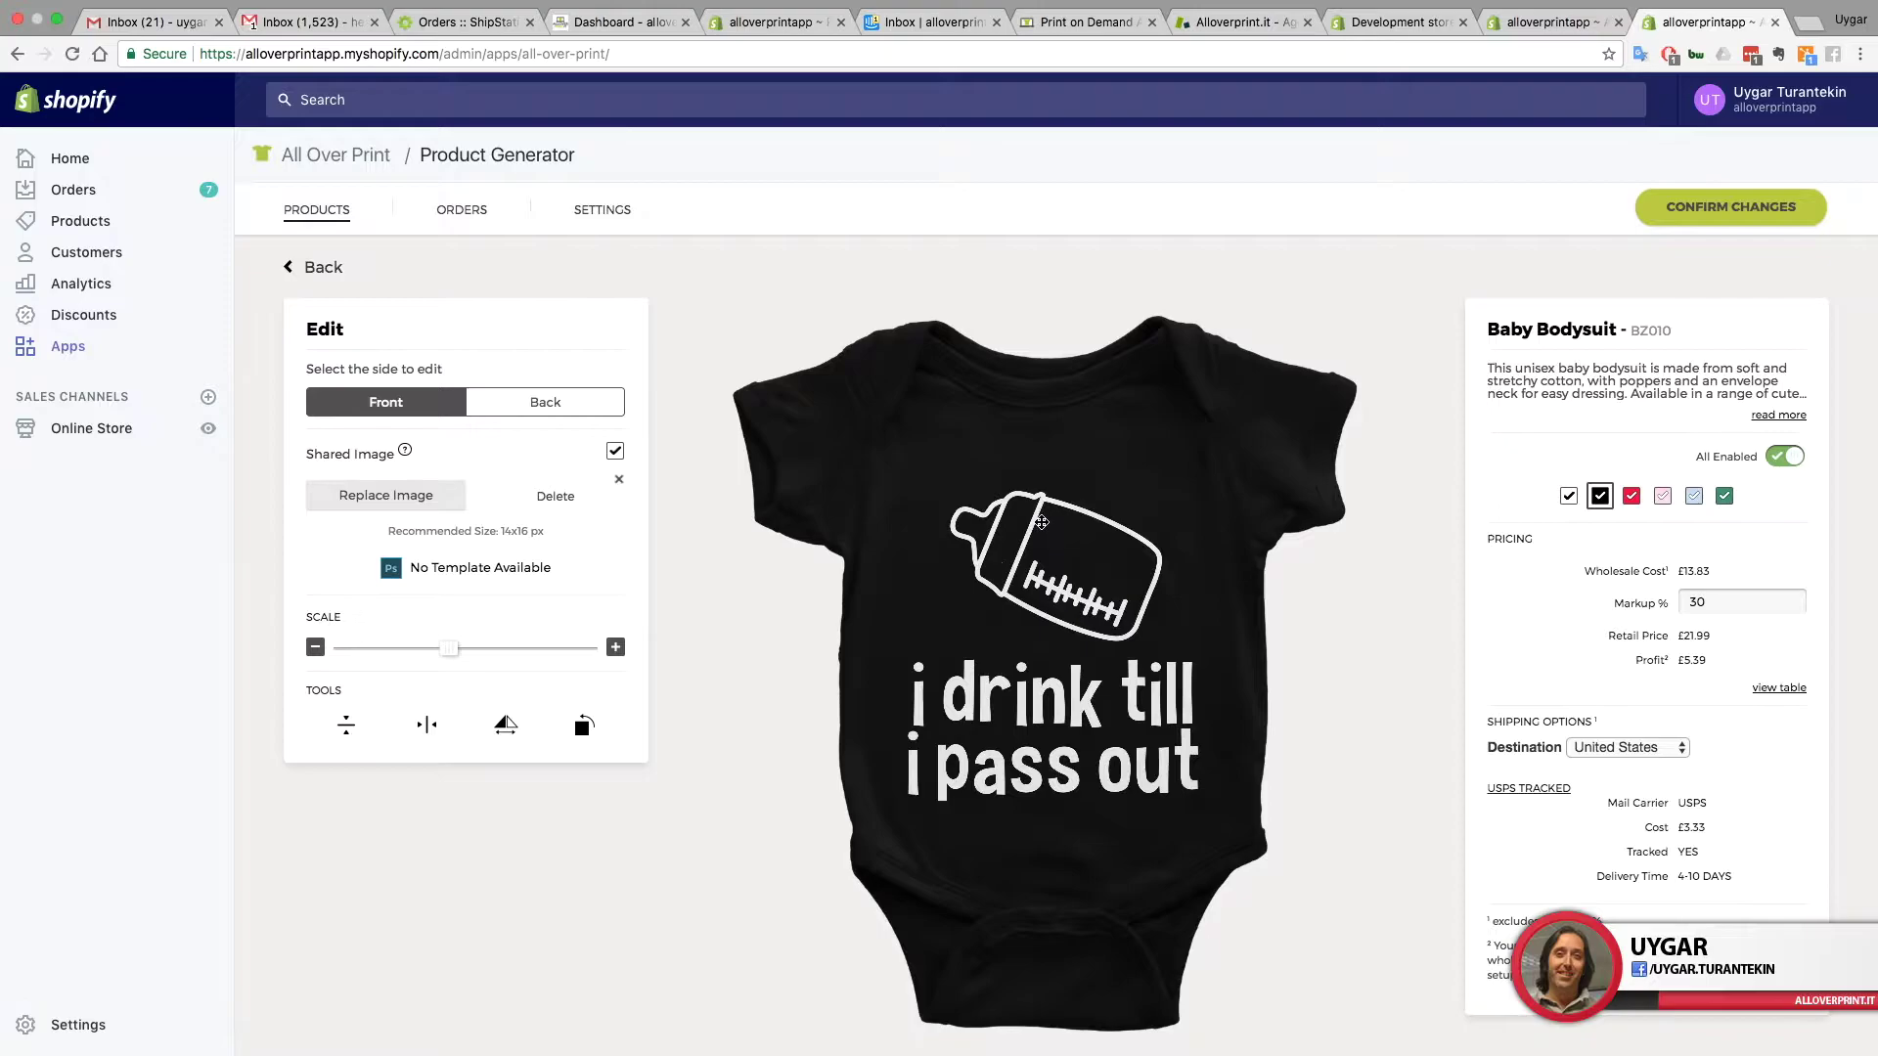
{"action": "left_click", "coordinate": [585, 411]}
{"action": "left_click", "coordinate": [387, 410]}
Preview the bodysuit in red on both sides, then its front in light pink, Light Blue, Kelly Green and white
{"action": "left_click", "coordinate": [1630, 496]}
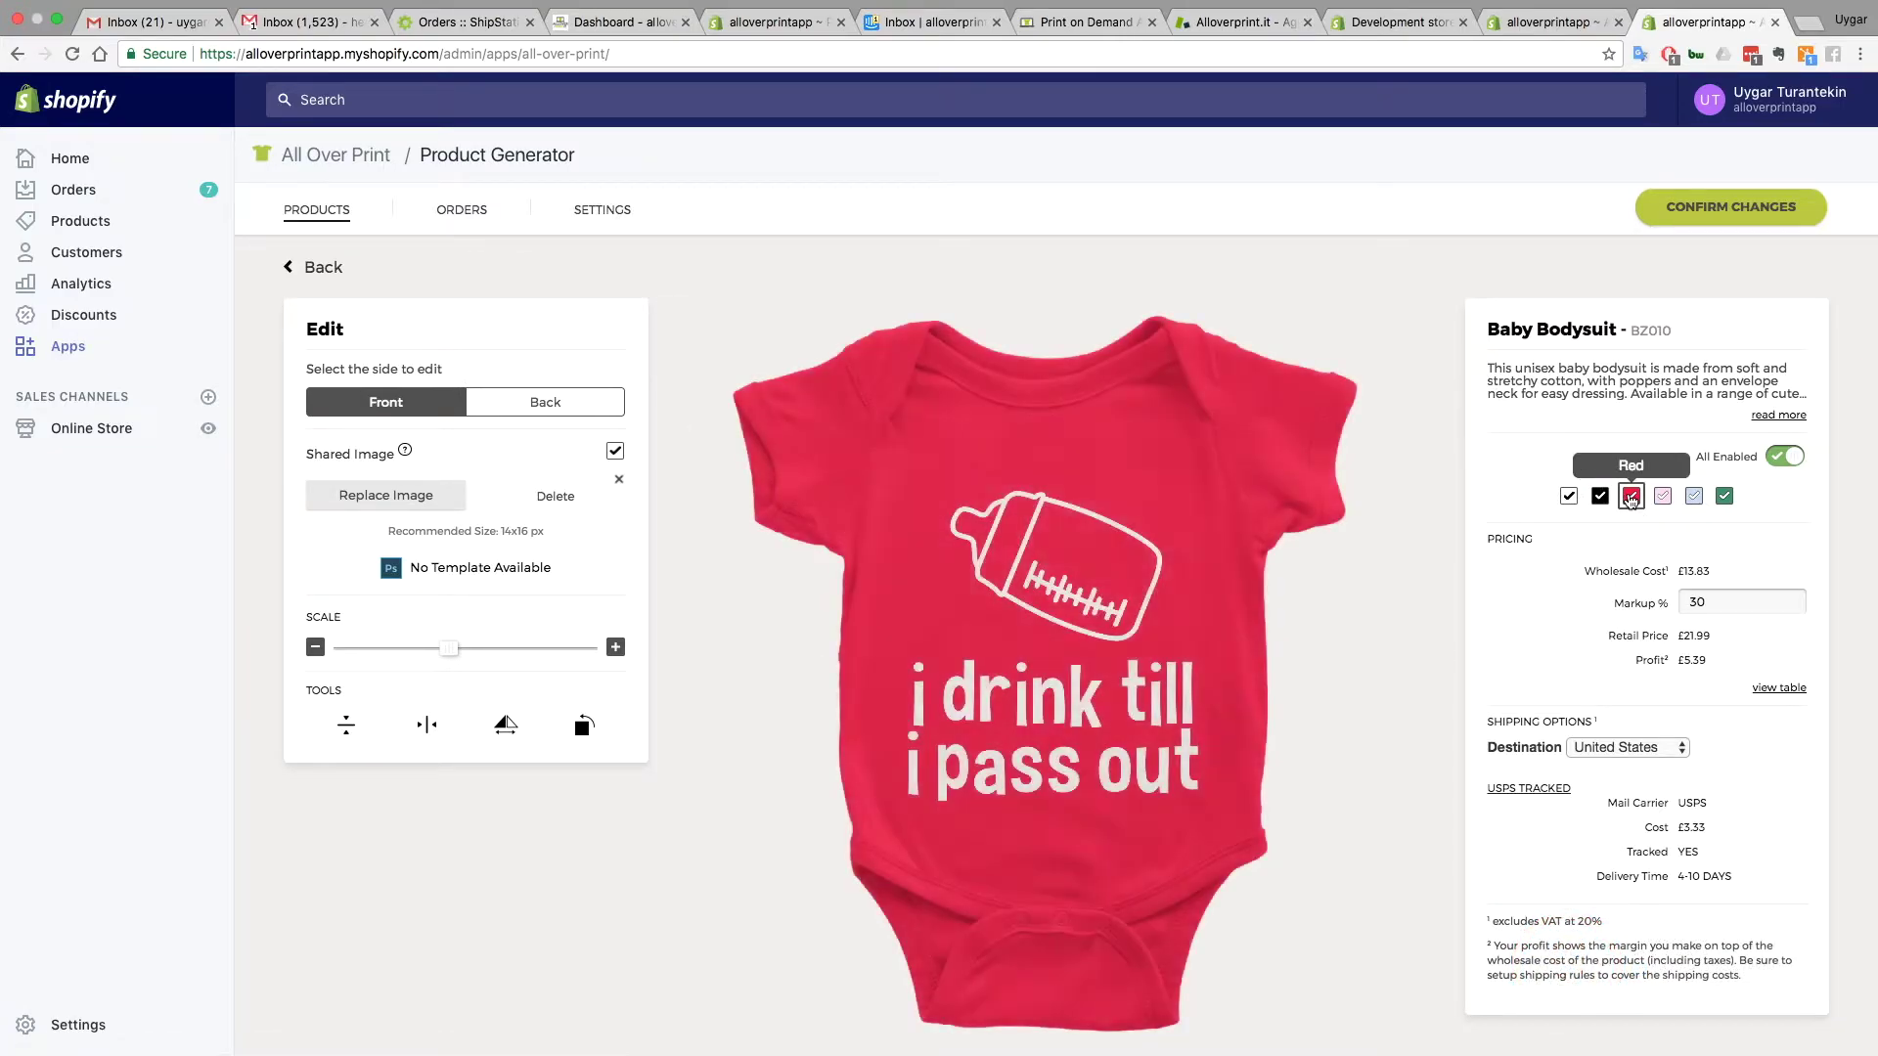
{"action": "left_click", "coordinate": [544, 408]}
{"action": "left_click", "coordinate": [385, 405]}
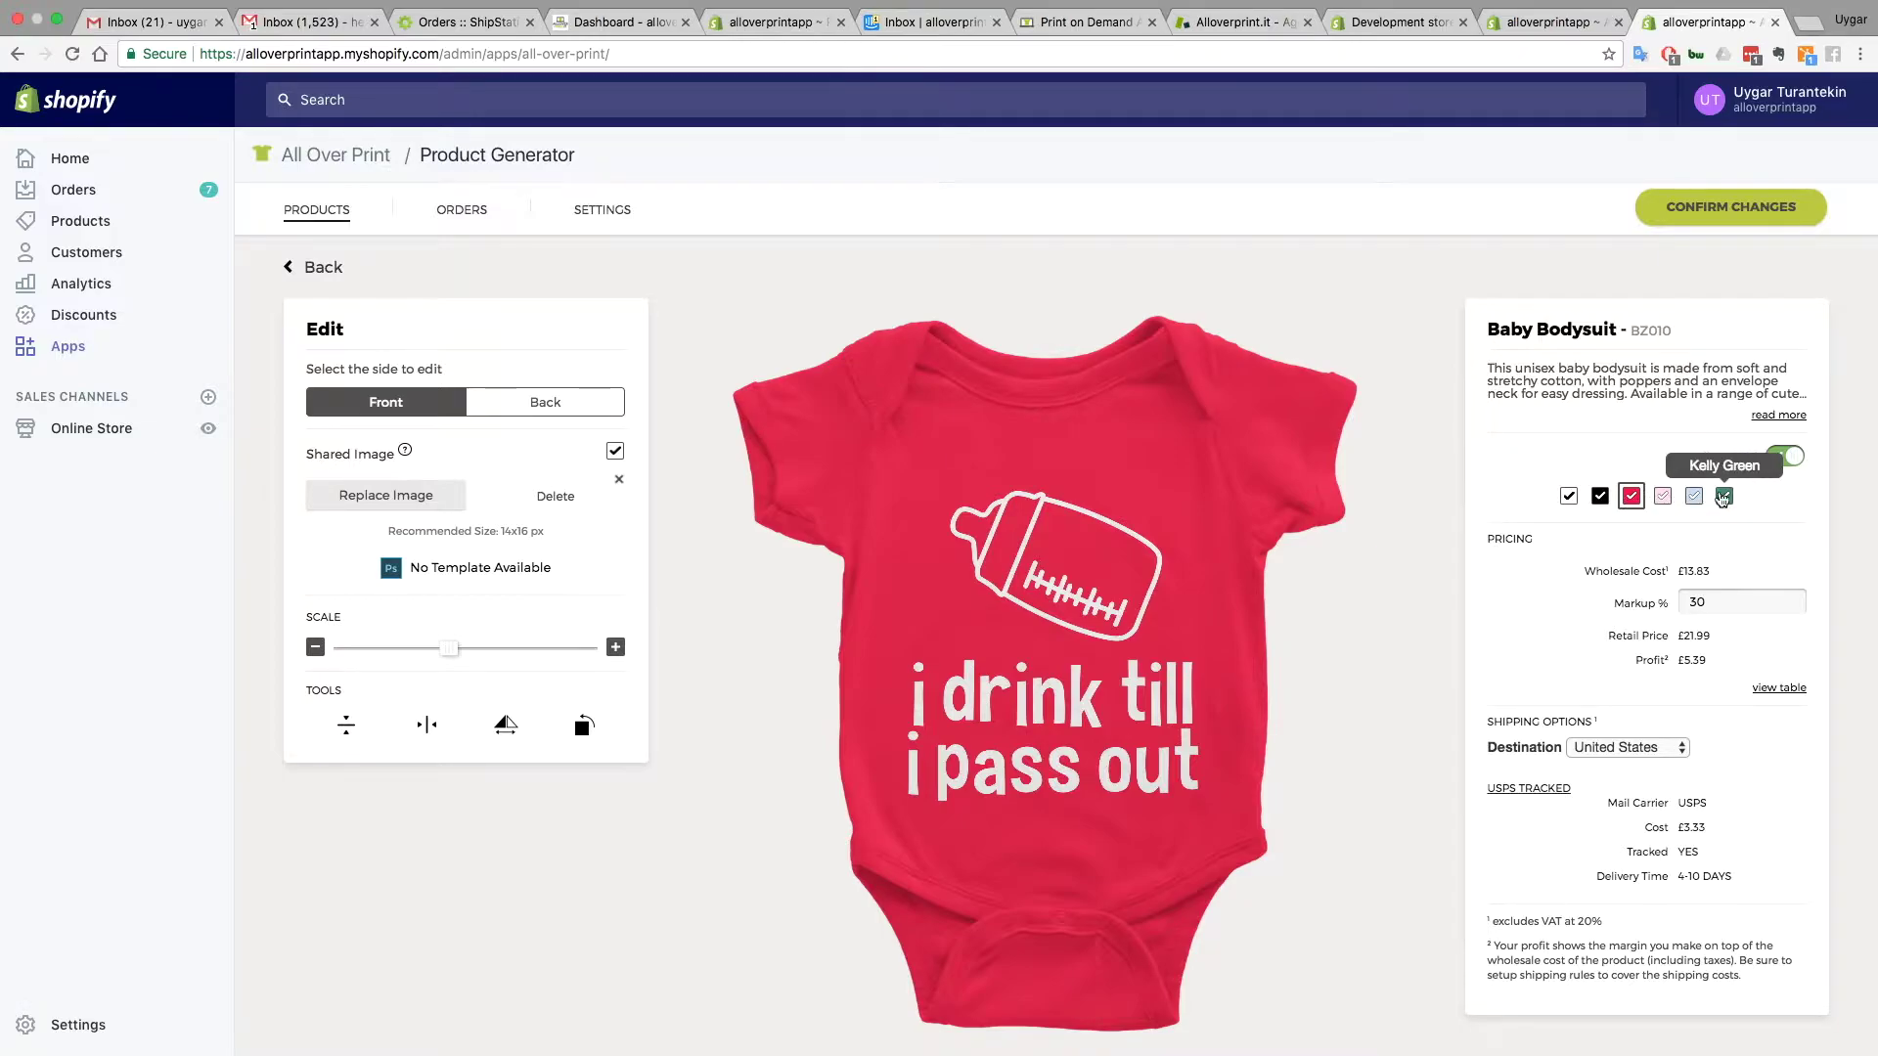
{"action": "left_click", "coordinate": [1663, 497]}
{"action": "left_click", "coordinate": [1693, 497]}
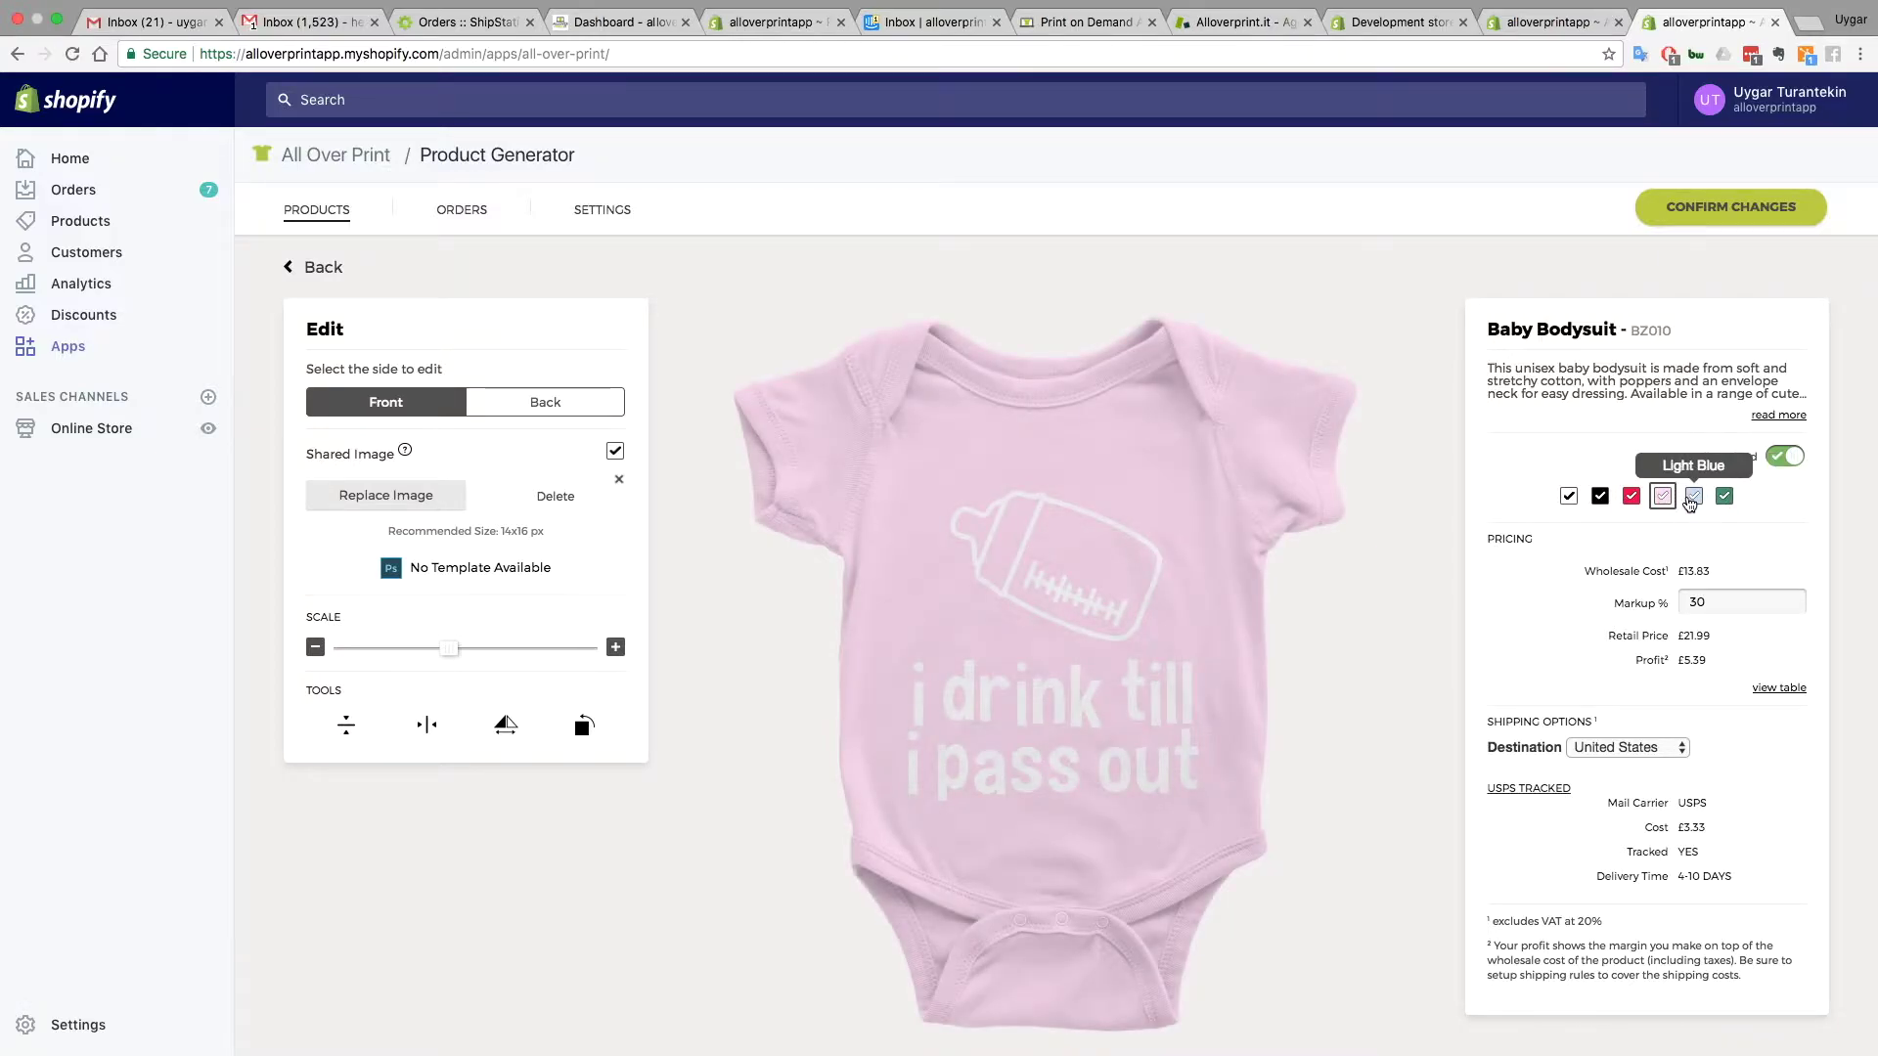
{"action": "left_click", "coordinate": [1724, 497]}
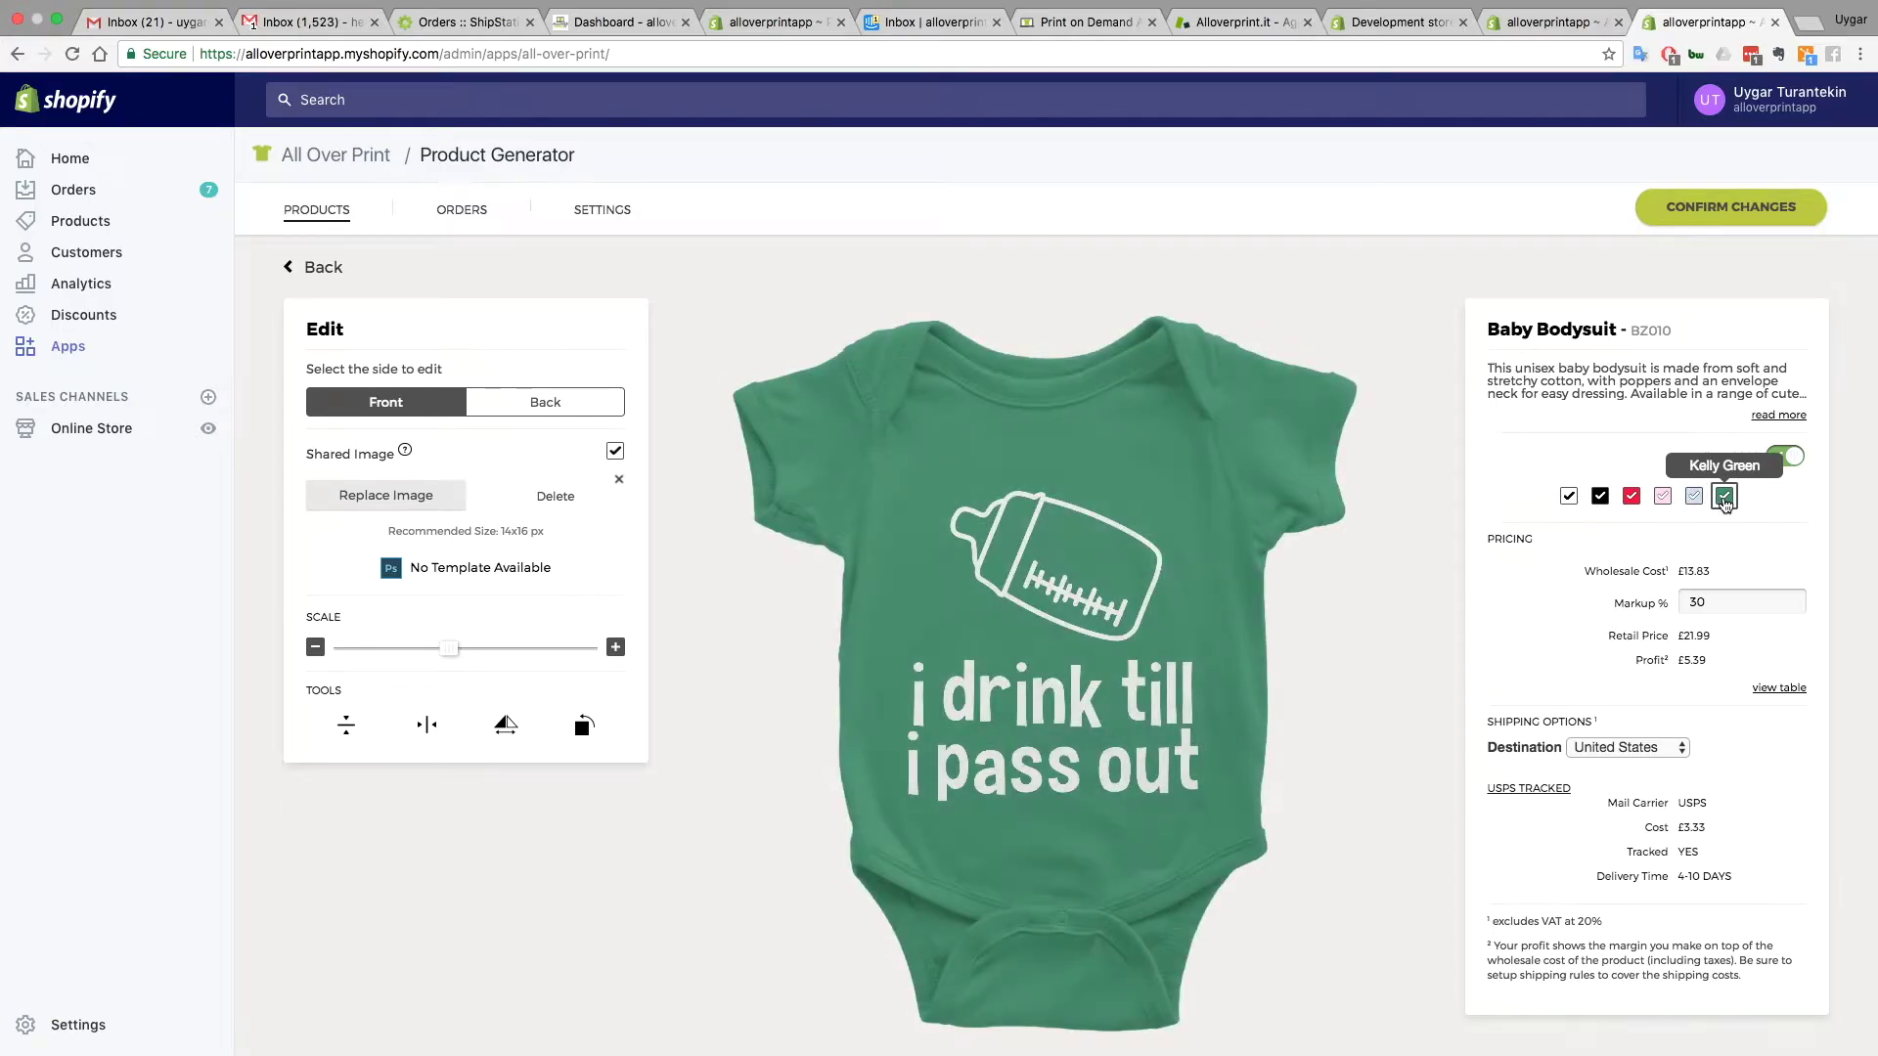
{"action": "left_click", "coordinate": [1568, 497]}
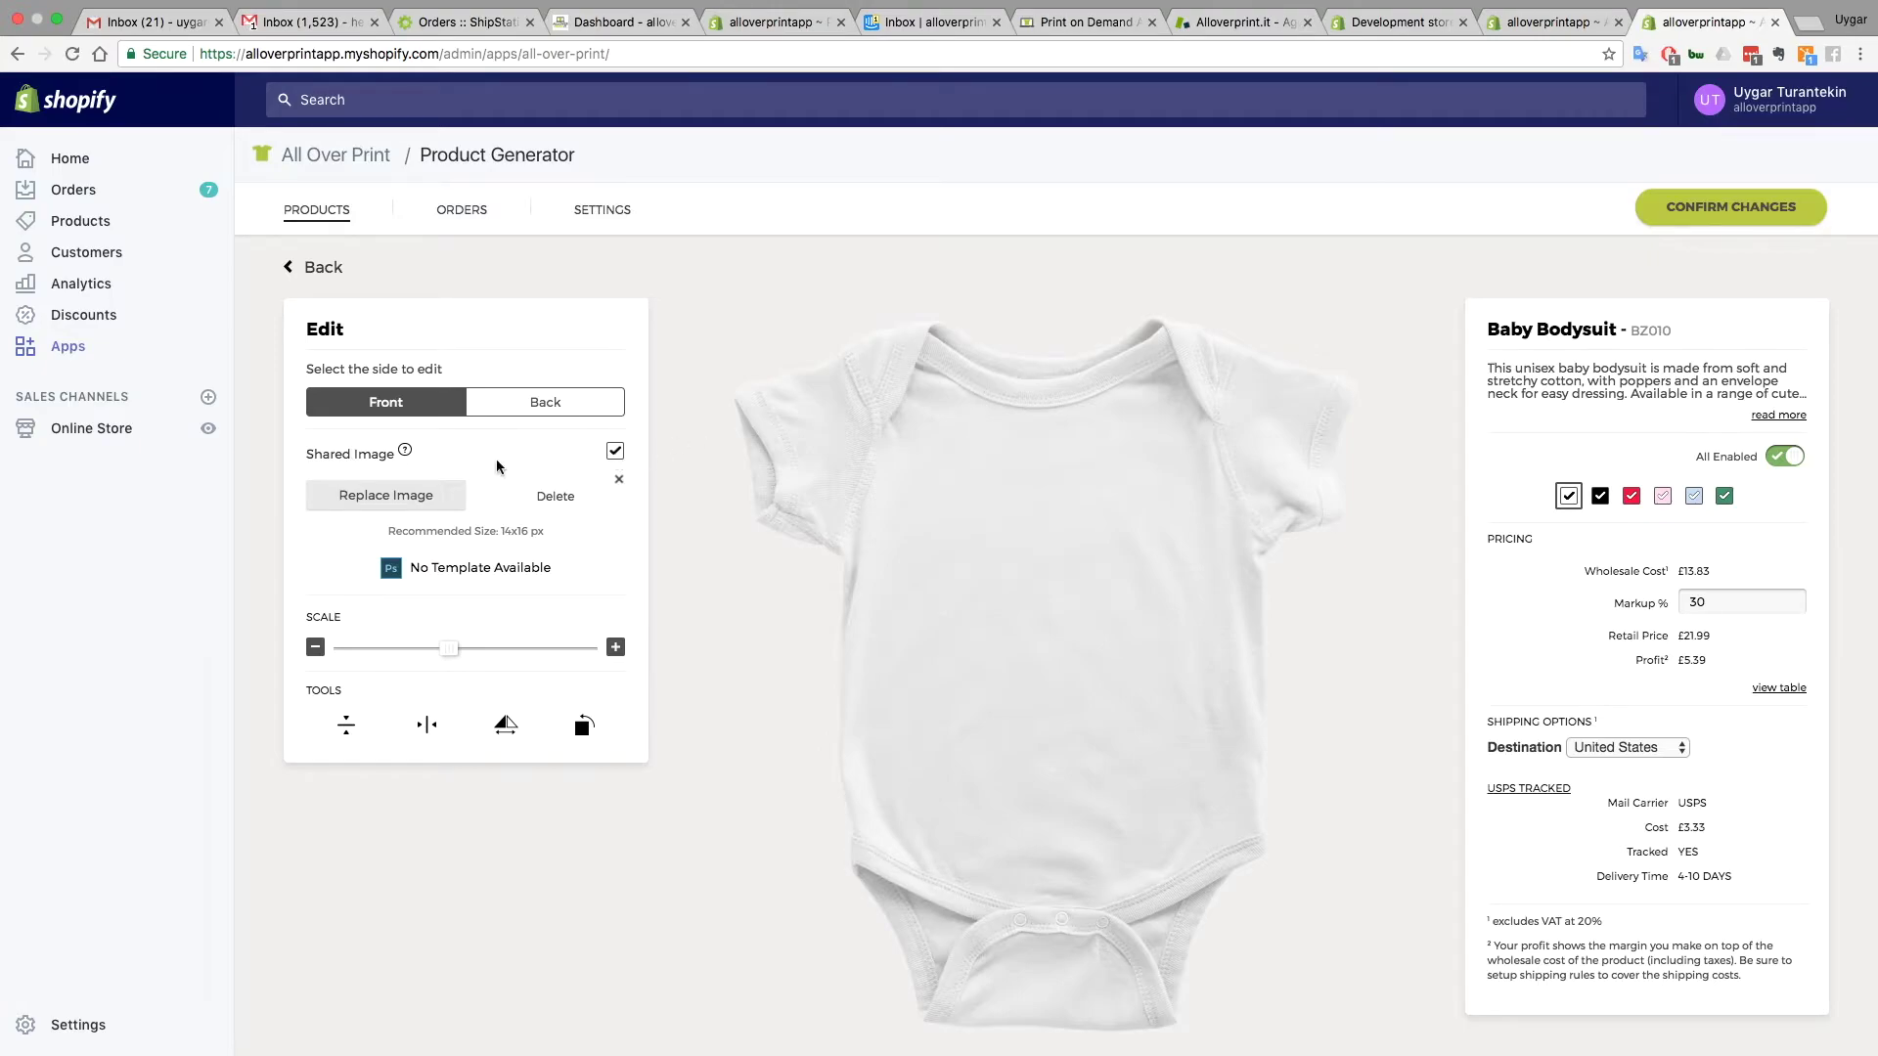
Read the Shared Image help, unshare the white bodysuit's front image and replace it with "i drink till i pass black.png"
{"action": "left_click", "coordinate": [405, 452]}
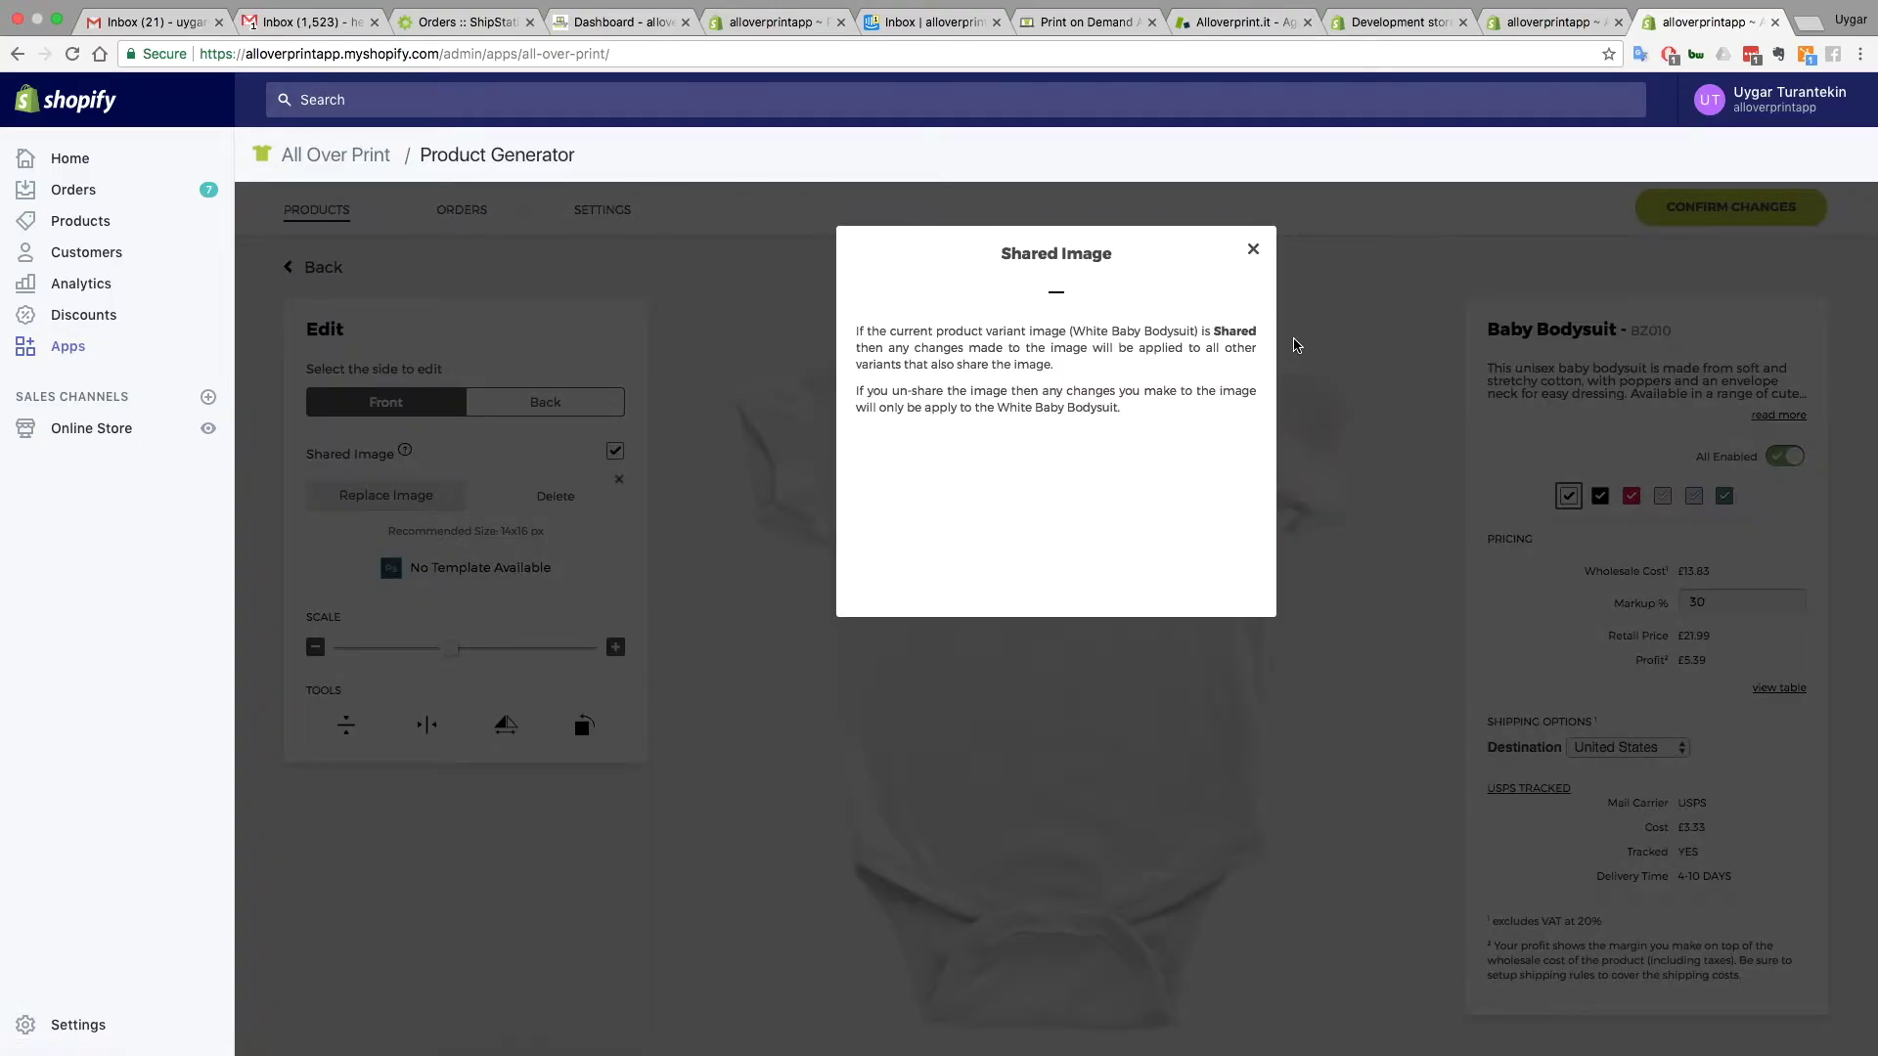
{"action": "left_click", "coordinate": [1251, 251]}
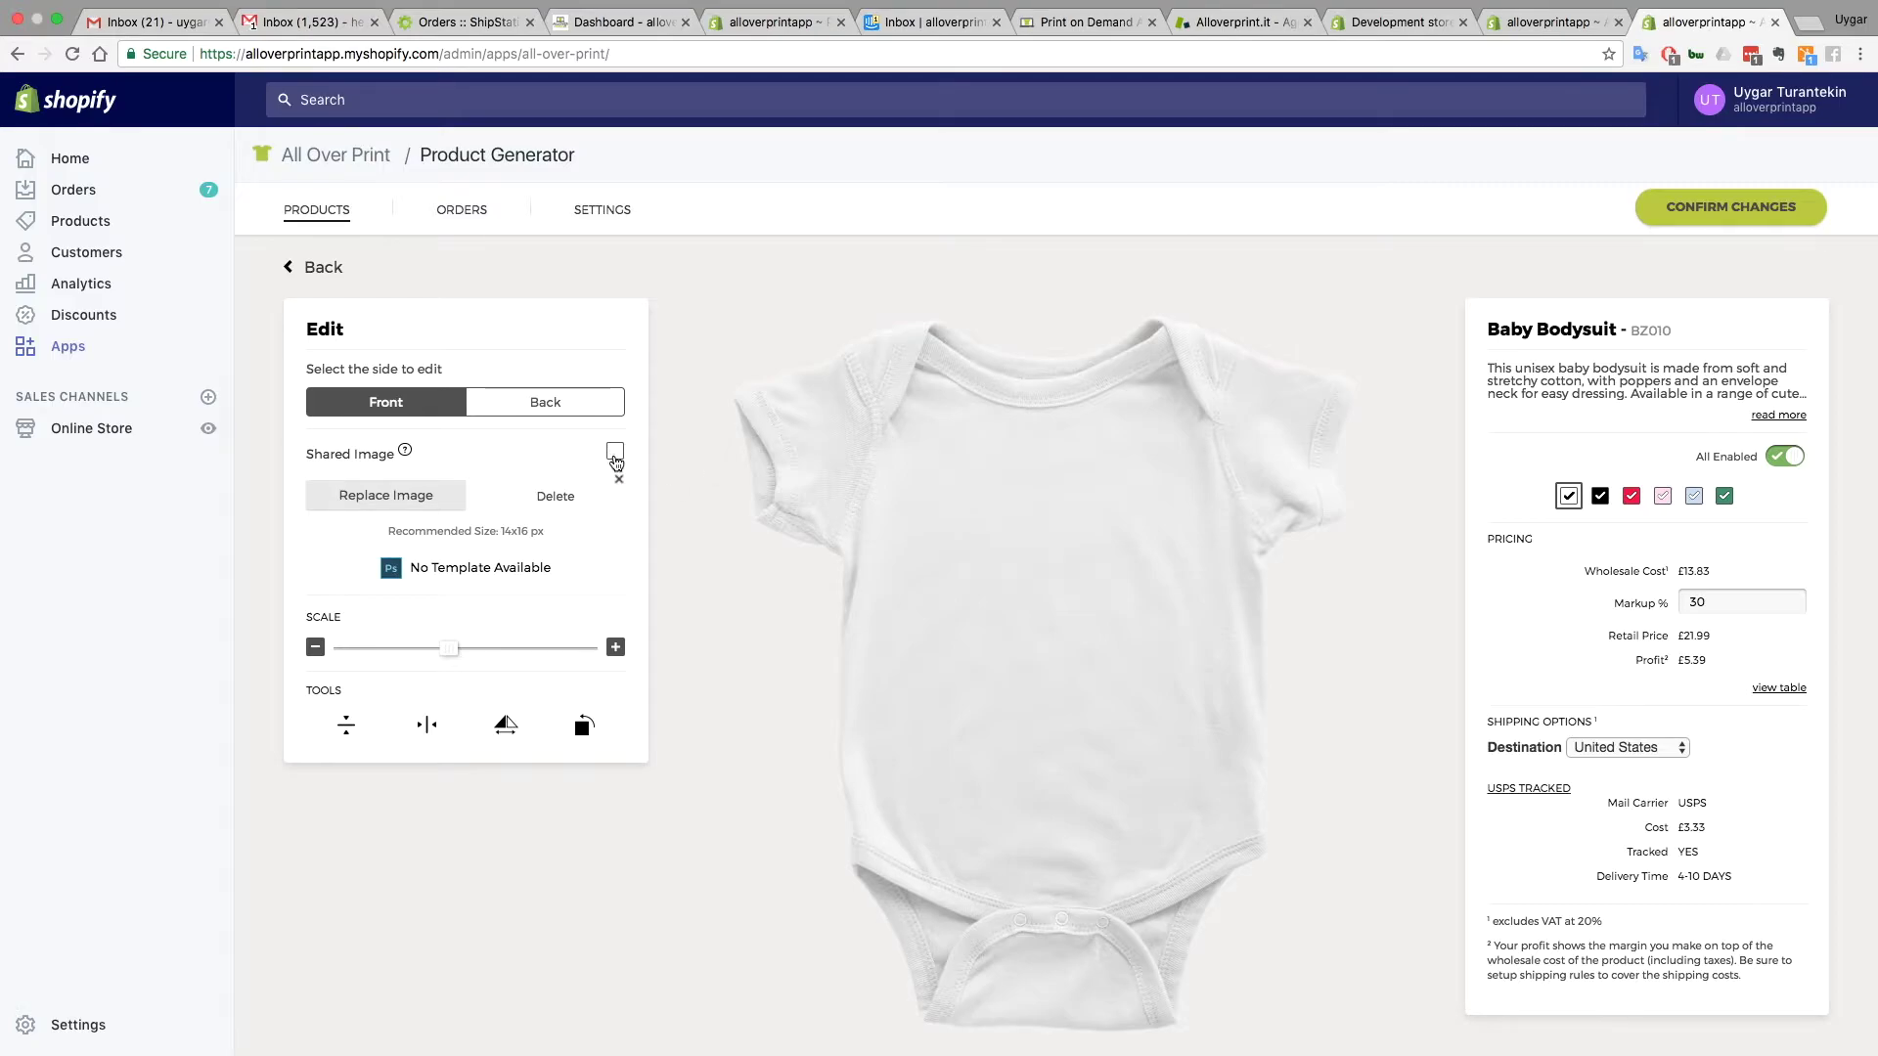
{"action": "left_click", "coordinate": [420, 495]}
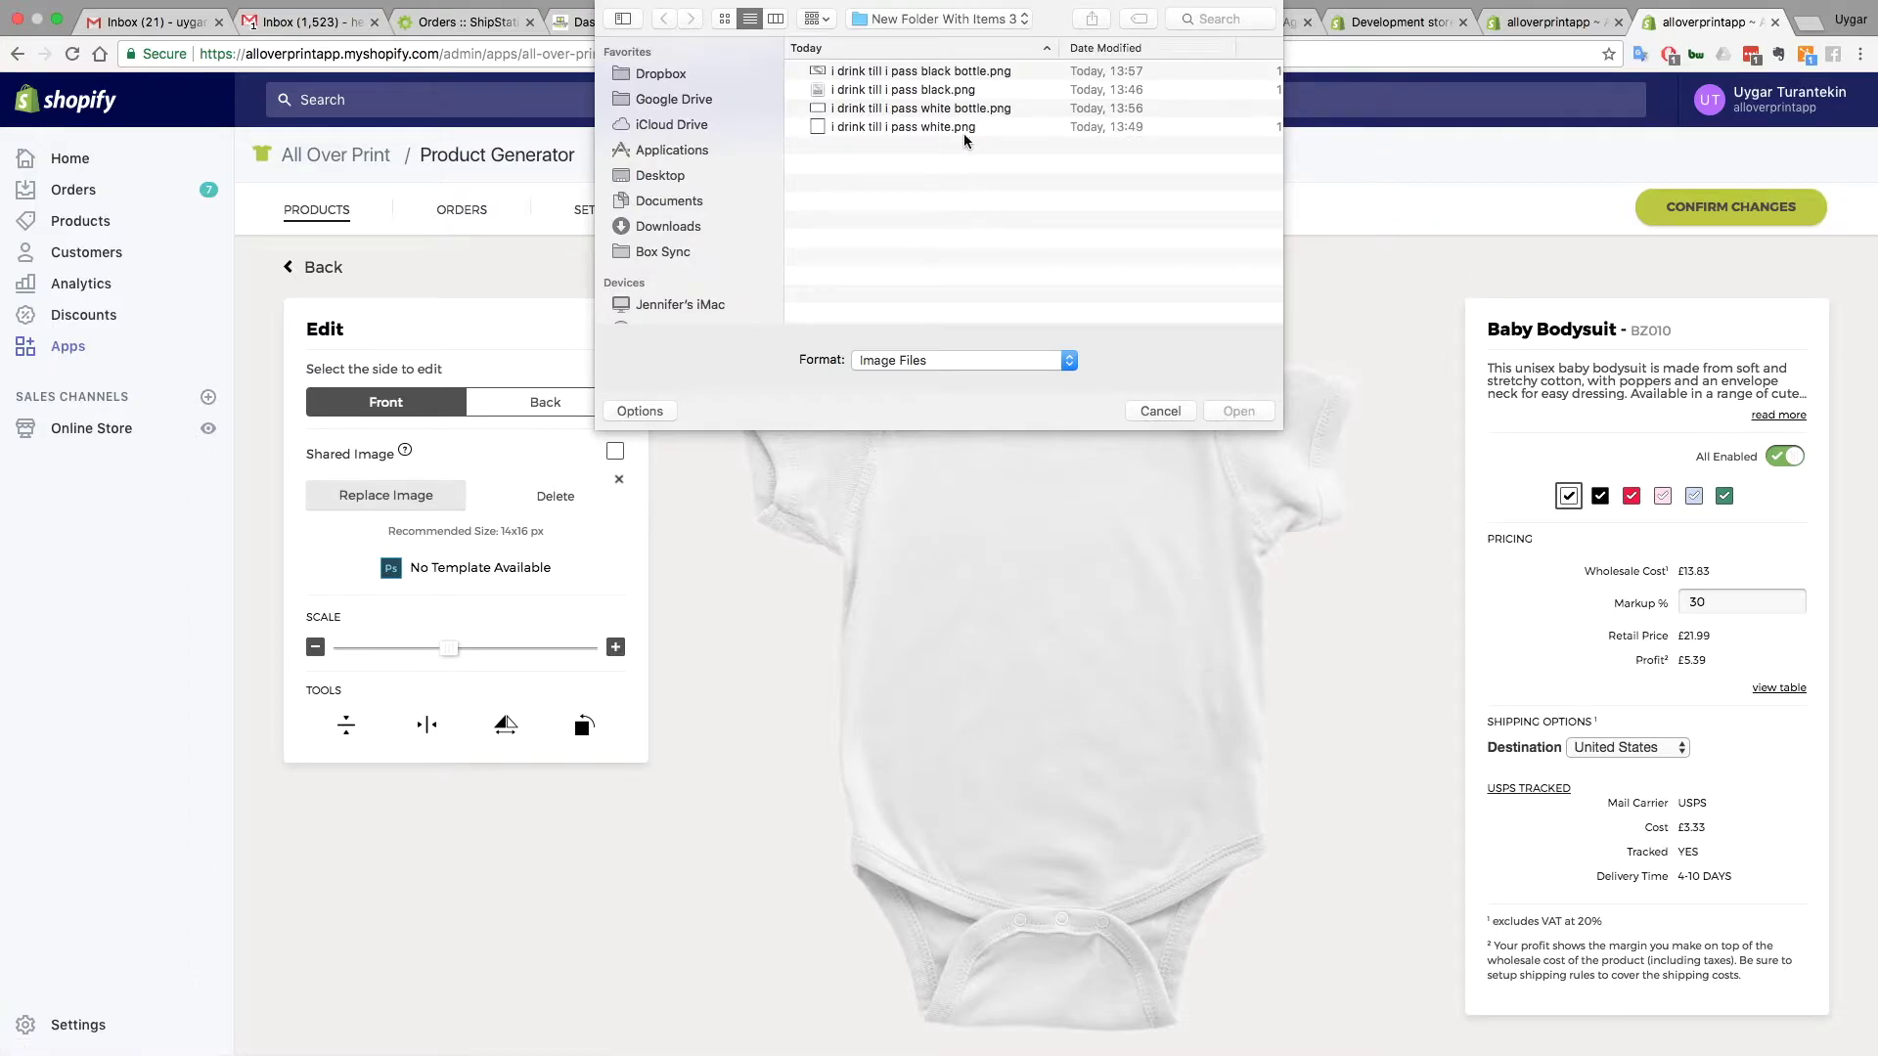
{"action": "double_click", "coordinate": [964, 91]}
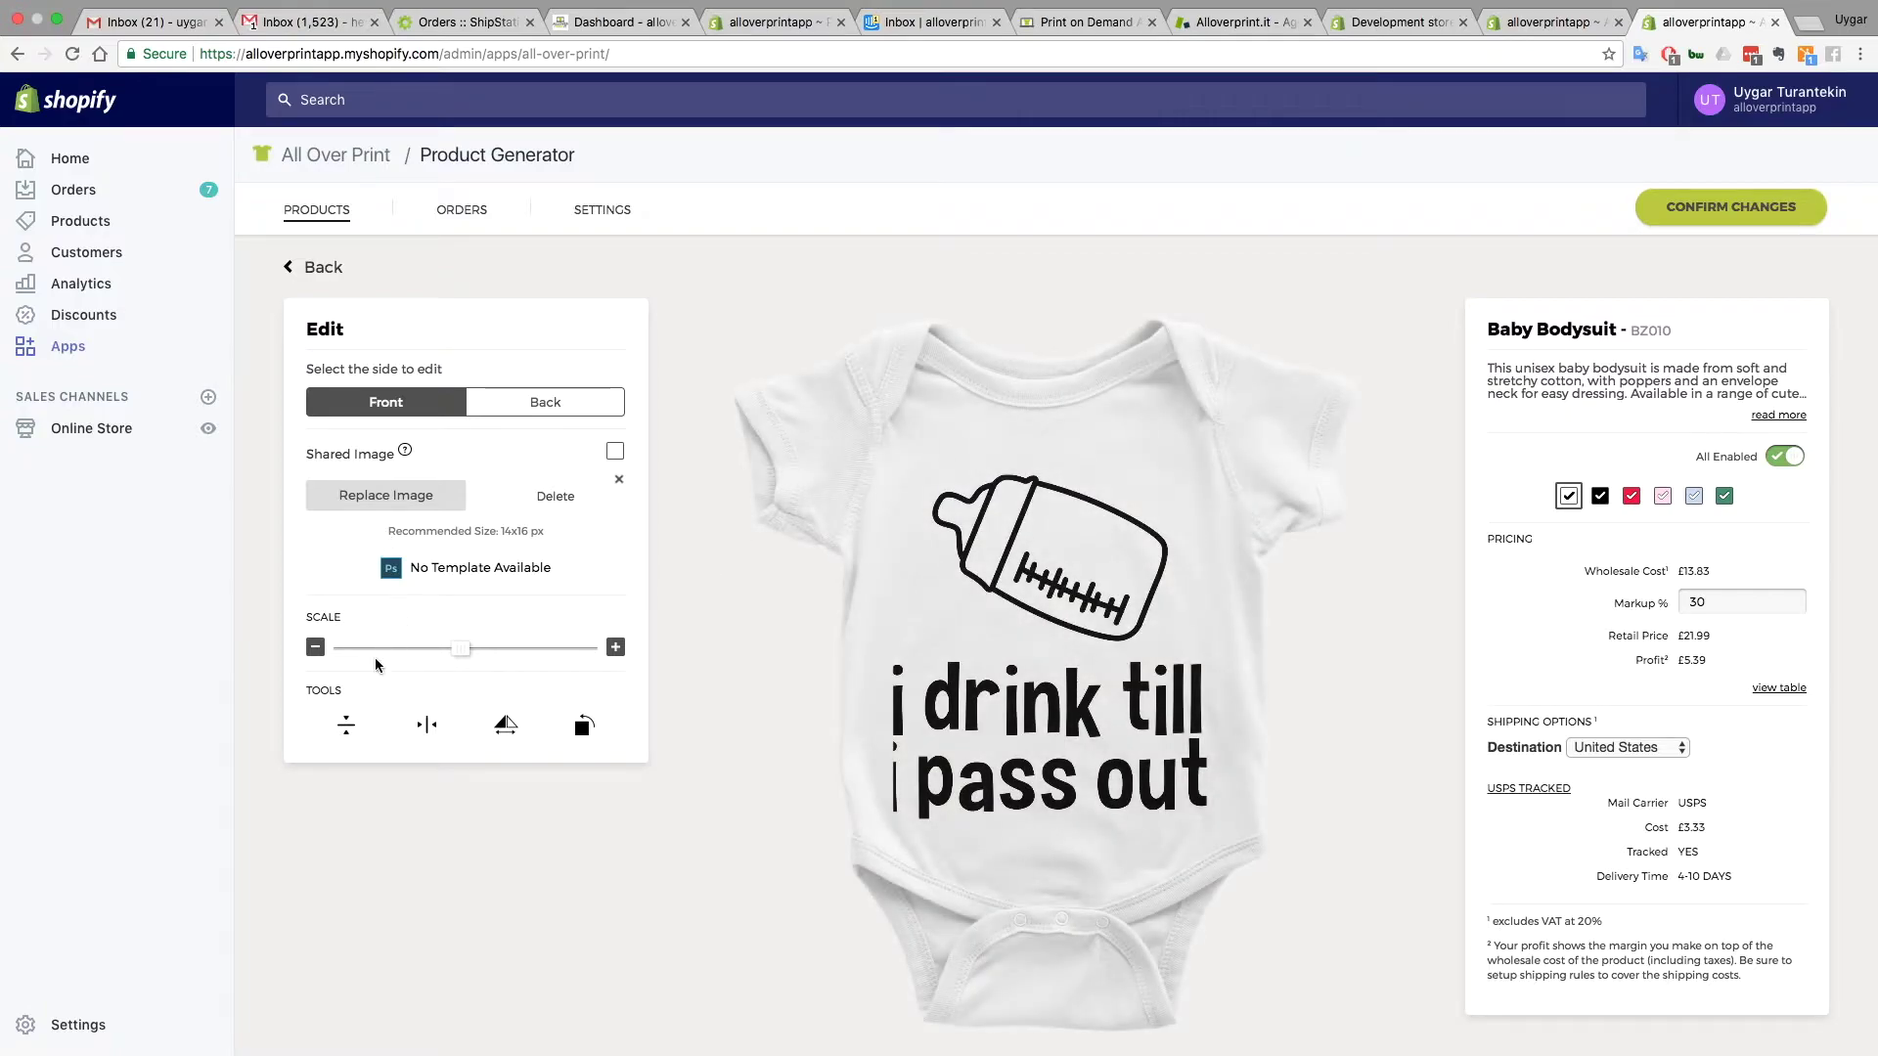
Scale the white bodysuit's front artwork down in two increments, move it slightly higher and centre it horizontally
{"action": "left_click", "coordinate": [315, 648]}
{"action": "left_click", "coordinate": [315, 647]}
{"action": "mouse_move", "coordinate": [1083, 638]}
{"action": "left_mouse_down"}
{"action": "mouse_move", "coordinate": [1084, 575]}
{"action": "mouse_move", "coordinate": [1088, 622]}
{"action": "left_mouse_up"}
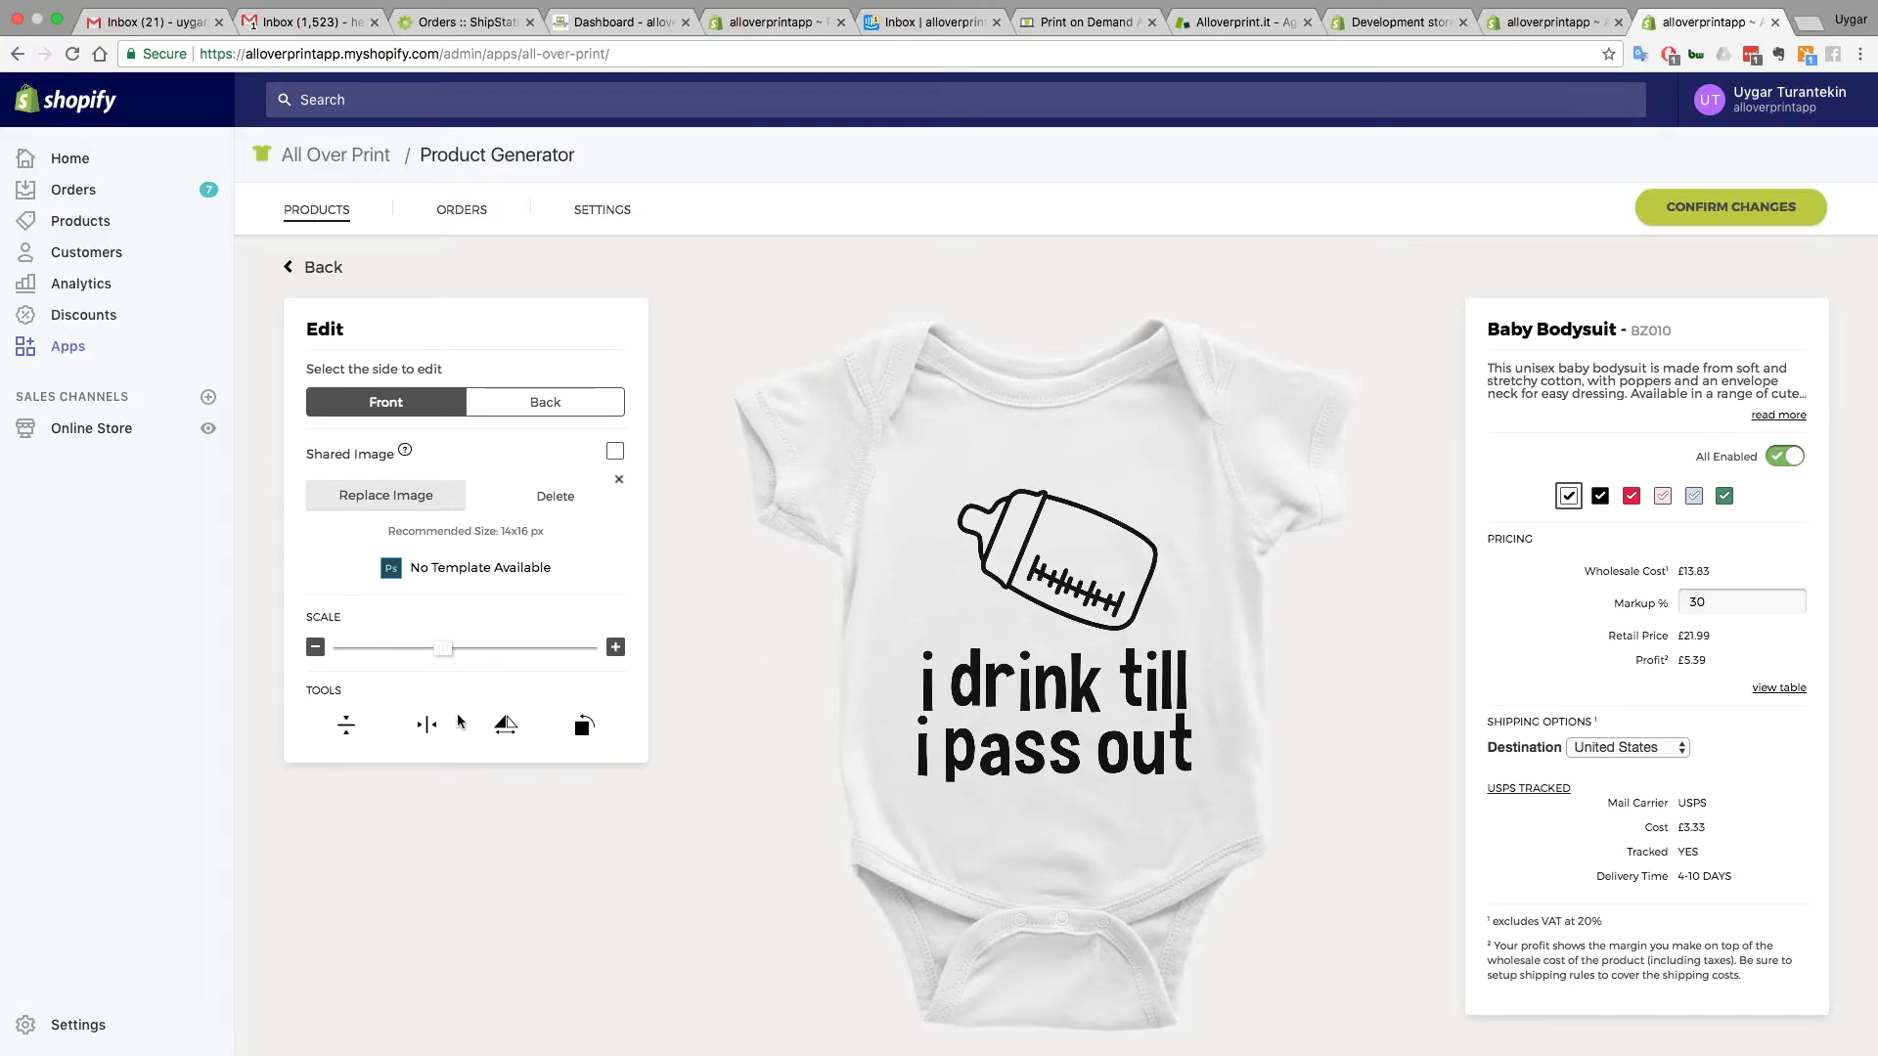
{"action": "left_click", "coordinate": [427, 724]}
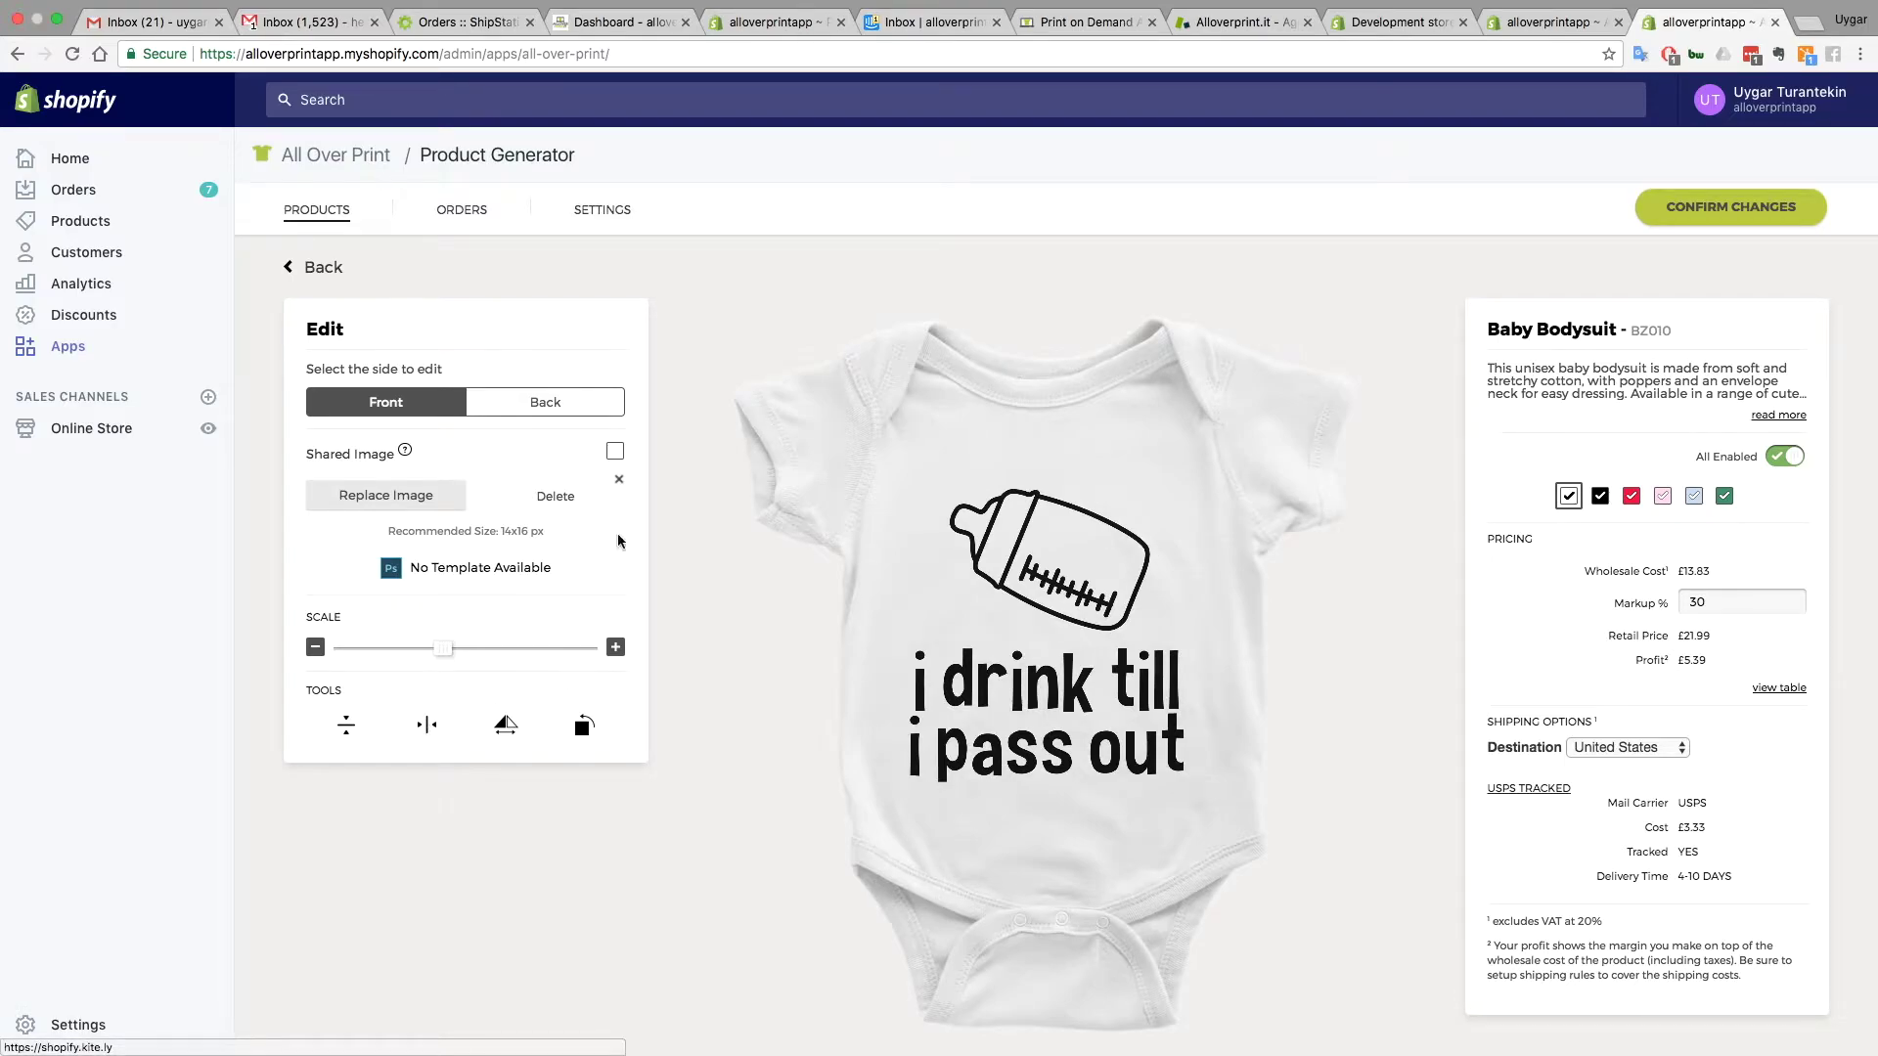
Replace the image on the white bodysuit's back with "i drink till i pass black bottle.png"
{"action": "left_click", "coordinate": [565, 402]}
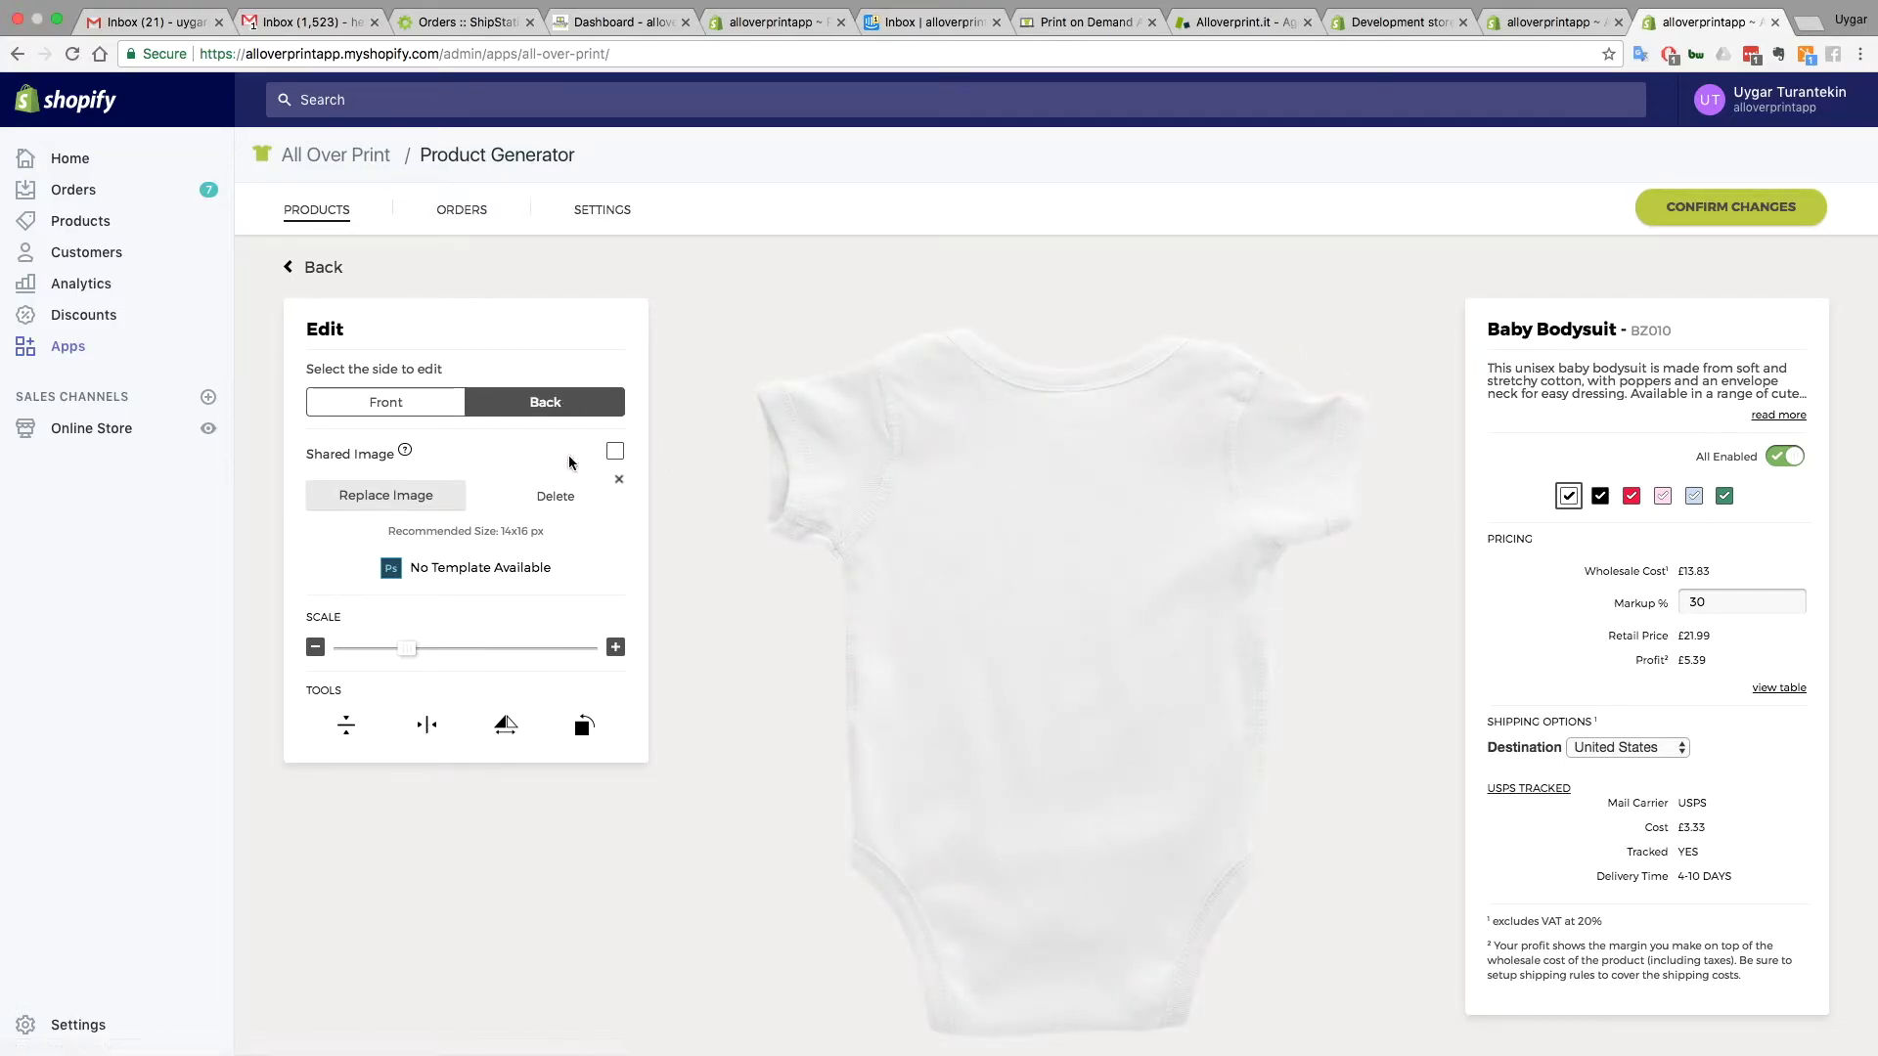
{"action": "left_click", "coordinate": [375, 495]}
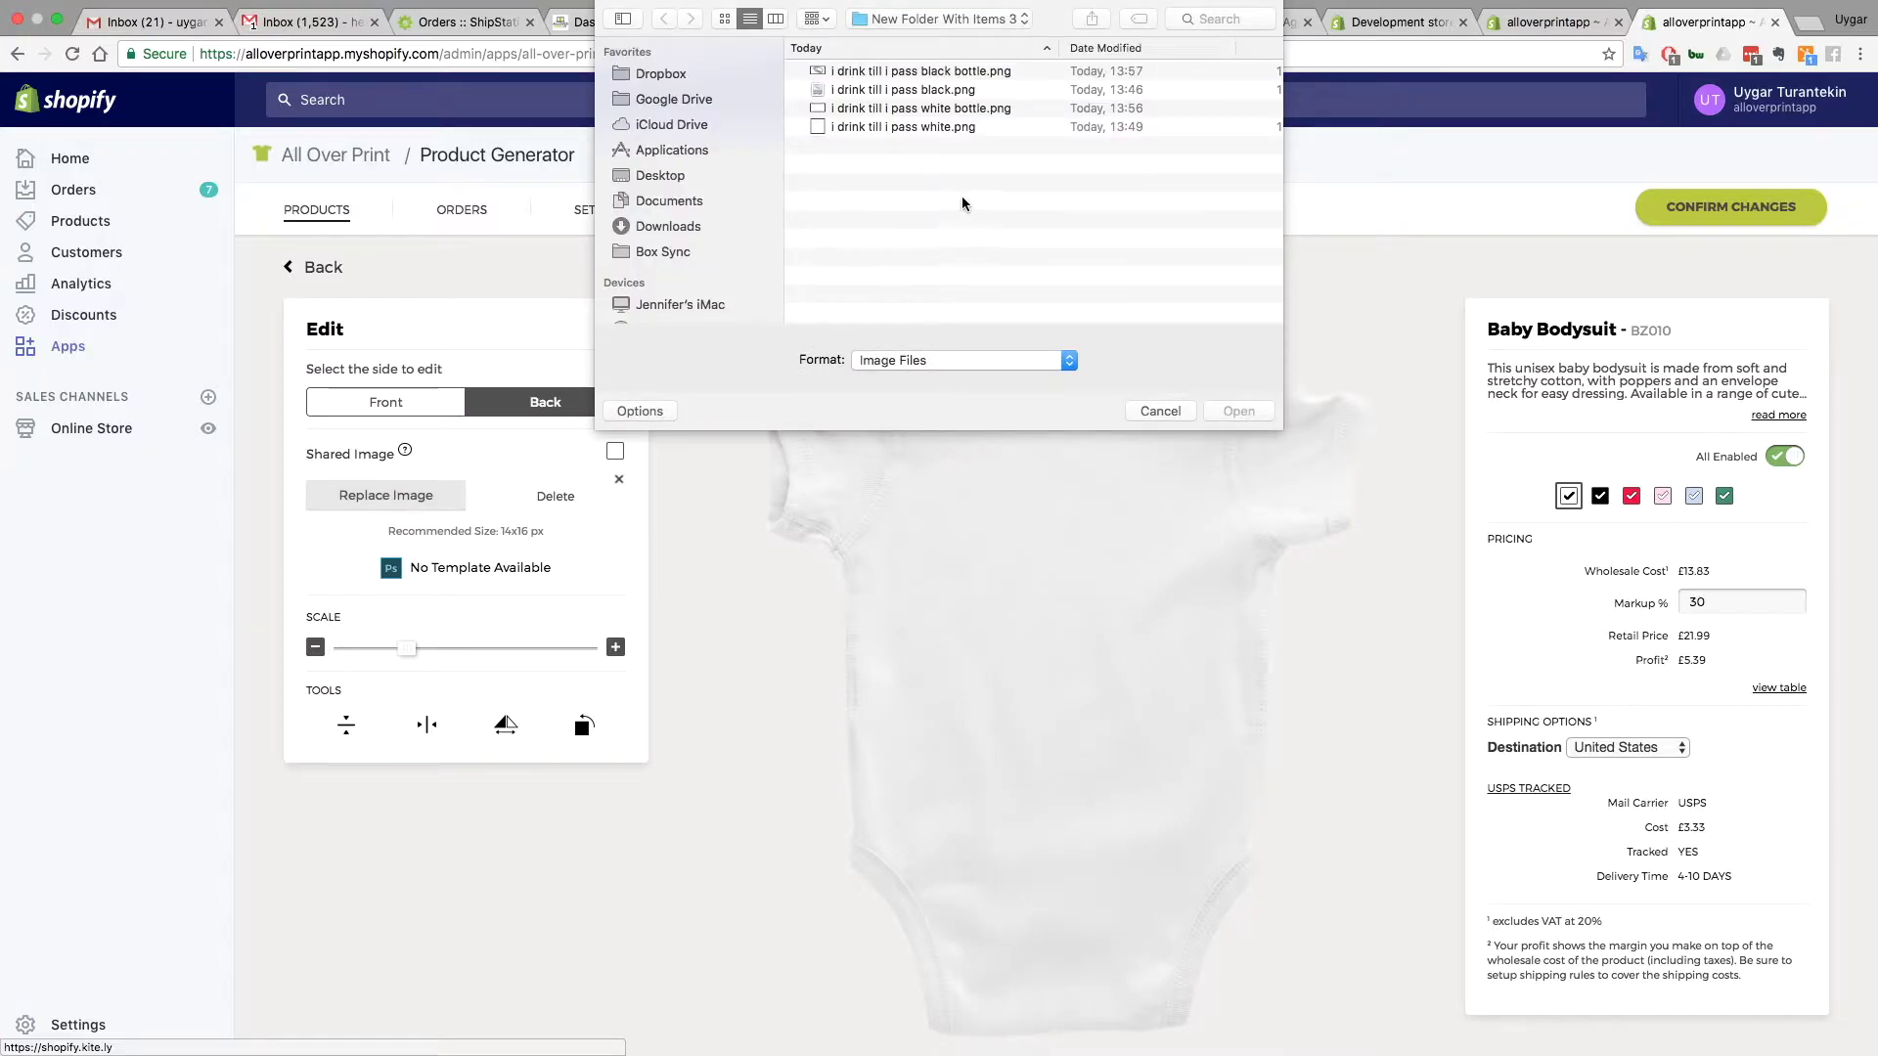
{"action": "double_click", "coordinate": [978, 108]}
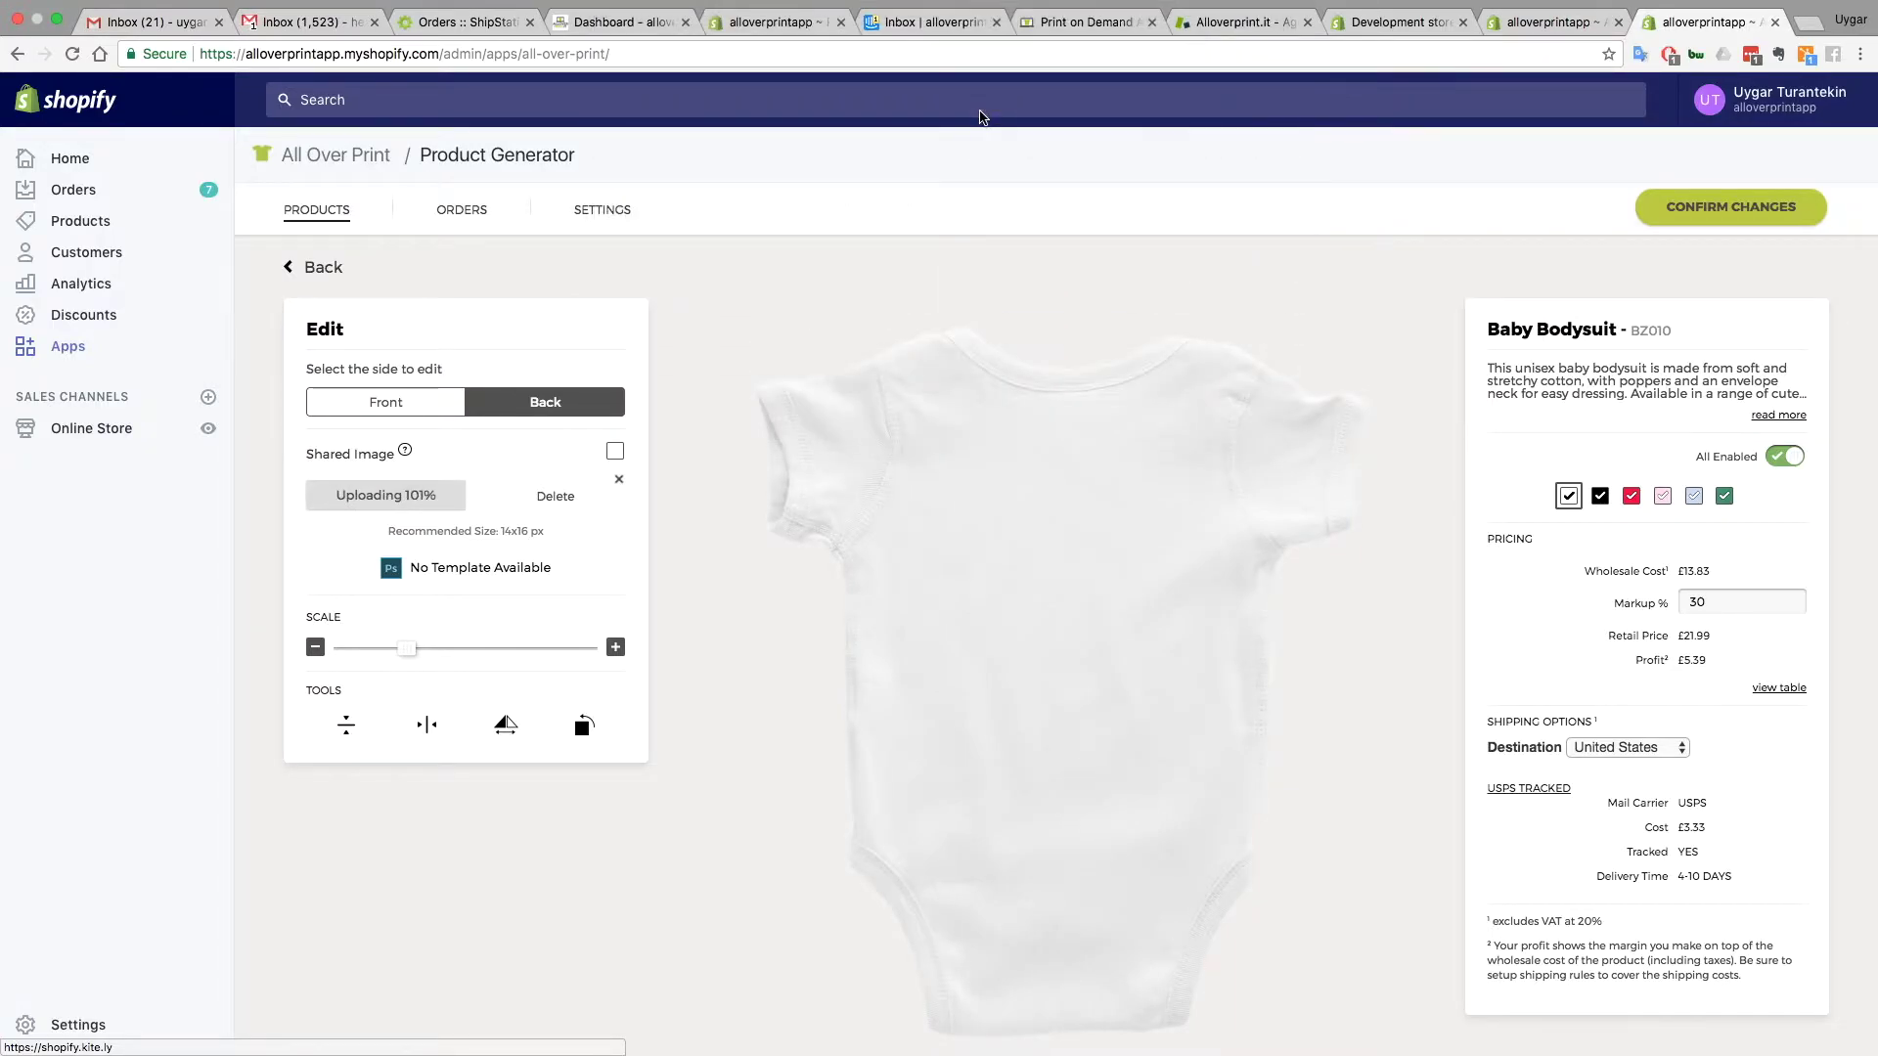
{"action": "left_click", "coordinate": [385, 494]}
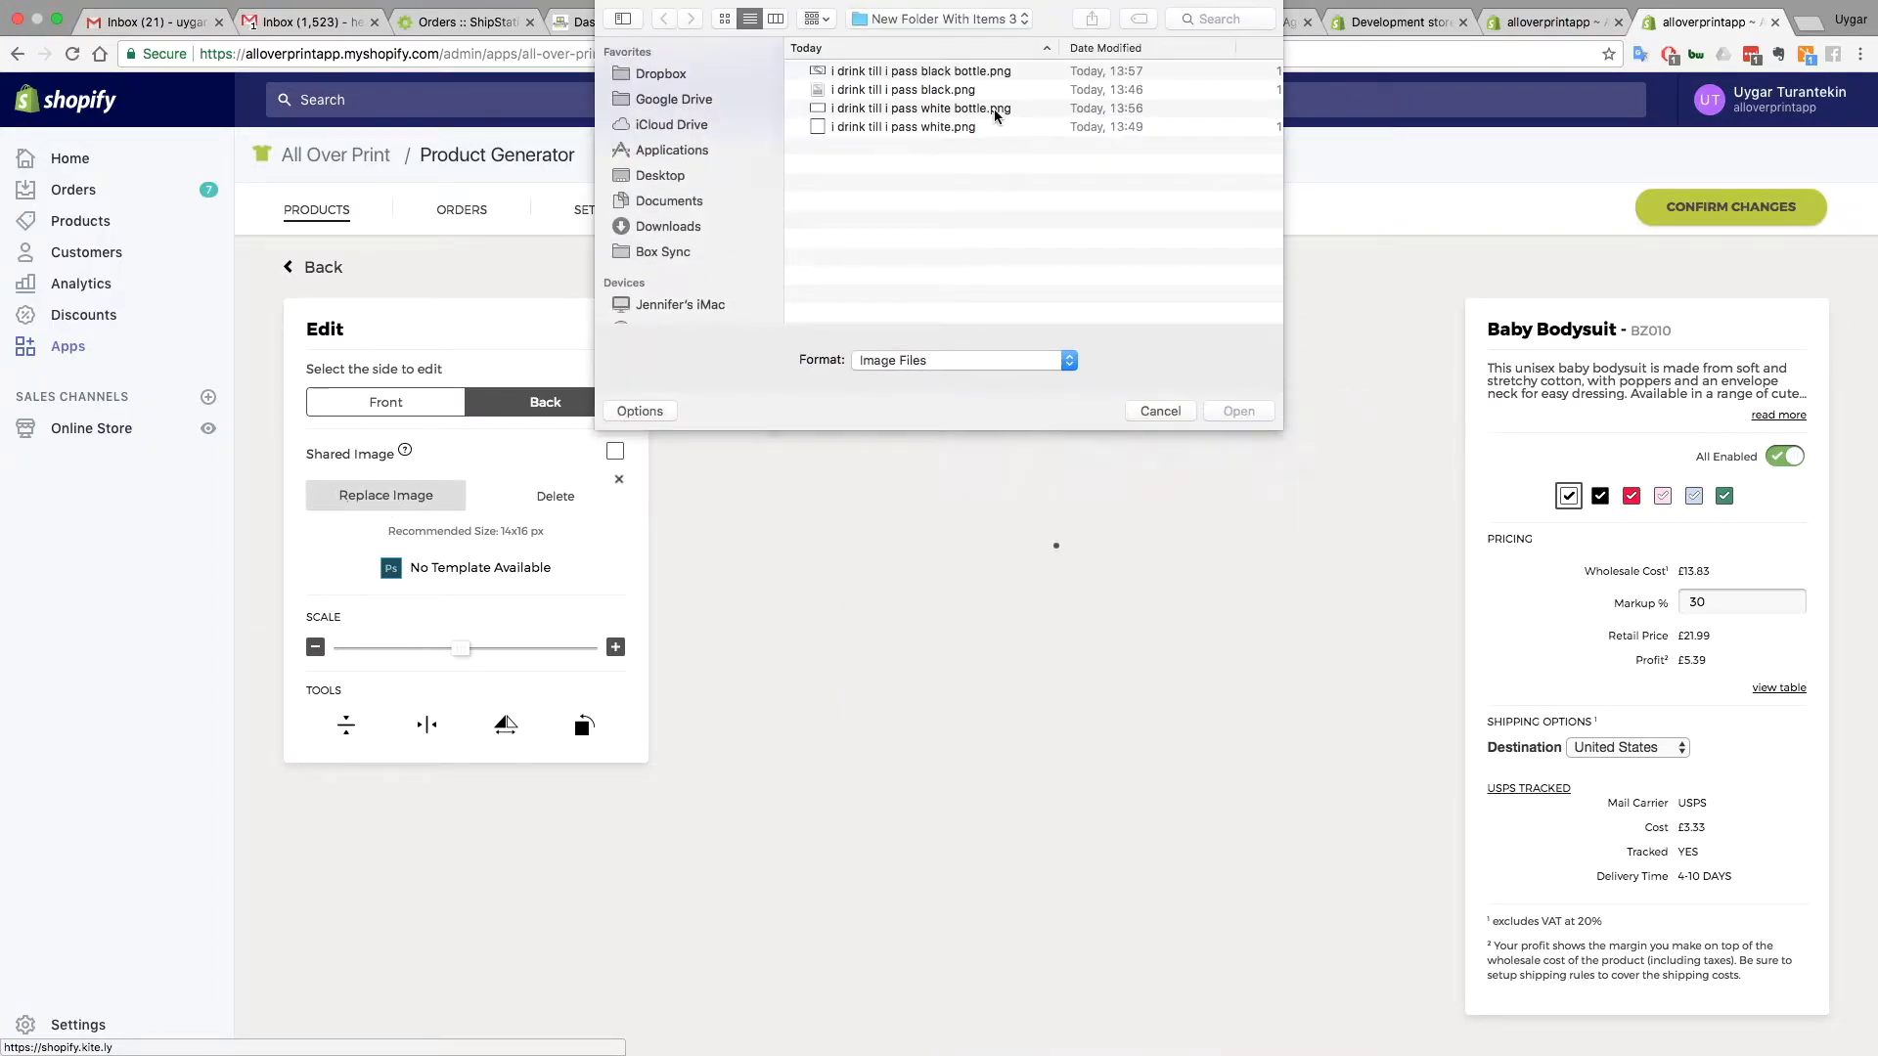
{"action": "double_click", "coordinate": [936, 72]}
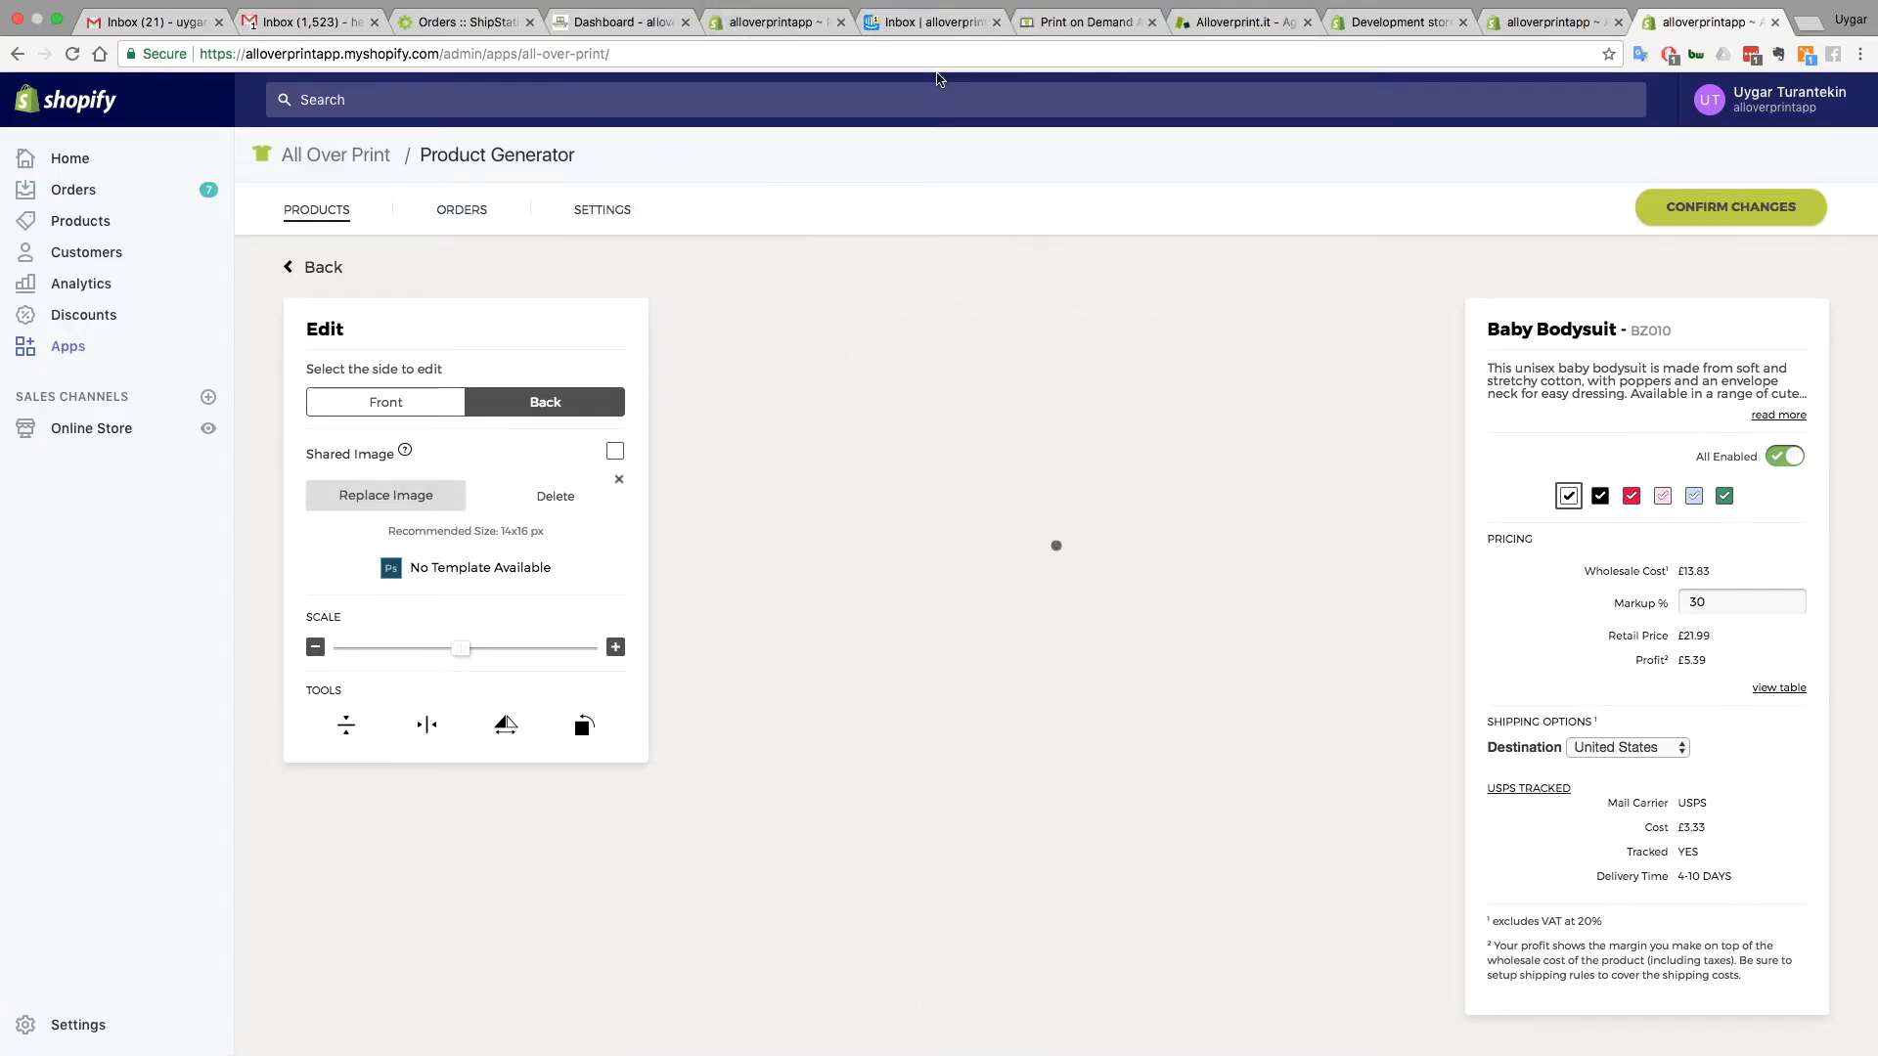
Scale the black bottle image down in several increments and move it higher on the white bodysuit's back
{"action": "left_click", "coordinate": [316, 646]}
{"action": "left_click", "coordinate": [315, 647]}
{"action": "left_click", "coordinate": [316, 647]}
{"action": "left_click", "coordinate": [316, 647]}
{"action": "left_click", "coordinate": [316, 646]}
{"action": "left_click_drag", "start_coordinate": [1121, 631], "coordinate": [1104, 583]}
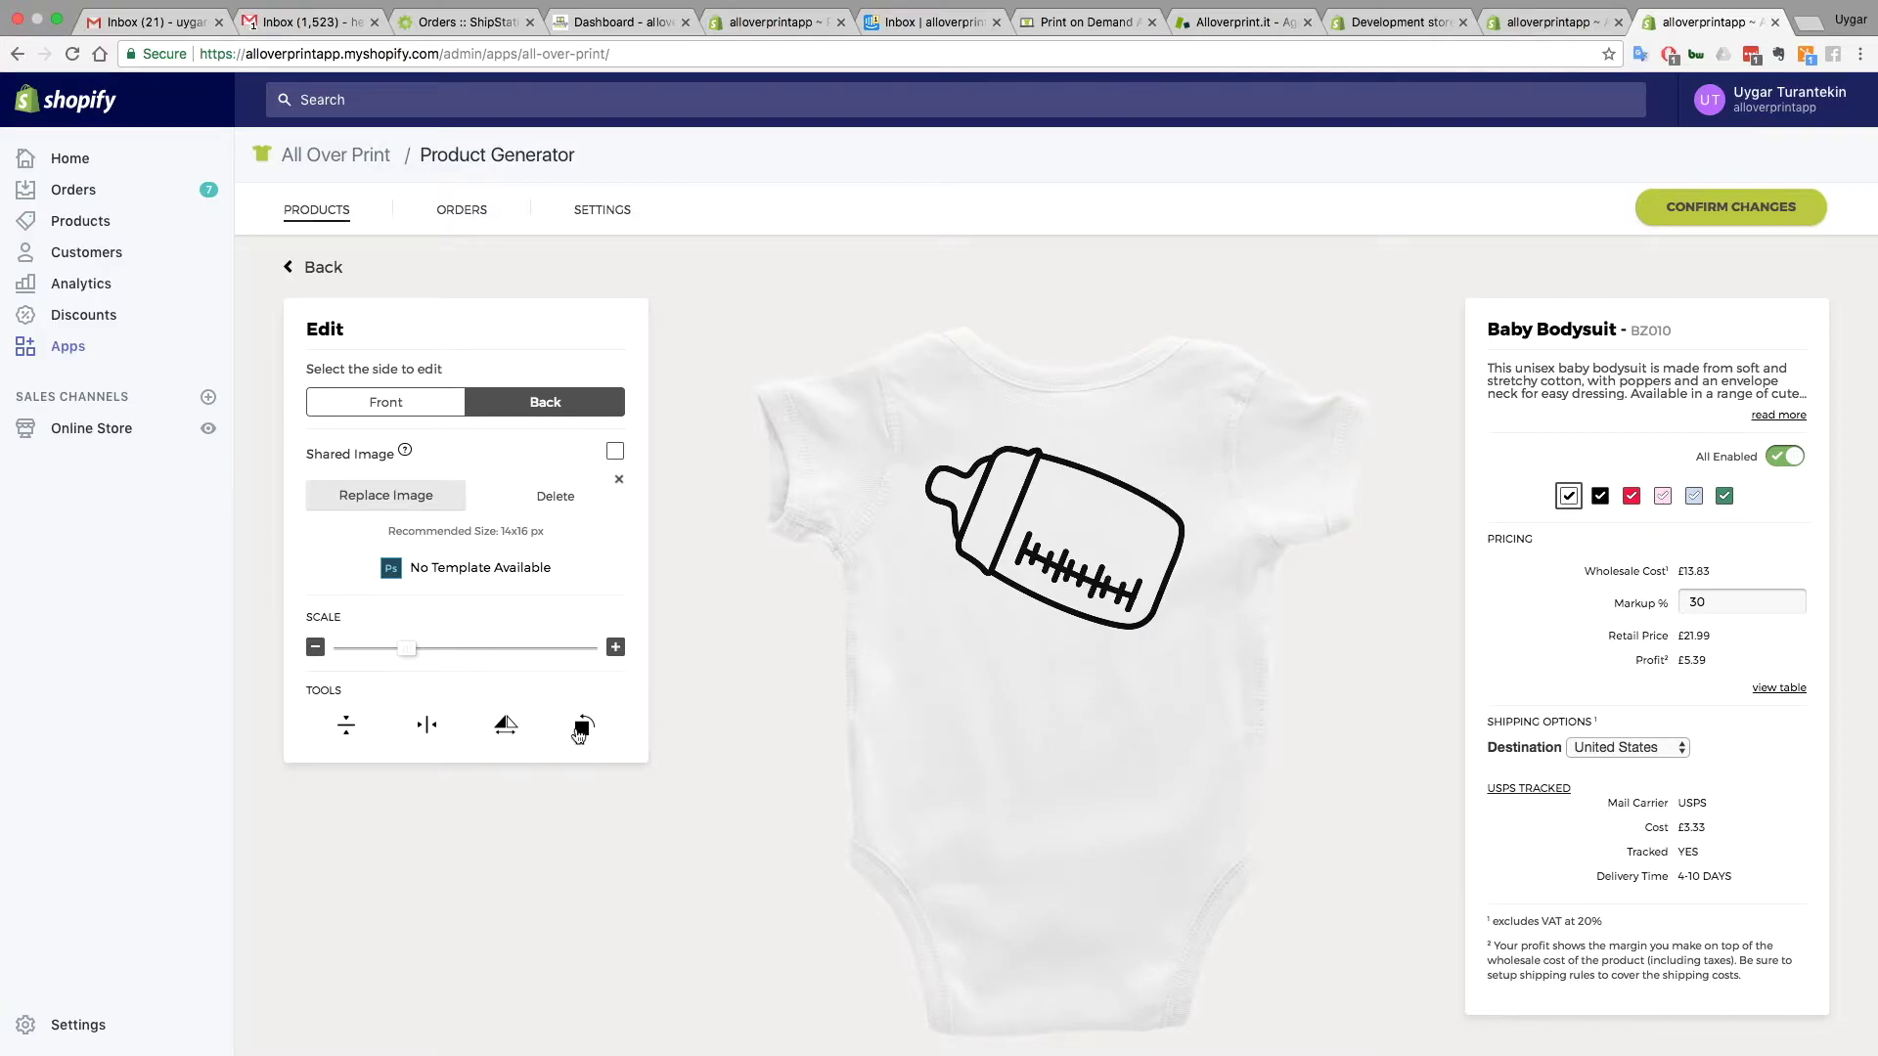
Mirror the bottle image horizontally, flip it back to its original direction and reposition it on the upper back of the bodysuit
{"action": "left_click", "coordinate": [509, 728]}
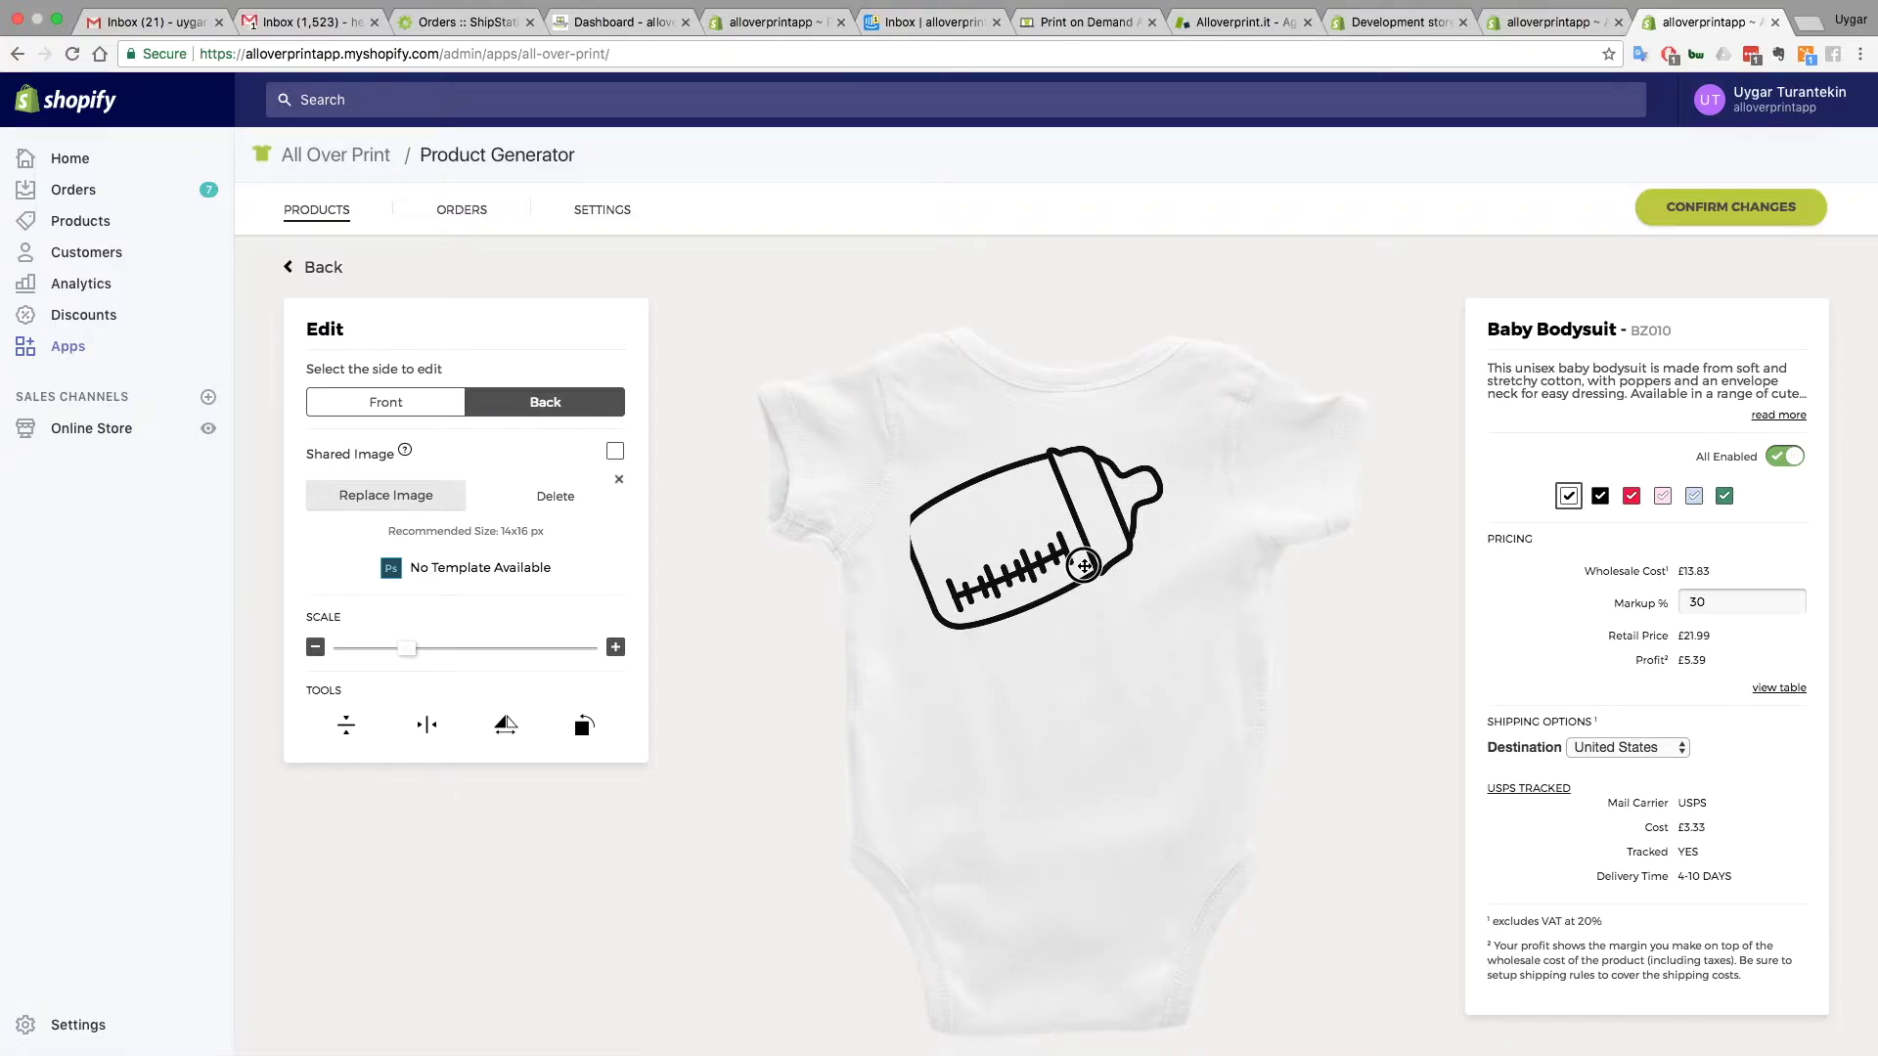
{"action": "left_click_drag", "start_coordinate": [1084, 566], "coordinate": [1120, 570]}
{"action": "left_click", "coordinate": [504, 732]}
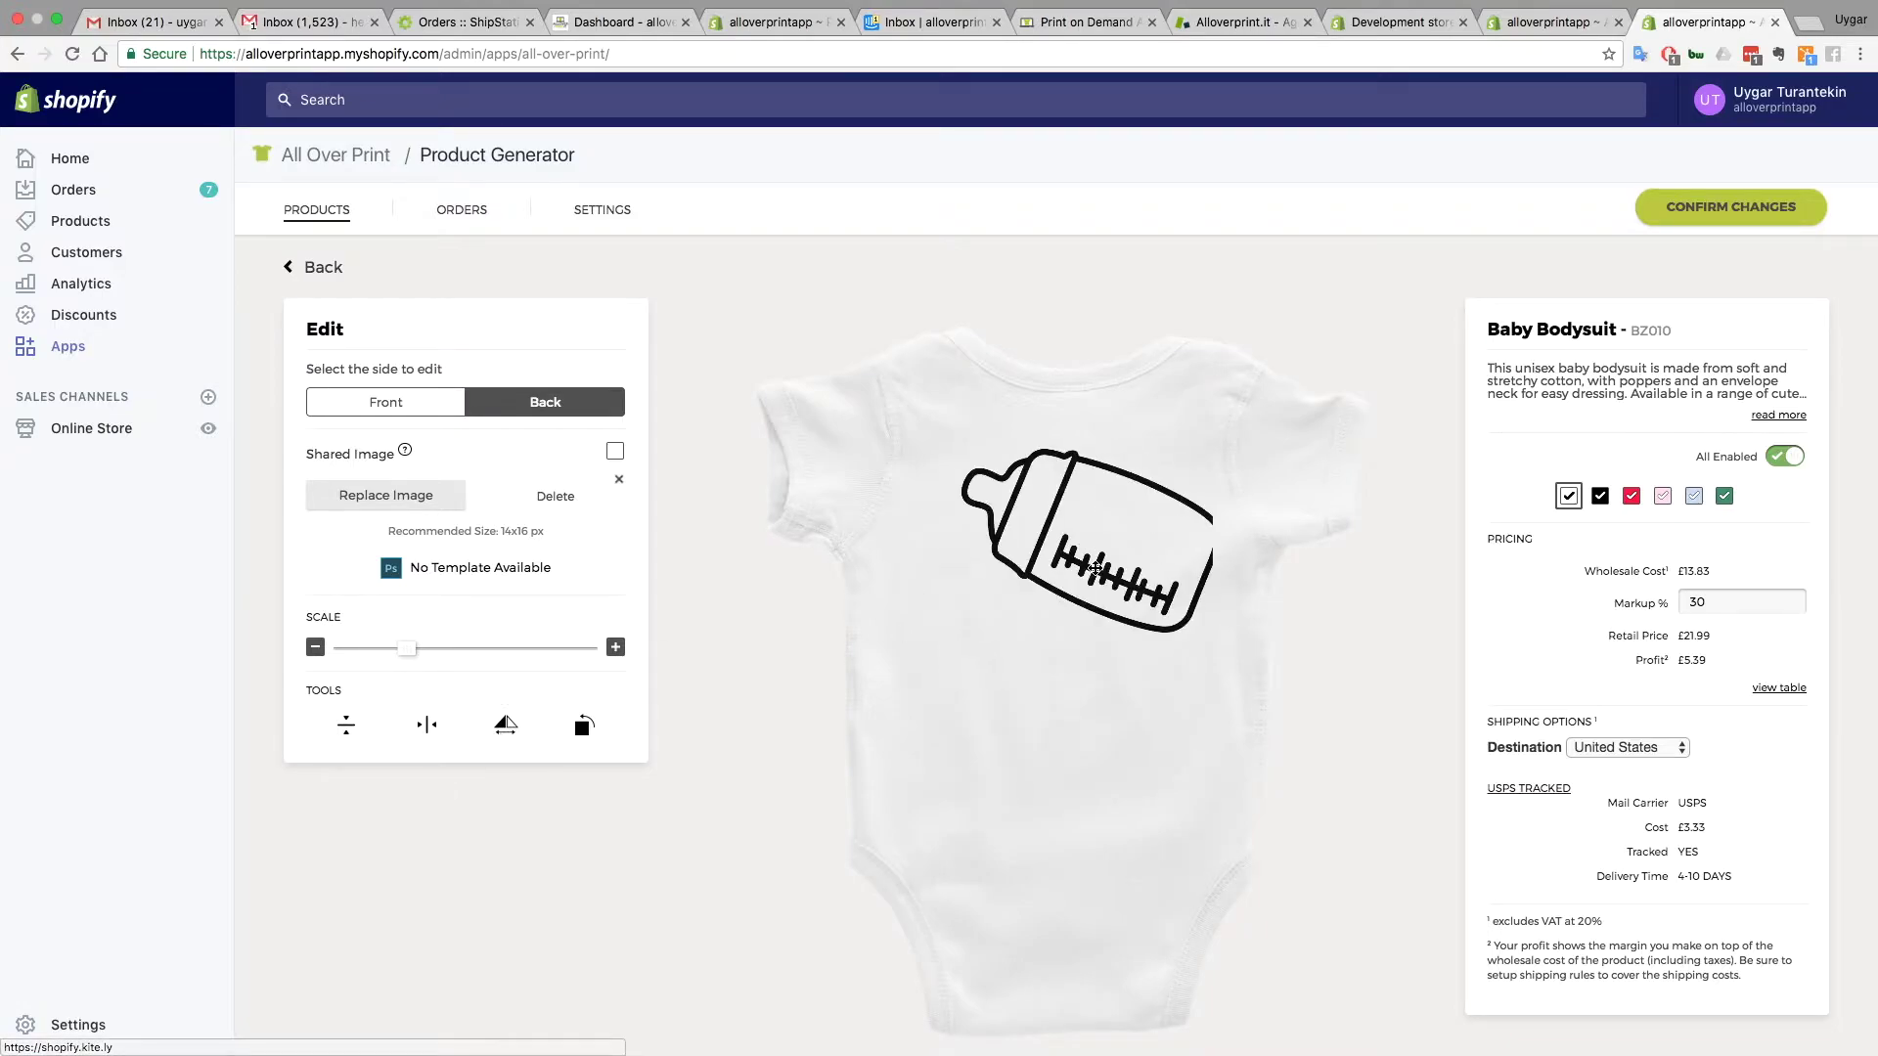
{"action": "left_click_drag", "start_coordinate": [1063, 548], "coordinate": [1064, 556]}
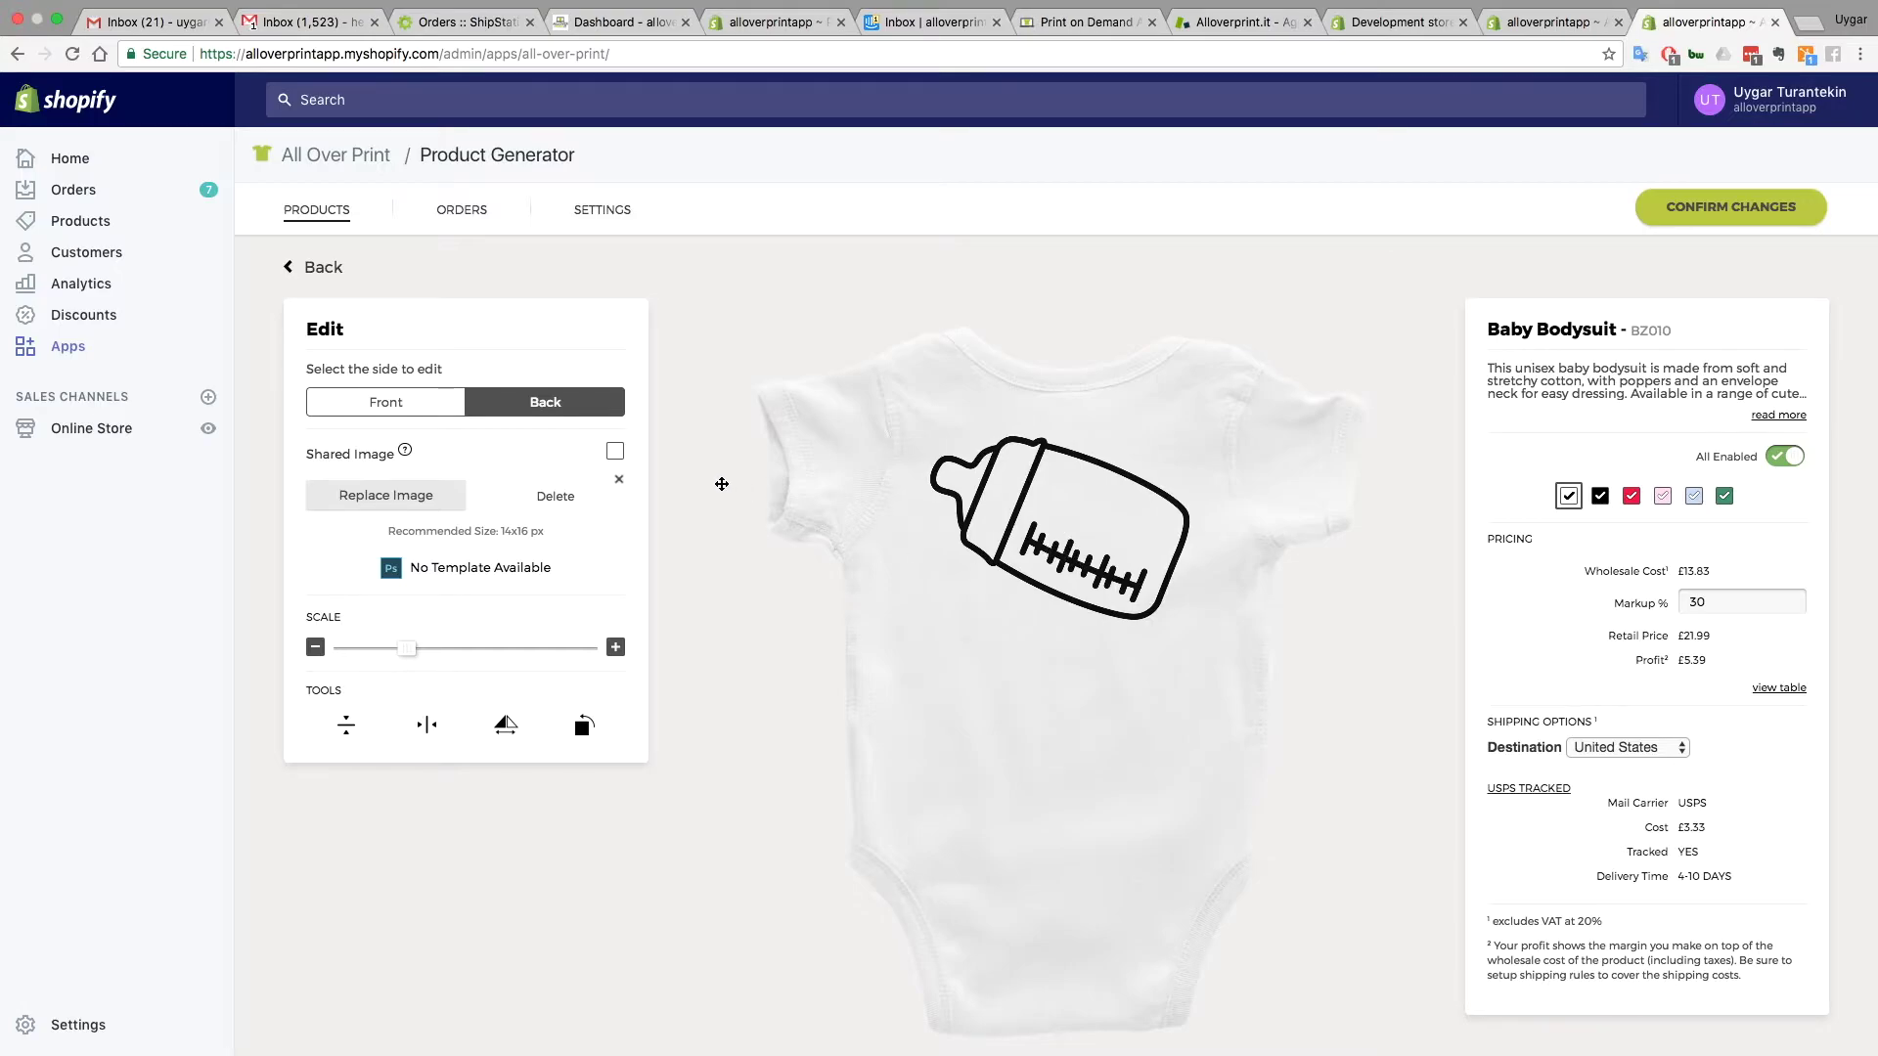
Examine the front artwork of the white bodysuit in the enlarged preview
{"action": "left_click", "coordinate": [368, 407]}
{"action": "left_click", "coordinate": [1289, 480]}
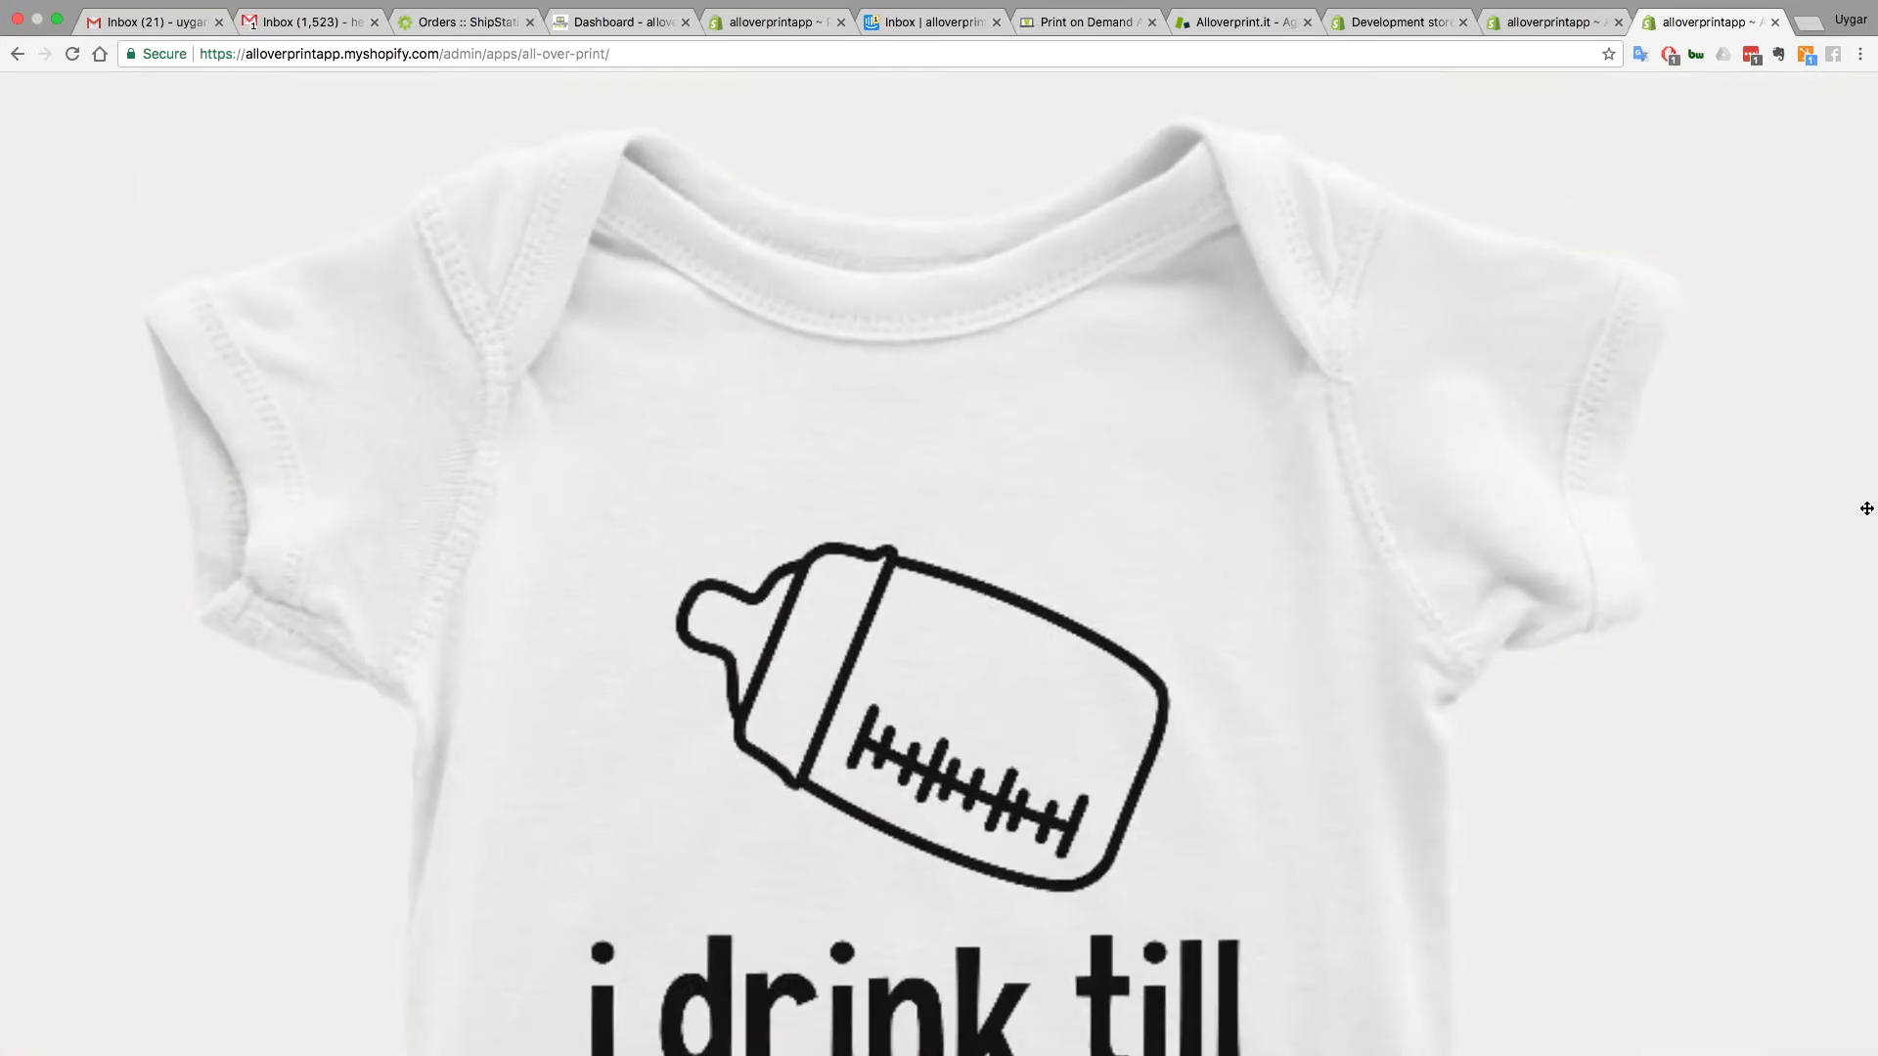
{"action": "left_click", "coordinate": [1289, 481]}
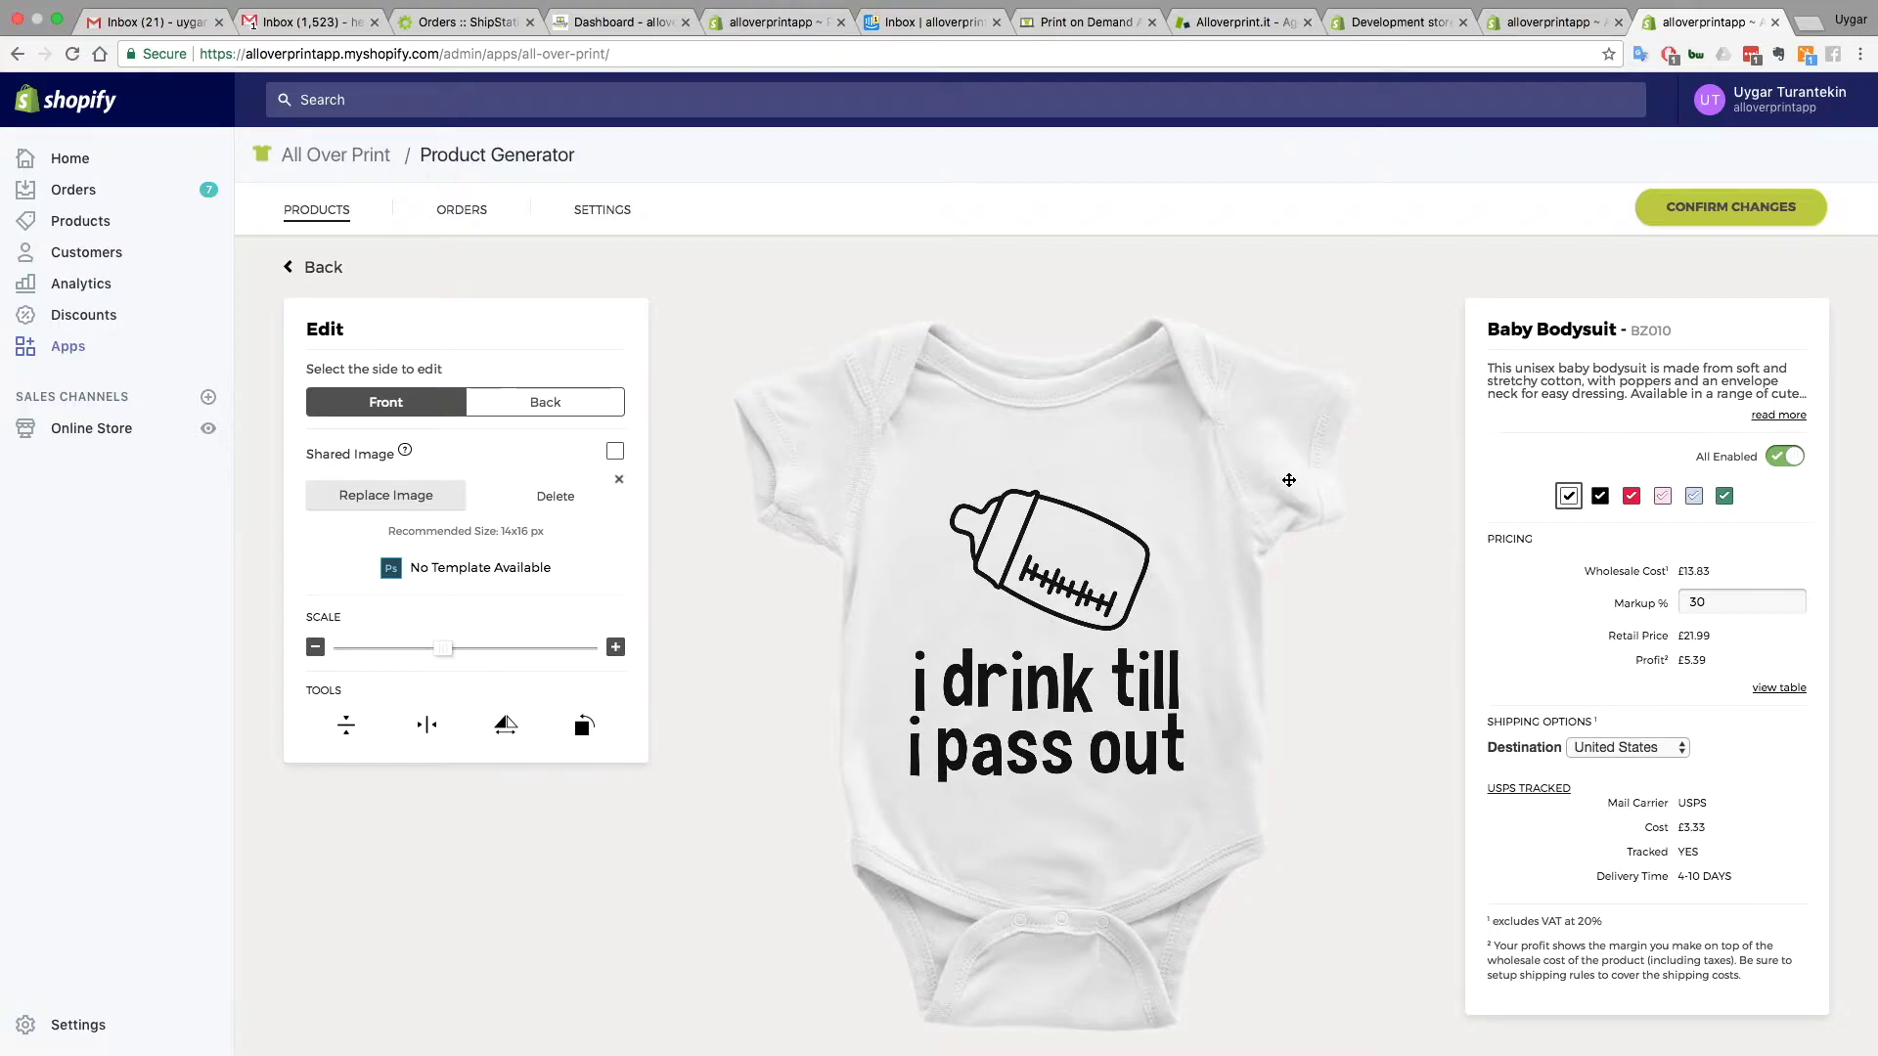
Check the bodysuit's front in Black, red, Light Pink, Light Blue and green, and confirm the changes
{"action": "left_click", "coordinate": [1601, 497]}
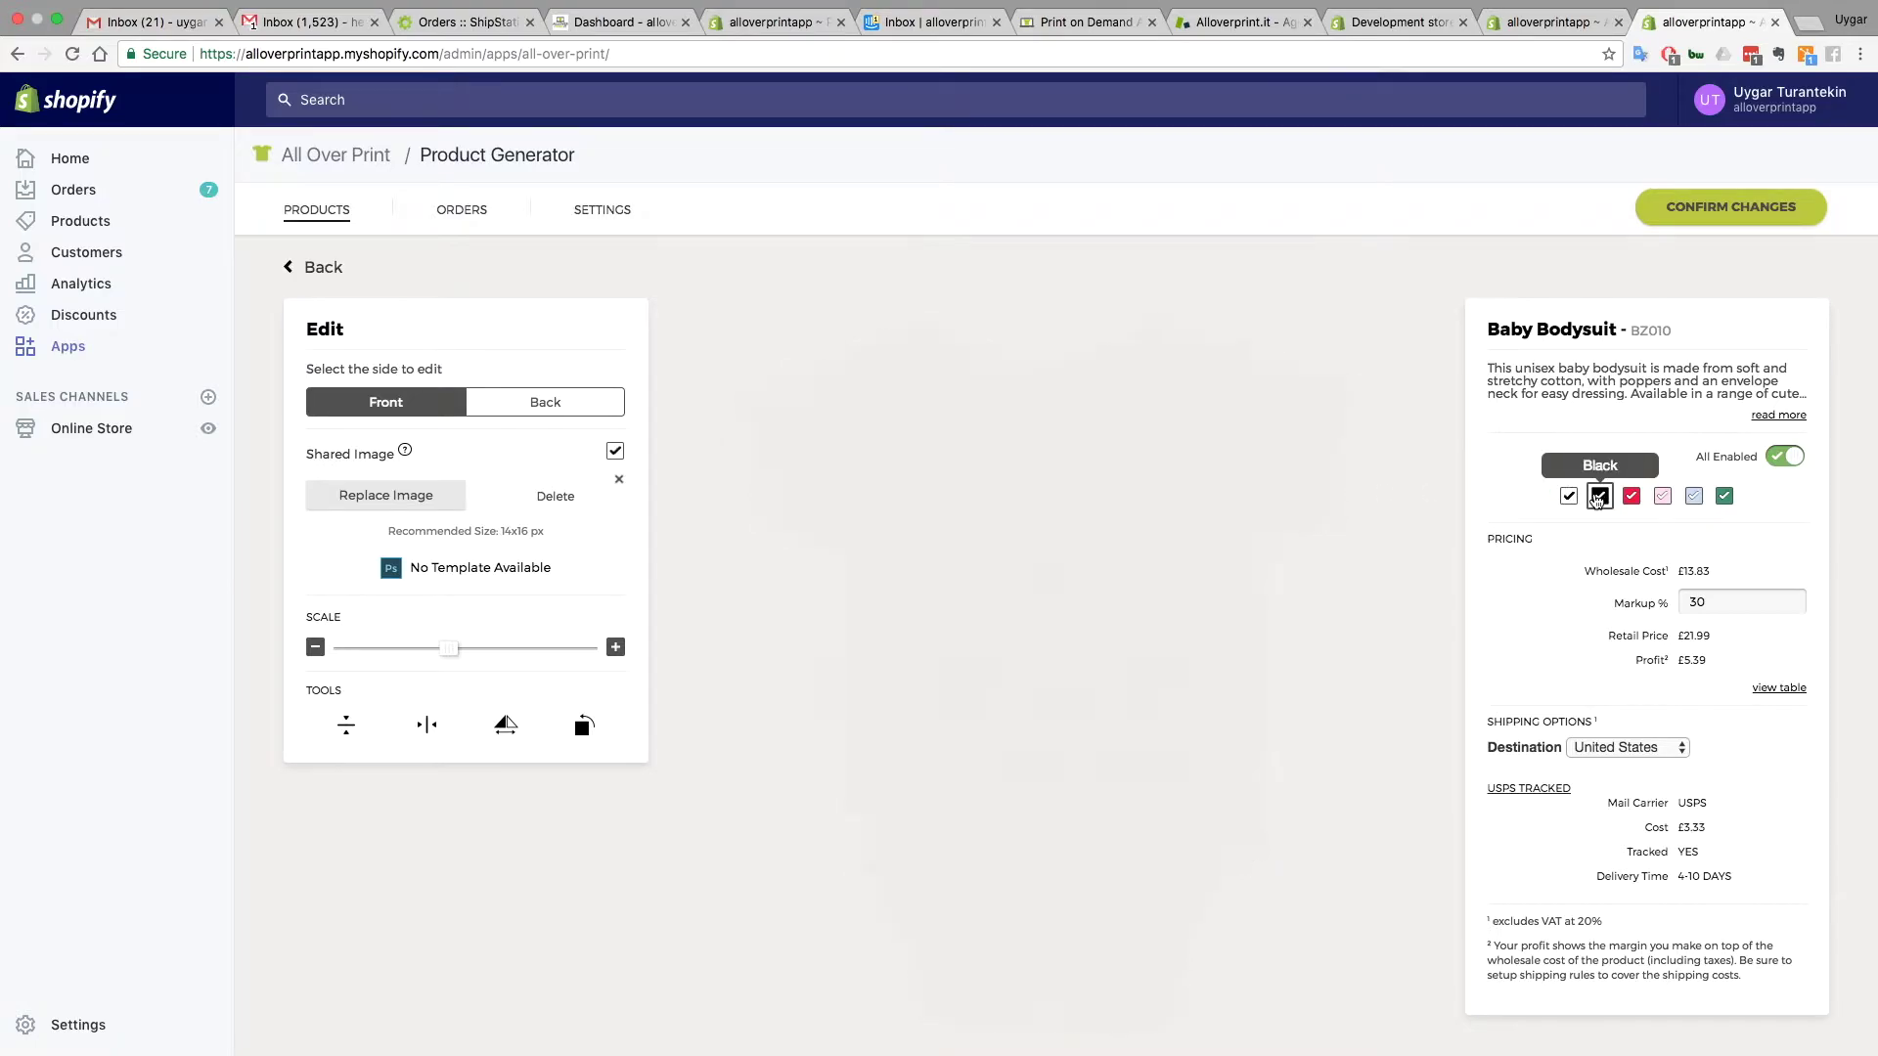
{"action": "left_click", "coordinate": [1631, 497]}
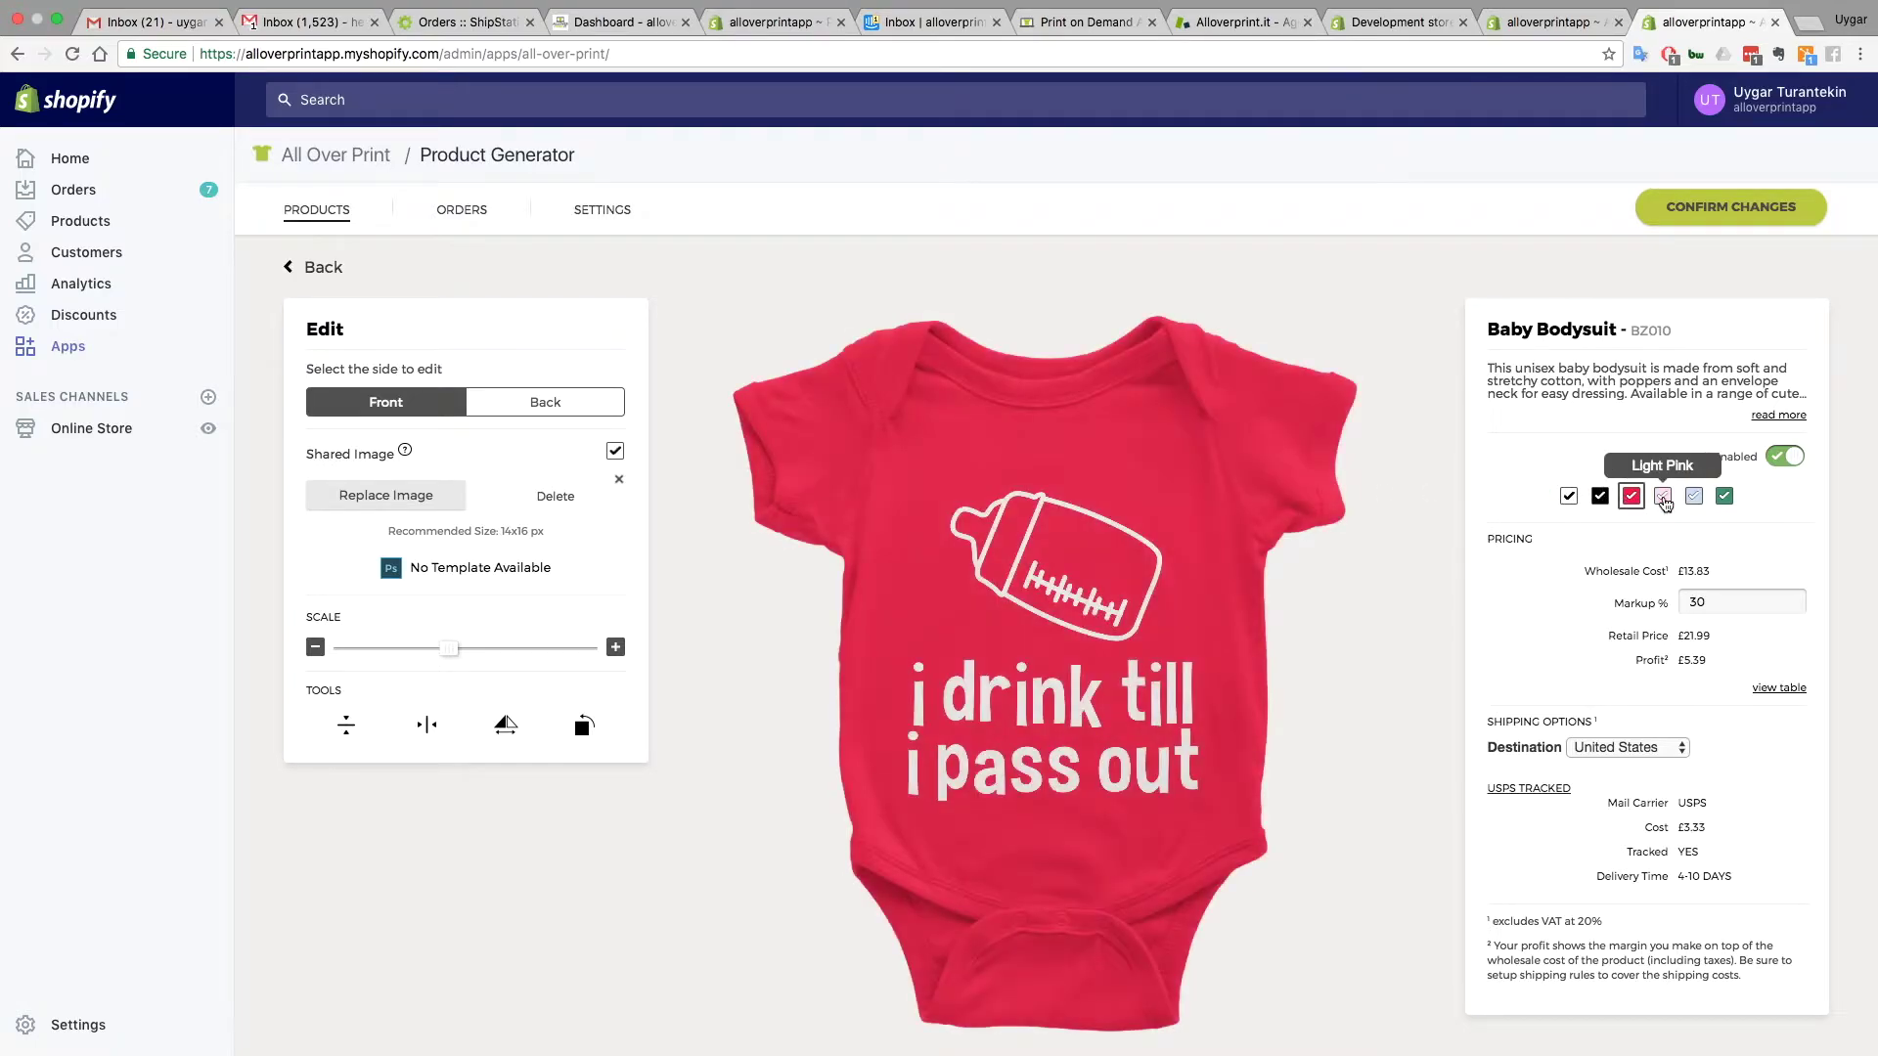
{"action": "left_click", "coordinate": [1663, 496]}
{"action": "left_click", "coordinate": [1691, 498]}
{"action": "left_click", "coordinate": [1725, 497]}
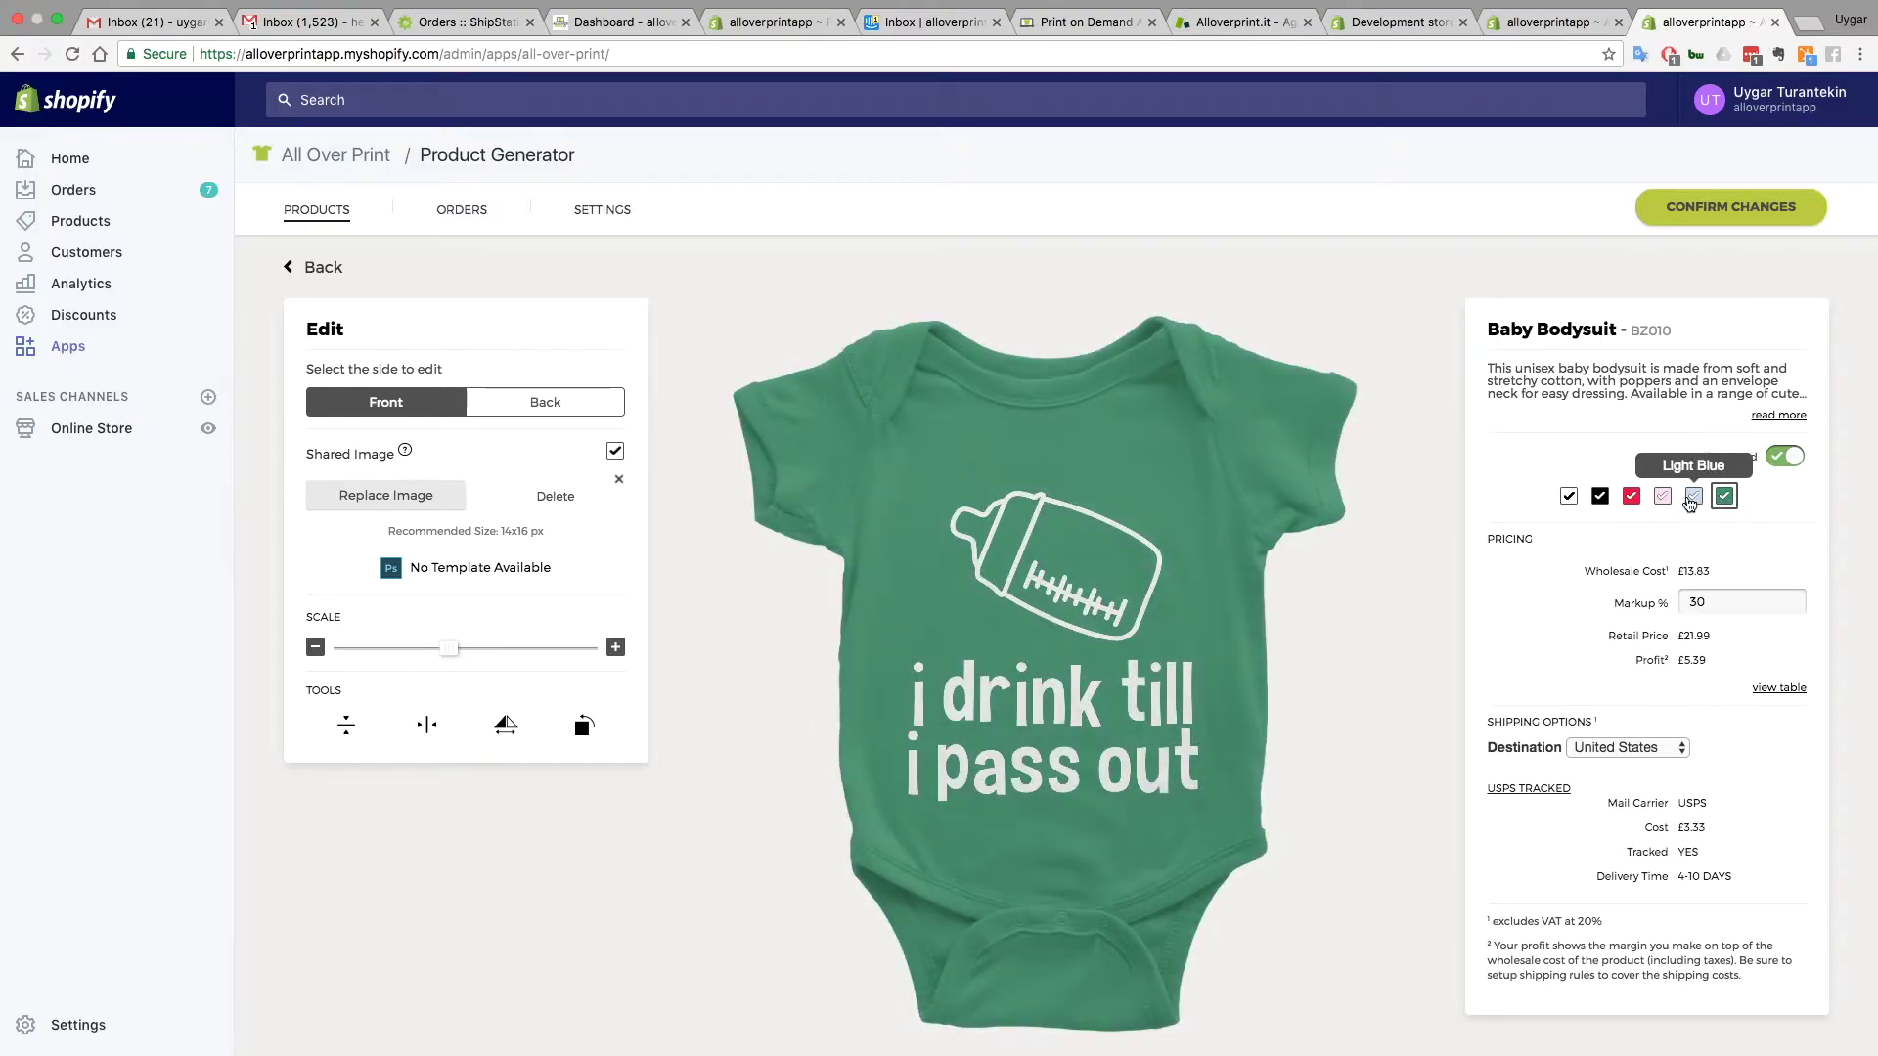
{"action": "left_click", "coordinate": [1694, 497]}
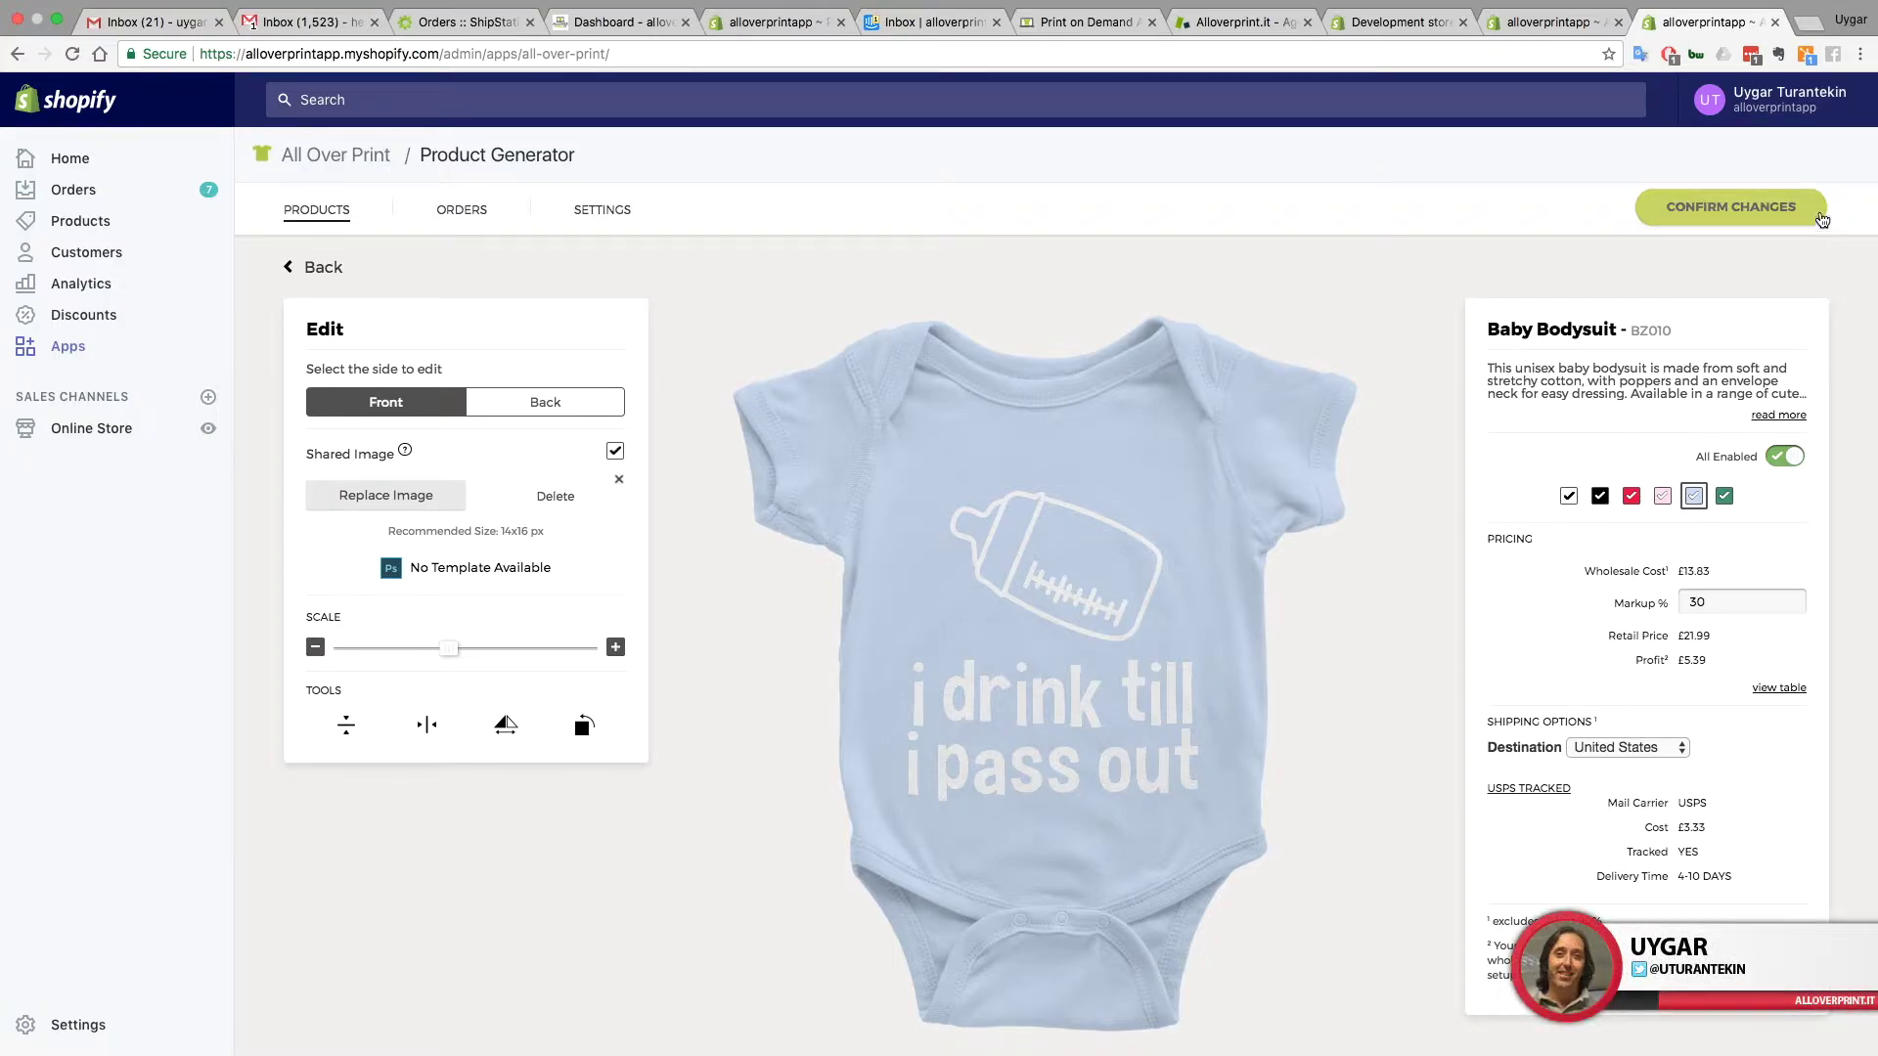
{"action": "left_click", "coordinate": [1778, 207]}
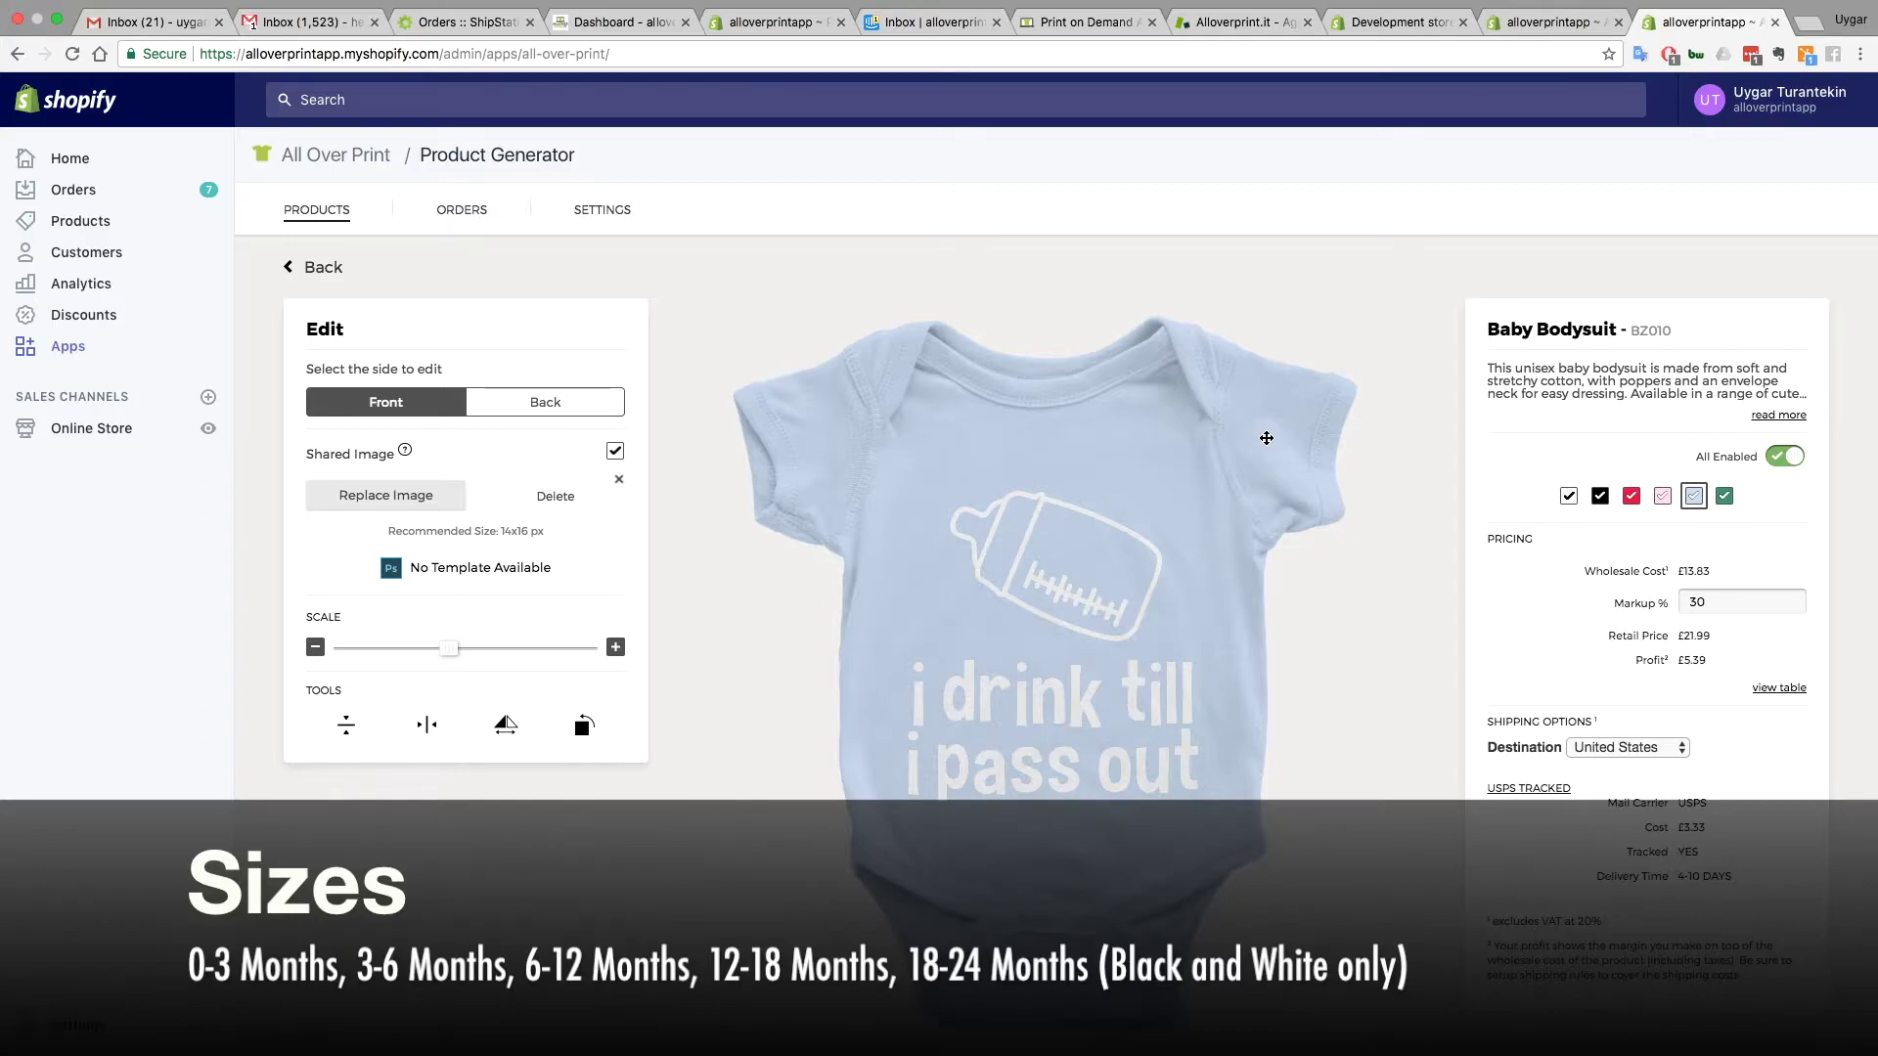
View the bodysuit in white and Black, and look through the available shipping destinations
{"action": "left_click", "coordinate": [1568, 499]}
{"action": "left_click", "coordinate": [1602, 499]}
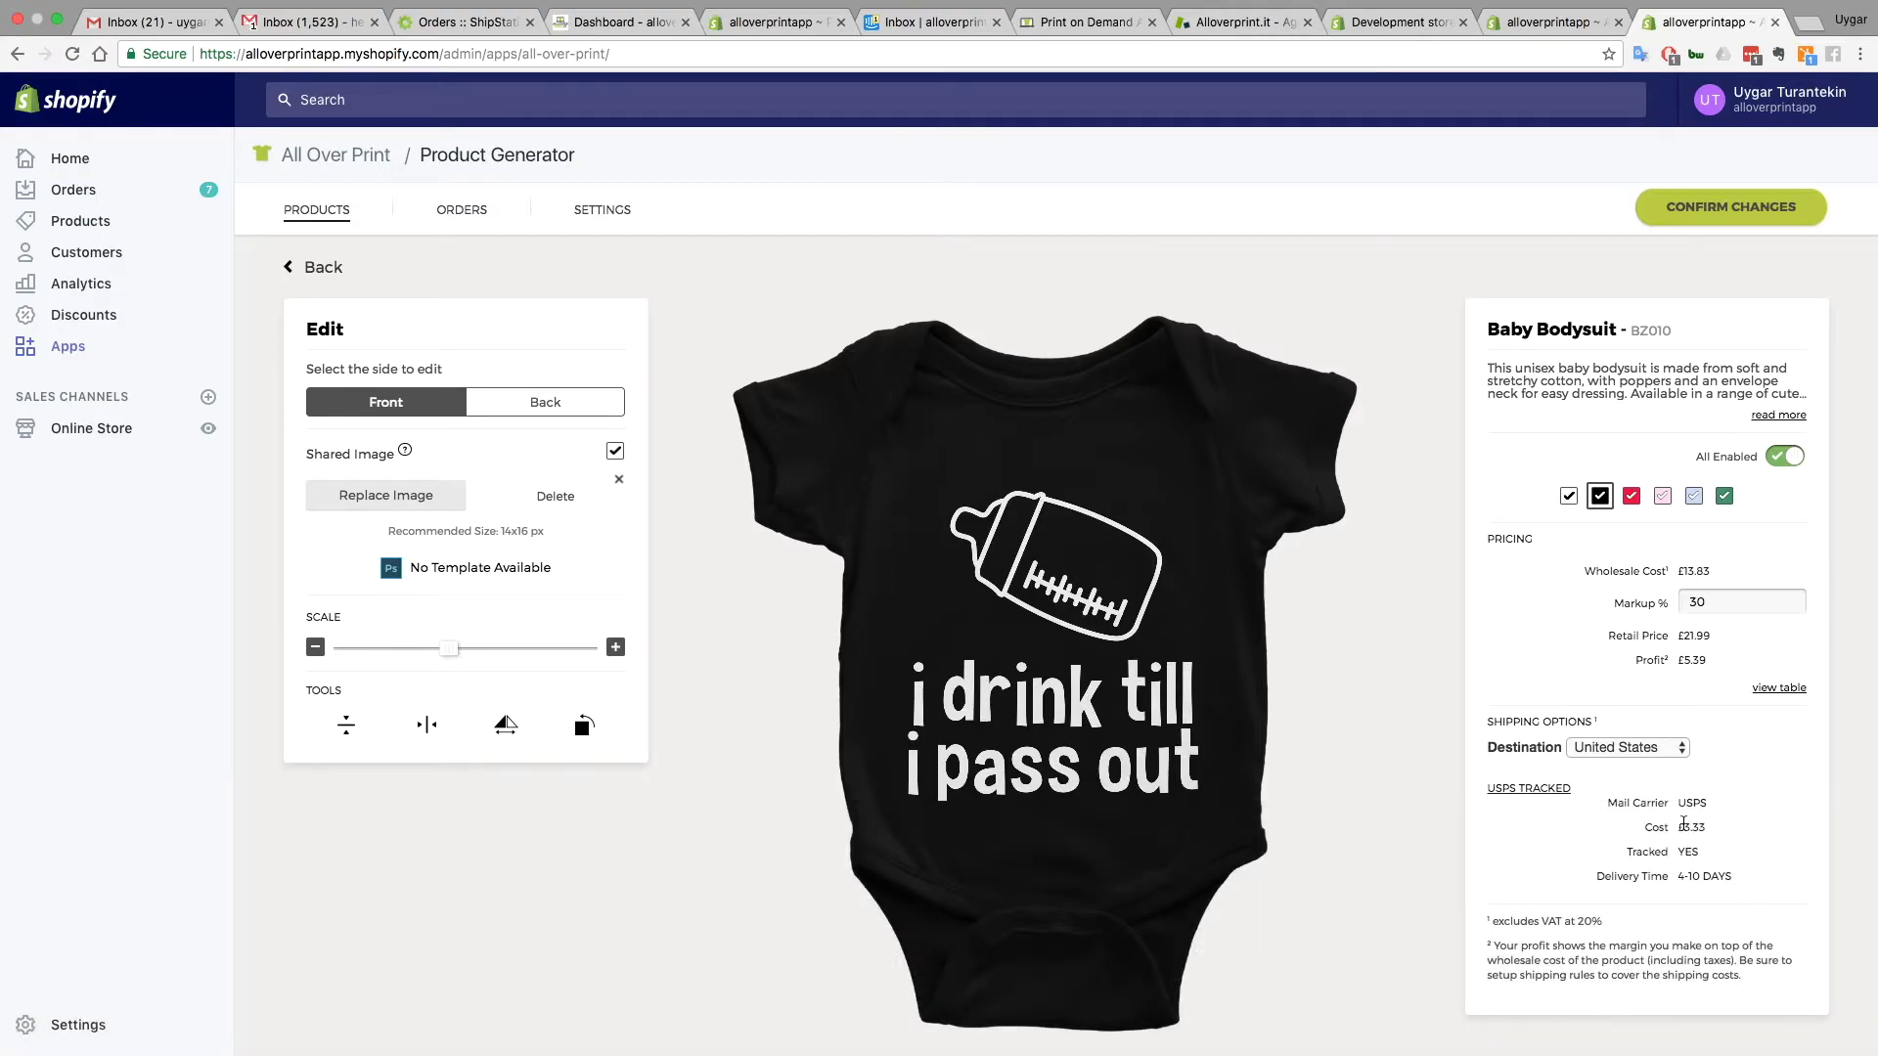
{"action": "left_click", "coordinate": [1659, 749]}
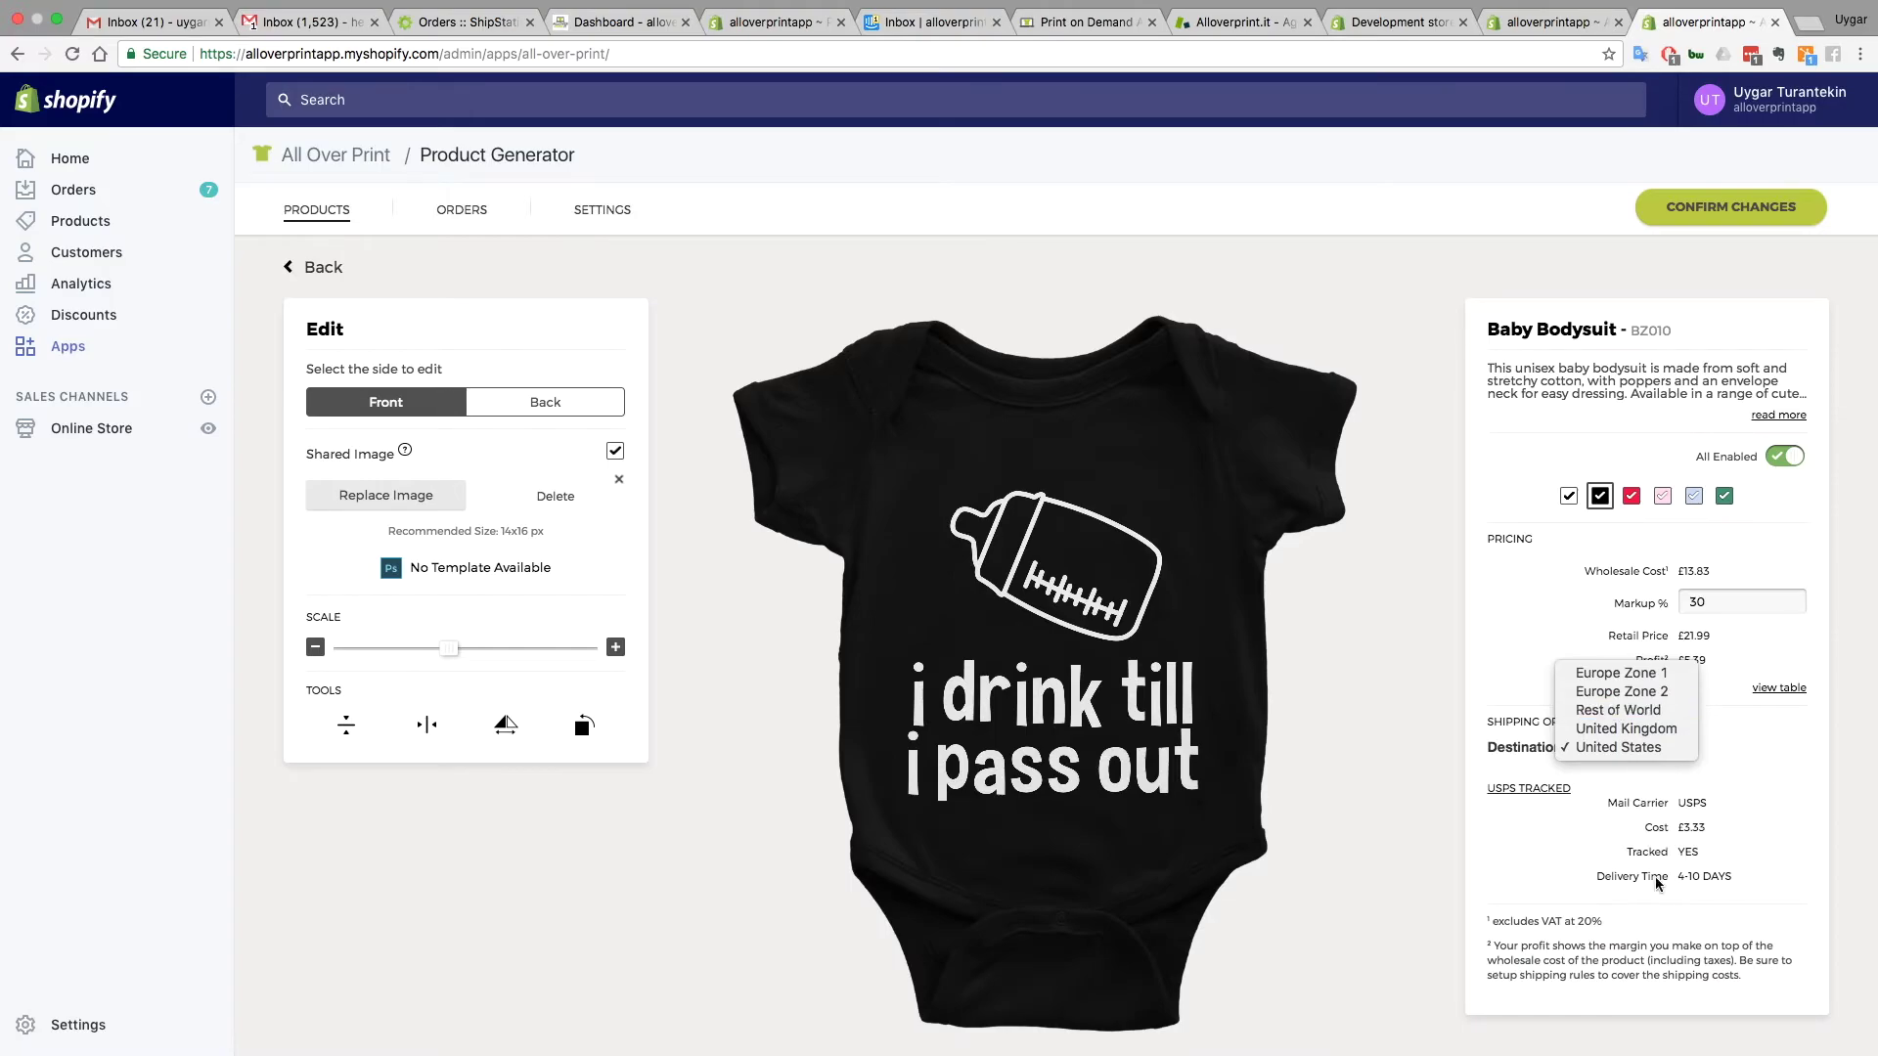
{"action": "left_click", "coordinate": [1607, 875]}
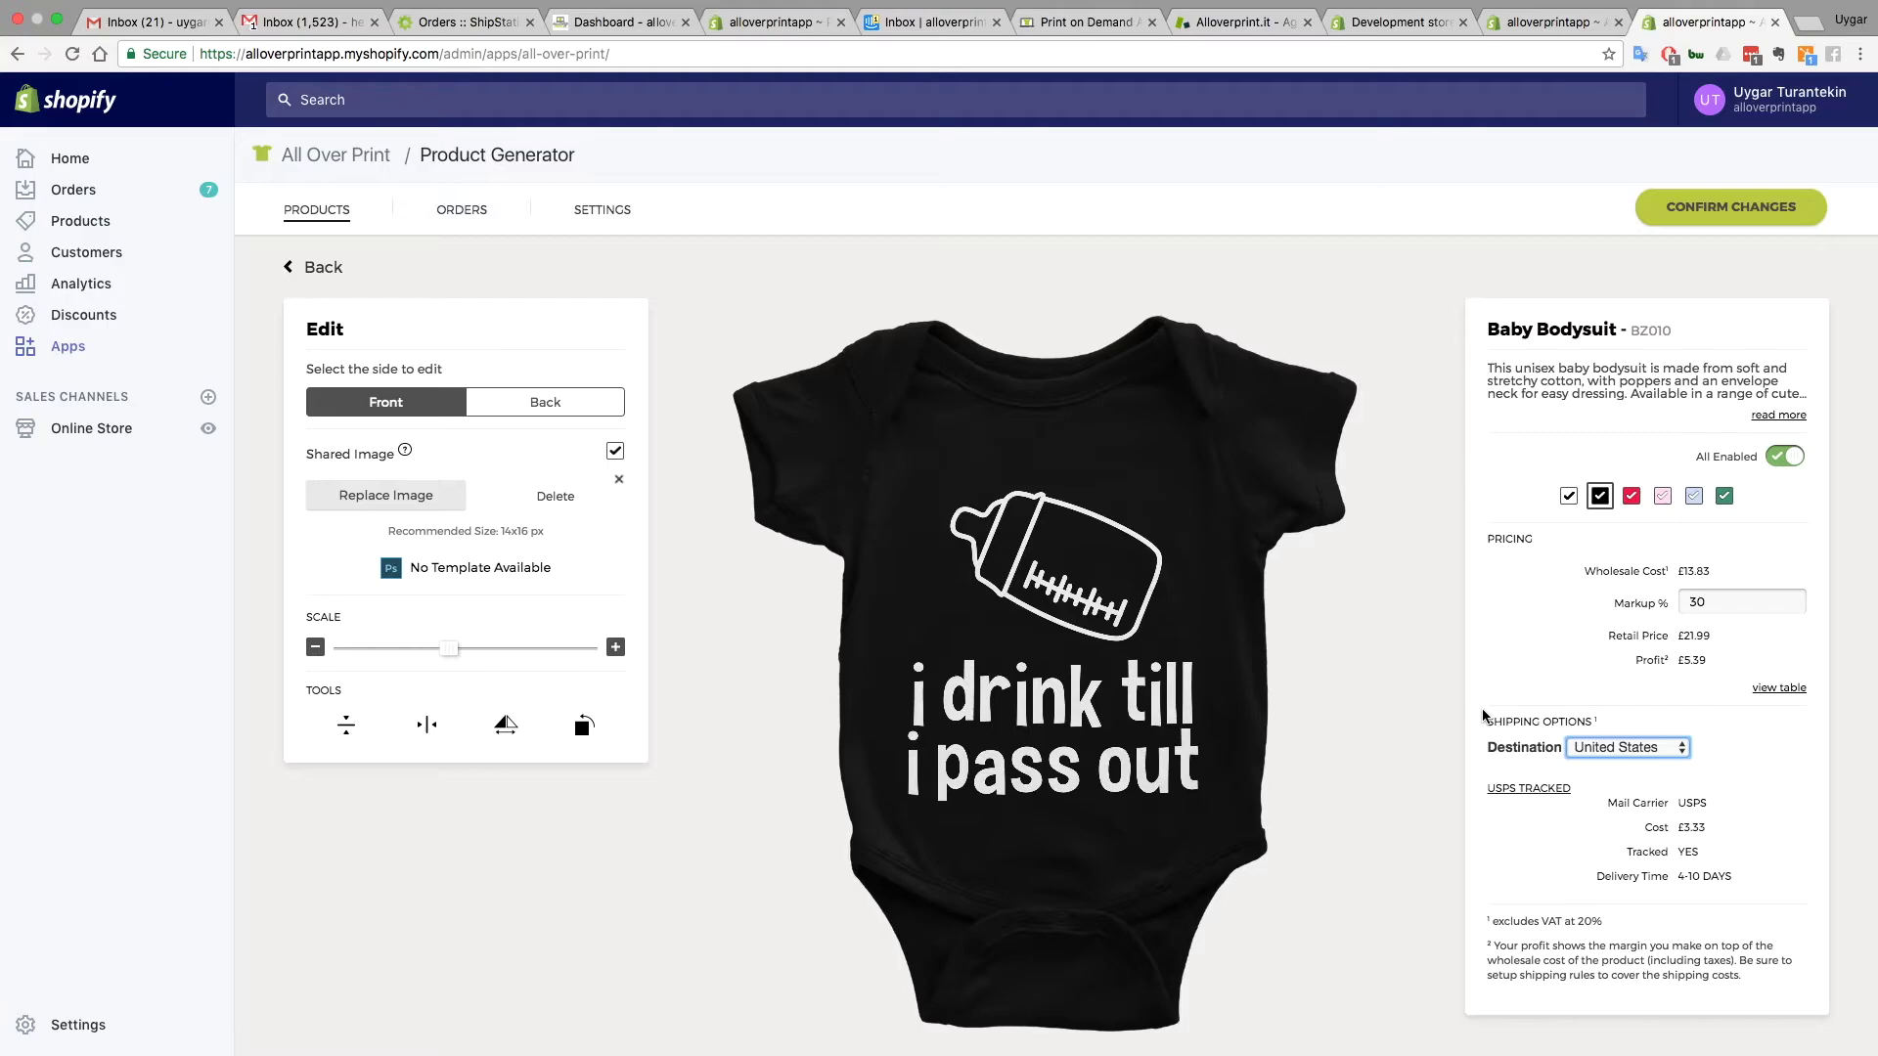
Confirm the Baby Bodysuit changes and return to the product range to check how the bodysuit is listed
{"action": "left_click", "coordinate": [1703, 210]}
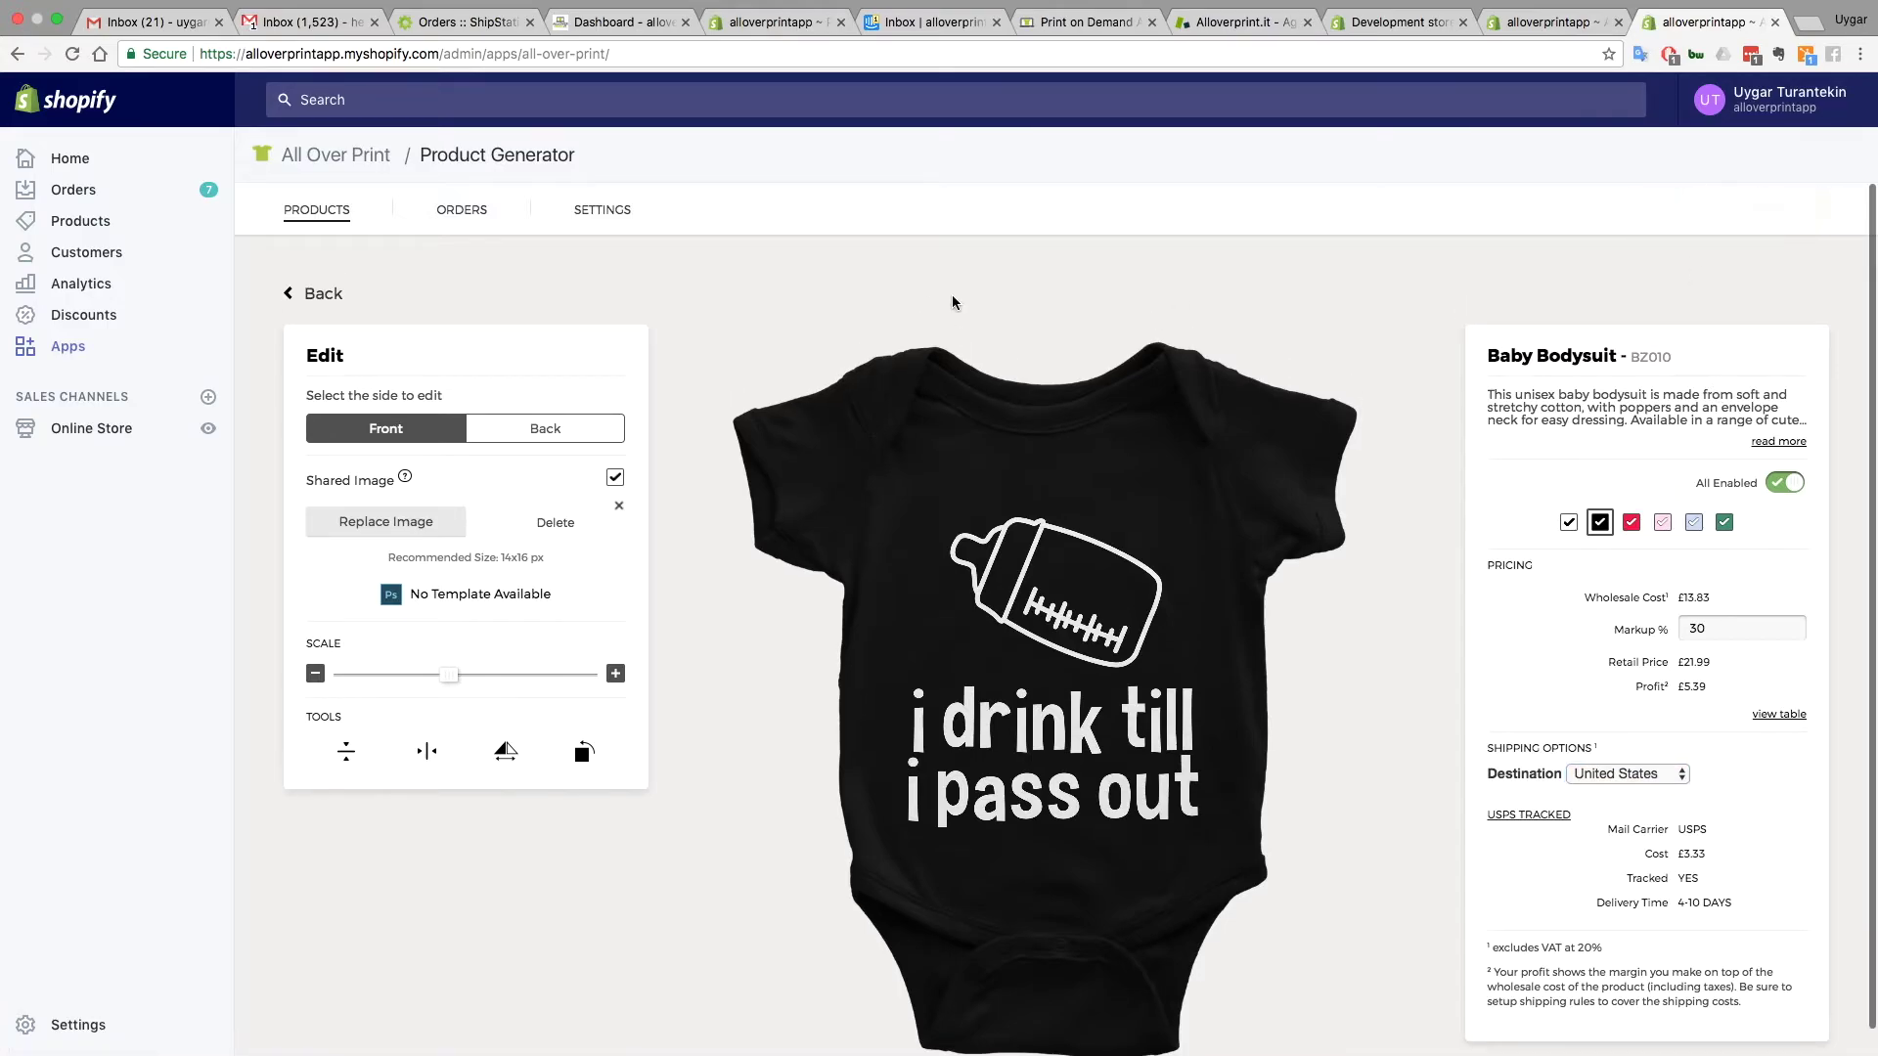
{"action": "left_click", "coordinate": [324, 294]}
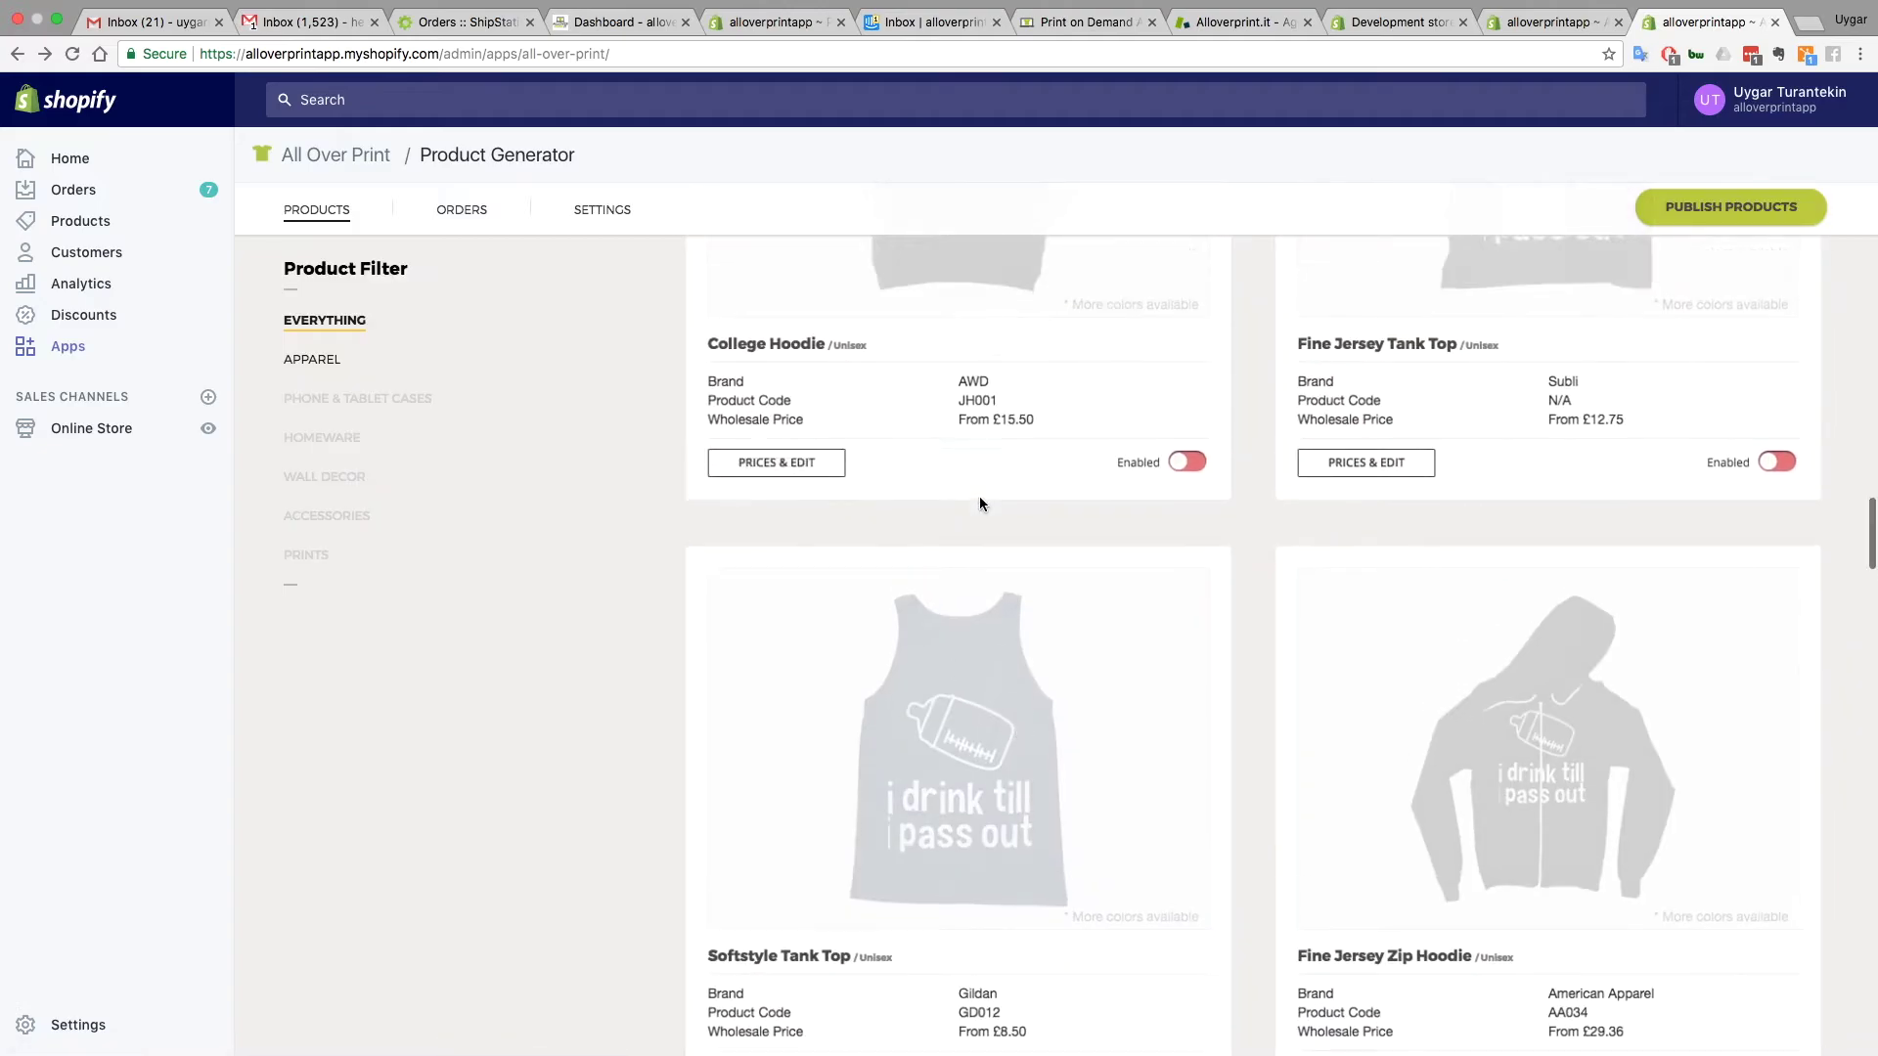
{"action": "scroll", "coordinate": [1041, 593], "scroll_direction": "down", "scroll_amount": 9}
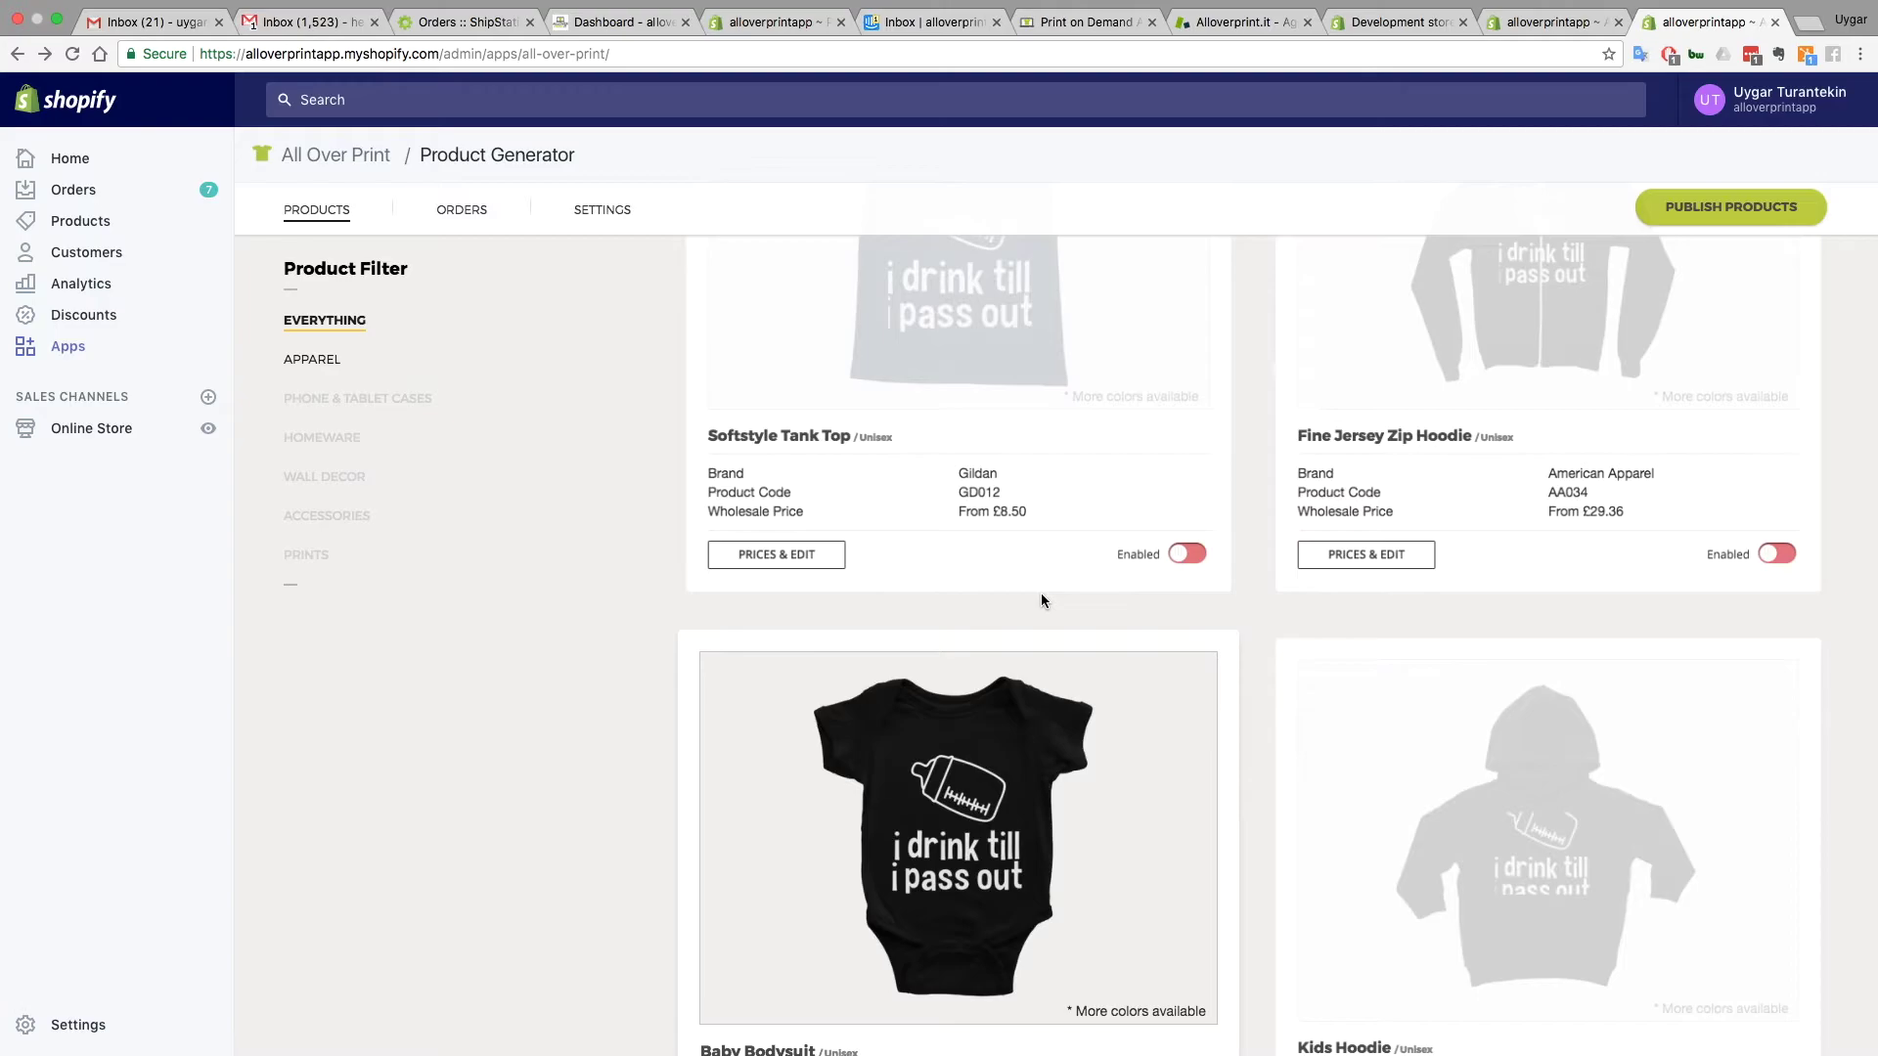
{"action": "scroll", "coordinate": [1041, 599], "scroll_direction": "up", "scroll_amount": 15}
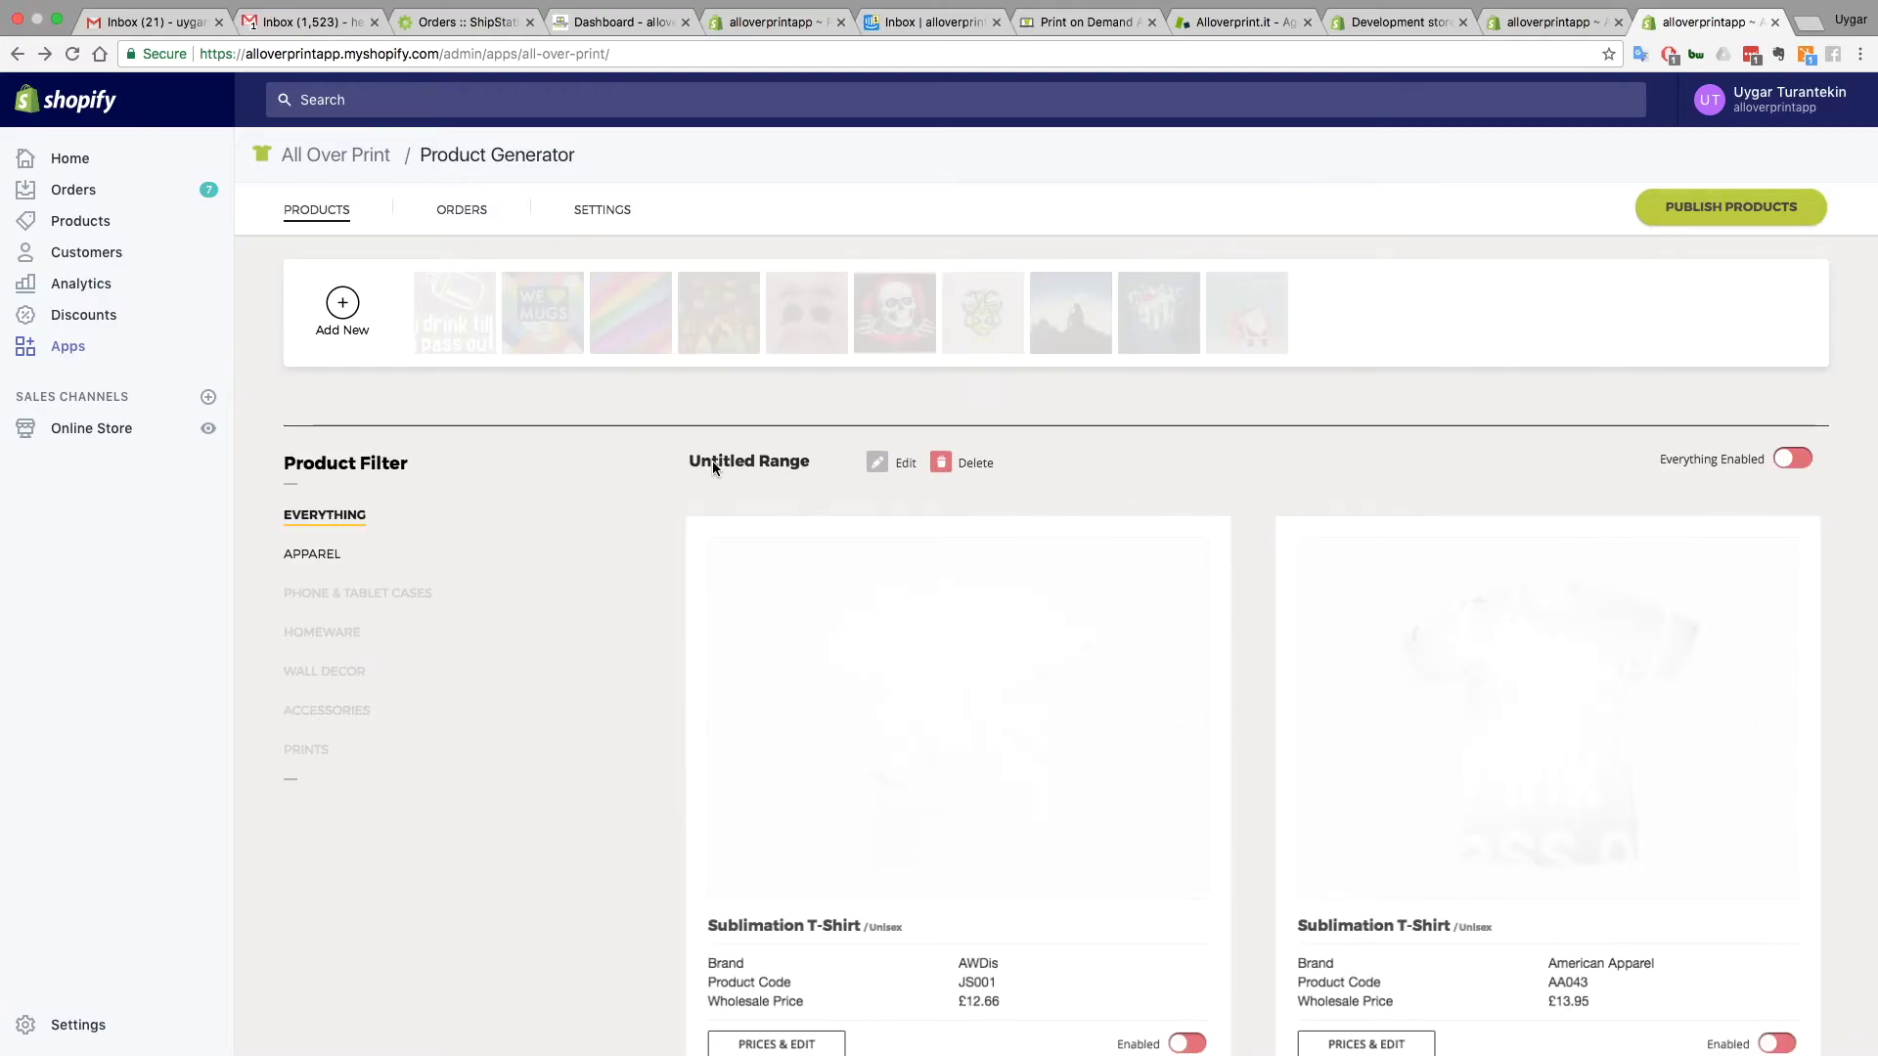
Rename the untitled range as "Pass Out", check the product titles through the list, and save the name
{"action": "left_click", "coordinate": [873, 466]}
{"action": "type", "text": "Pass Out"}
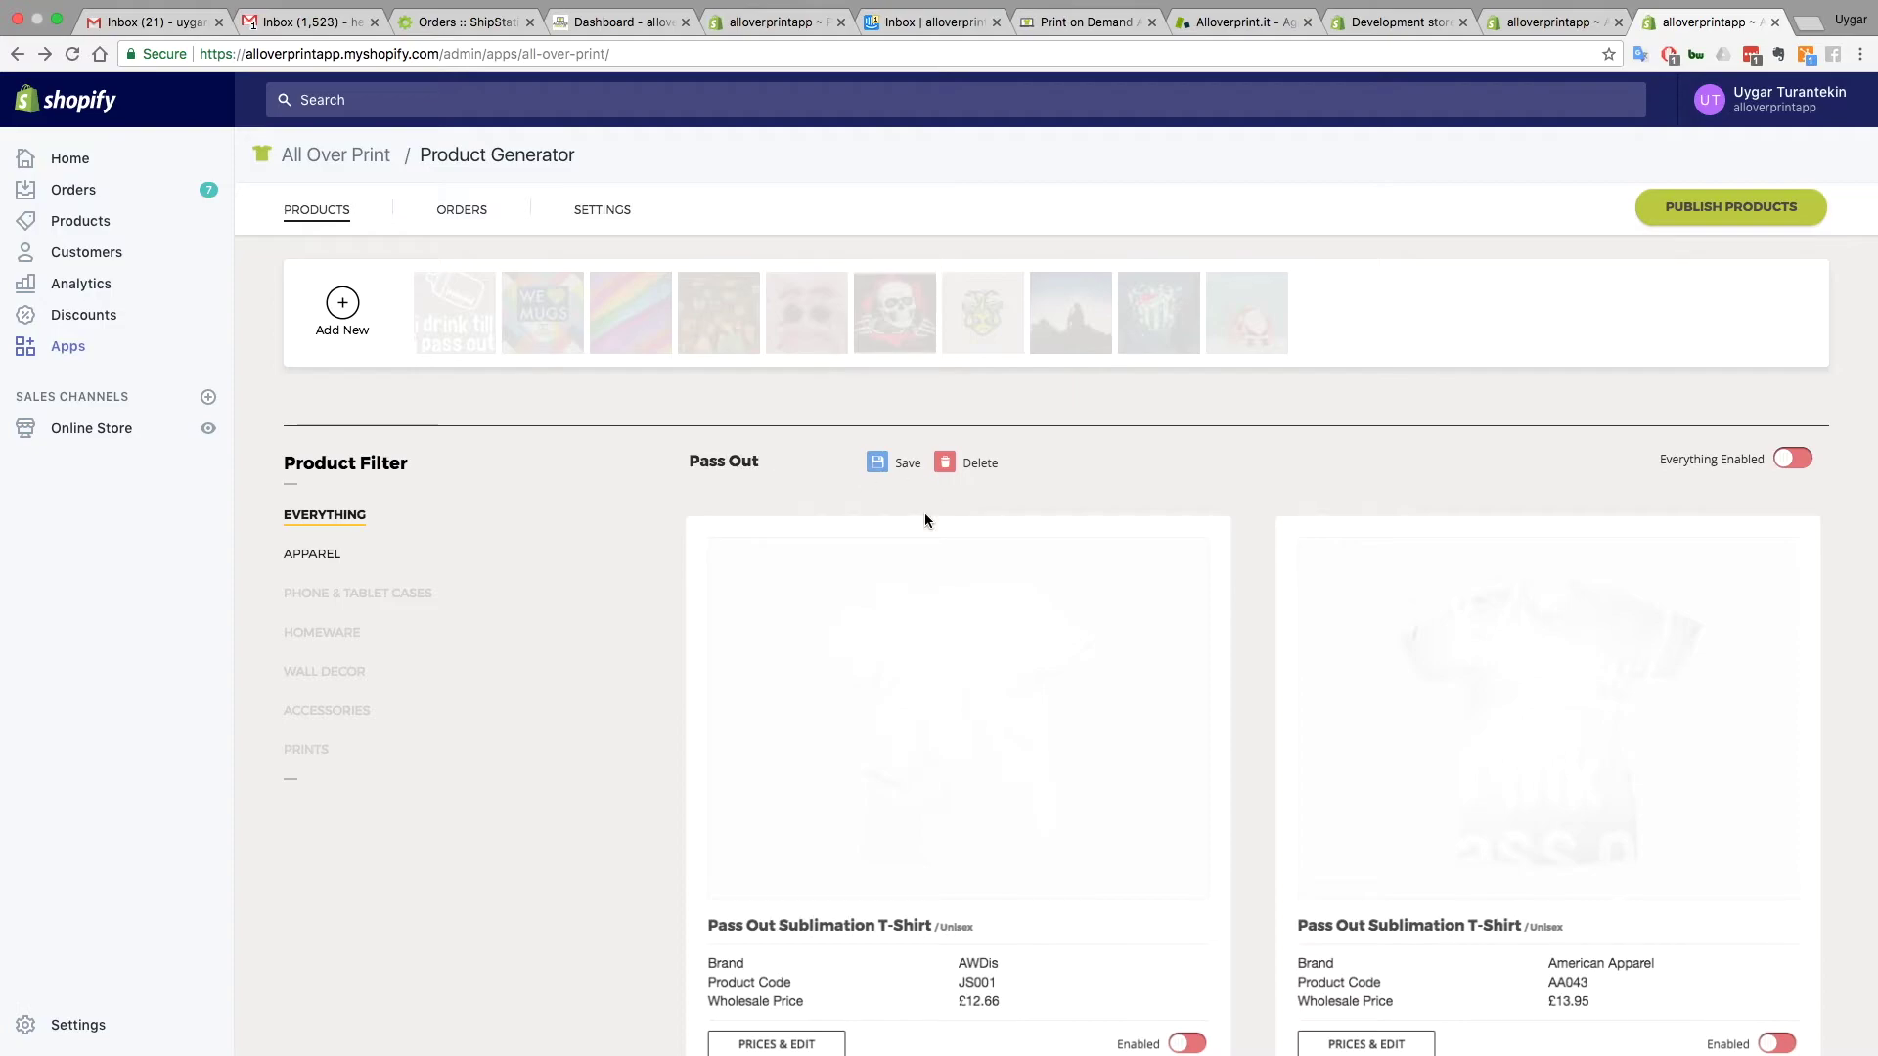
{"action": "scroll", "coordinate": [897, 566], "scroll_direction": "down", "scroll_amount": 5}
{"action": "scroll", "coordinate": [612, 335], "scroll_direction": "up", "scroll_amount": 3}
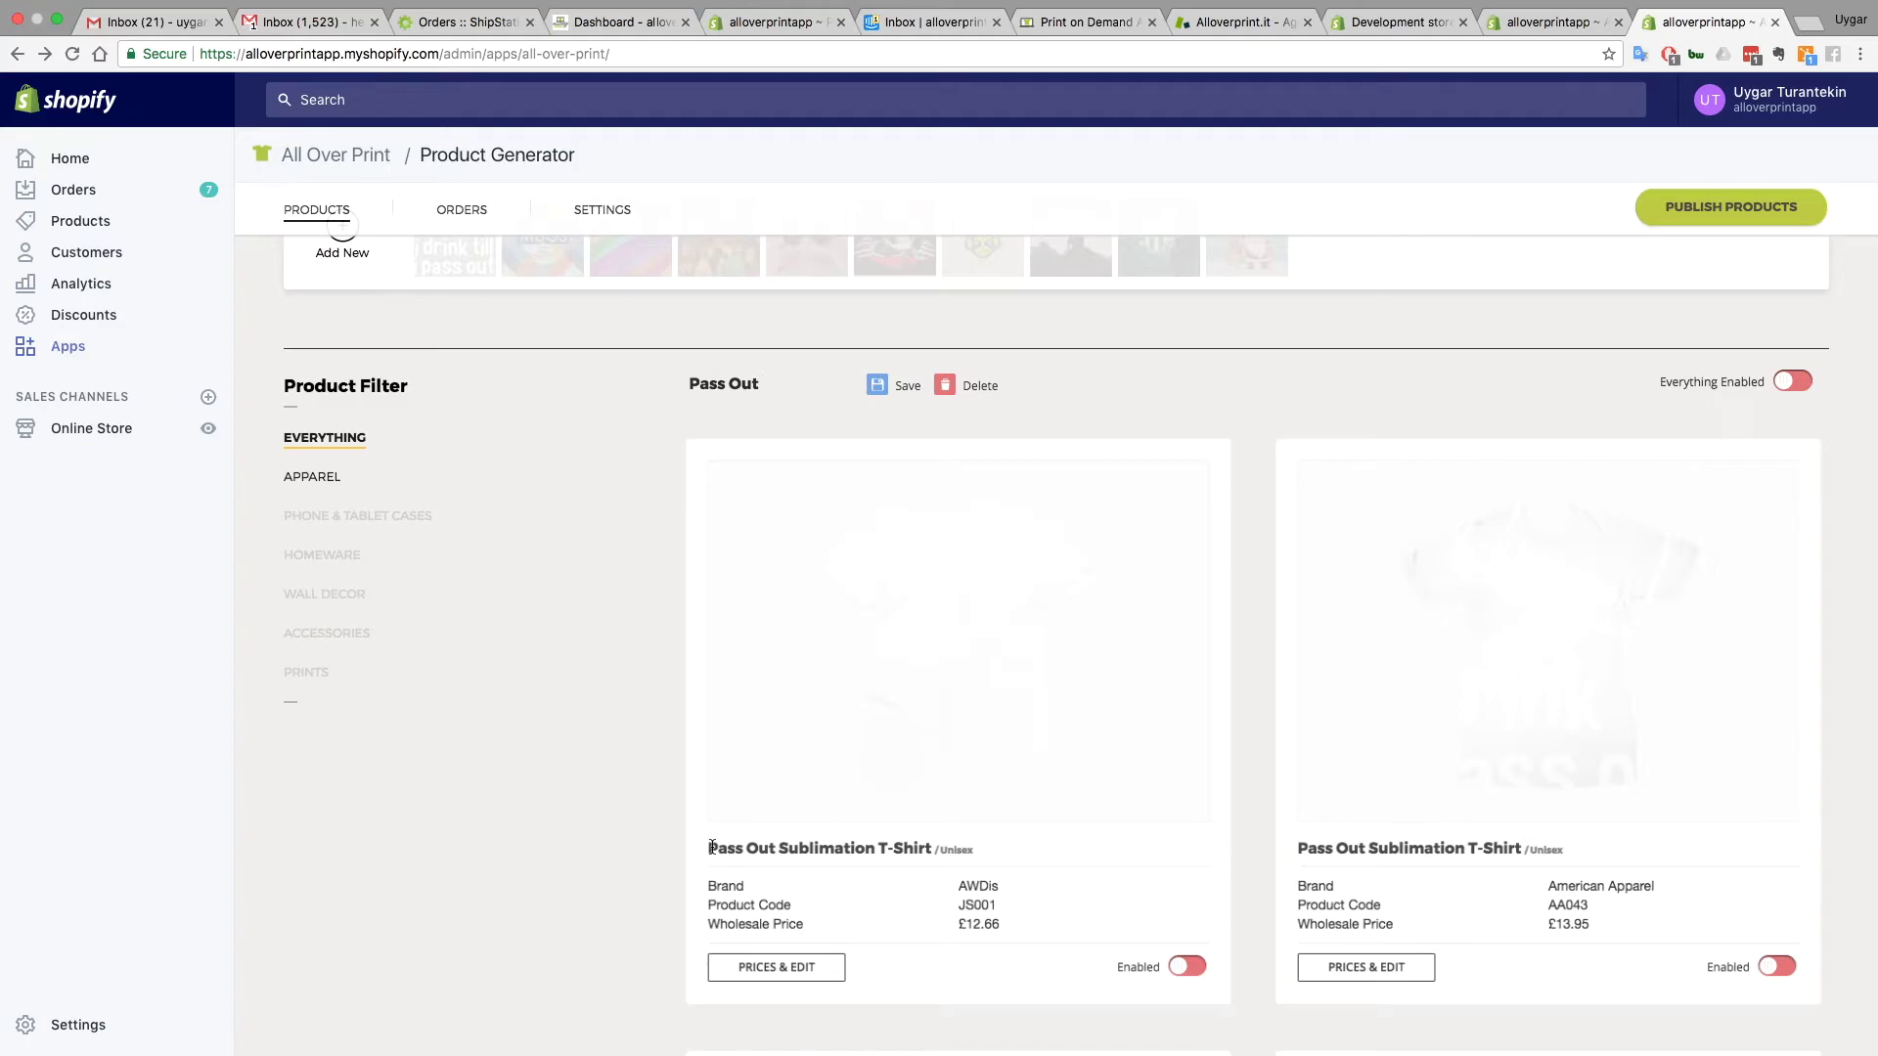
{"action": "scroll", "coordinate": [851, 846], "scroll_direction": "down", "scroll_amount": 7}
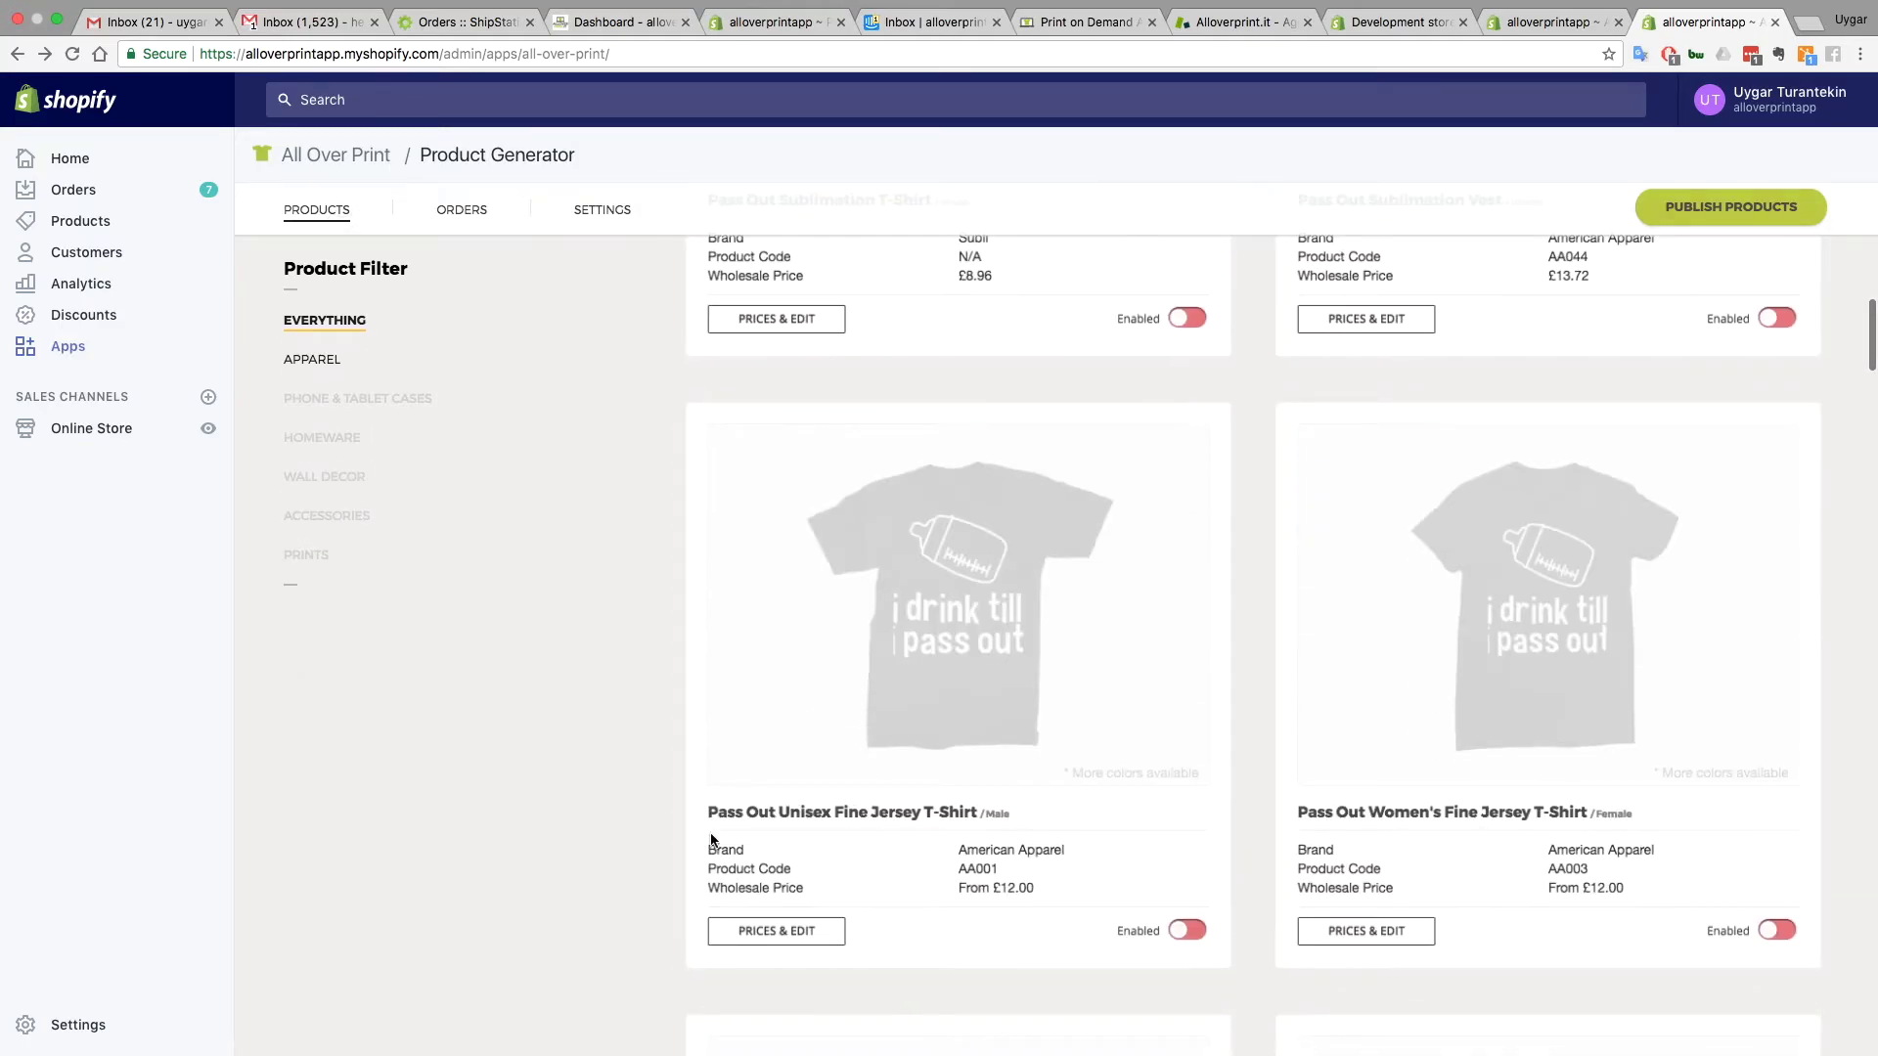
{"action": "scroll", "coordinate": [925, 751], "scroll_direction": "down", "scroll_amount": 9}
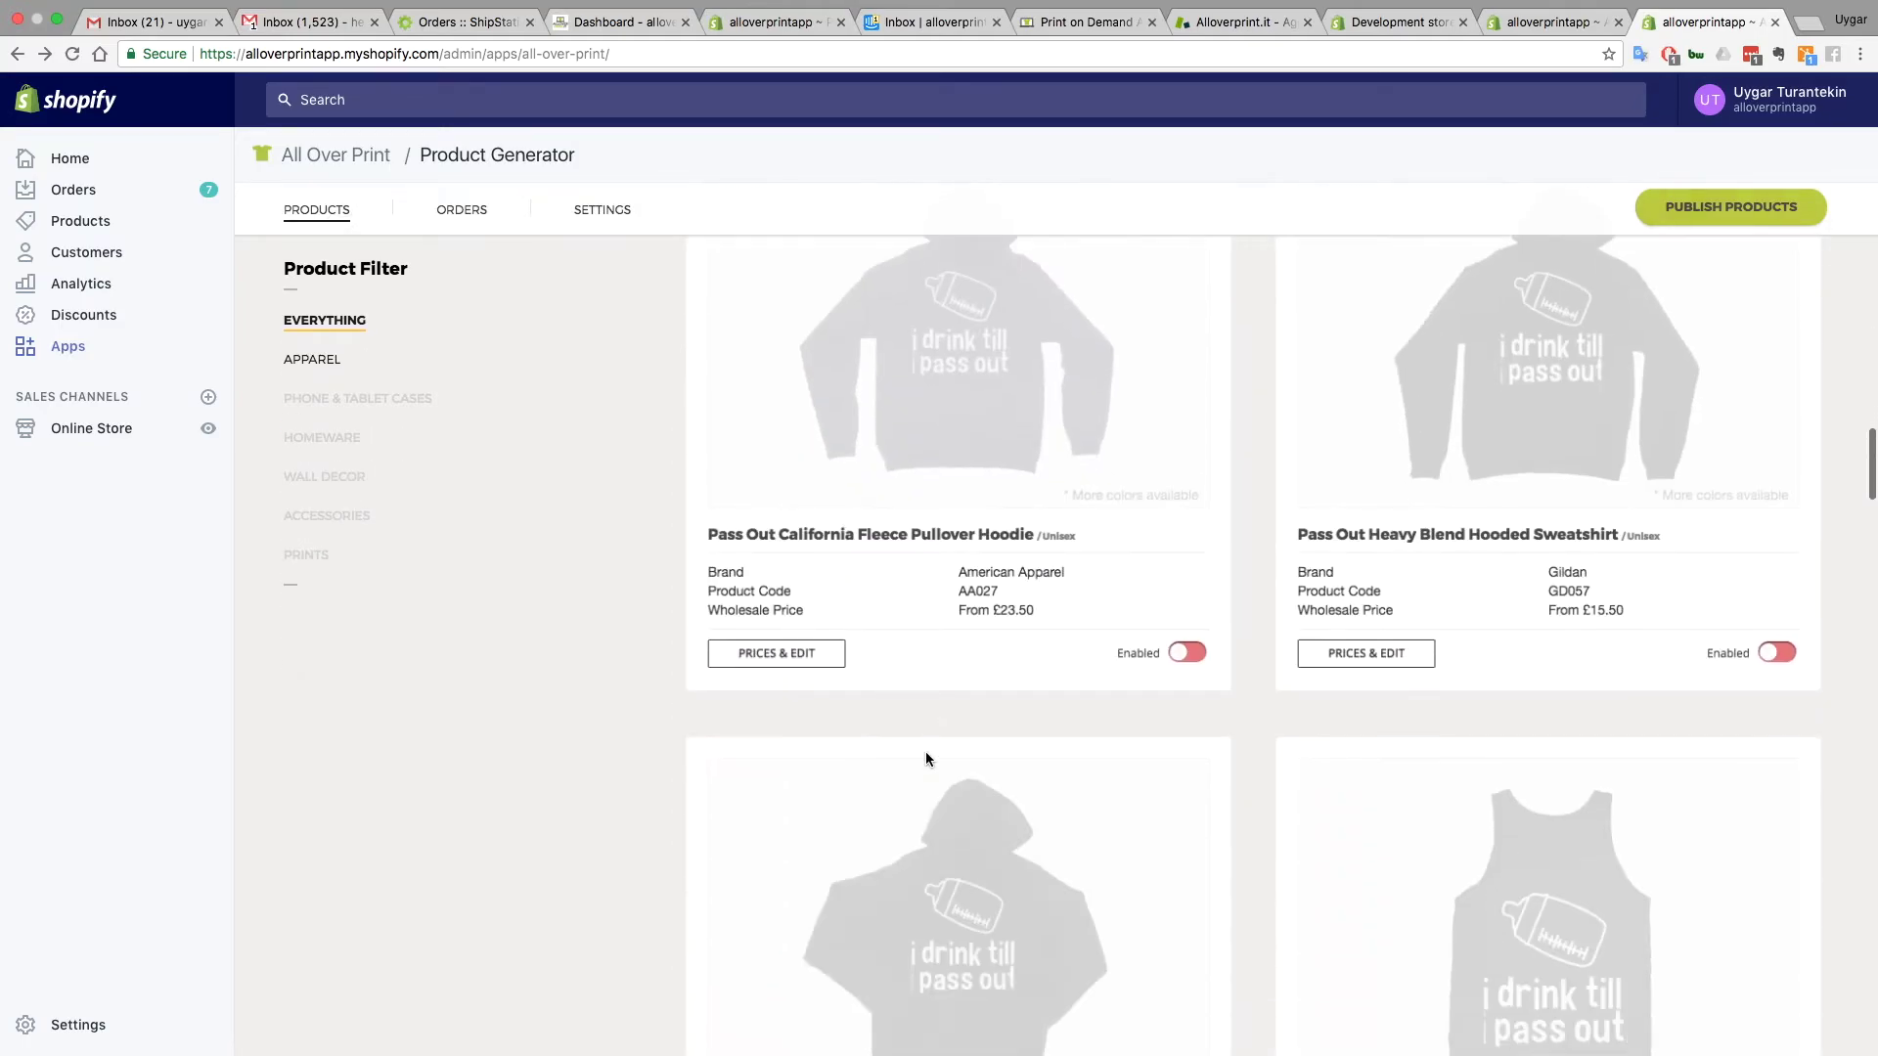
{"action": "scroll", "coordinate": [925, 752], "scroll_direction": "up", "scroll_amount": 16}
{"action": "left_click", "coordinate": [901, 465]}
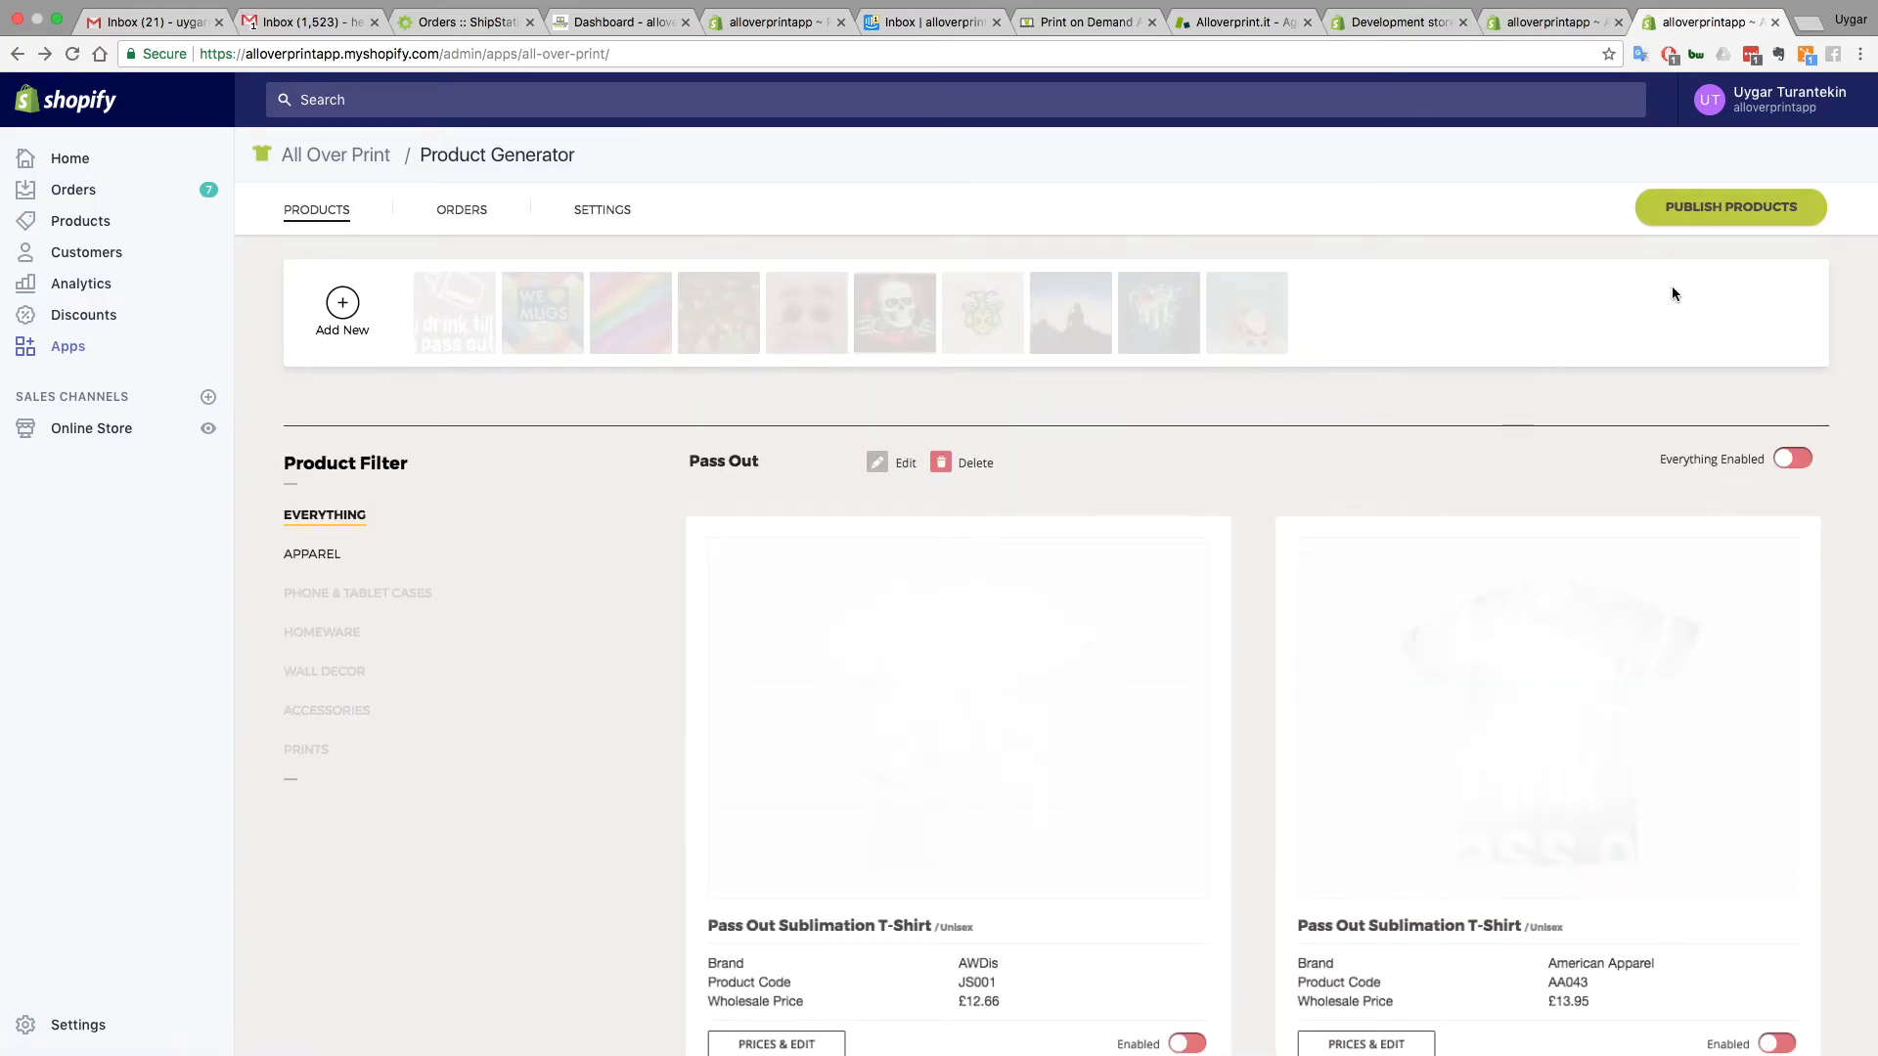
Publish the enabled products of the Pass Out range to the store
{"action": "left_click", "coordinate": [1700, 227]}
{"action": "left_click", "coordinate": [1700, 231]}
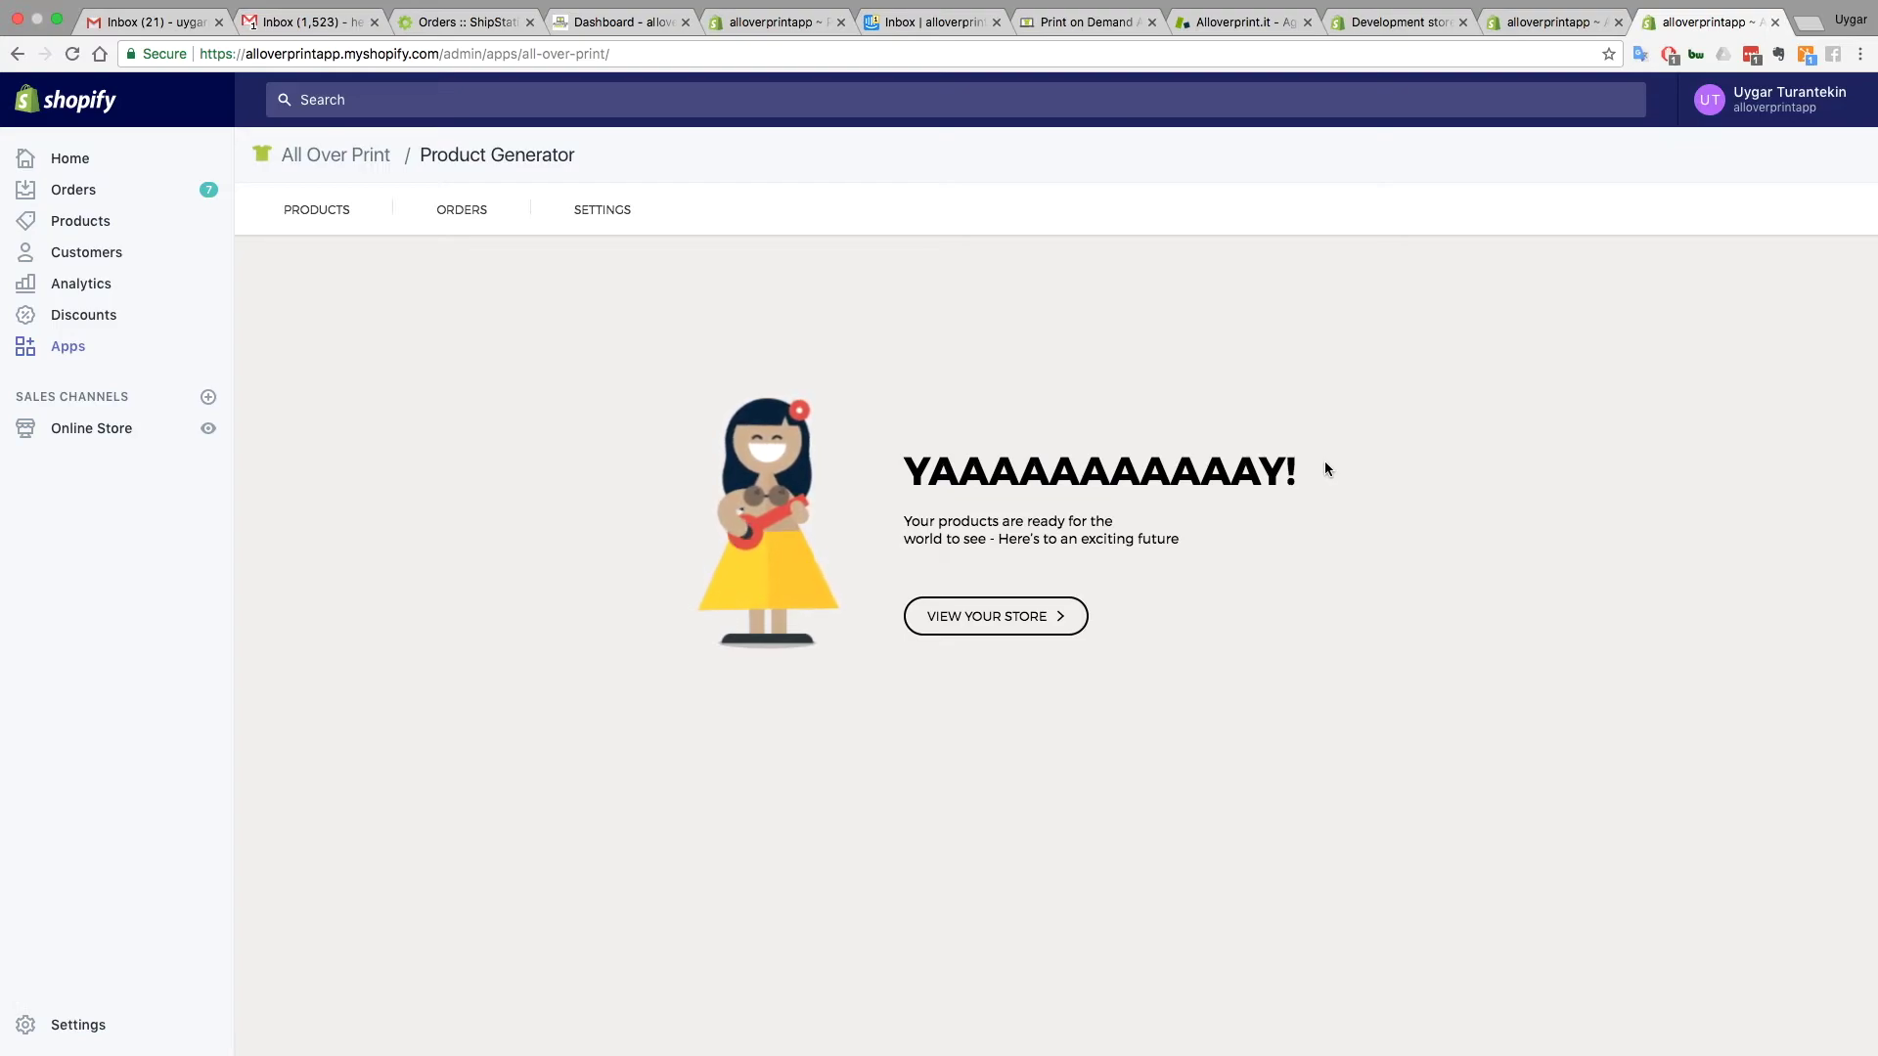
Return to the app's product overview and look over the Pass Out range
{"action": "left_click", "coordinate": [348, 213]}
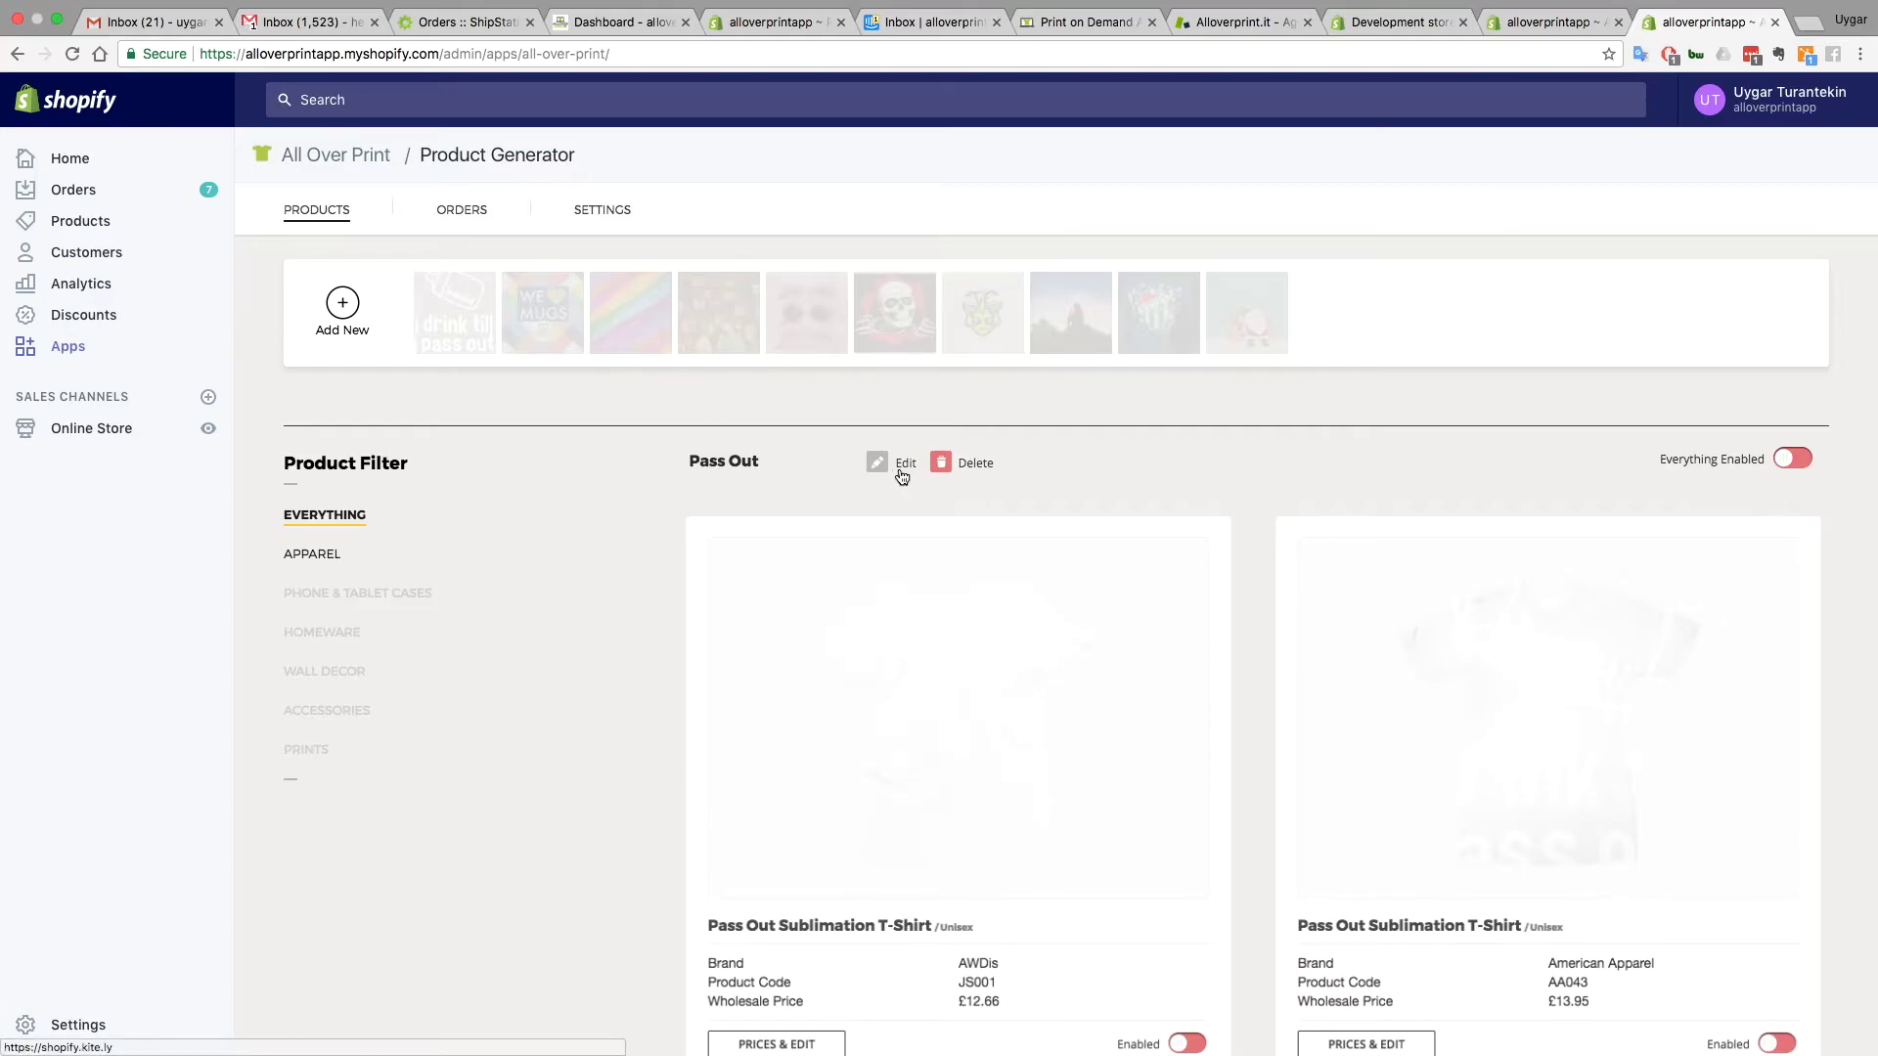
{"action": "scroll", "coordinate": [833, 478], "scroll_direction": "down", "scroll_amount": 5}
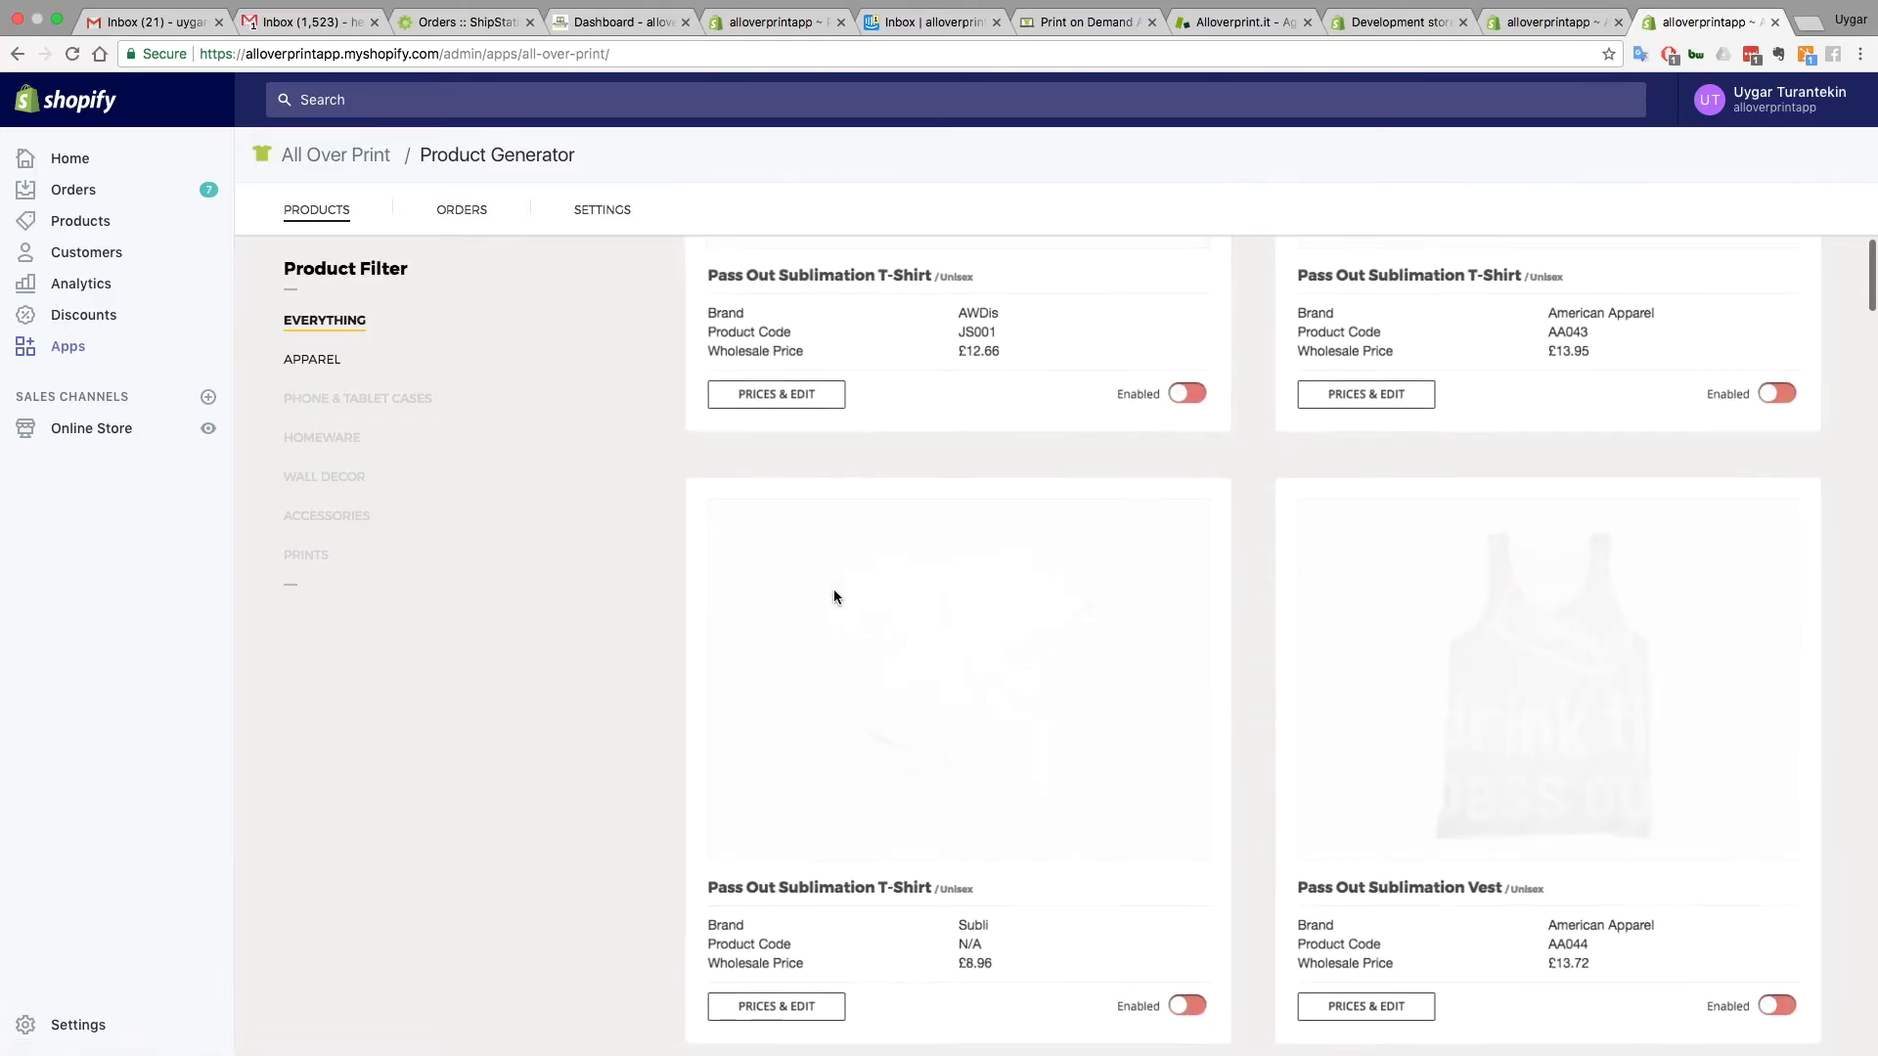
{"action": "scroll", "coordinate": [833, 479], "scroll_direction": "up", "scroll_amount": 5}
Search the Shopify store's products for "pass out" and open the Pass Out Baby Bodysuit
{"action": "left_click", "coordinate": [97, 228]}
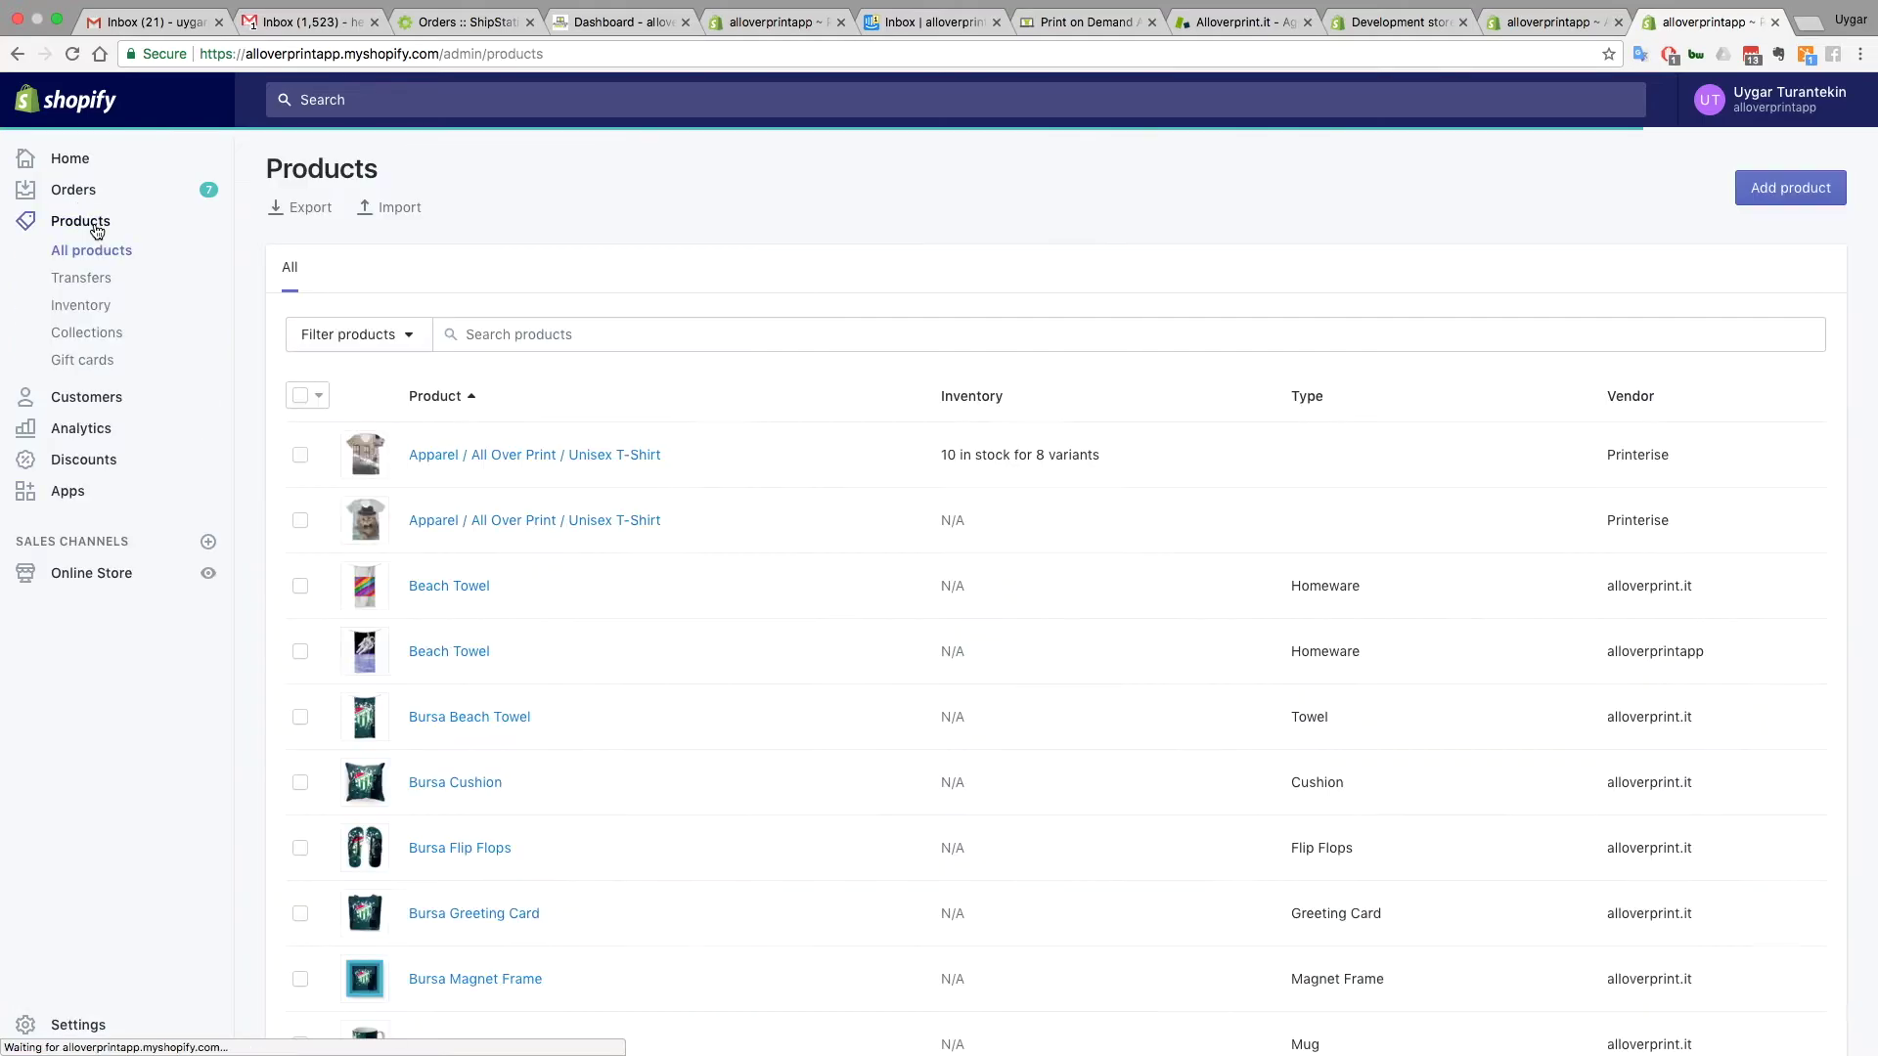
{"action": "left_click", "coordinate": [553, 333]}
{"action": "type", "text": "pass out"}
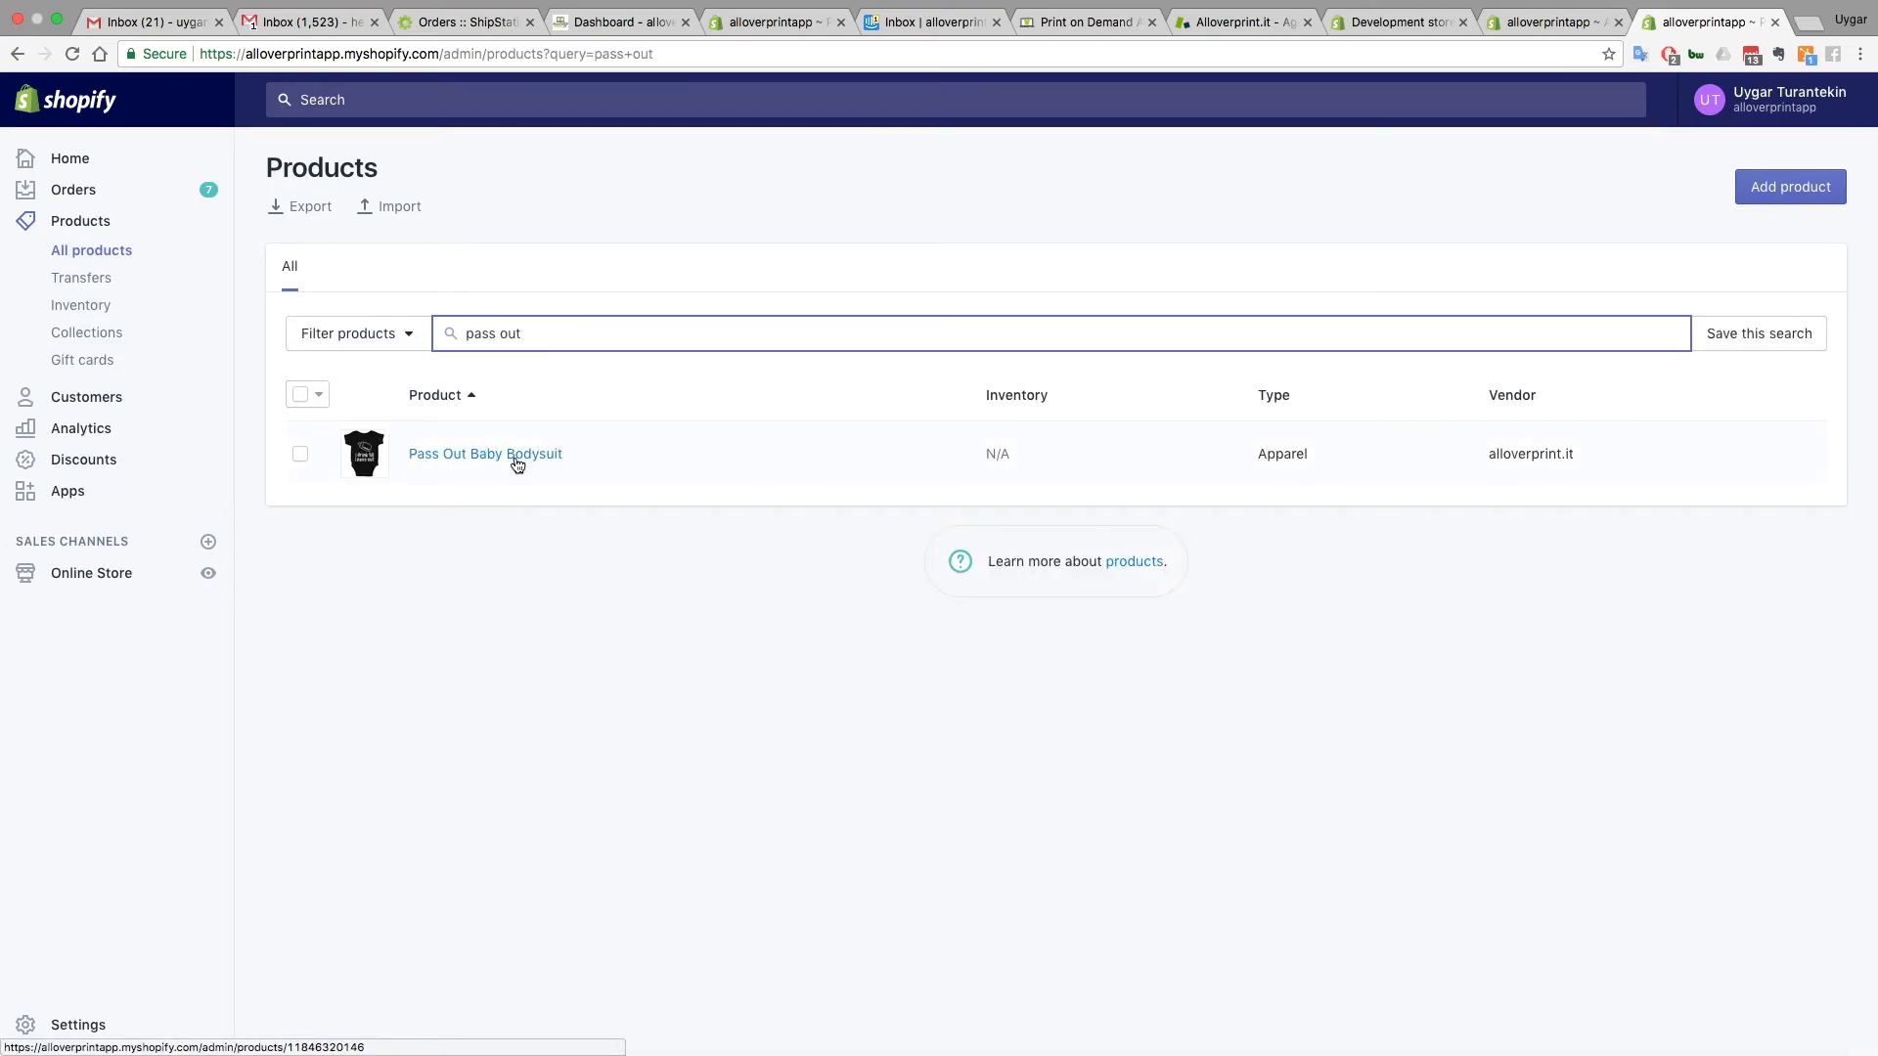
{"action": "left_click", "coordinate": [517, 456]}
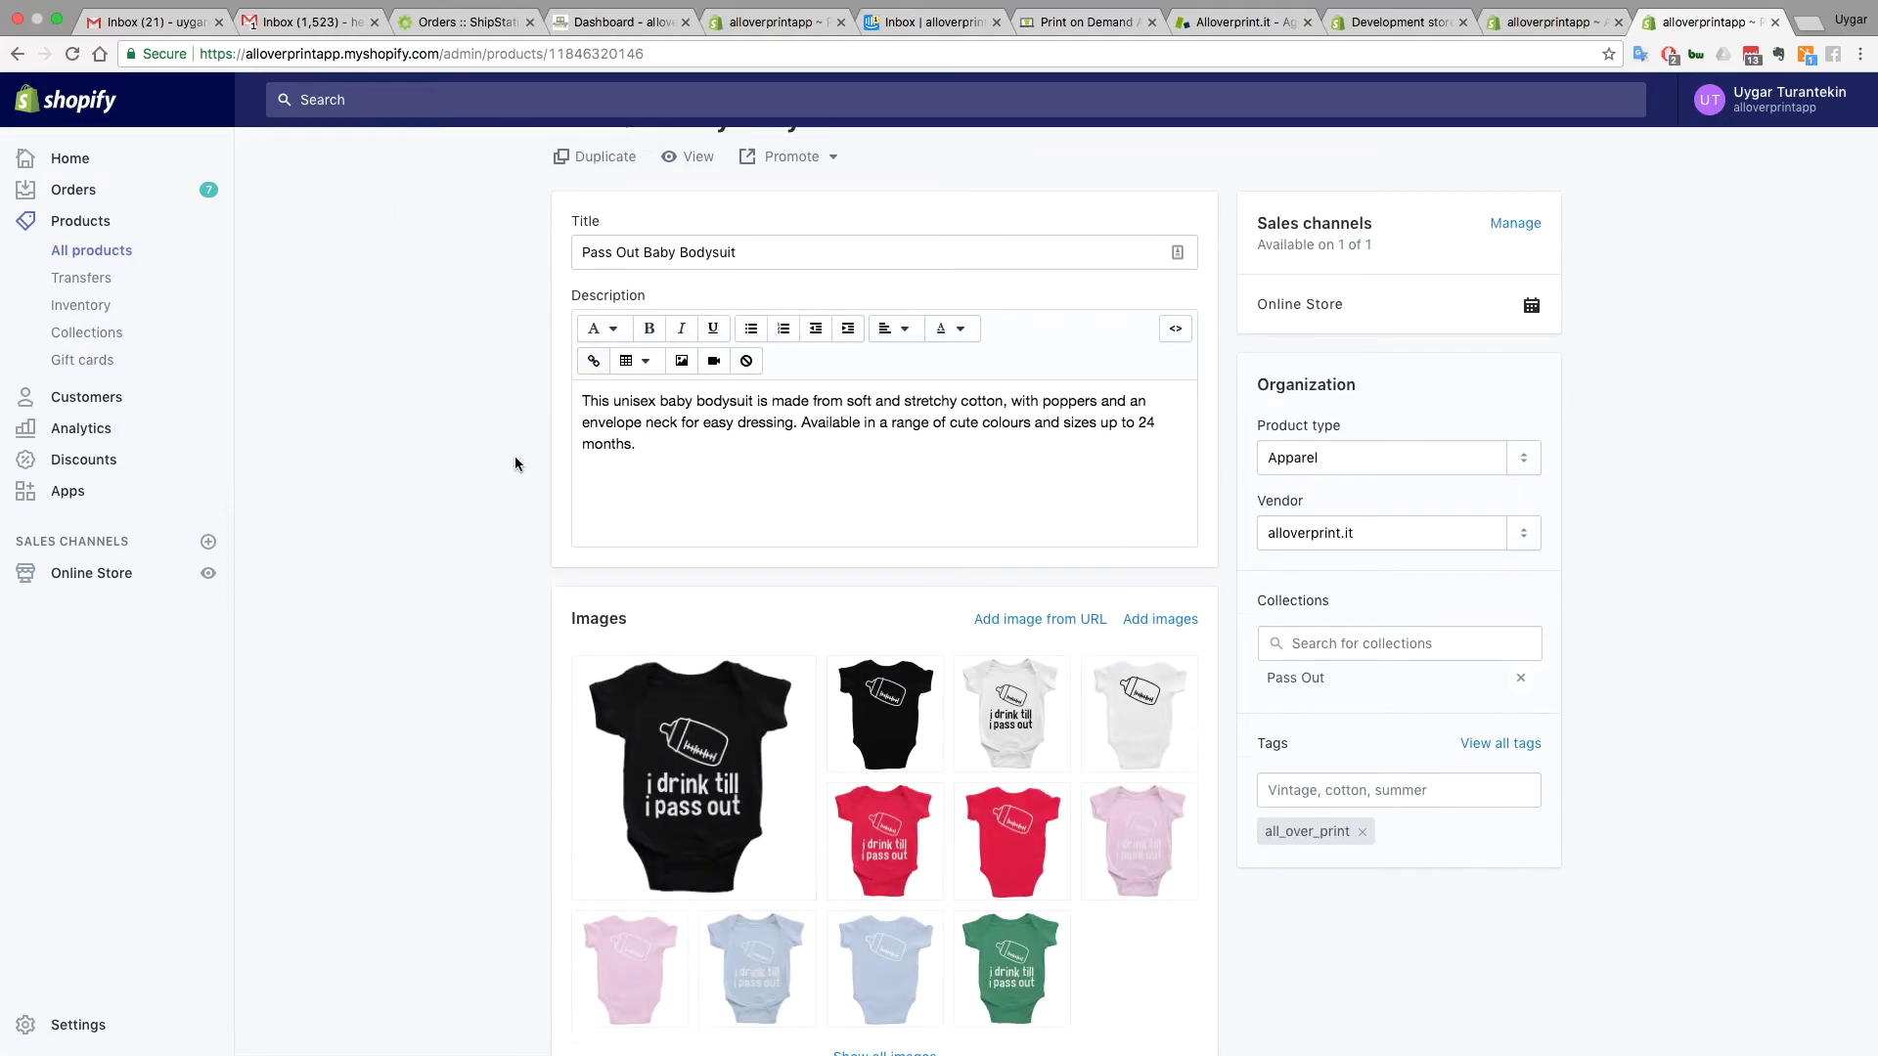
Show all product images and reorder them so the red front comes first and the red back second
{"action": "scroll", "coordinate": [514, 456], "scroll_direction": "down", "scroll_amount": 5}
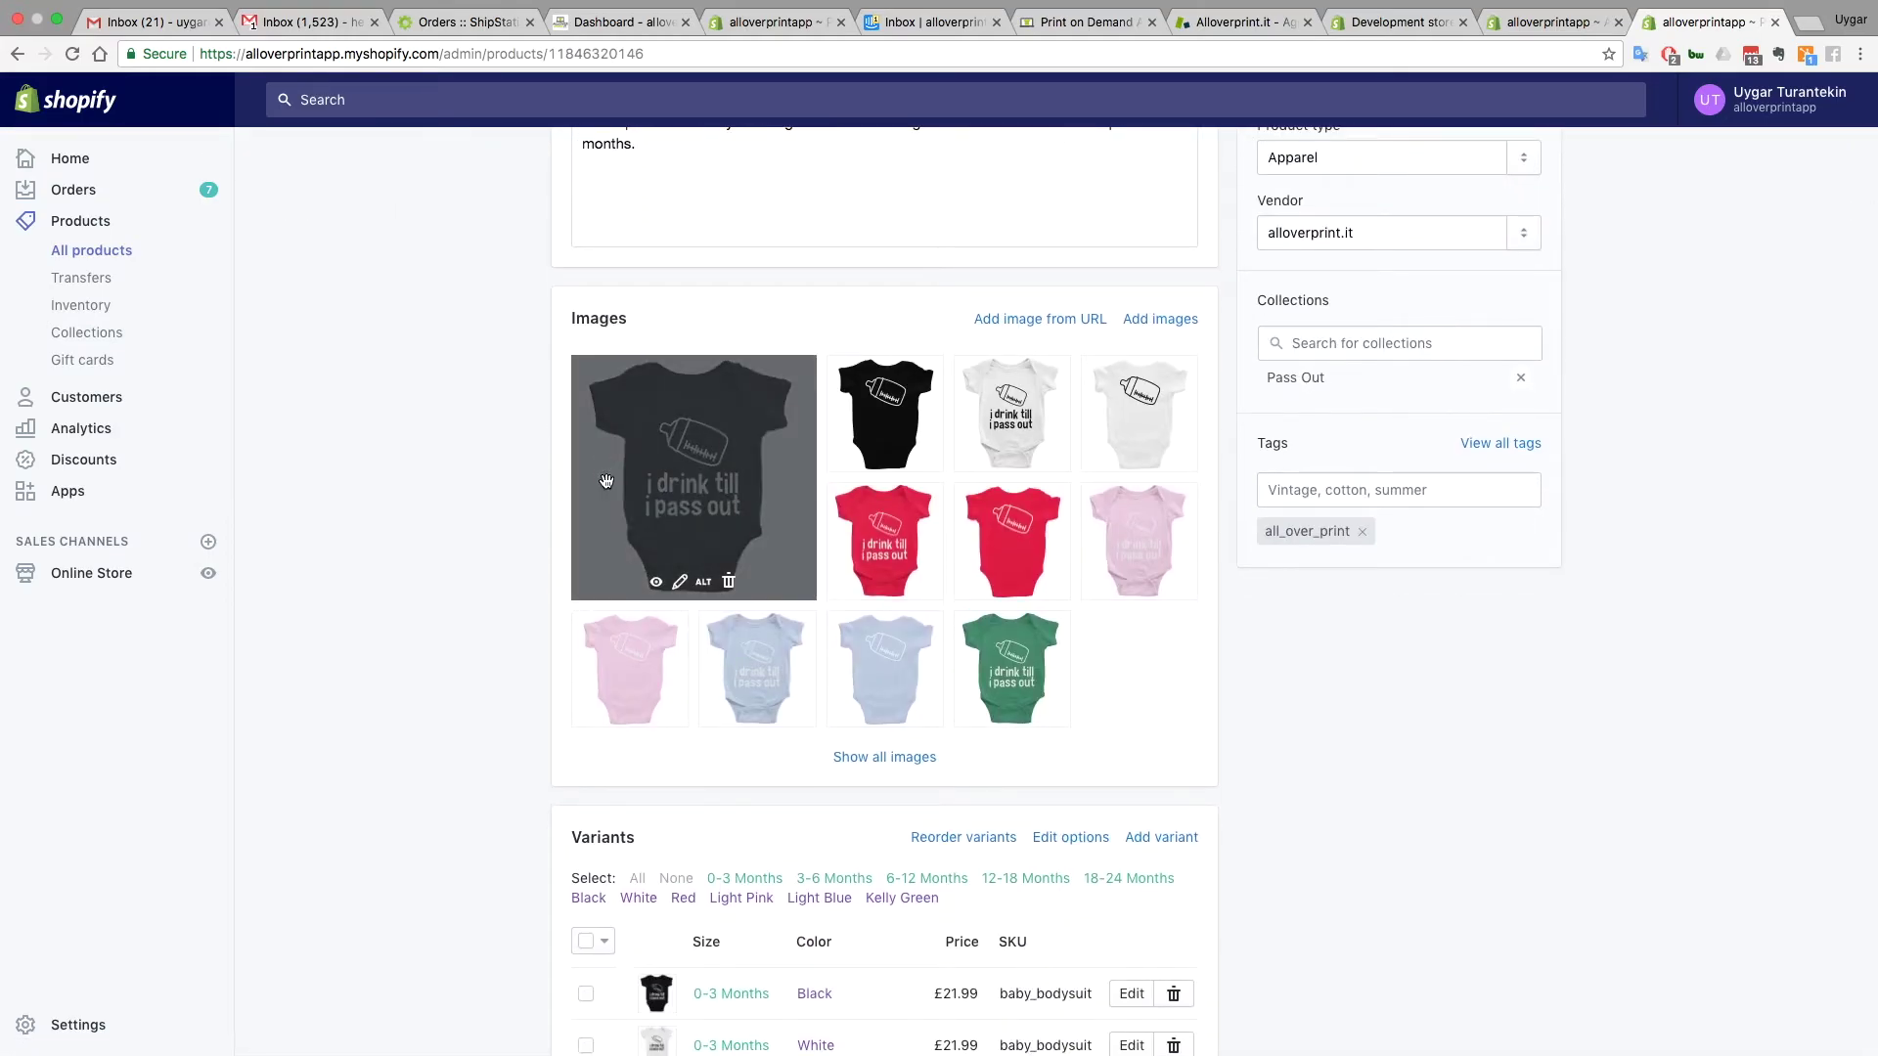
{"action": "left_click", "coordinate": [885, 758]}
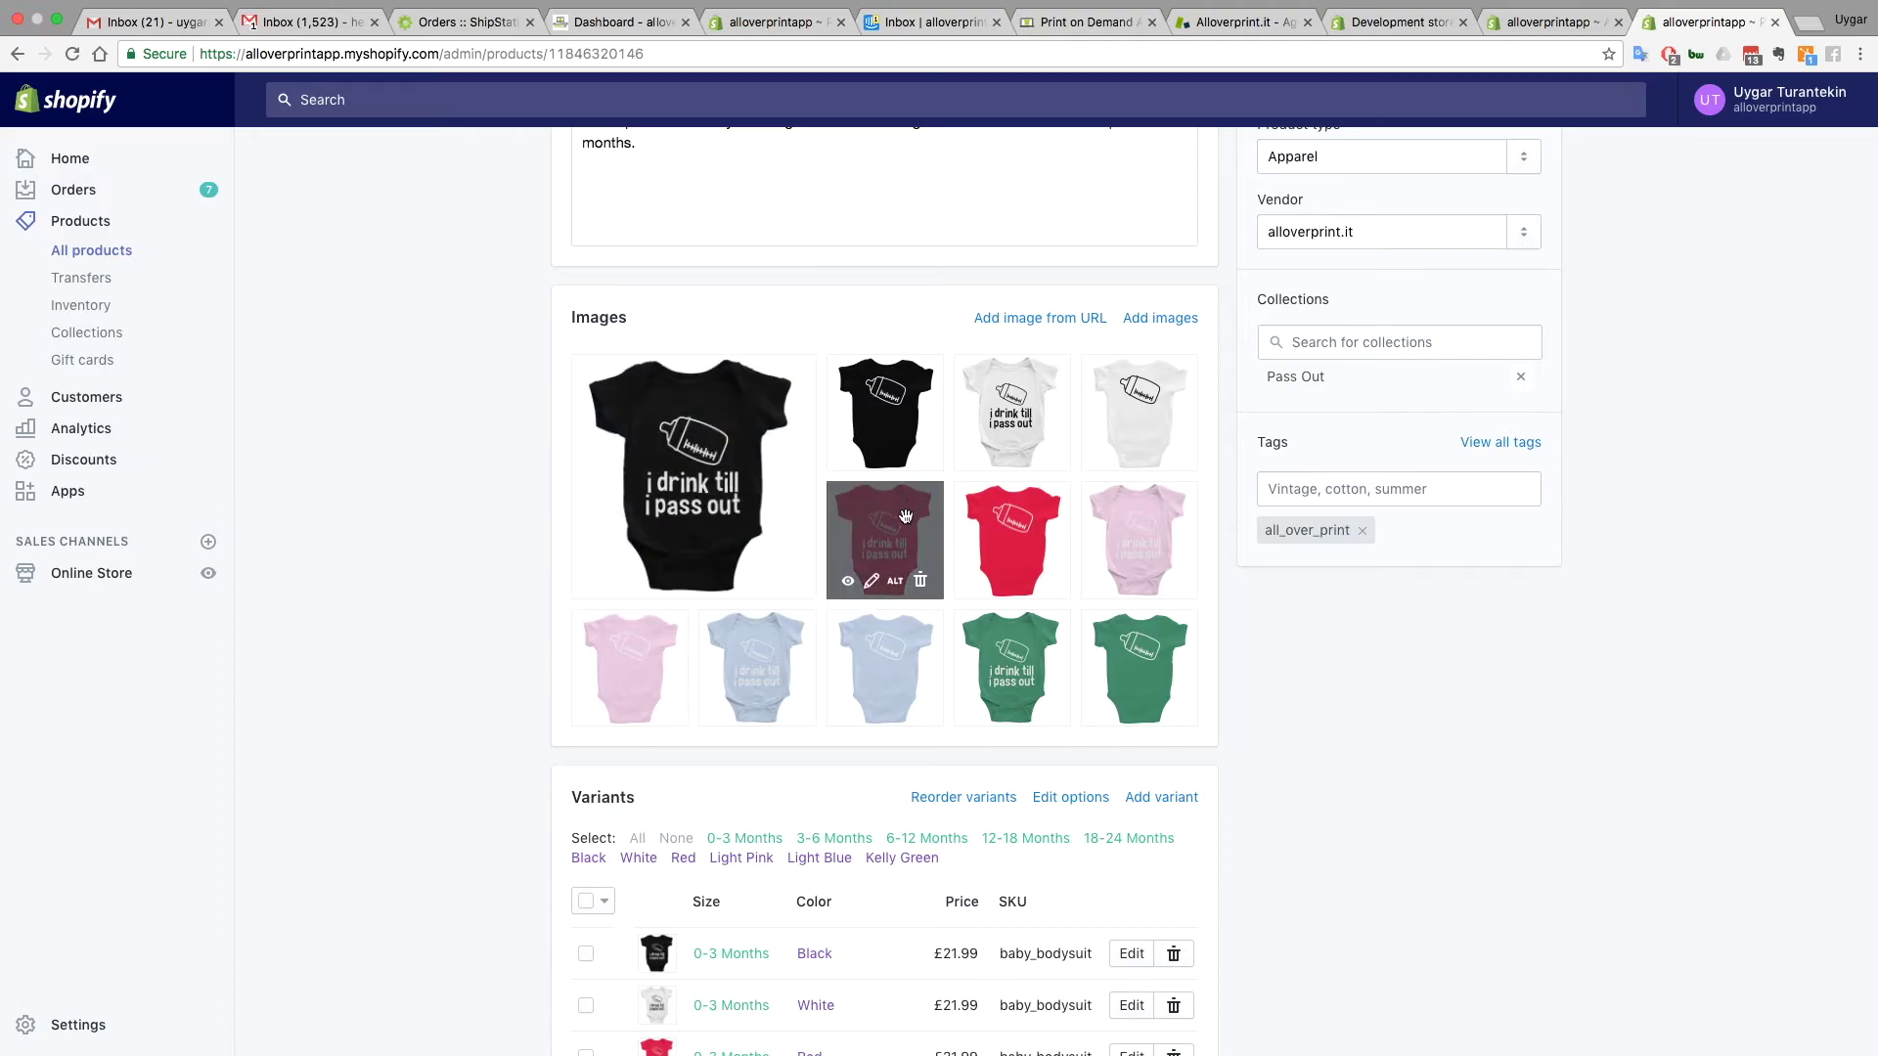
{"action": "left_click_drag", "start_coordinate": [904, 516], "coordinate": [724, 450]}
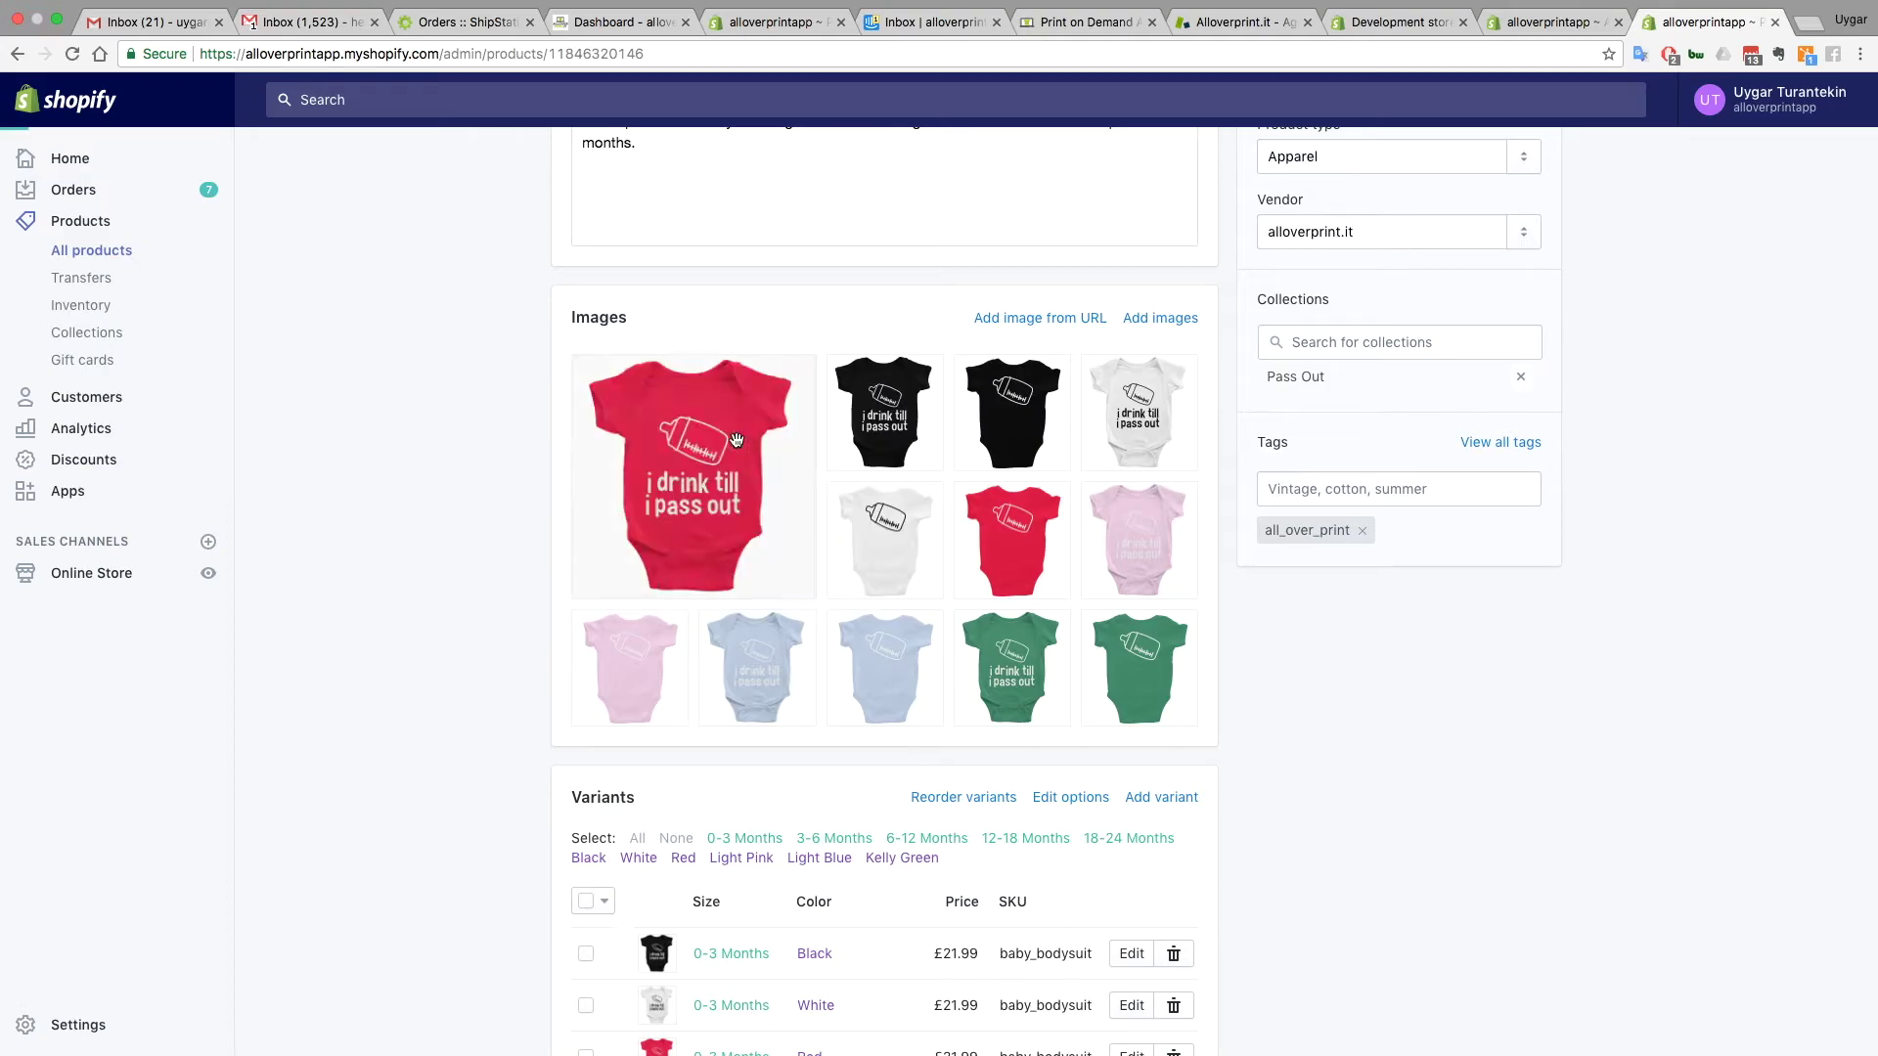
{"action": "left_click_drag", "start_coordinate": [1030, 525], "coordinate": [873, 411]}
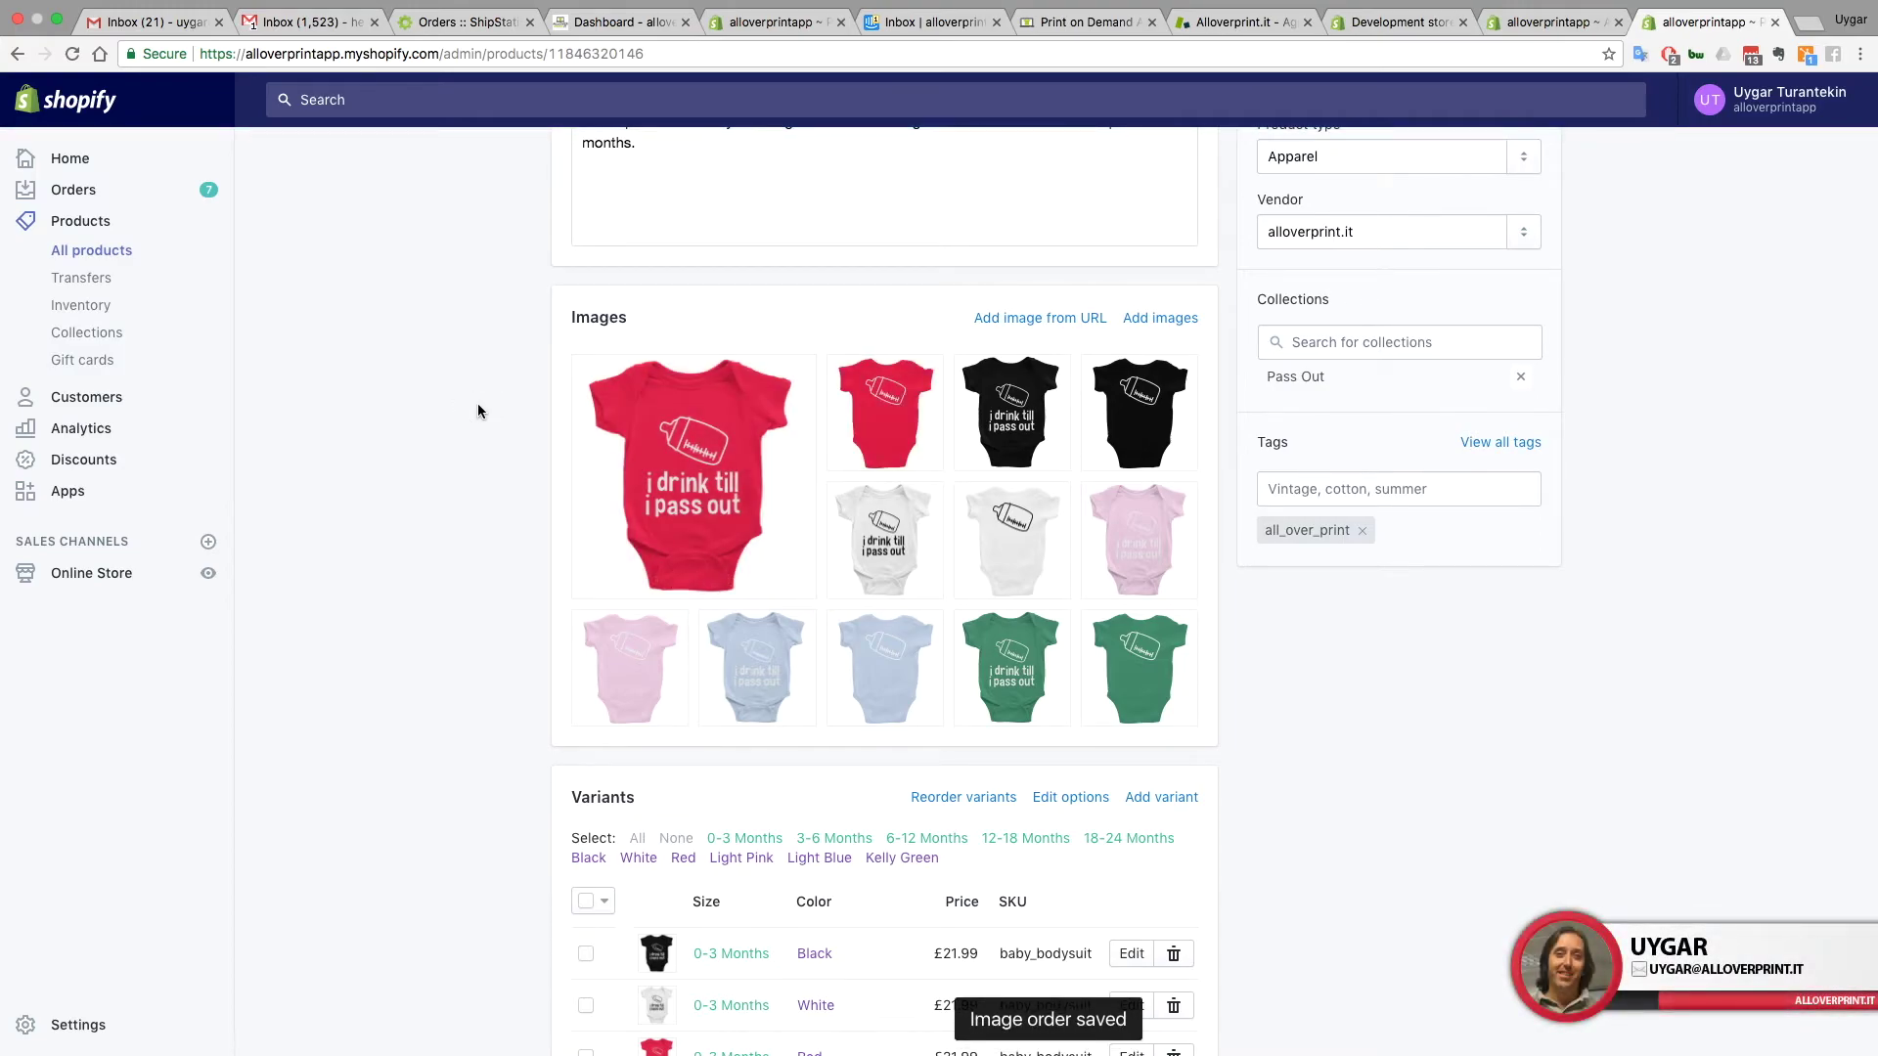
{"action": "mouse_move", "coordinate": [767, 498]}
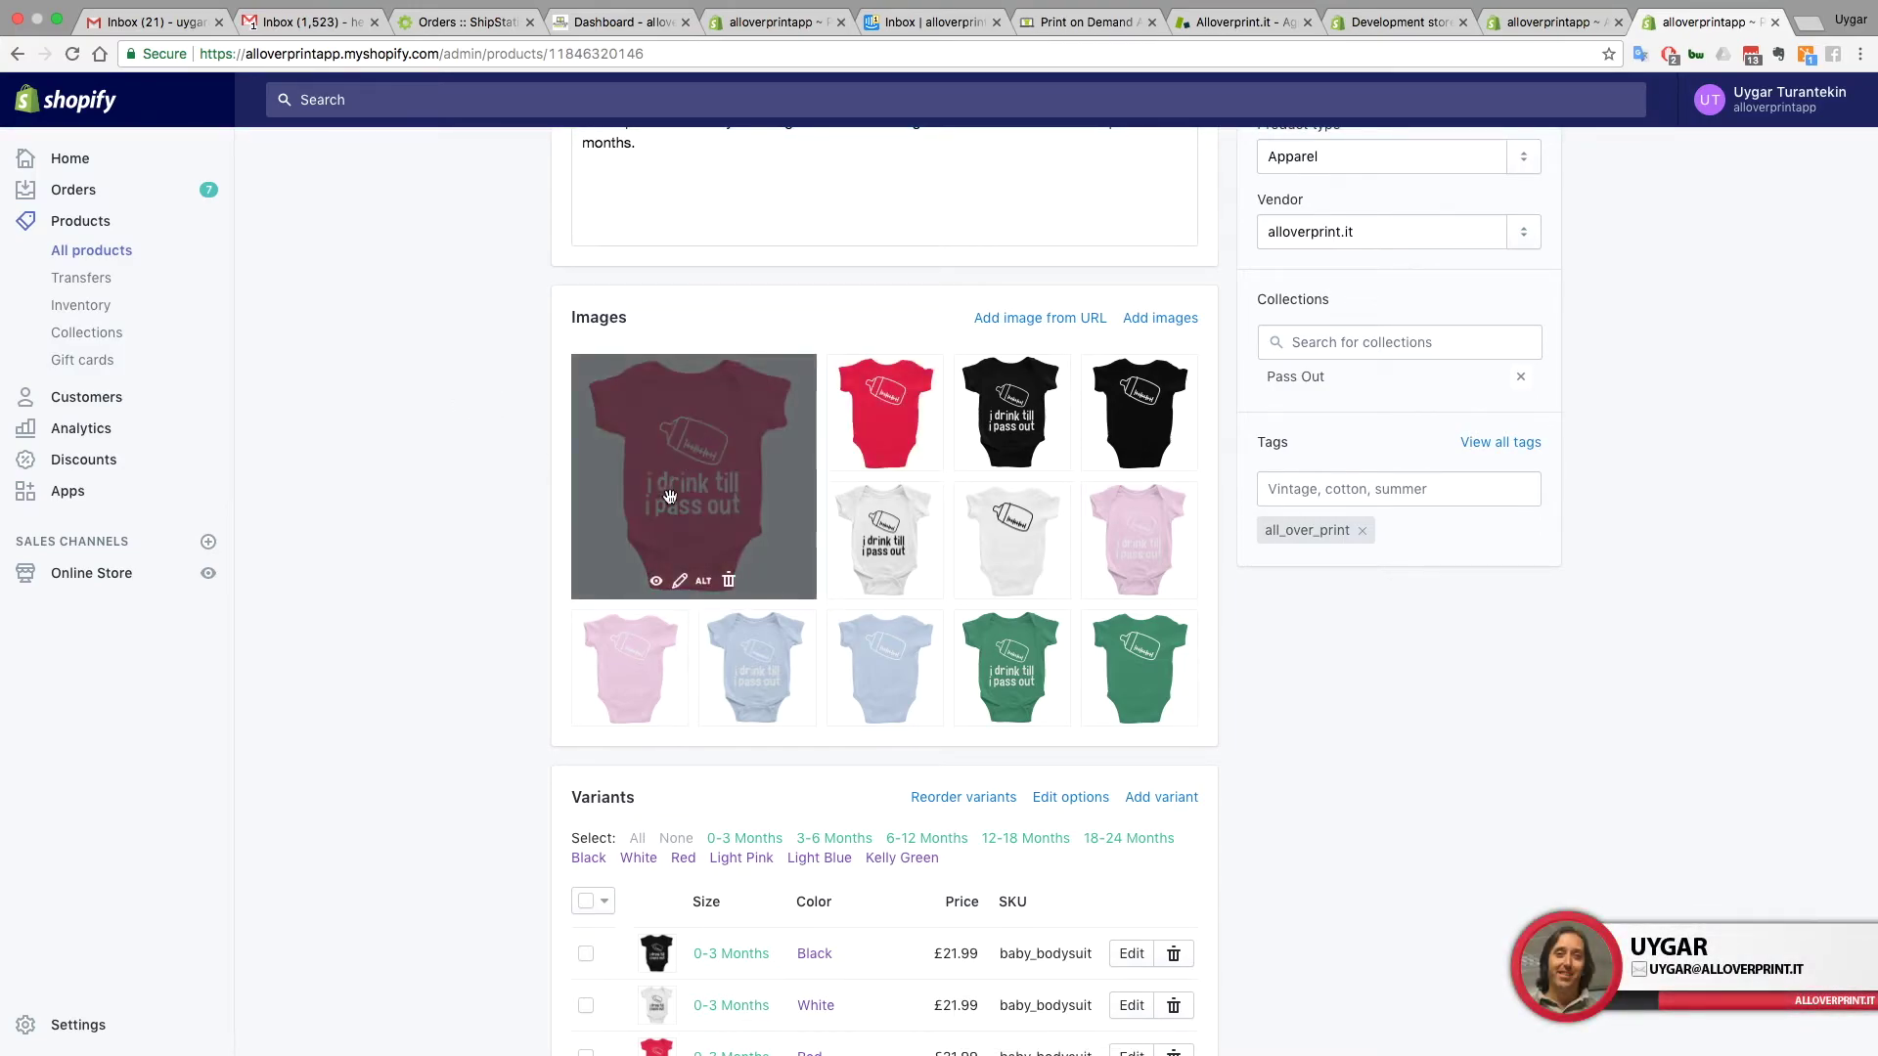
Review the bodysuit's variants, remove the product from the Pass Out collection, and save the product
{"action": "scroll", "coordinate": [767, 498], "scroll_direction": "down", "scroll_amount": 4}
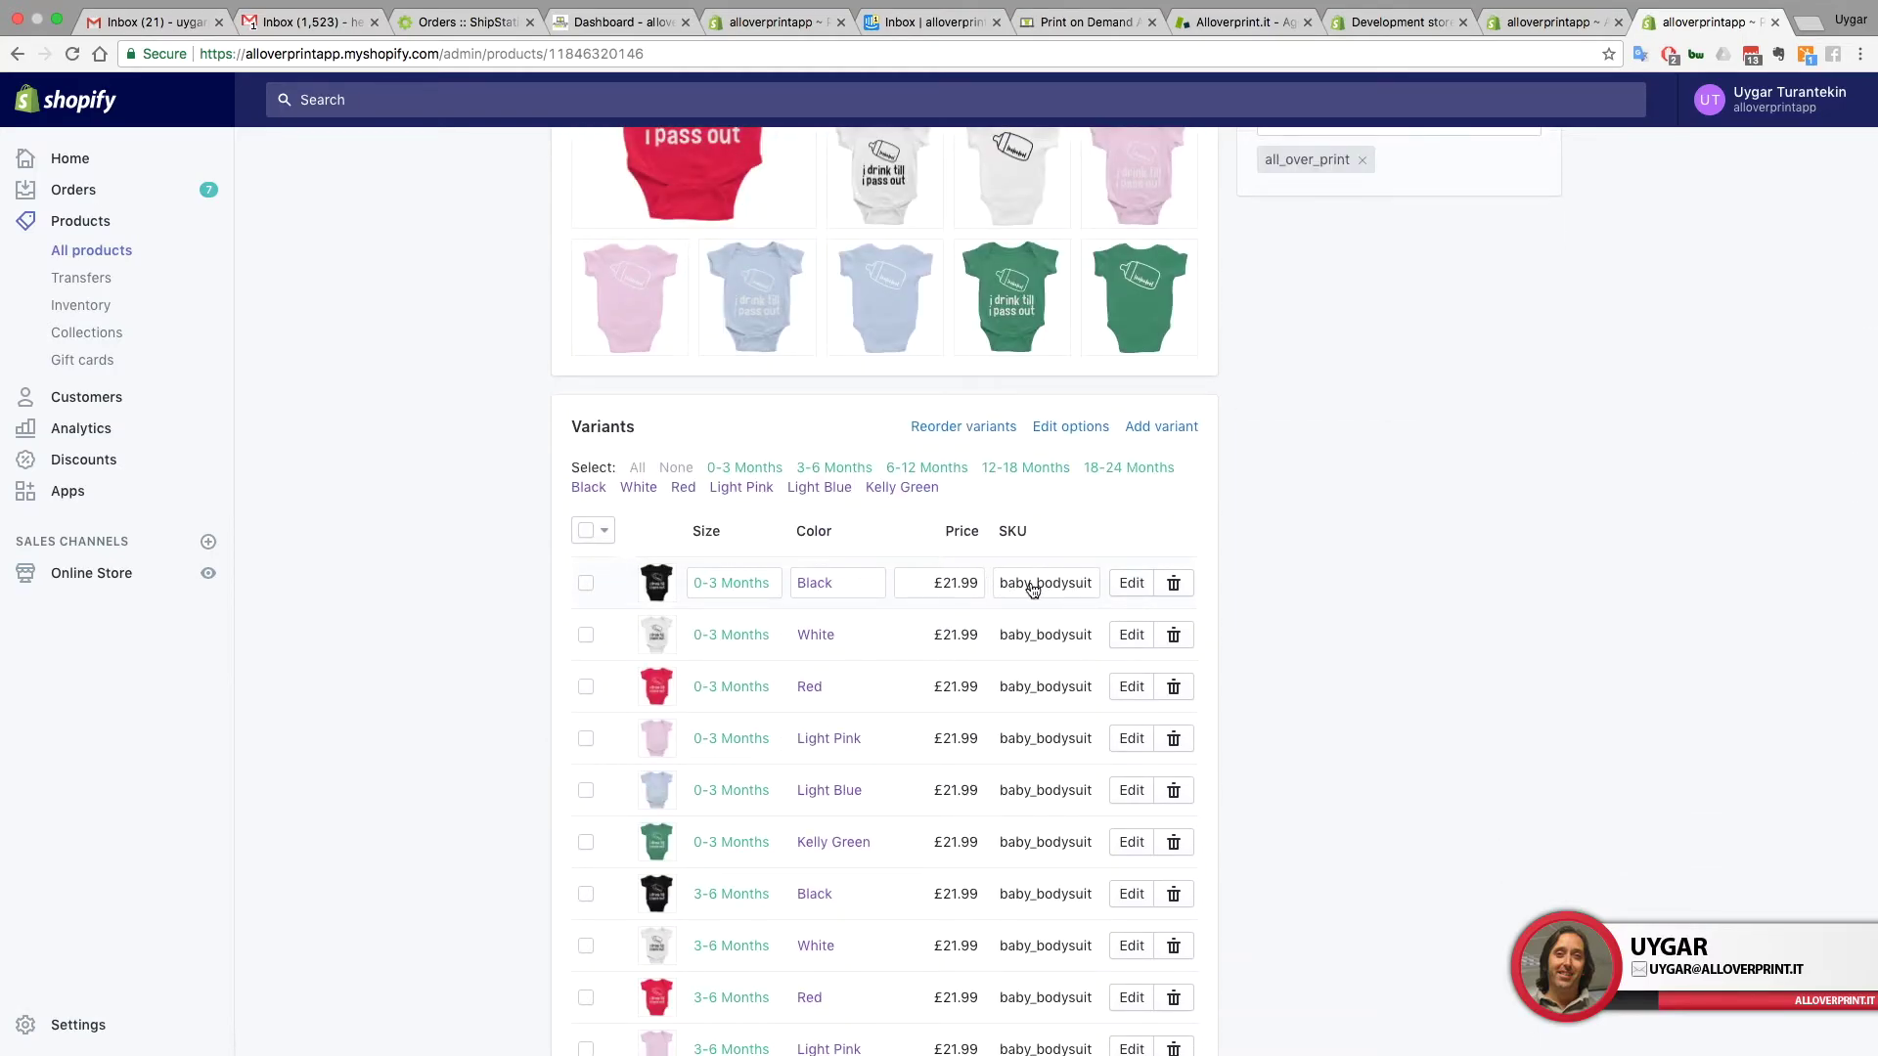
{"action": "scroll", "coordinate": [1033, 588], "scroll_direction": "down", "scroll_amount": 12}
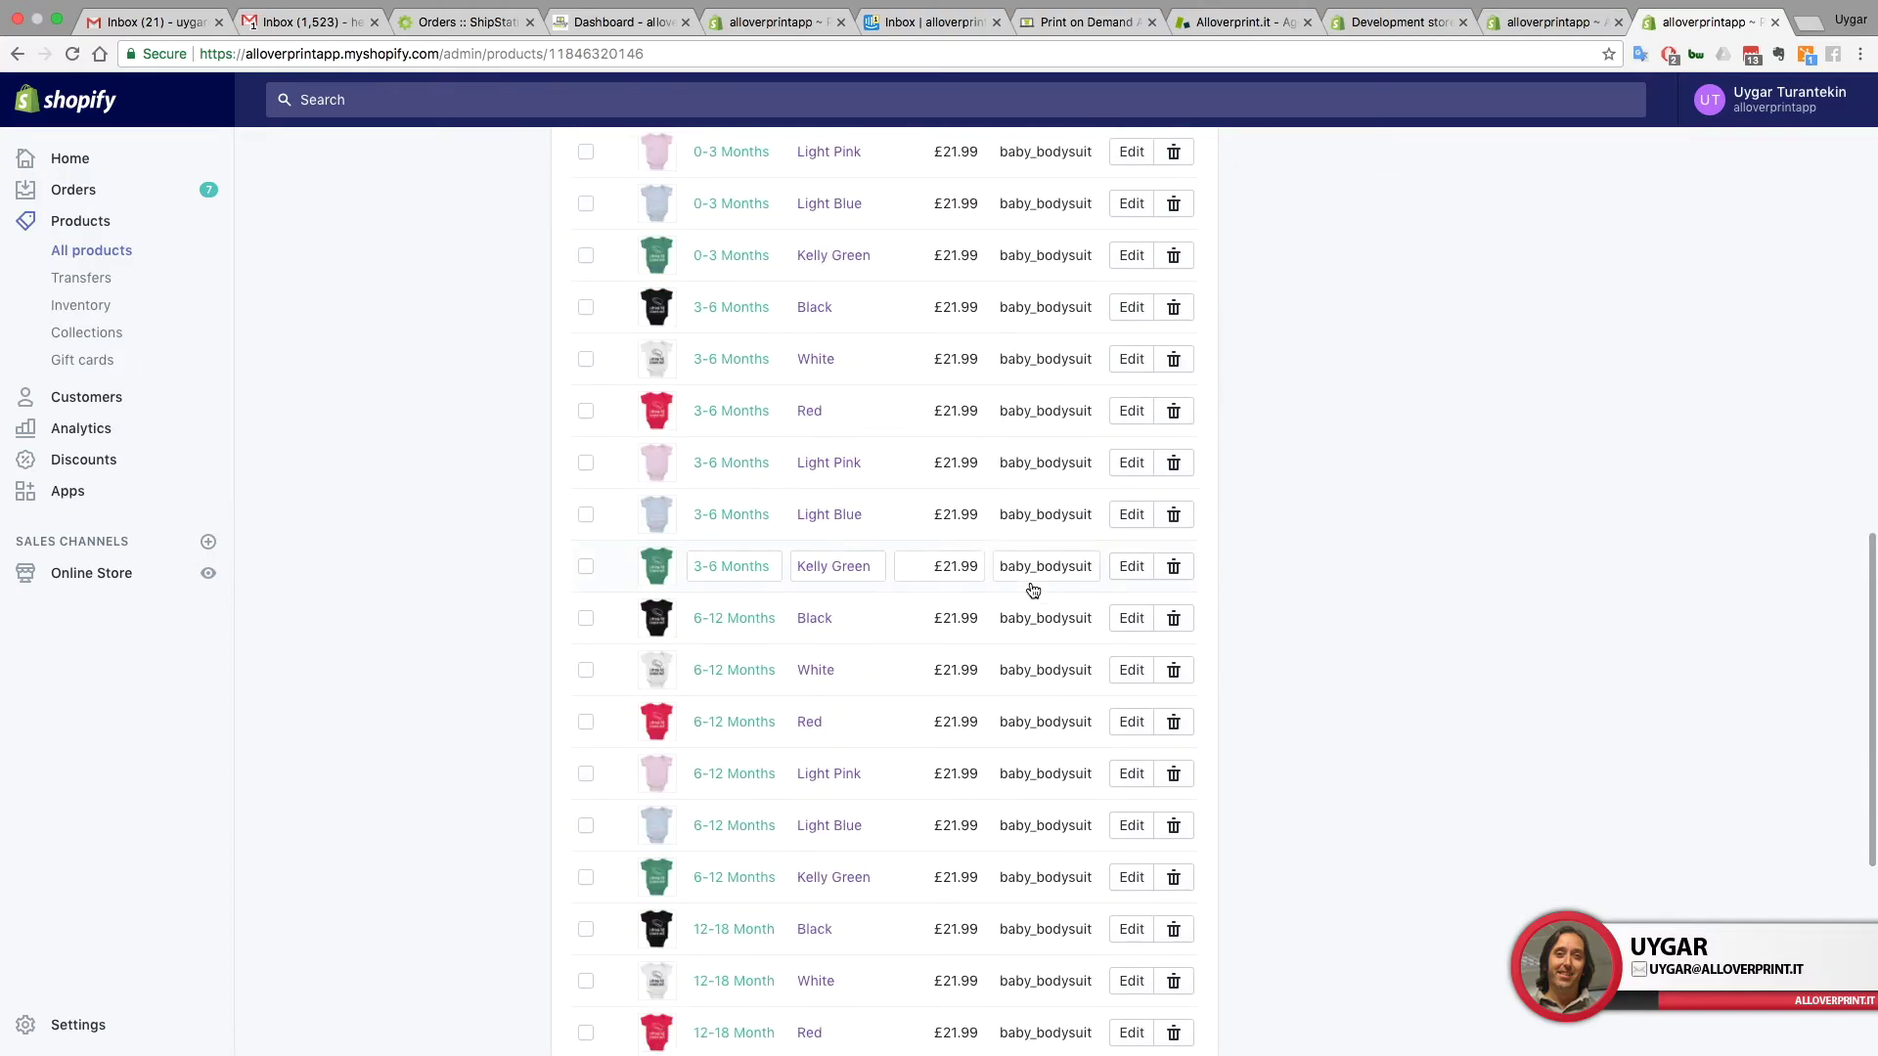
{"action": "scroll", "coordinate": [1033, 587], "scroll_direction": "up", "scroll_amount": 15}
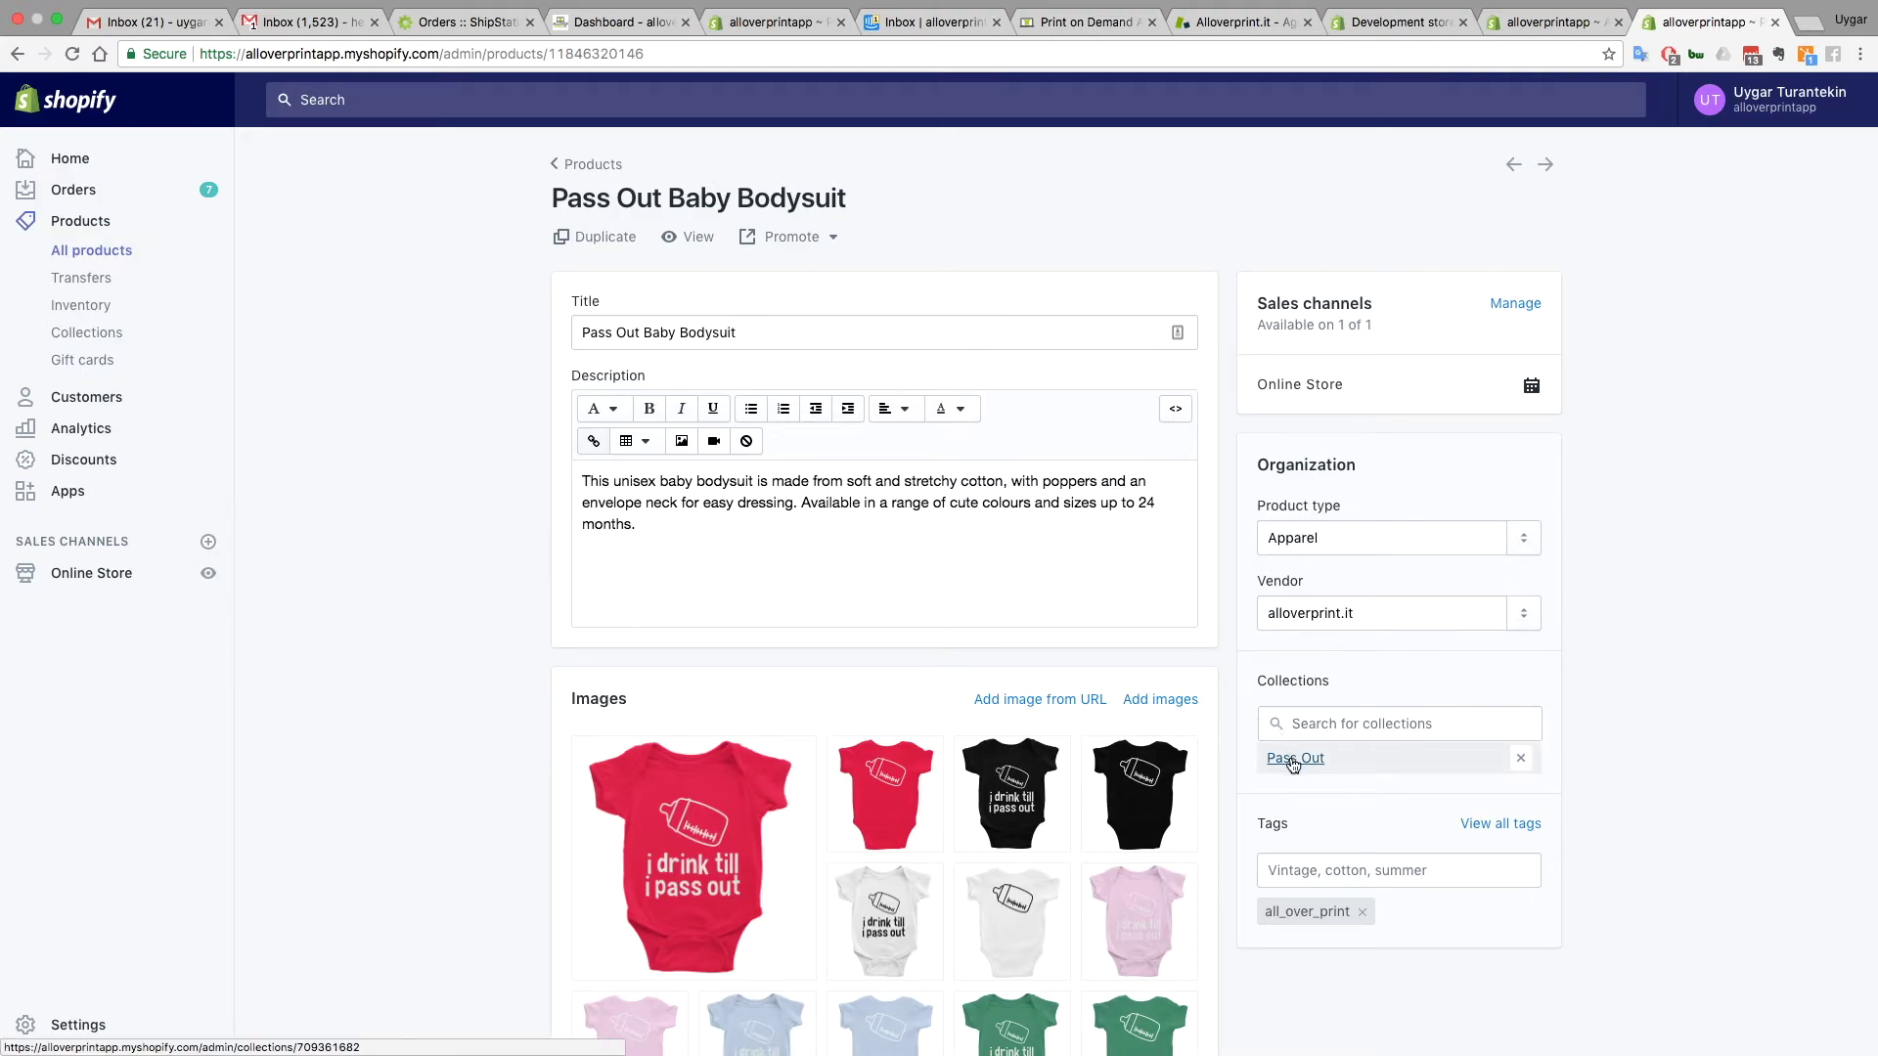
{"action": "left_click", "coordinate": [1520, 758]}
{"action": "left_click", "coordinate": [1383, 722]}
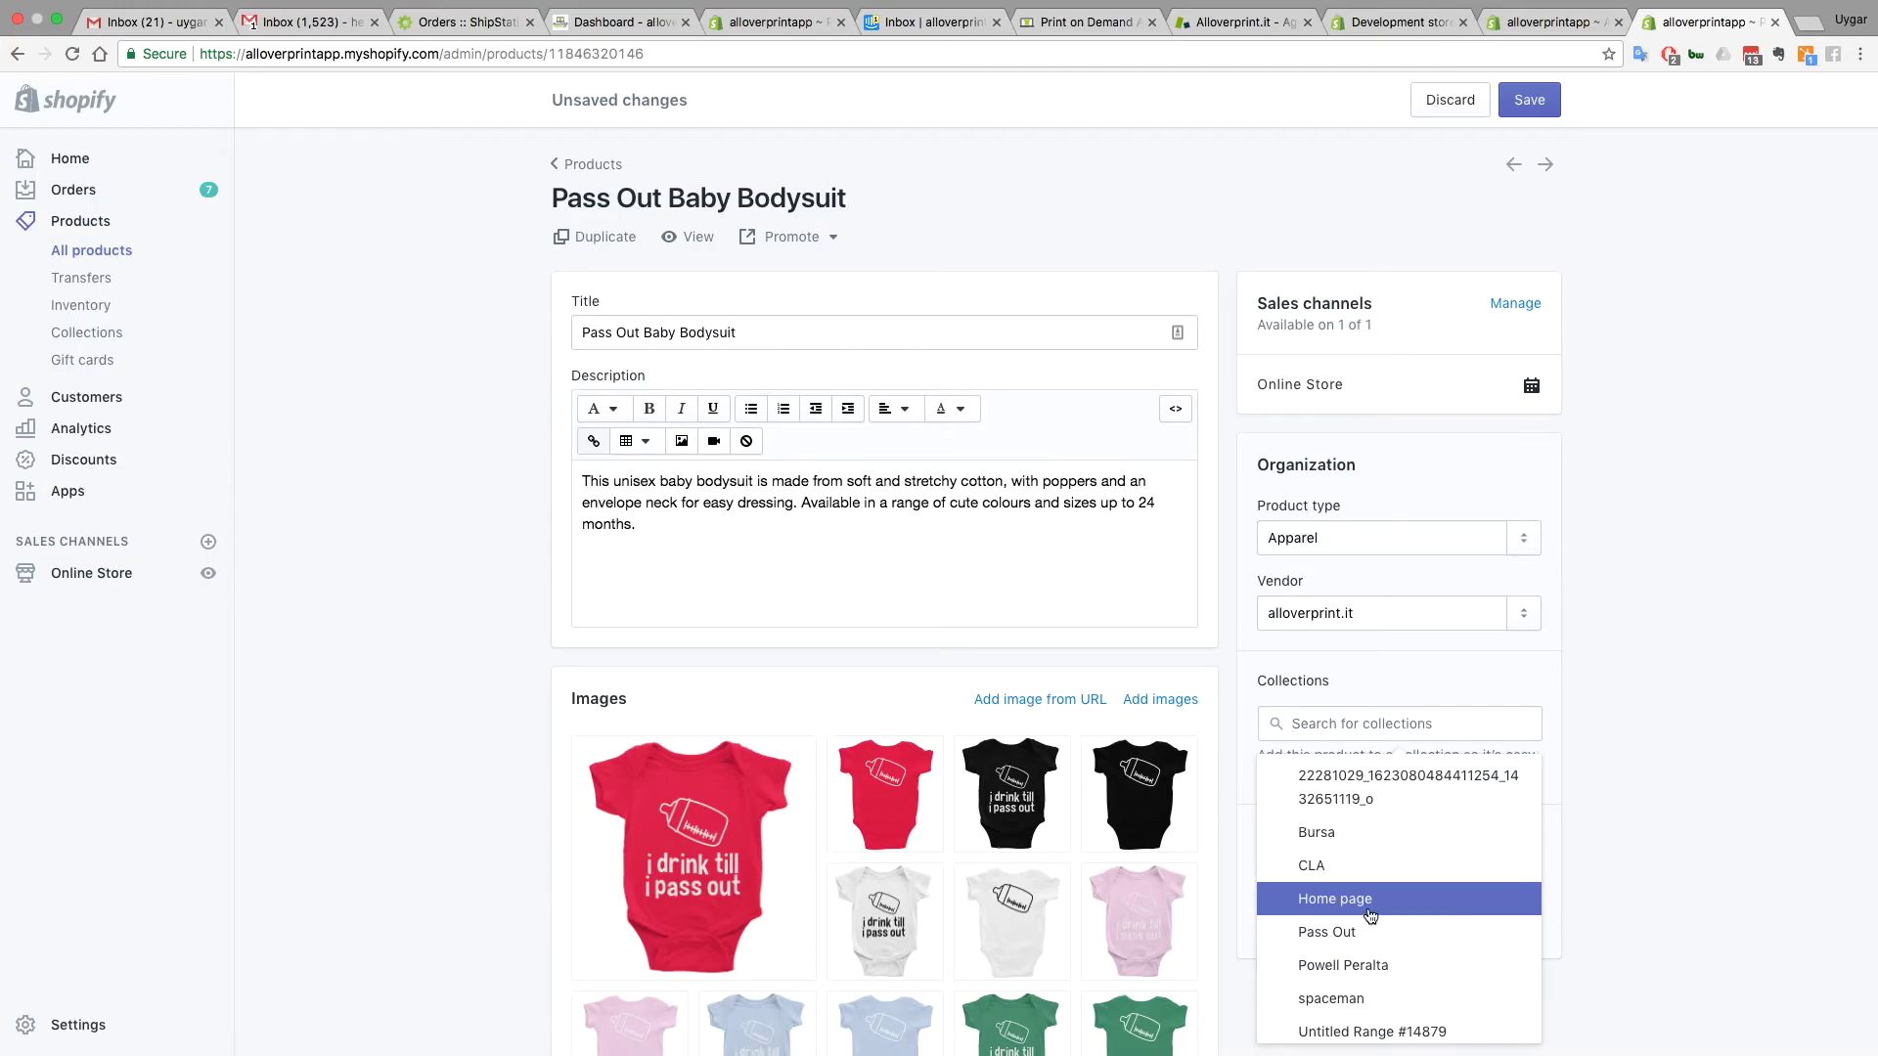
{"action": "left_click", "coordinate": [1655, 720]}
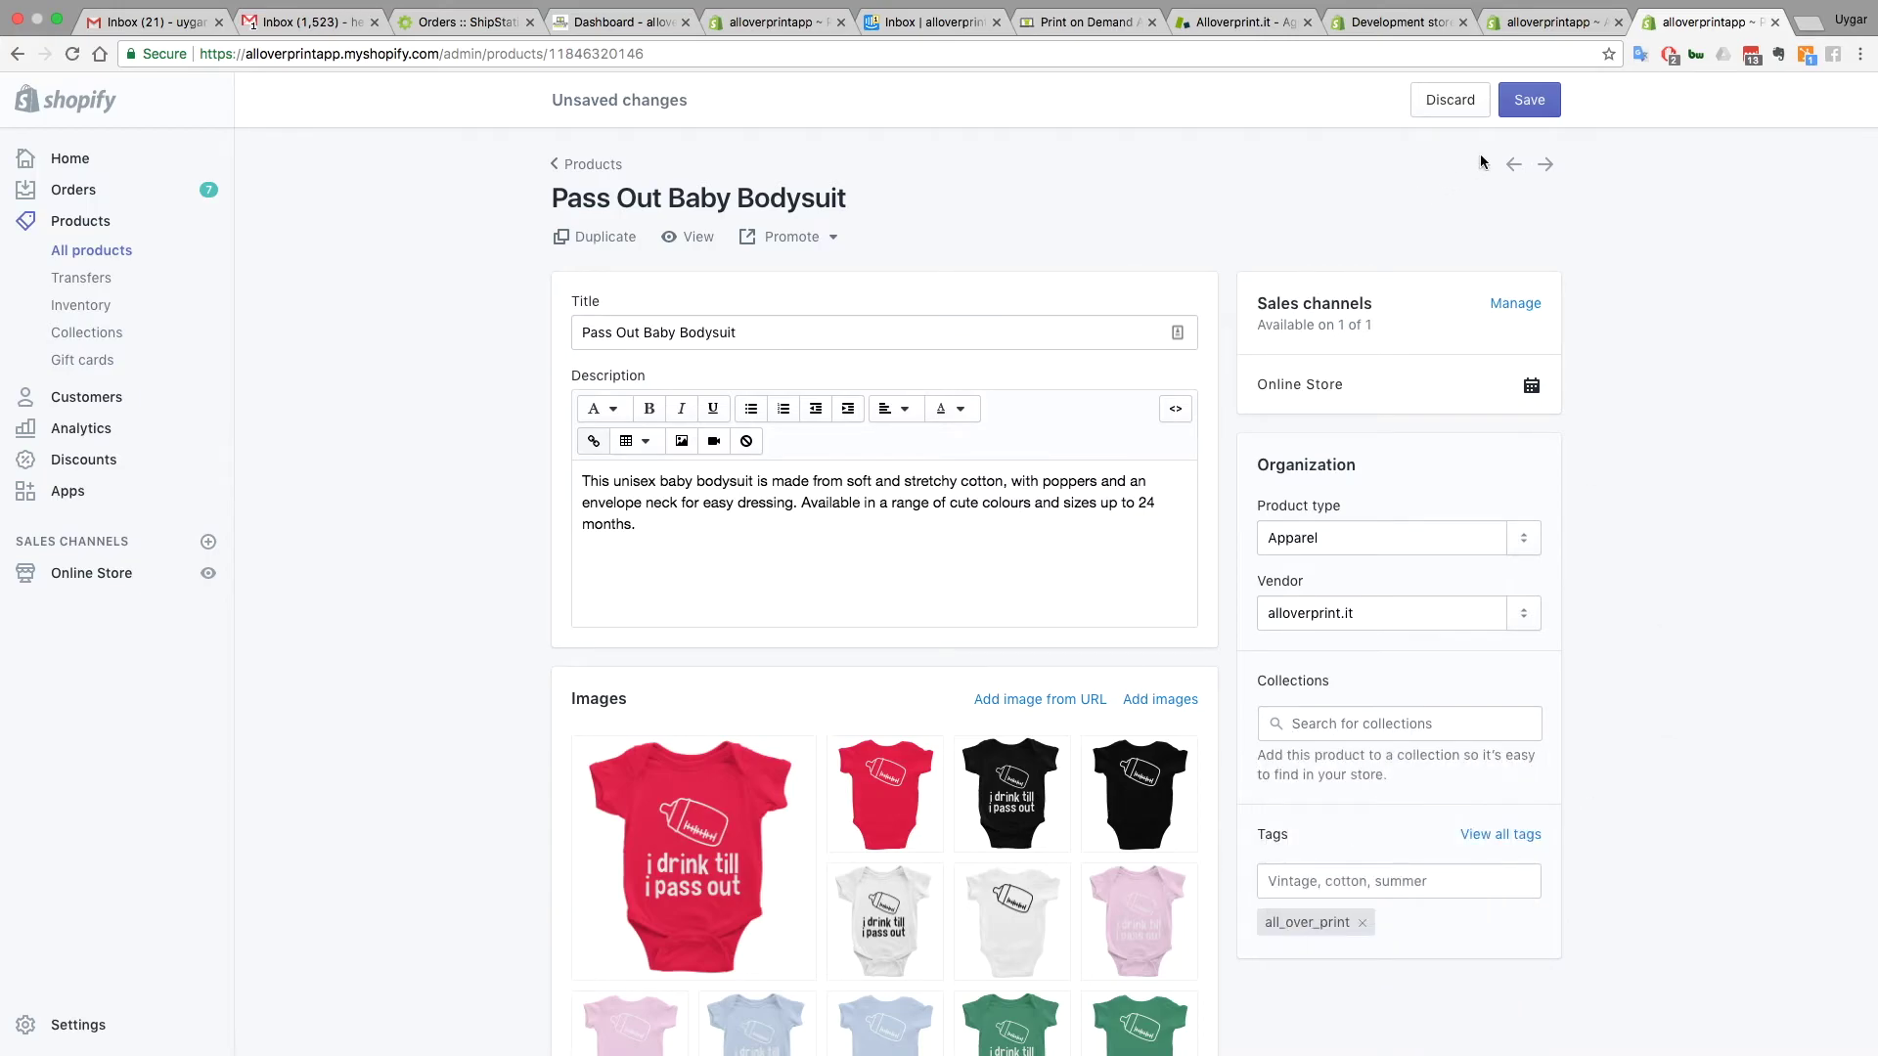
{"action": "left_click", "coordinate": [1549, 102]}
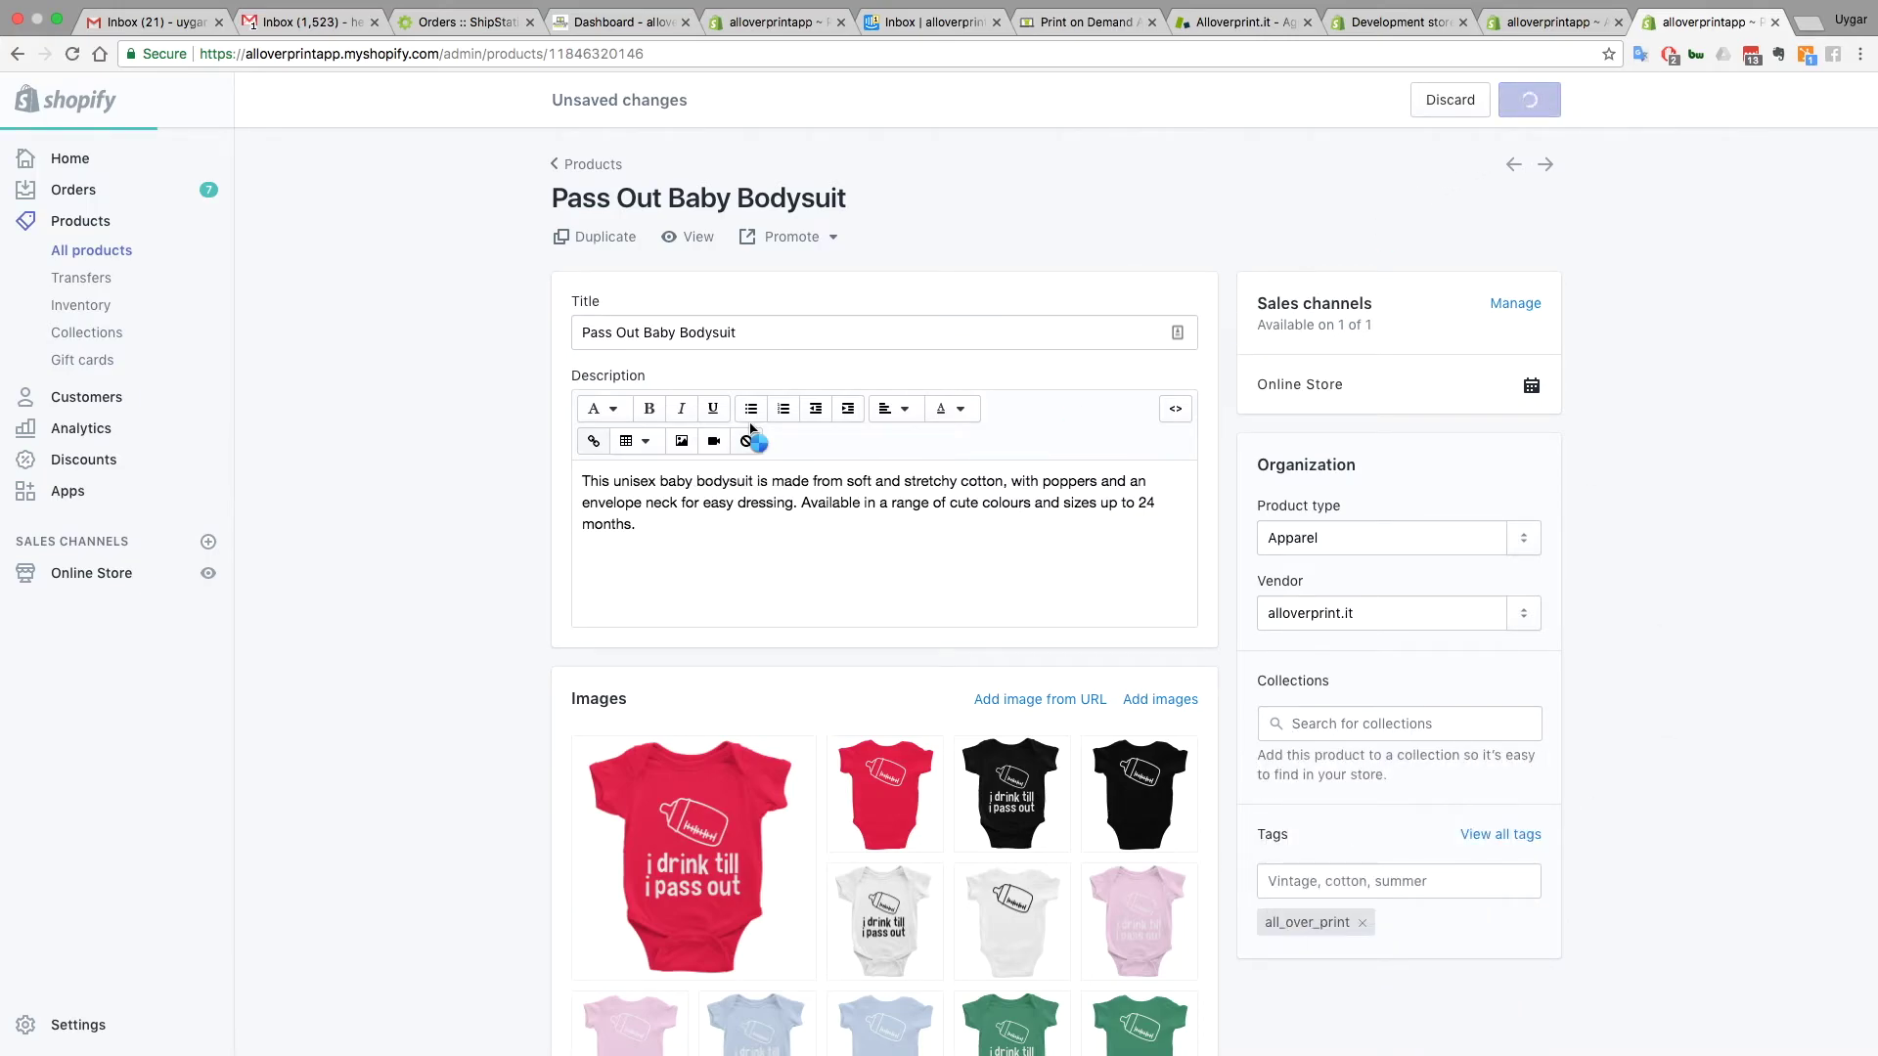
Try out editing the product title and adding trial text below the description, and scan the variants
{"action": "left_click_drag", "start_coordinate": [587, 334], "coordinate": [775, 327]}
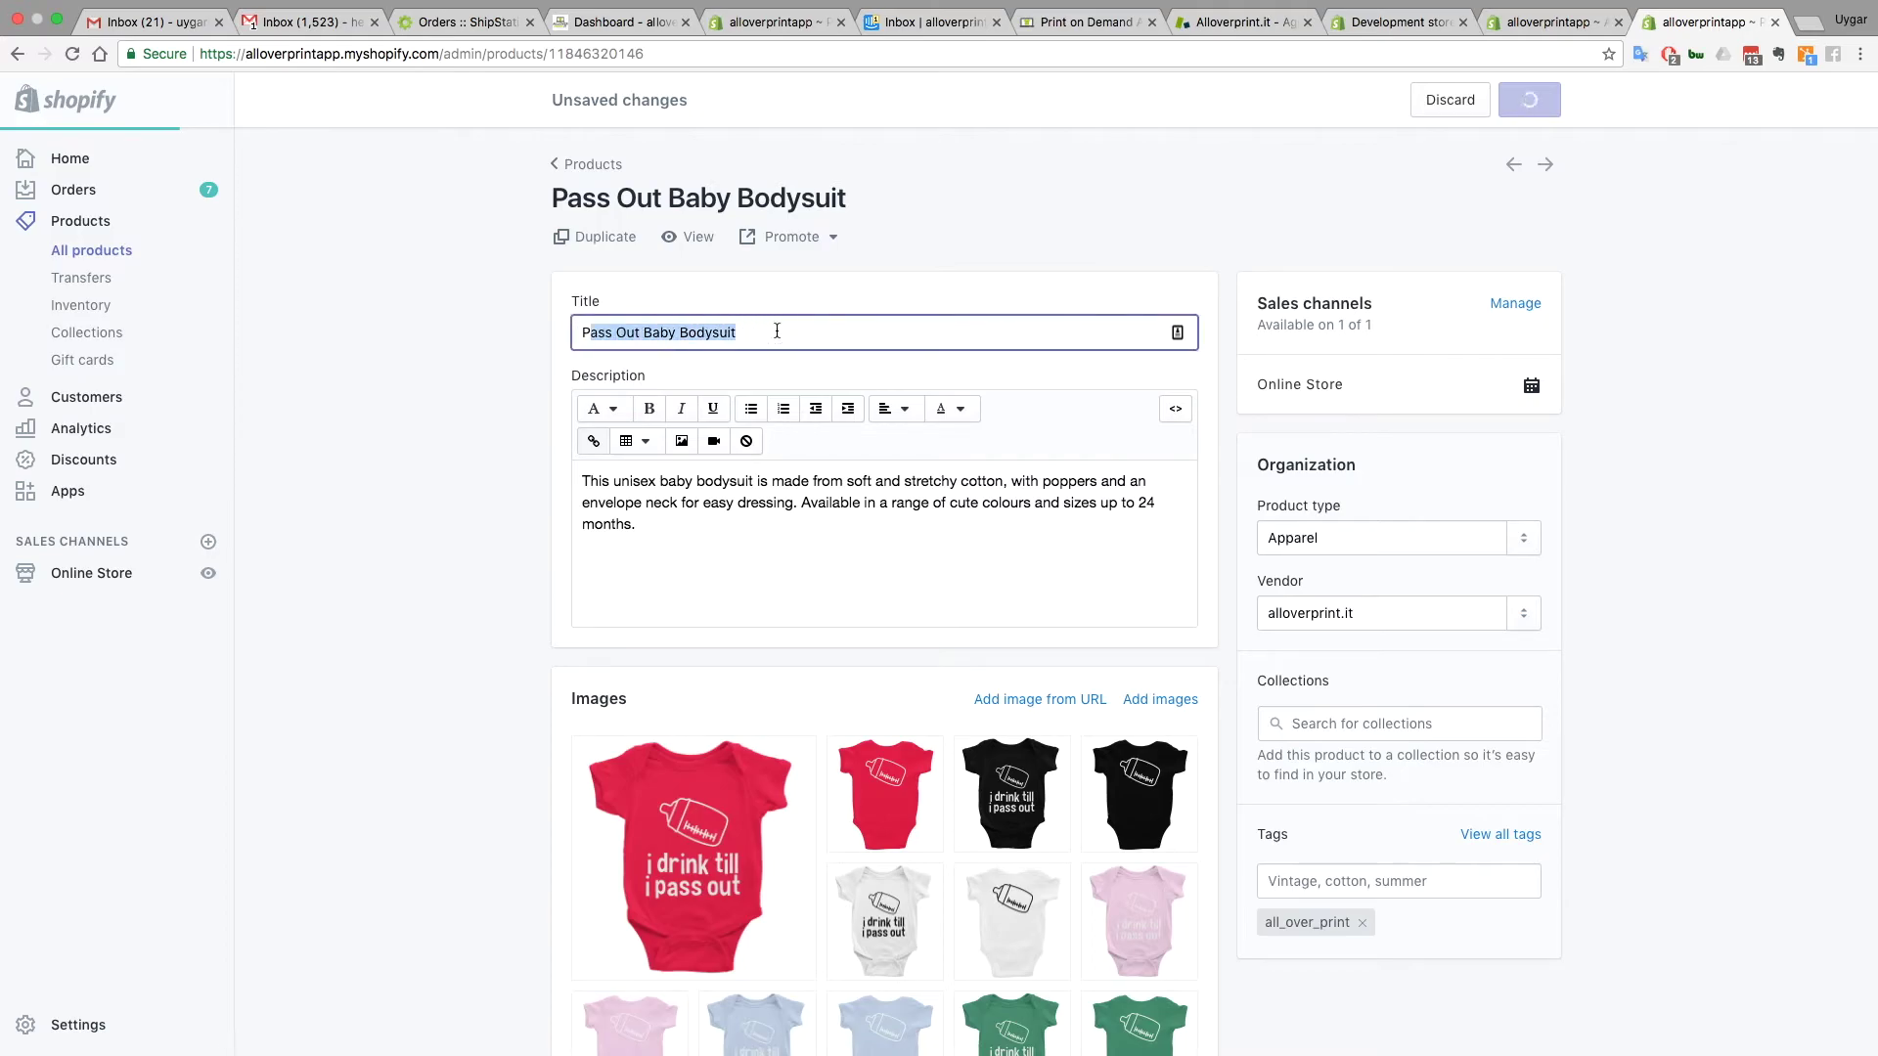
{"action": "left_click", "coordinate": [657, 524]}
{"action": "key", "text": "Return"}
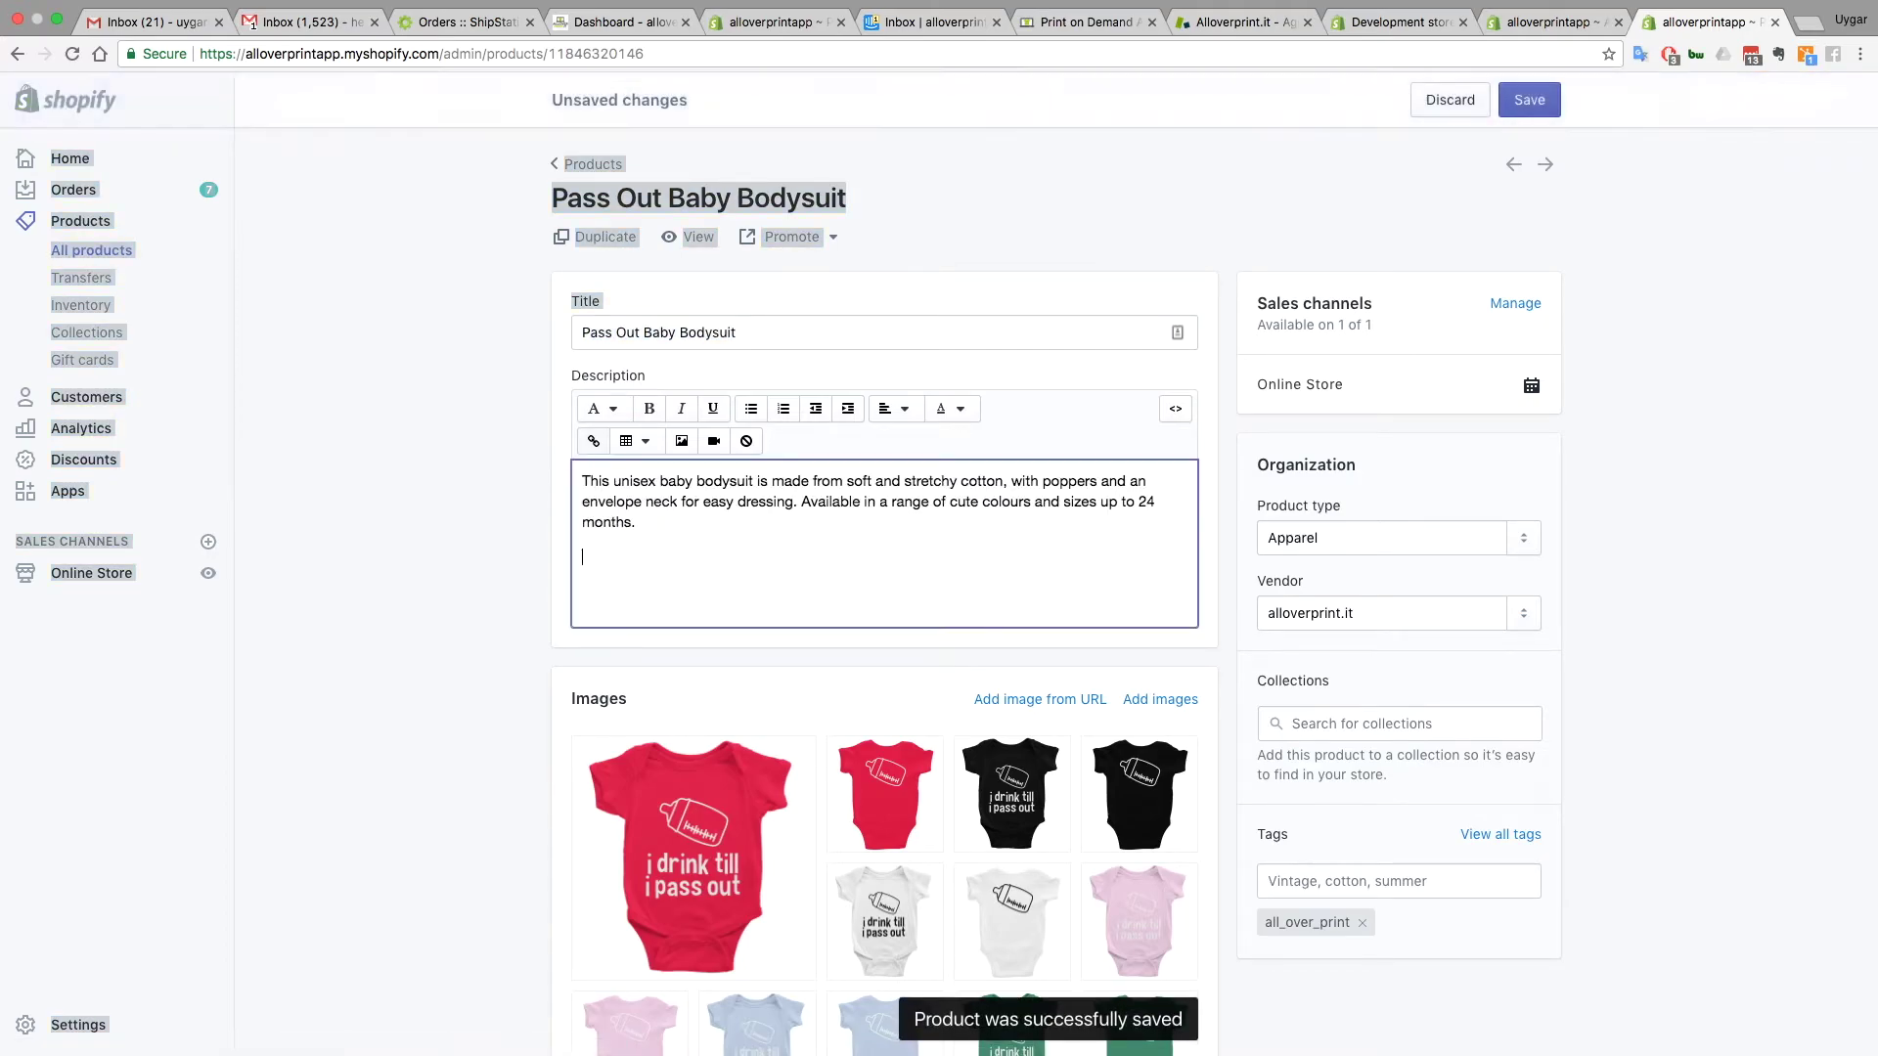
{"action": "type", "text": "dksjlsdkjs"}
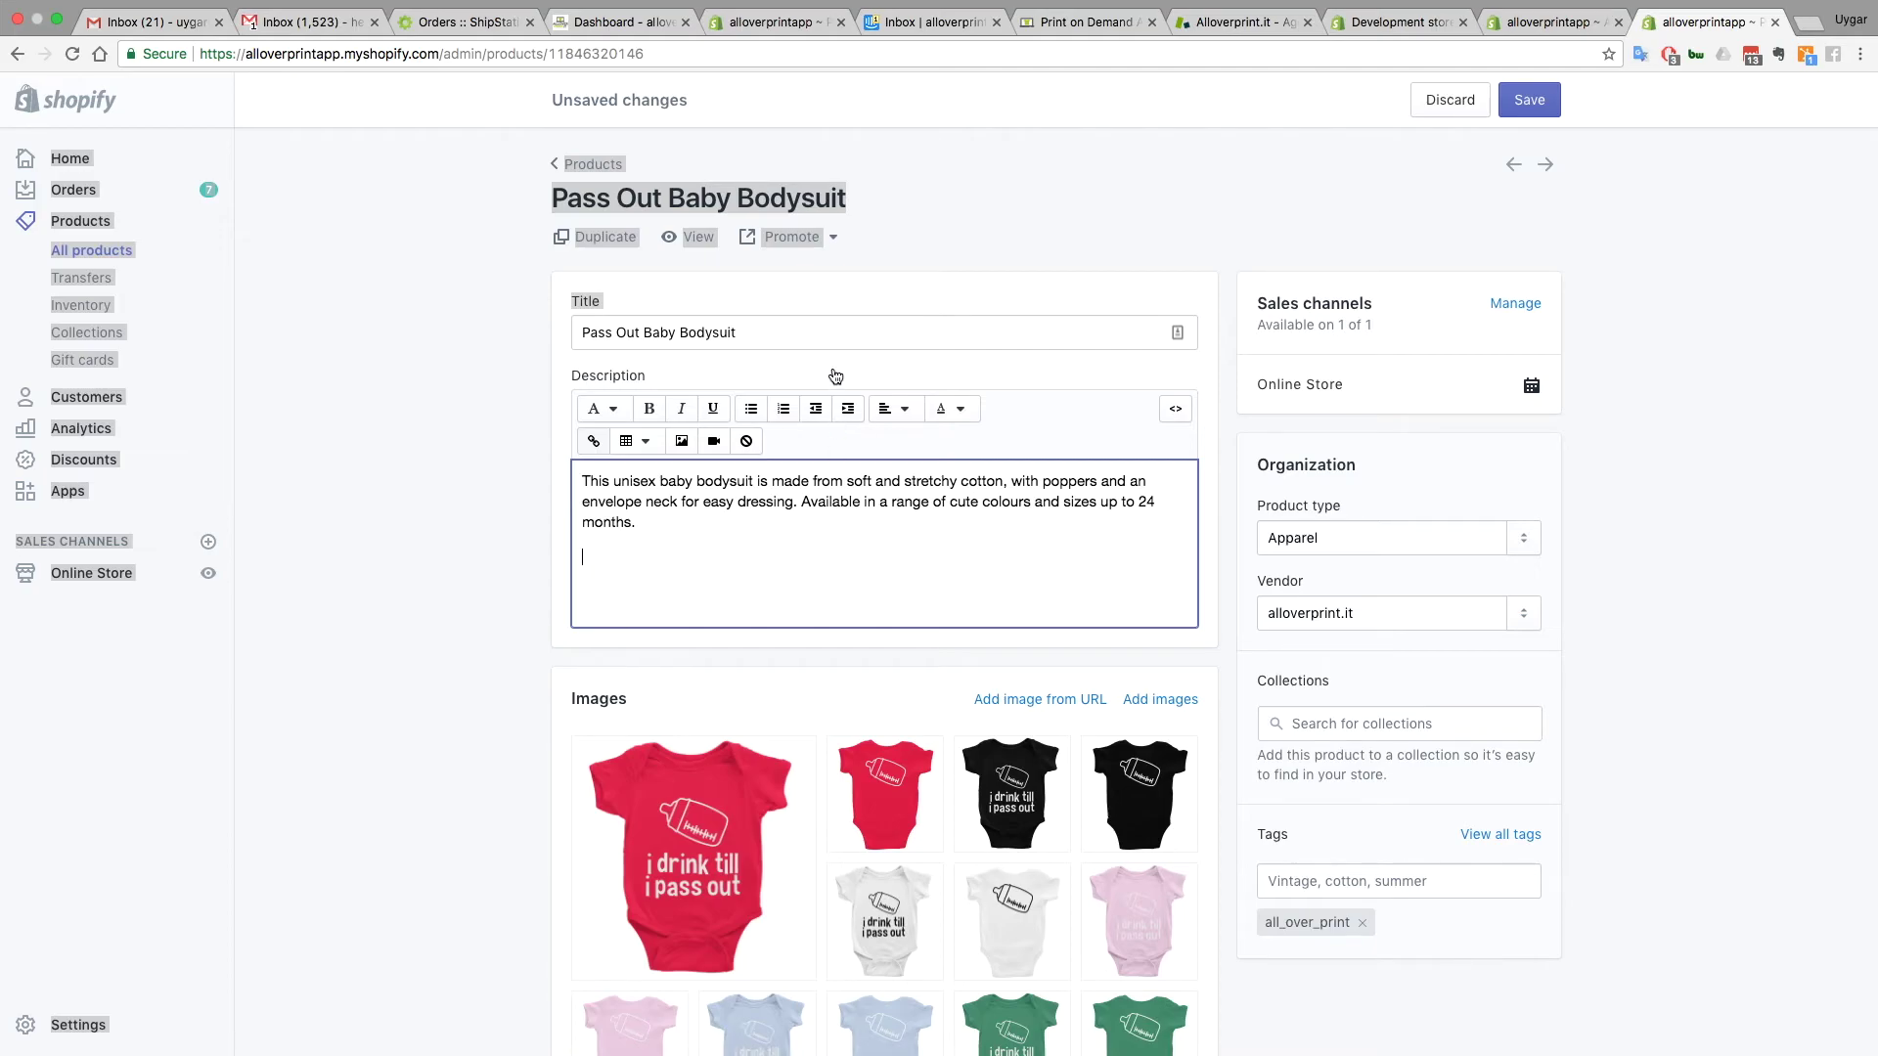
{"action": "scroll", "coordinate": [1167, 254], "scroll_direction": "down", "scroll_amount": 10}
{"action": "scroll", "coordinate": [1168, 259], "scroll_direction": "down", "scroll_amount": 10}
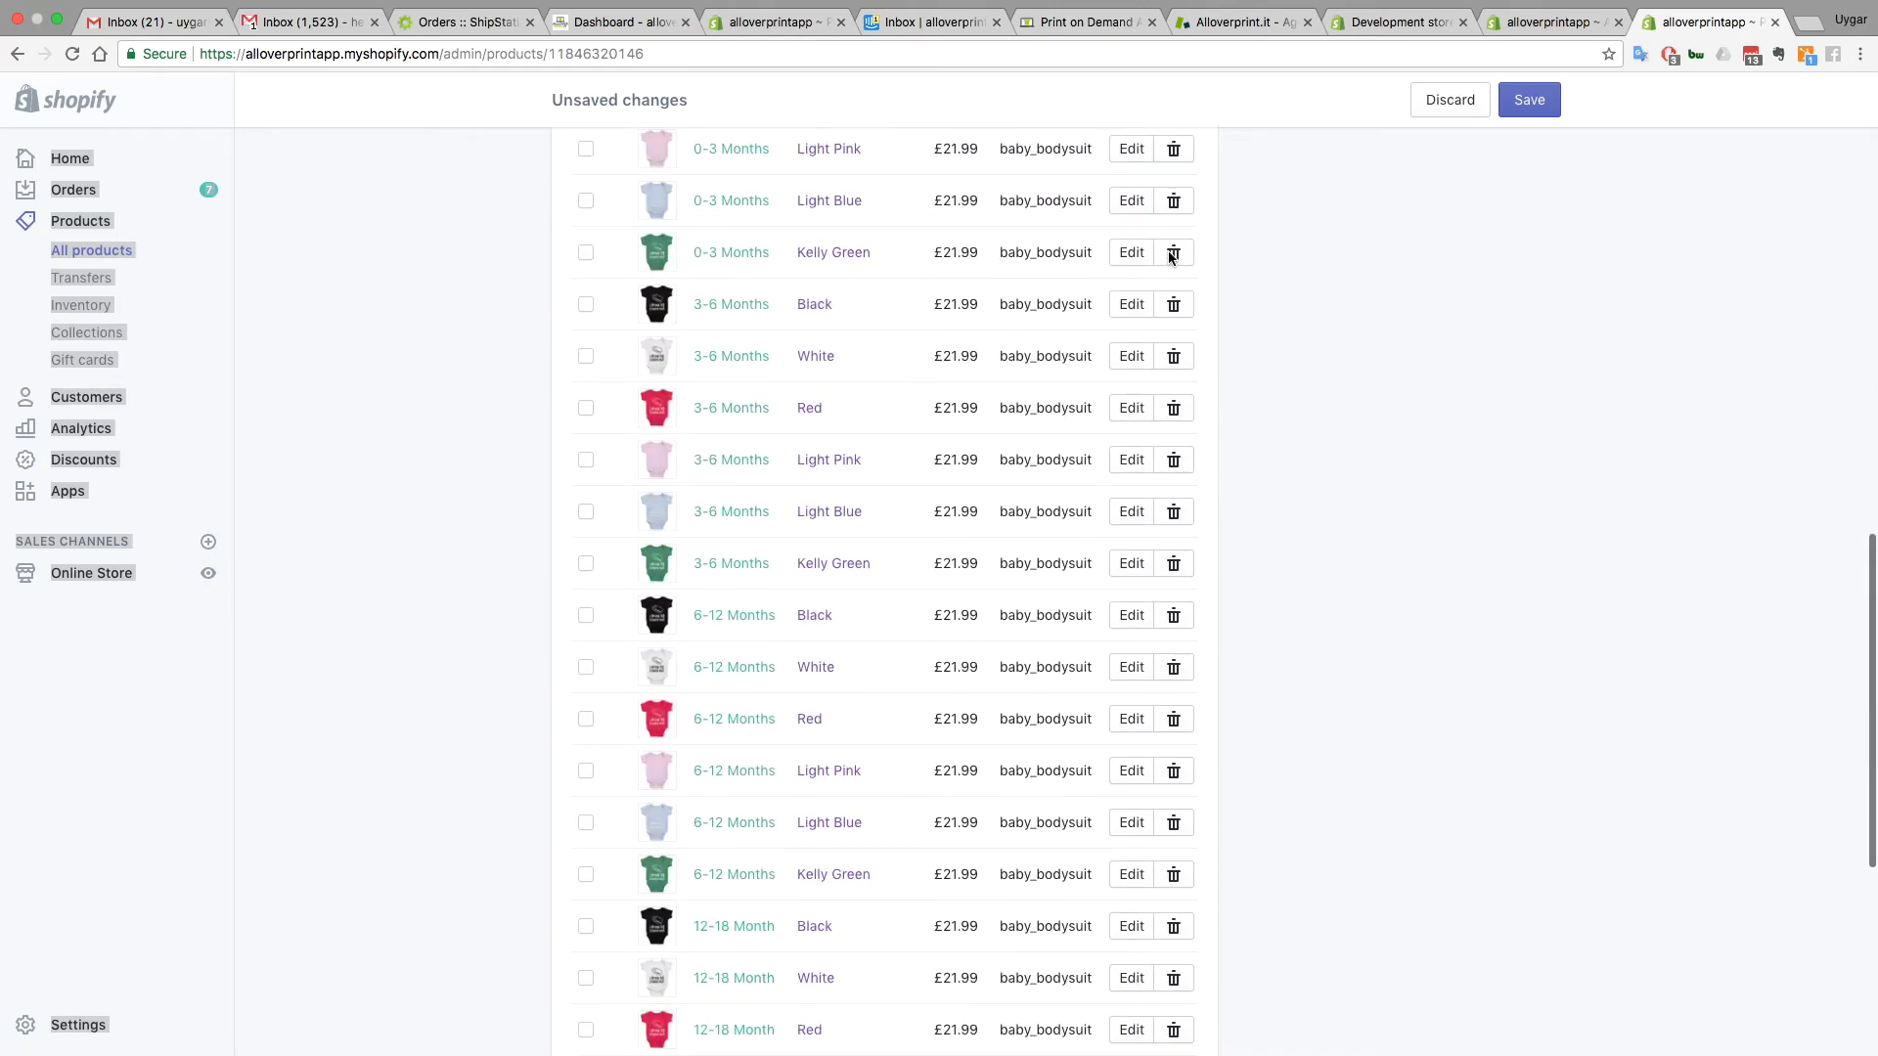
{"action": "scroll", "coordinate": [1168, 258], "scroll_direction": "up", "scroll_amount": 20}
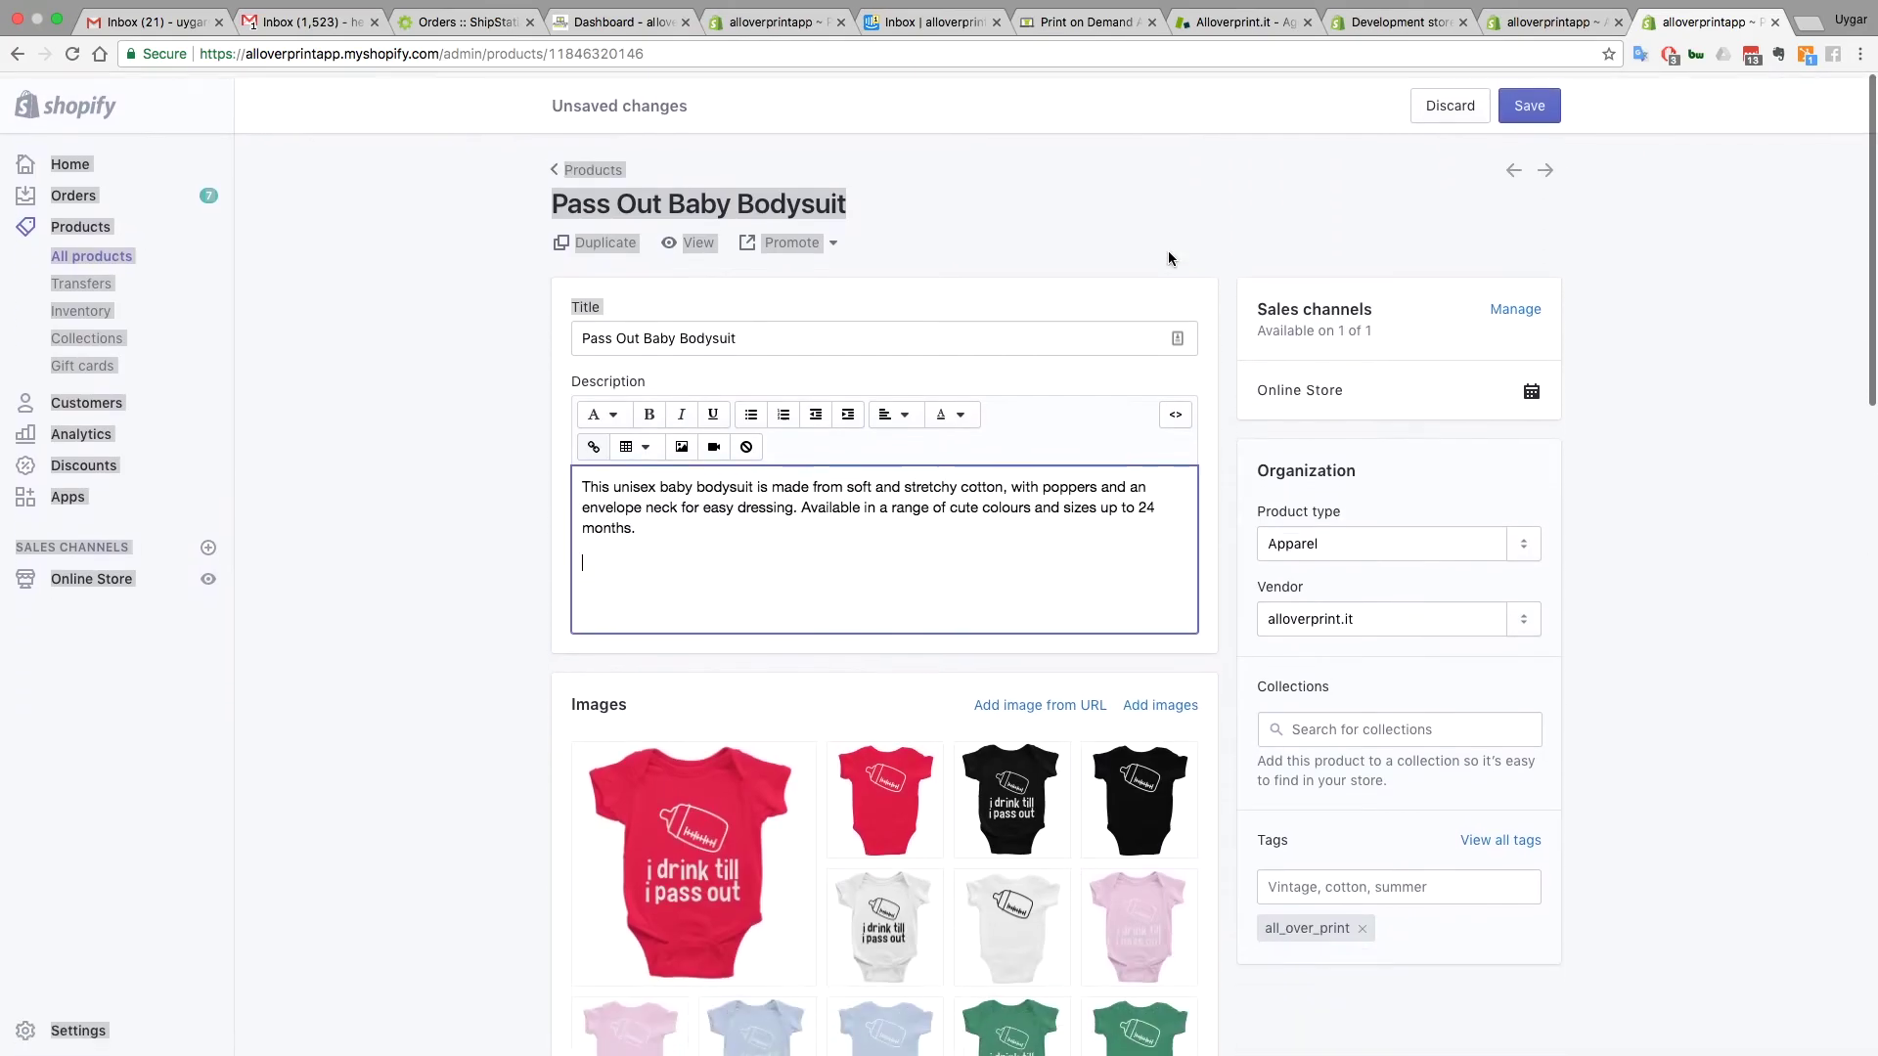
{"action": "left_click", "coordinate": [806, 266]}
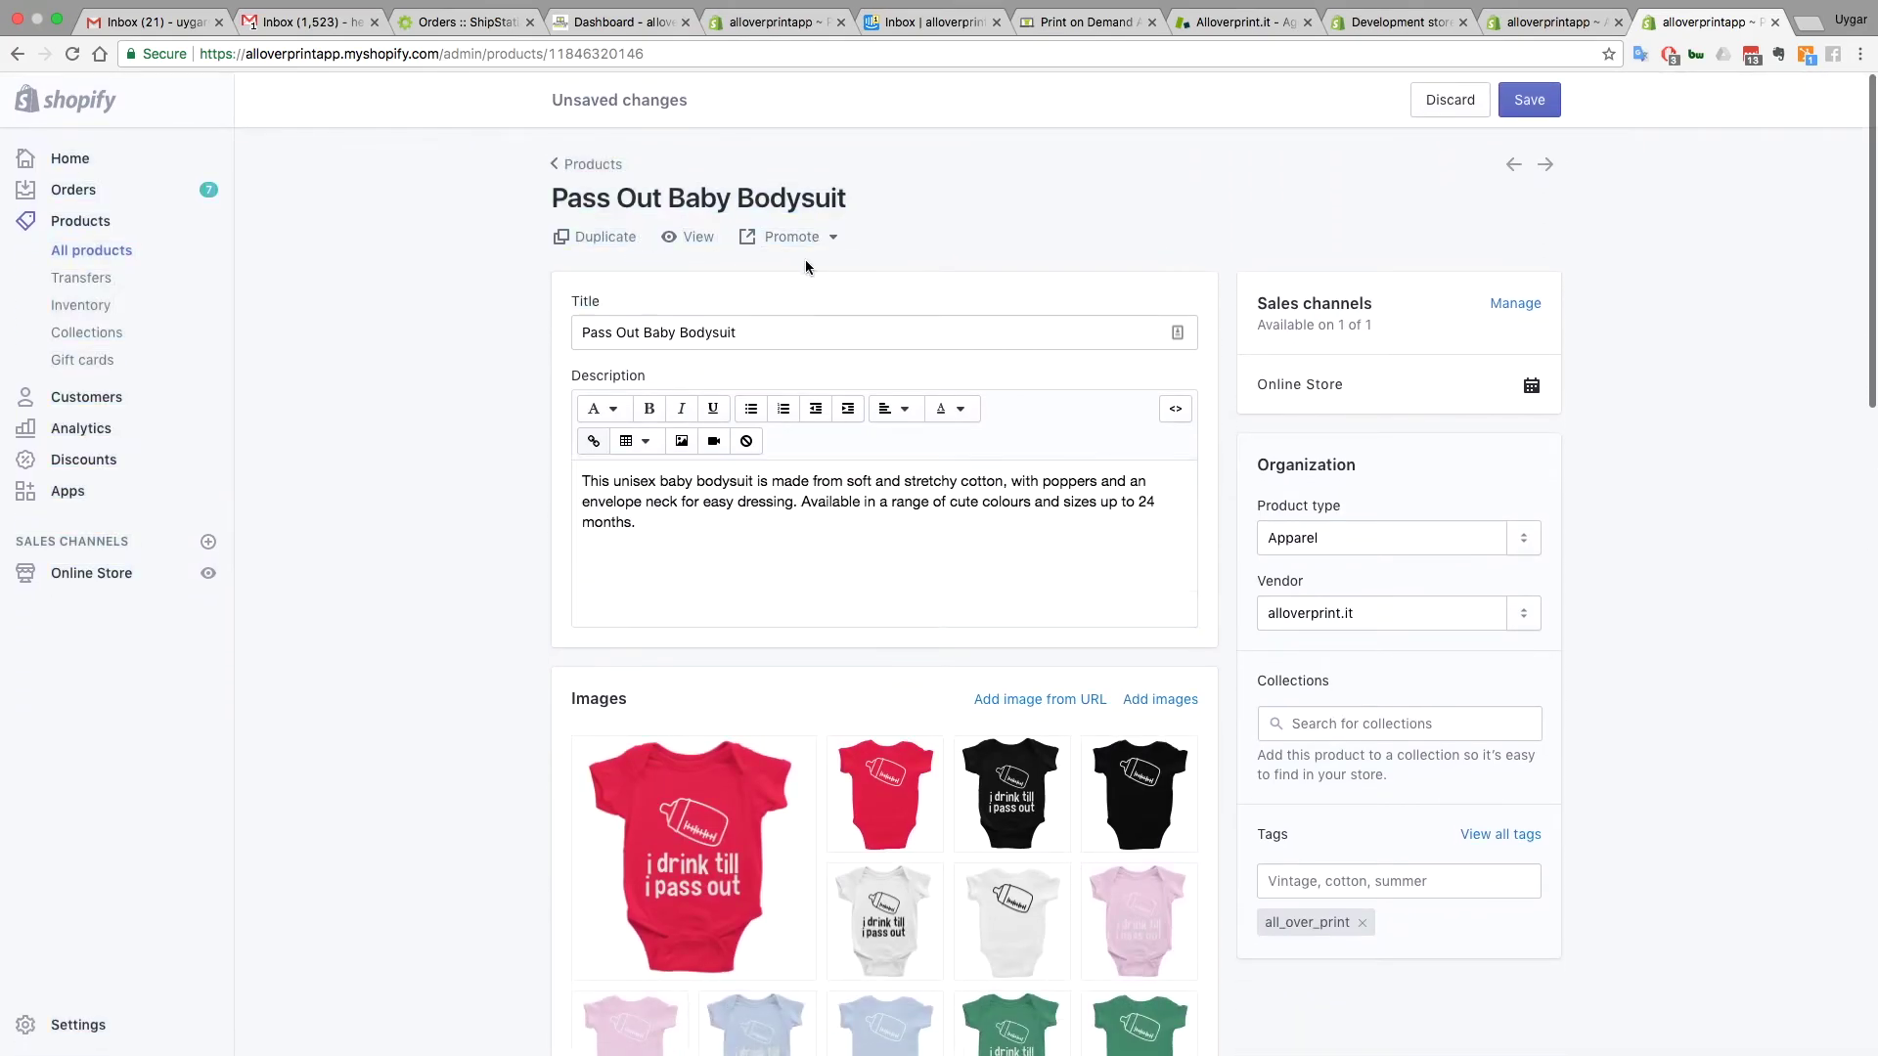
Open the bodysuit's storefront page and view its red front, red back and black front images
{"action": "left_click", "coordinate": [690, 239]}
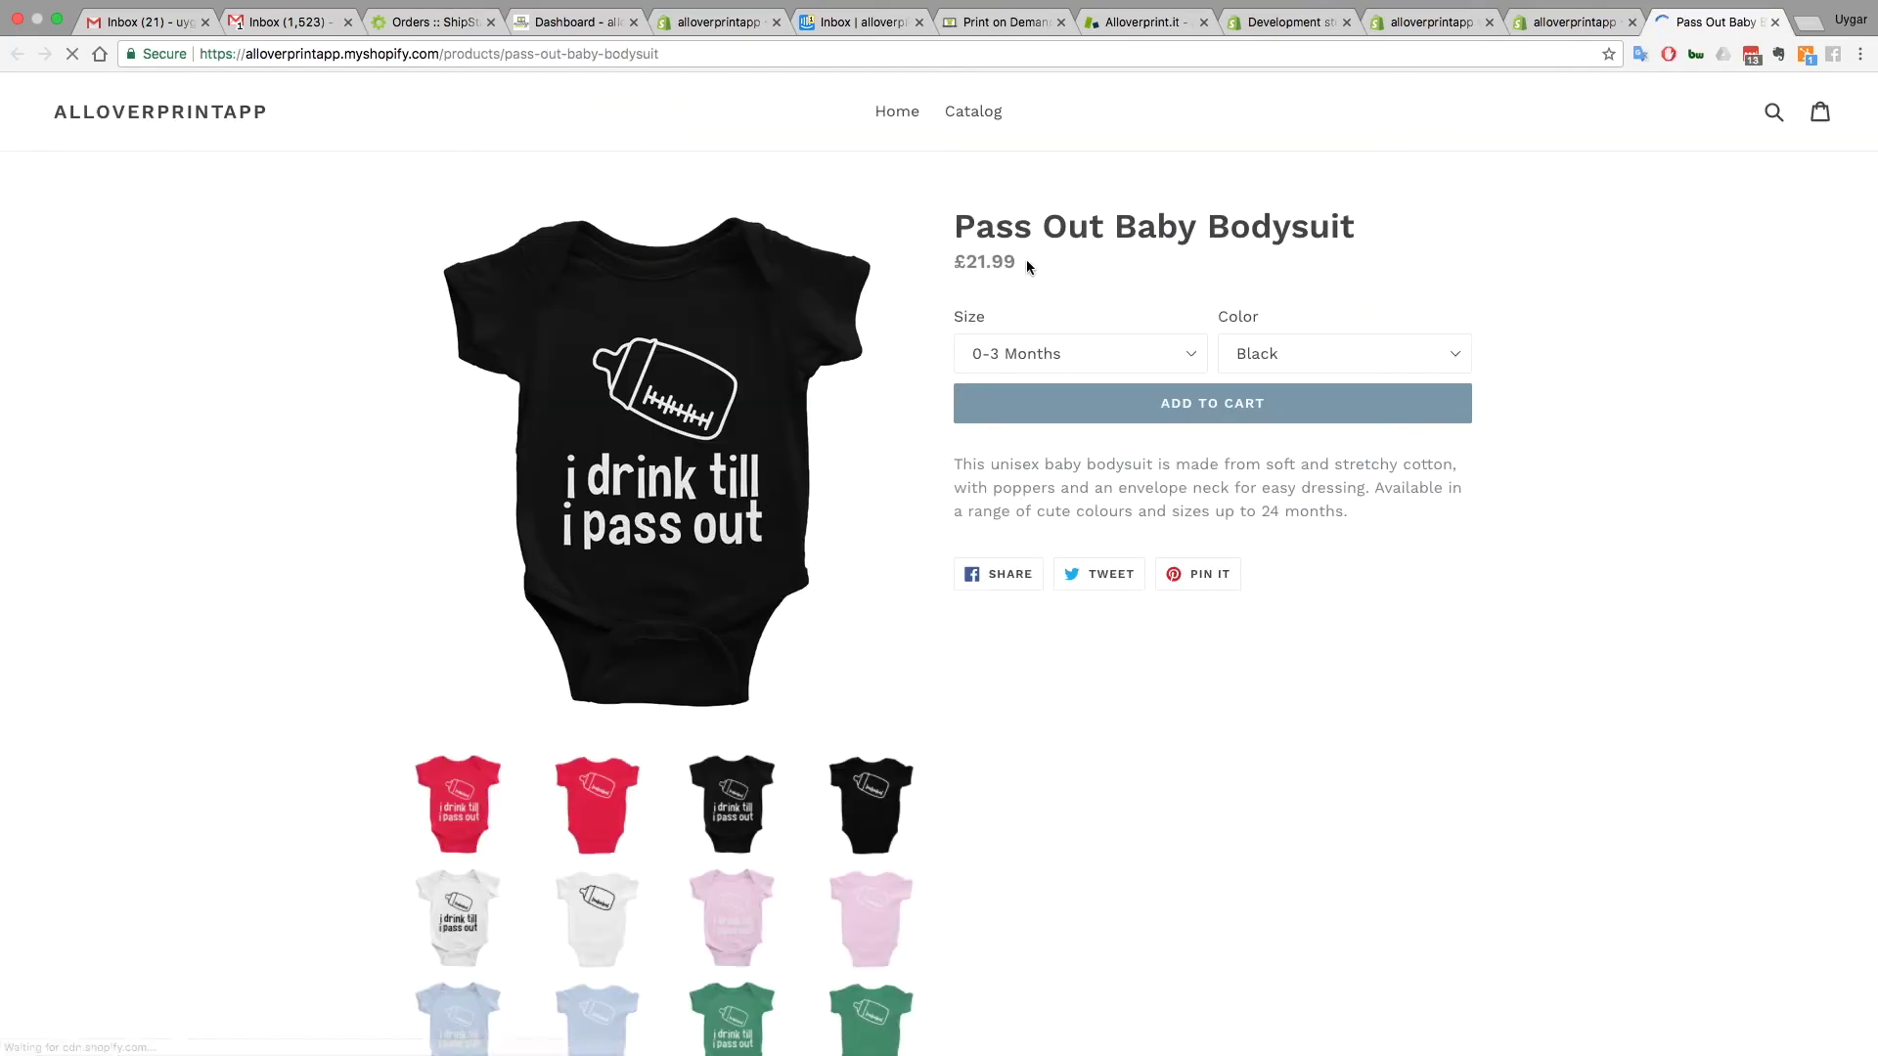
{"action": "scroll", "coordinate": [954, 601], "scroll_direction": "down", "scroll_amount": 3}
{"action": "left_click", "coordinate": [463, 622]}
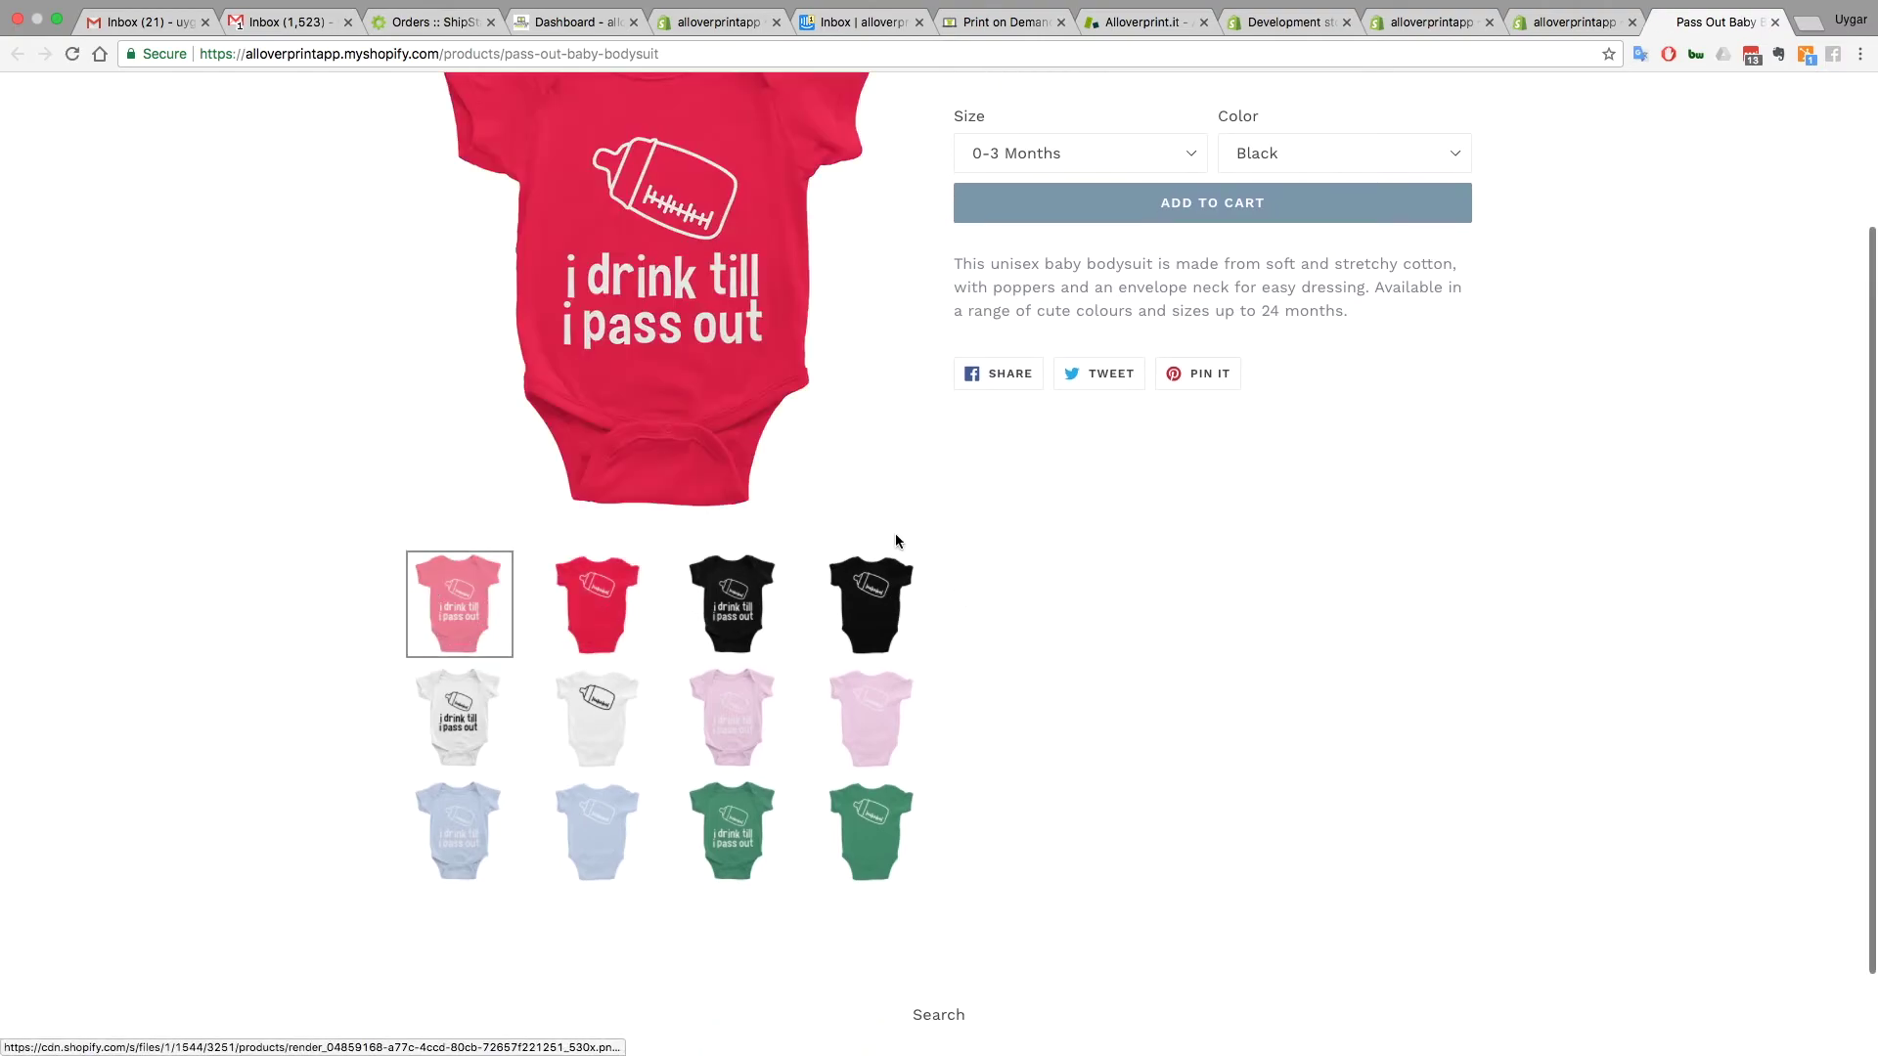
{"action": "left_click", "coordinate": [634, 600]}
{"action": "left_click", "coordinate": [717, 594]}
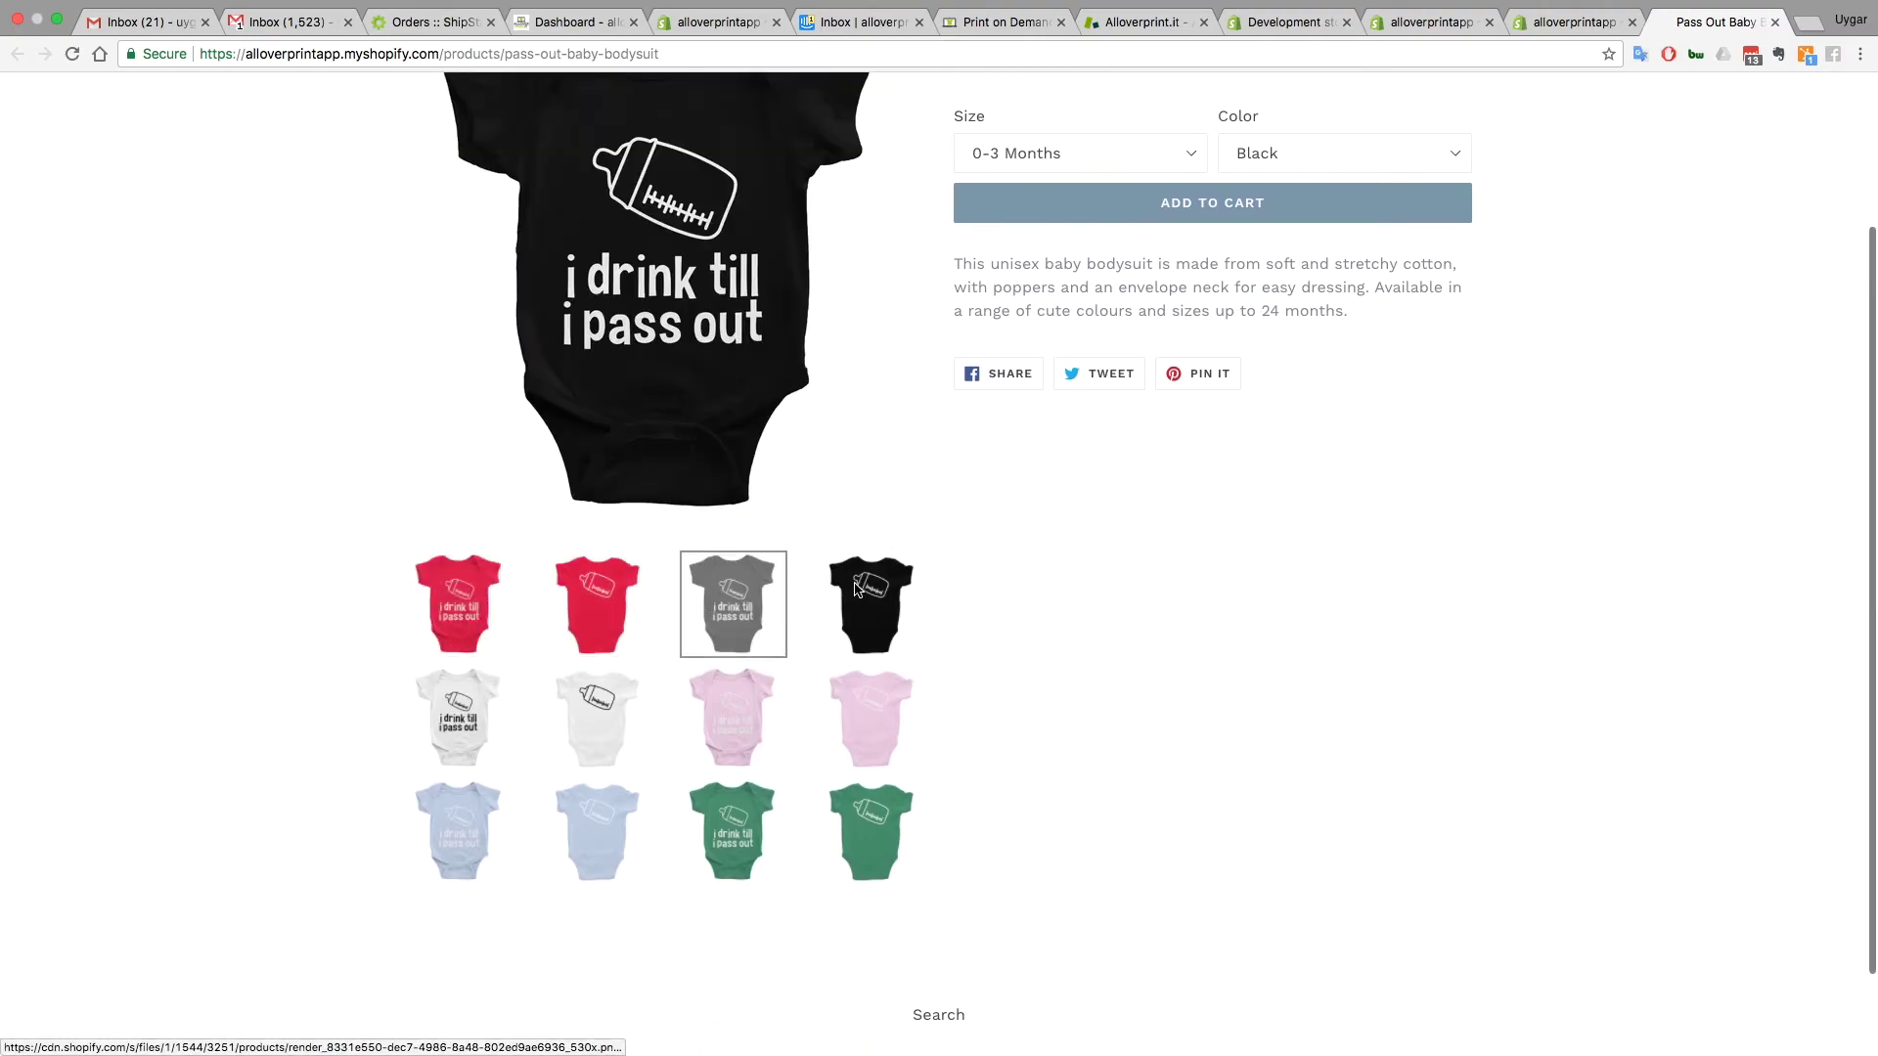
Look through the available sizes on the storefront page and display the red back image
{"action": "scroll", "coordinate": [853, 582], "scroll_direction": "up", "scroll_amount": 3}
{"action": "left_click", "coordinate": [1041, 339]}
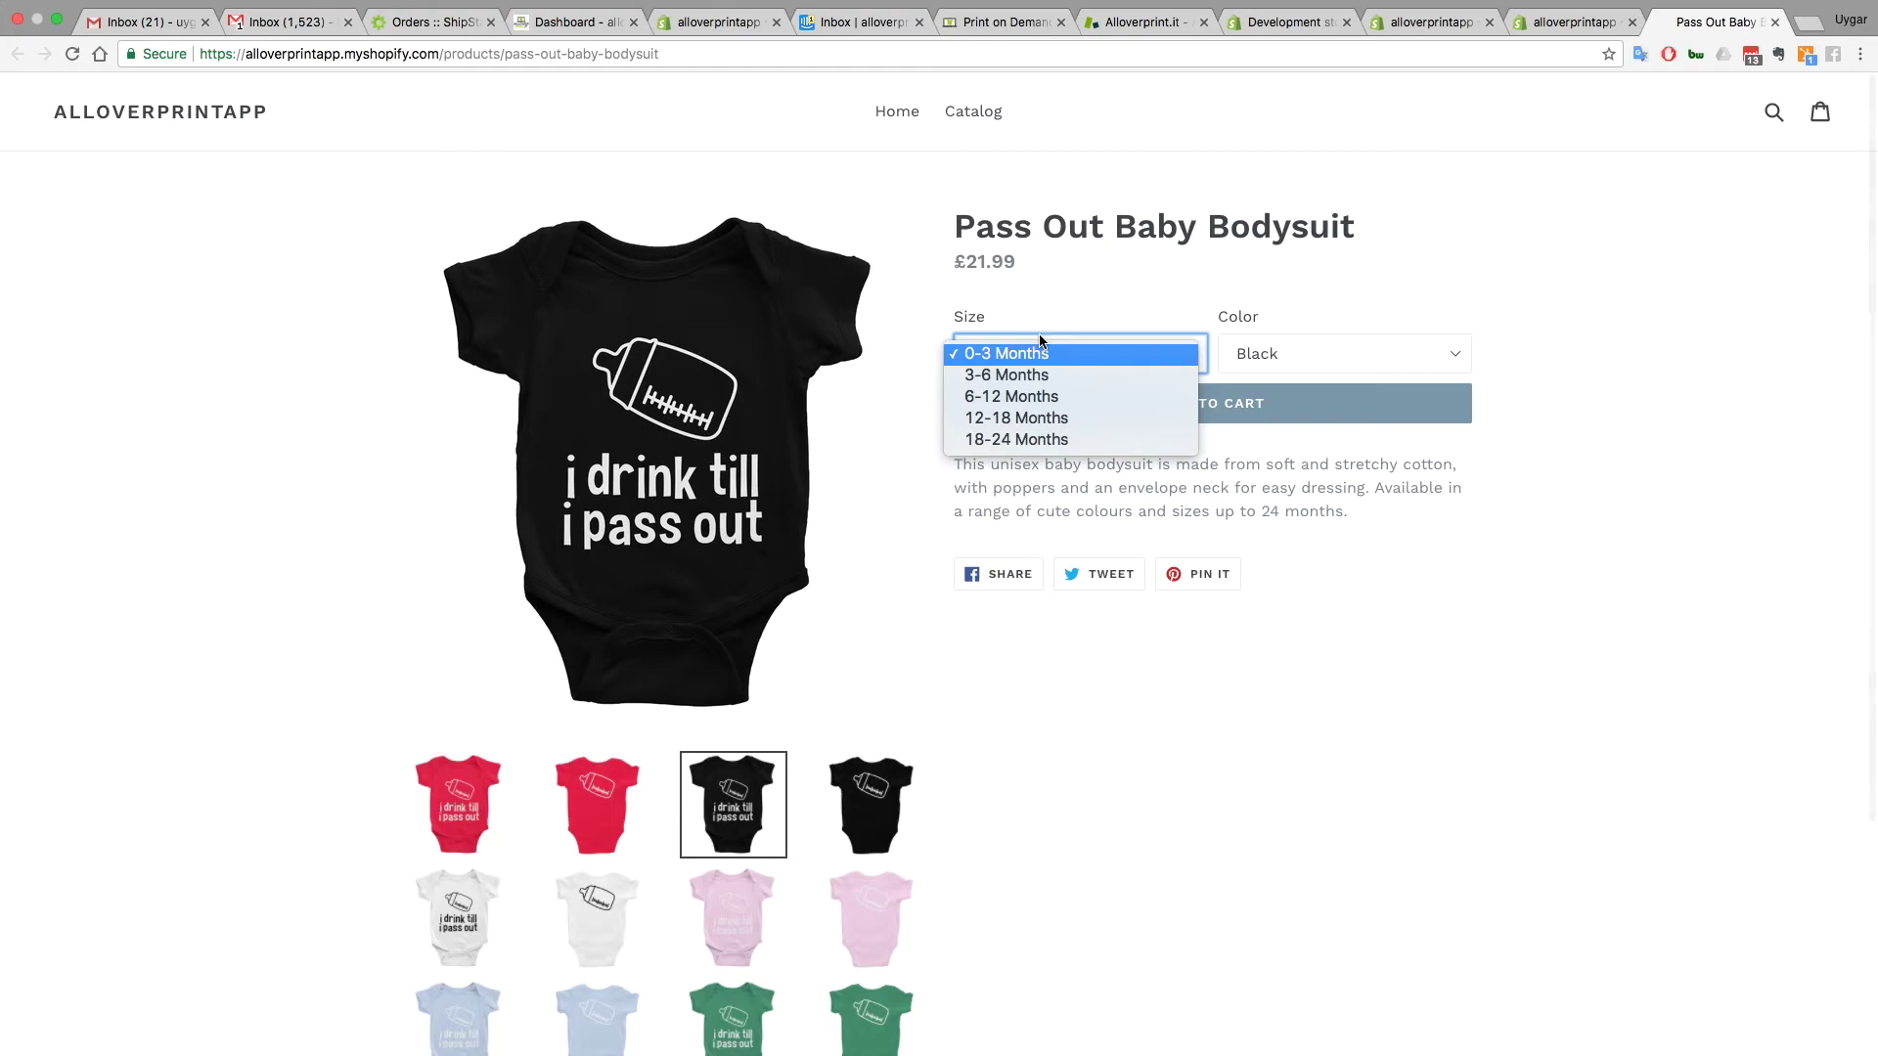
{"action": "left_click", "coordinate": [1042, 339]}
{"action": "left_click", "coordinate": [1043, 343]}
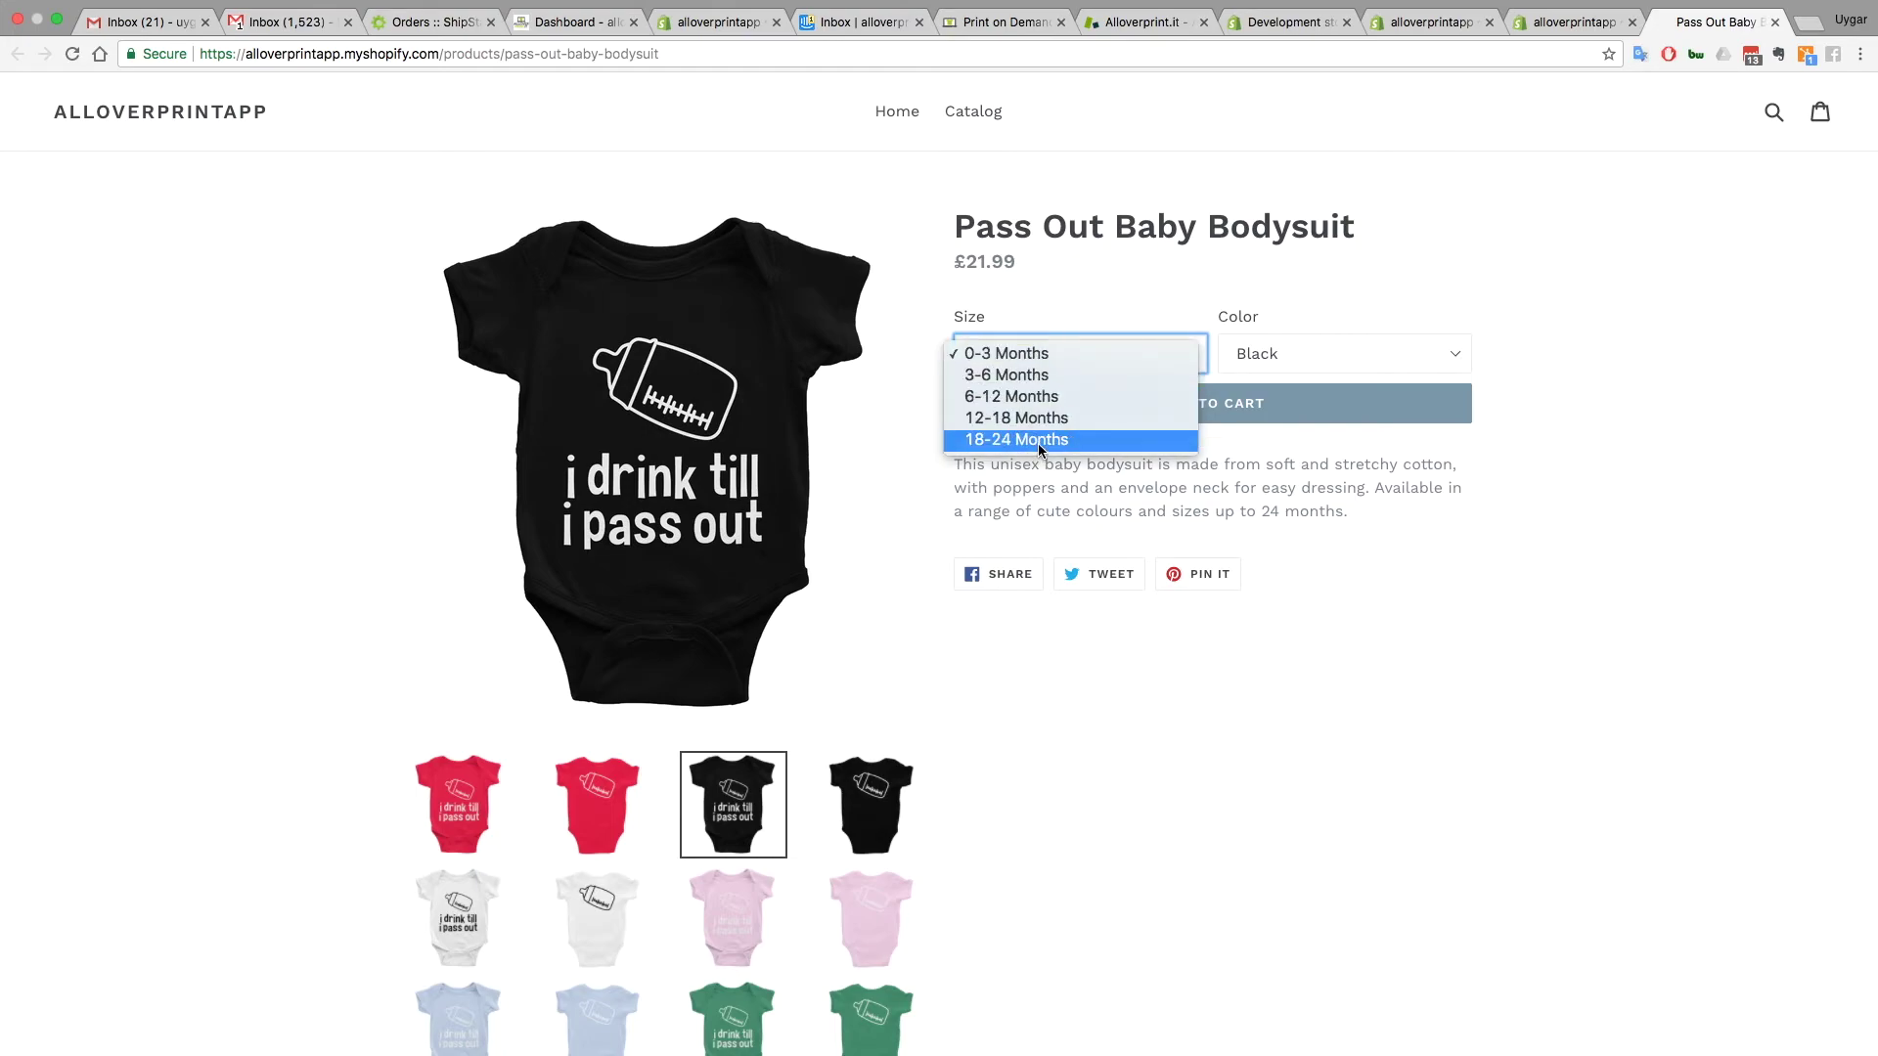
{"action": "left_click", "coordinate": [575, 794]}
{"action": "left_click", "coordinate": [604, 794]}
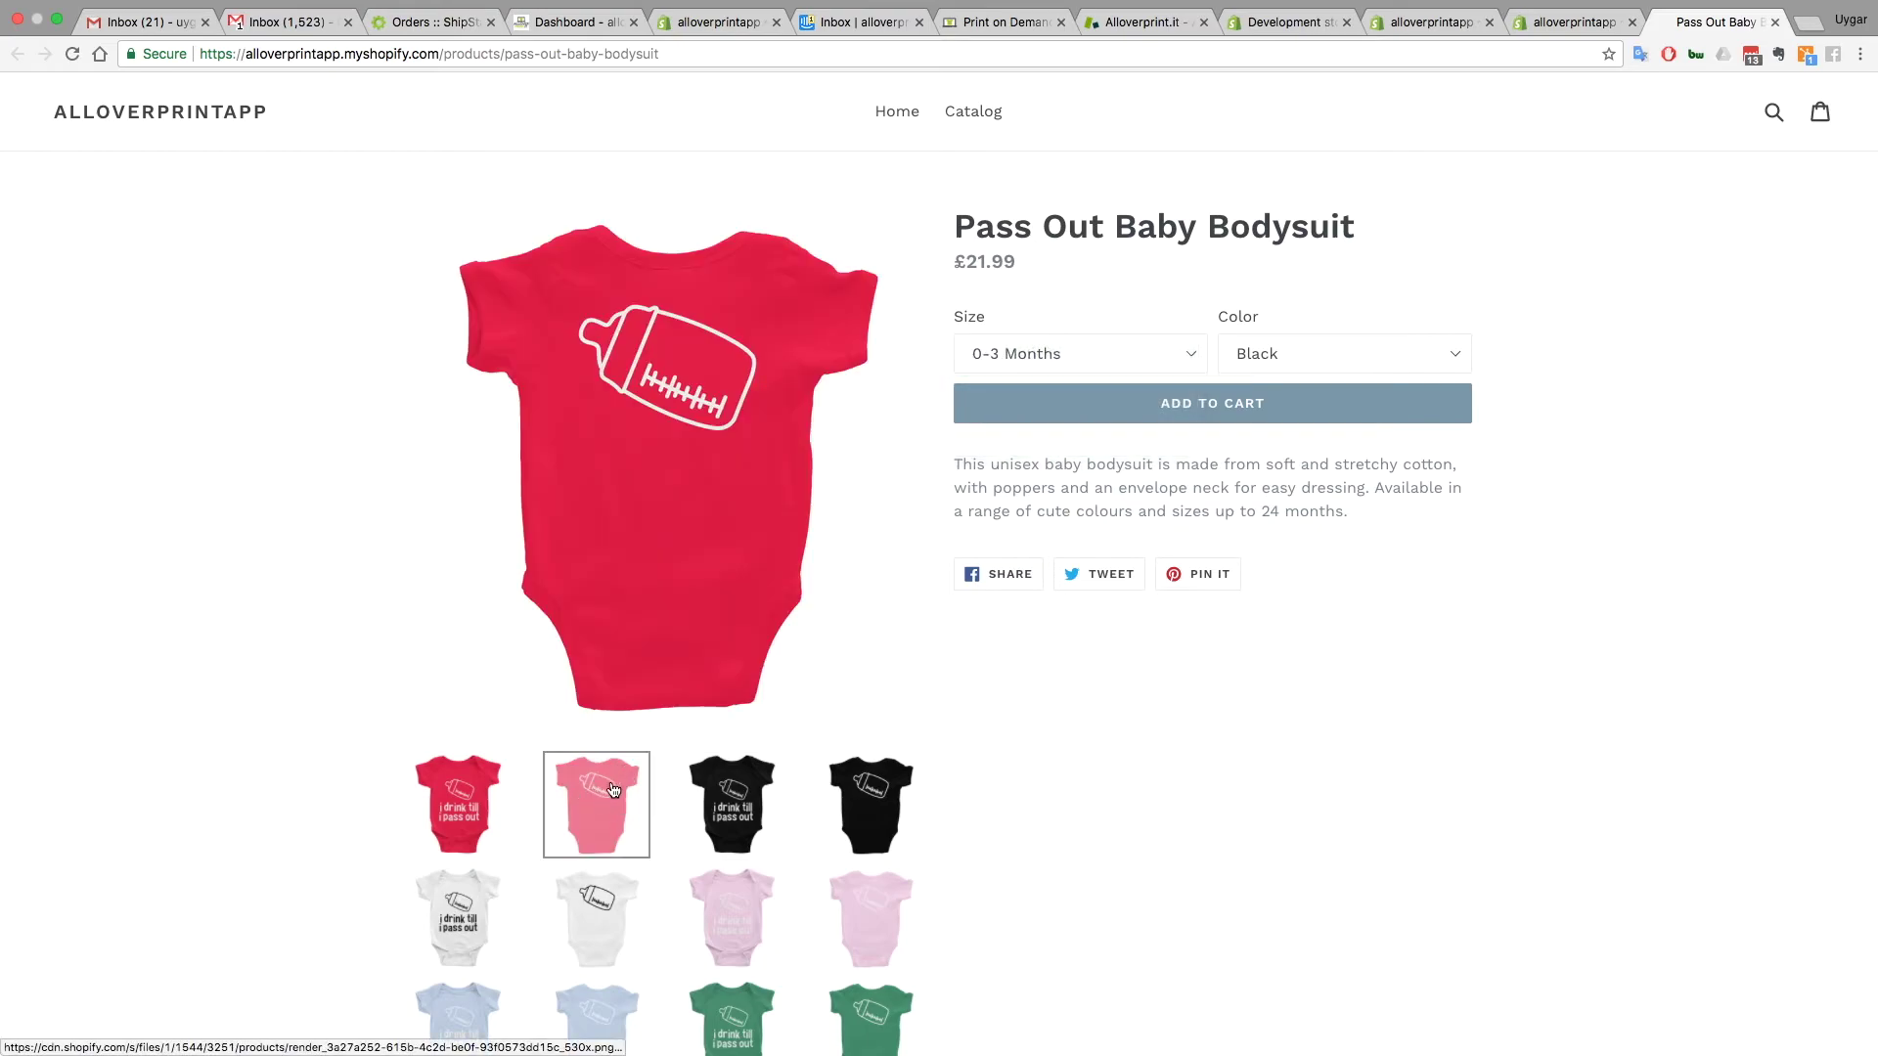
{"action": "left_click", "coordinate": [1076, 353]}
{"action": "left_click", "coordinate": [902, 483]}
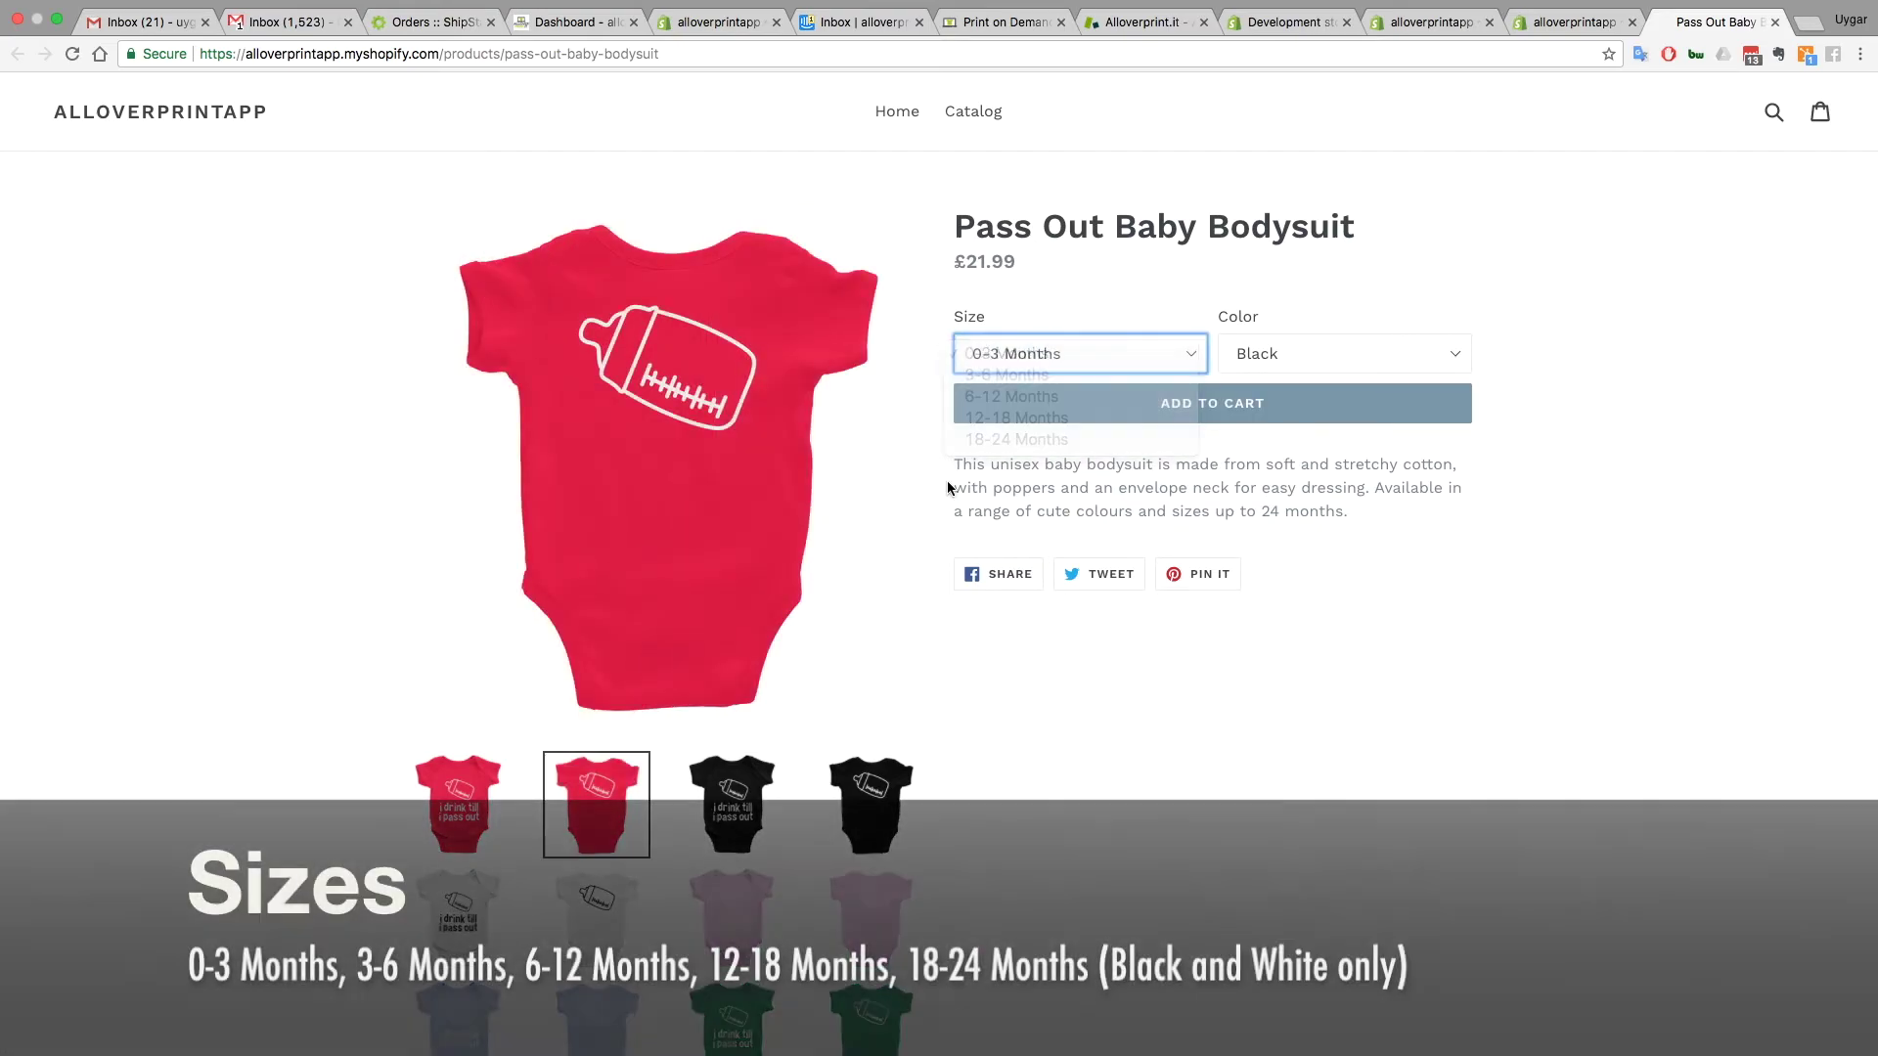
Choose Red as the bodysuit's color and check its availability in size 18-24 Months
{"action": "left_click", "coordinate": [1281, 353]}
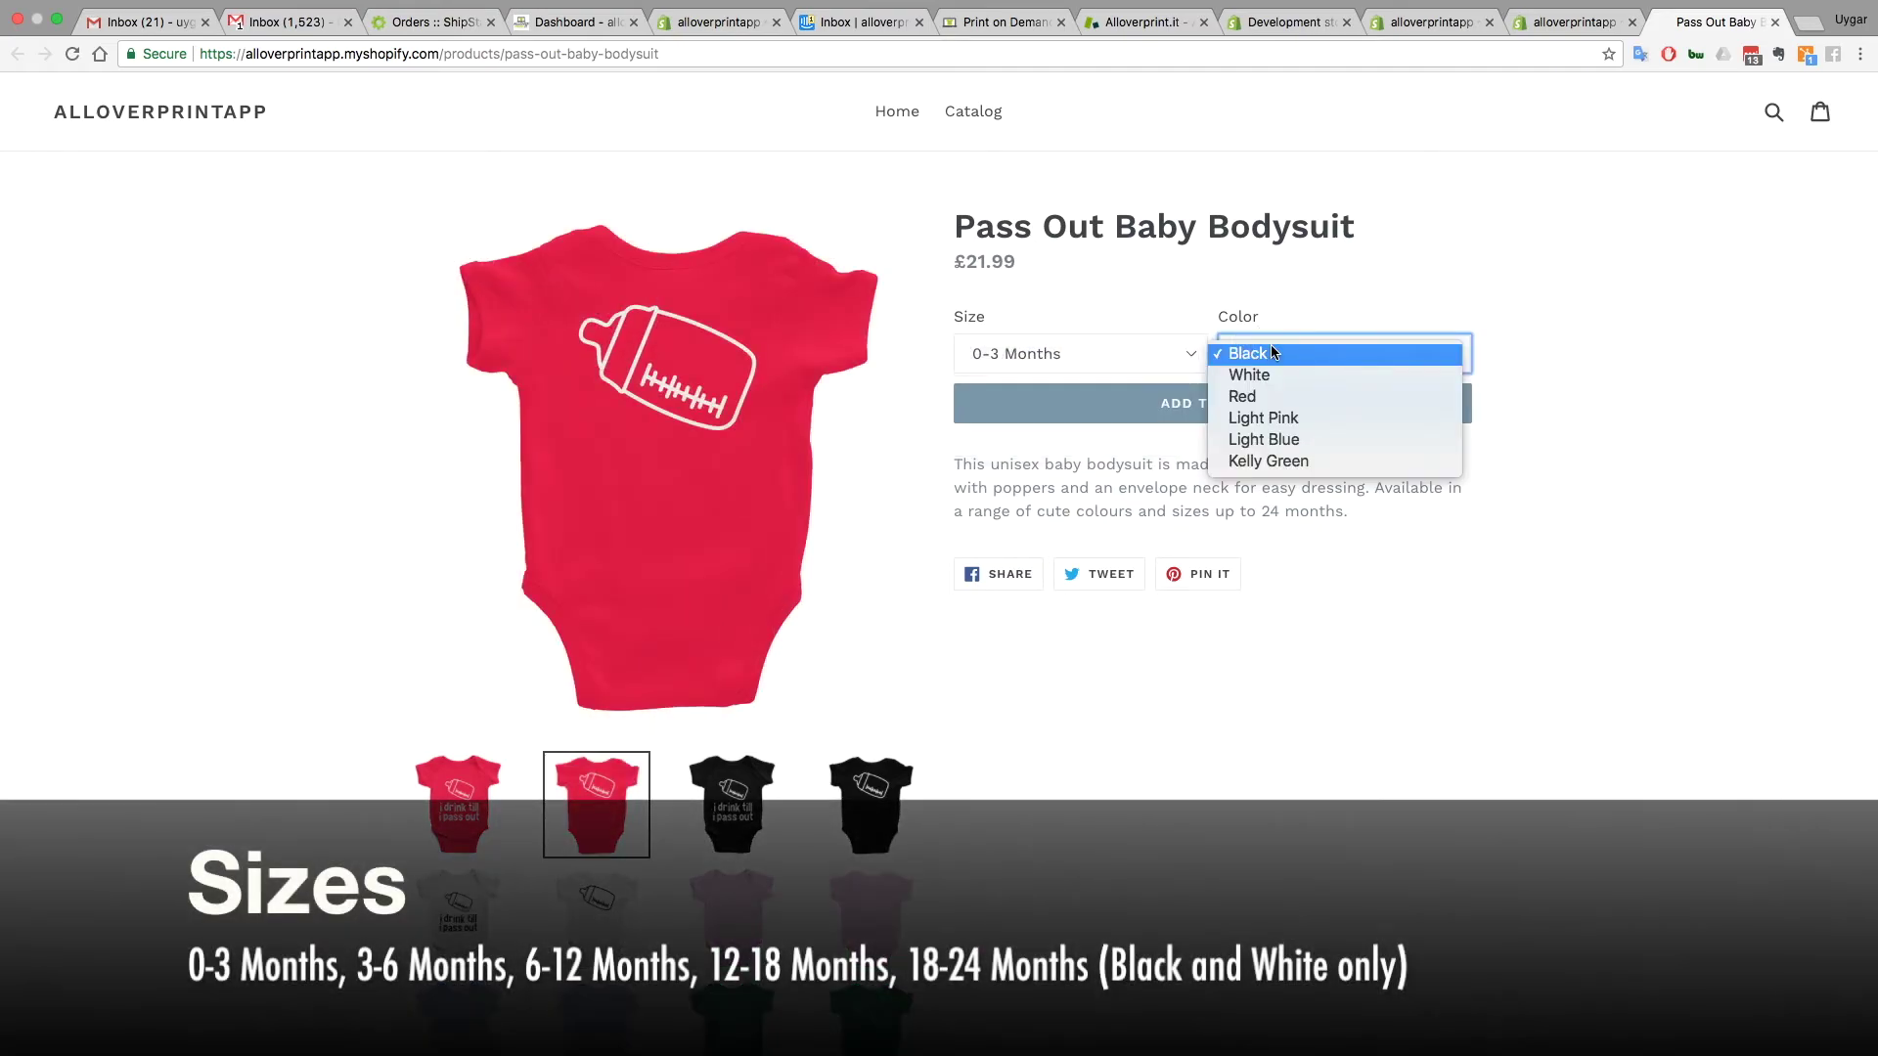
{"action": "left_click", "coordinate": [1298, 403]}
{"action": "left_click", "coordinate": [1071, 353]}
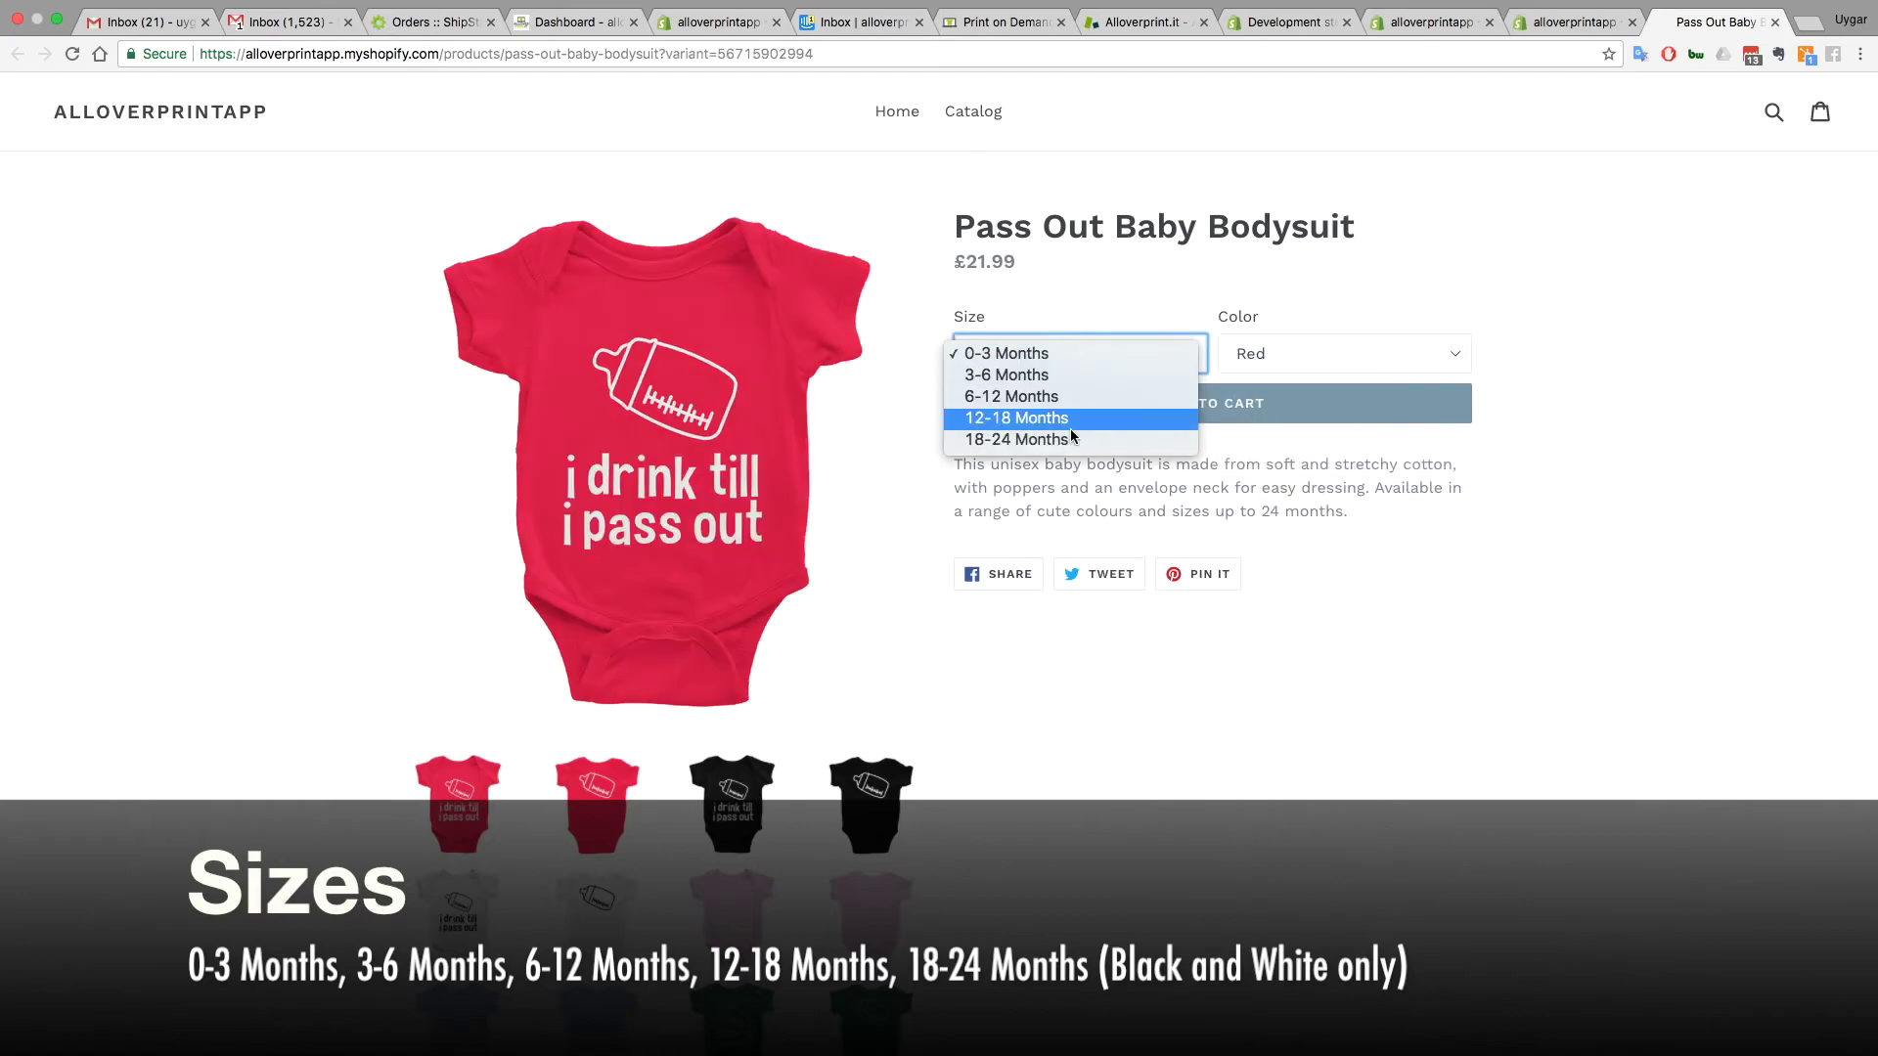
{"action": "left_click", "coordinate": [1071, 430]}
{"action": "left_click", "coordinate": [1046, 364]}
{"action": "left_click", "coordinate": [1050, 375]}
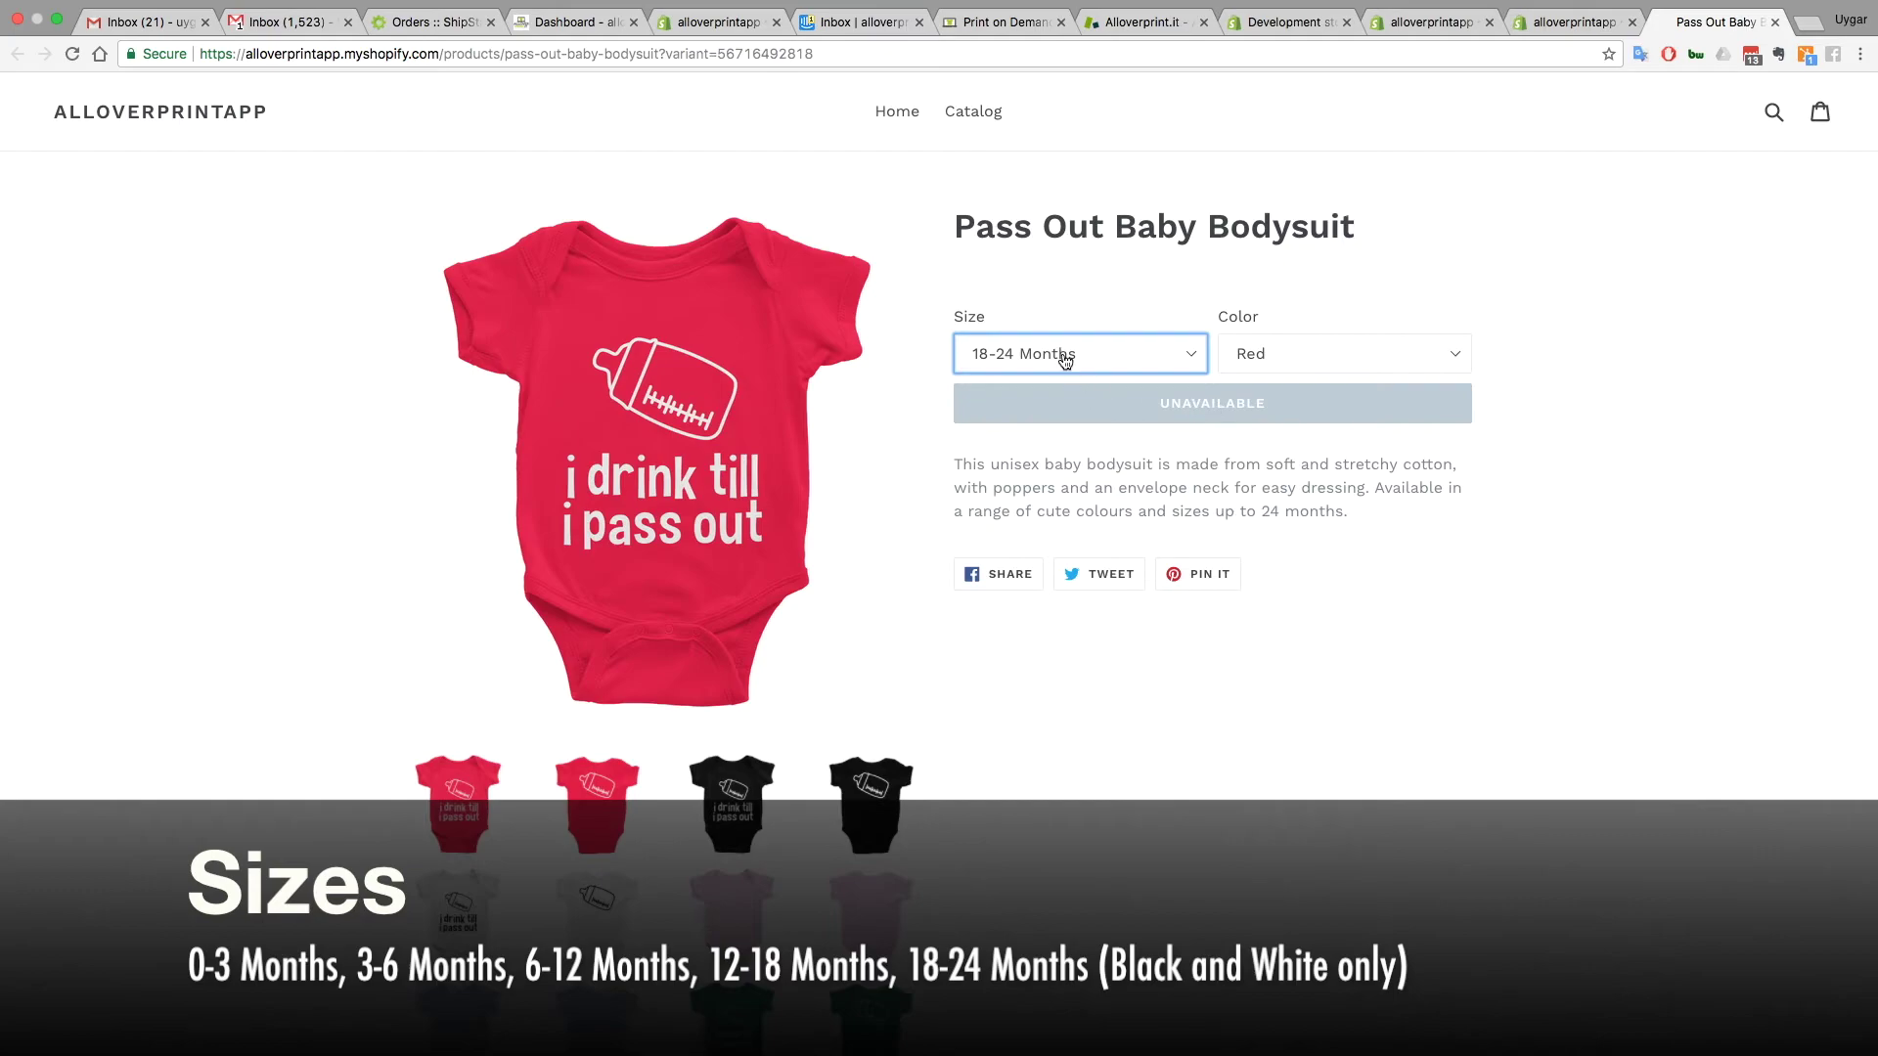
Switch the red bodysuit to size 12-18 Months and look over the product page
{"action": "left_click", "coordinate": [1065, 361]}
{"action": "left_click", "coordinate": [1062, 330]}
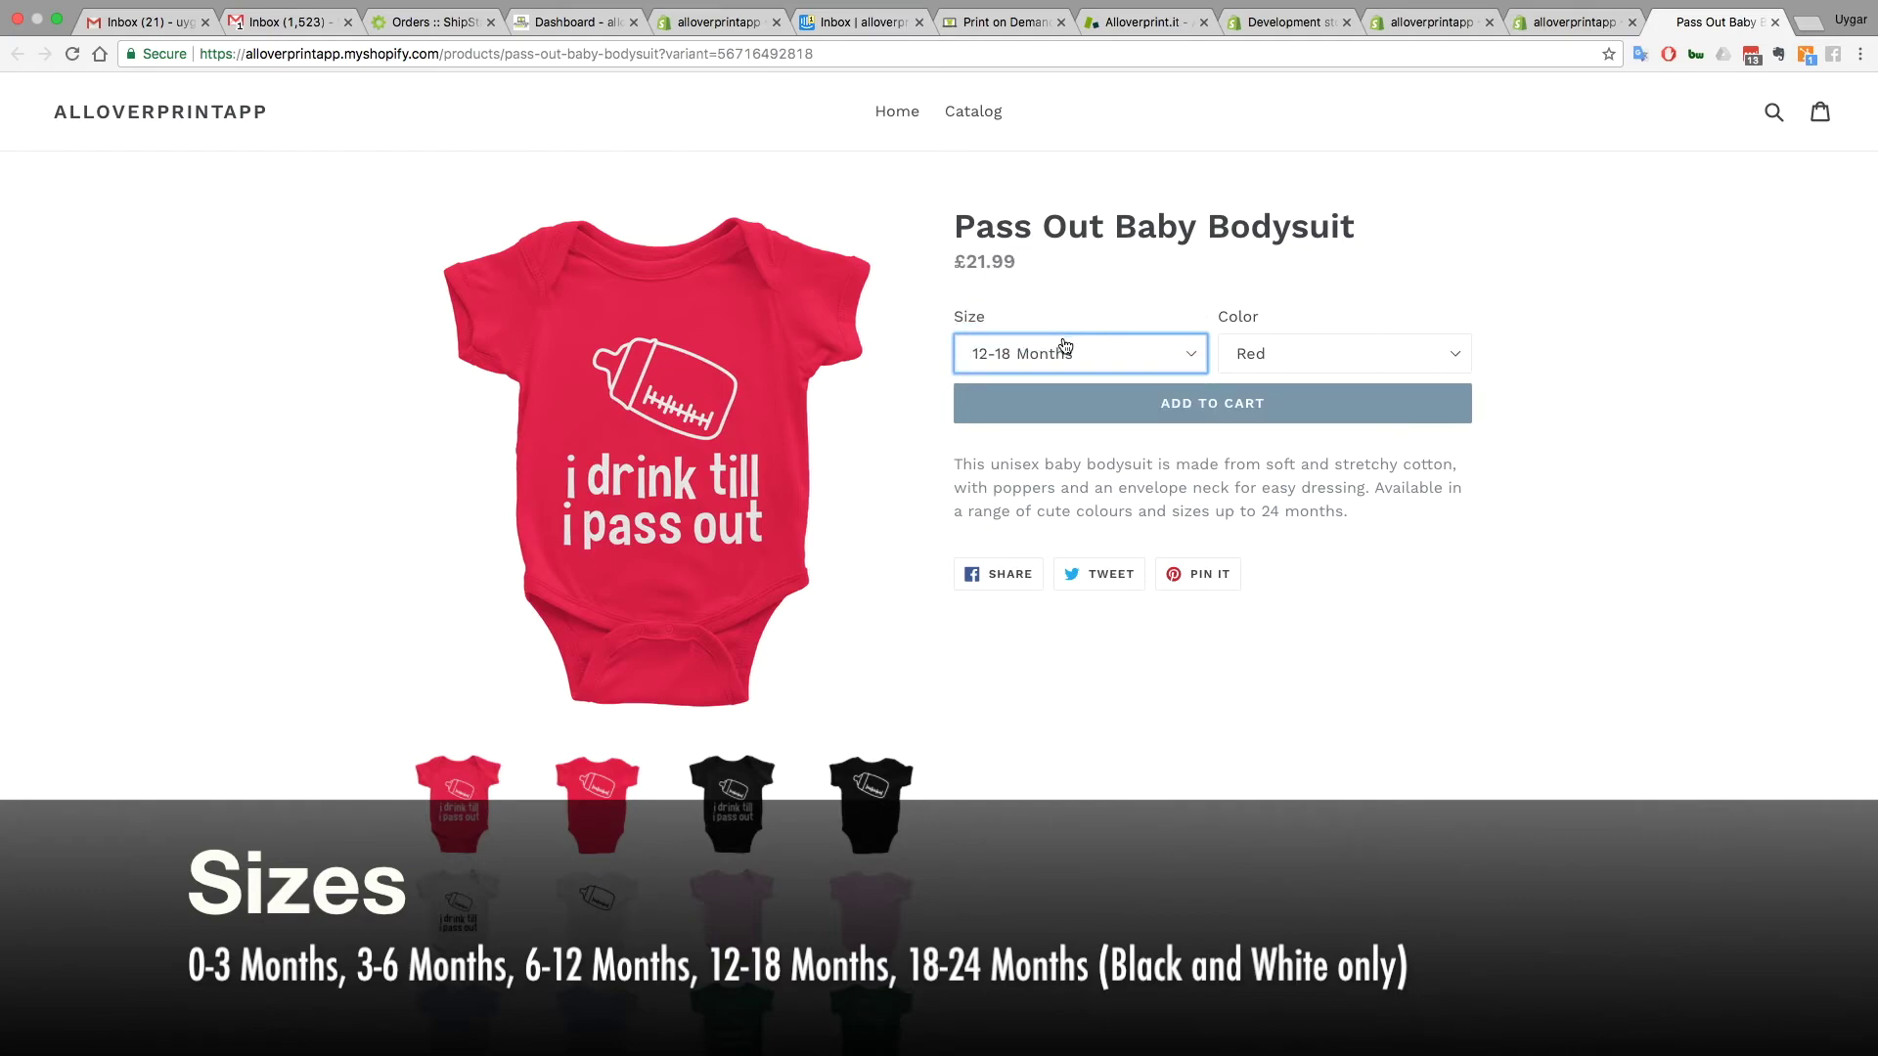
{"action": "left_click", "coordinate": [1065, 346]}
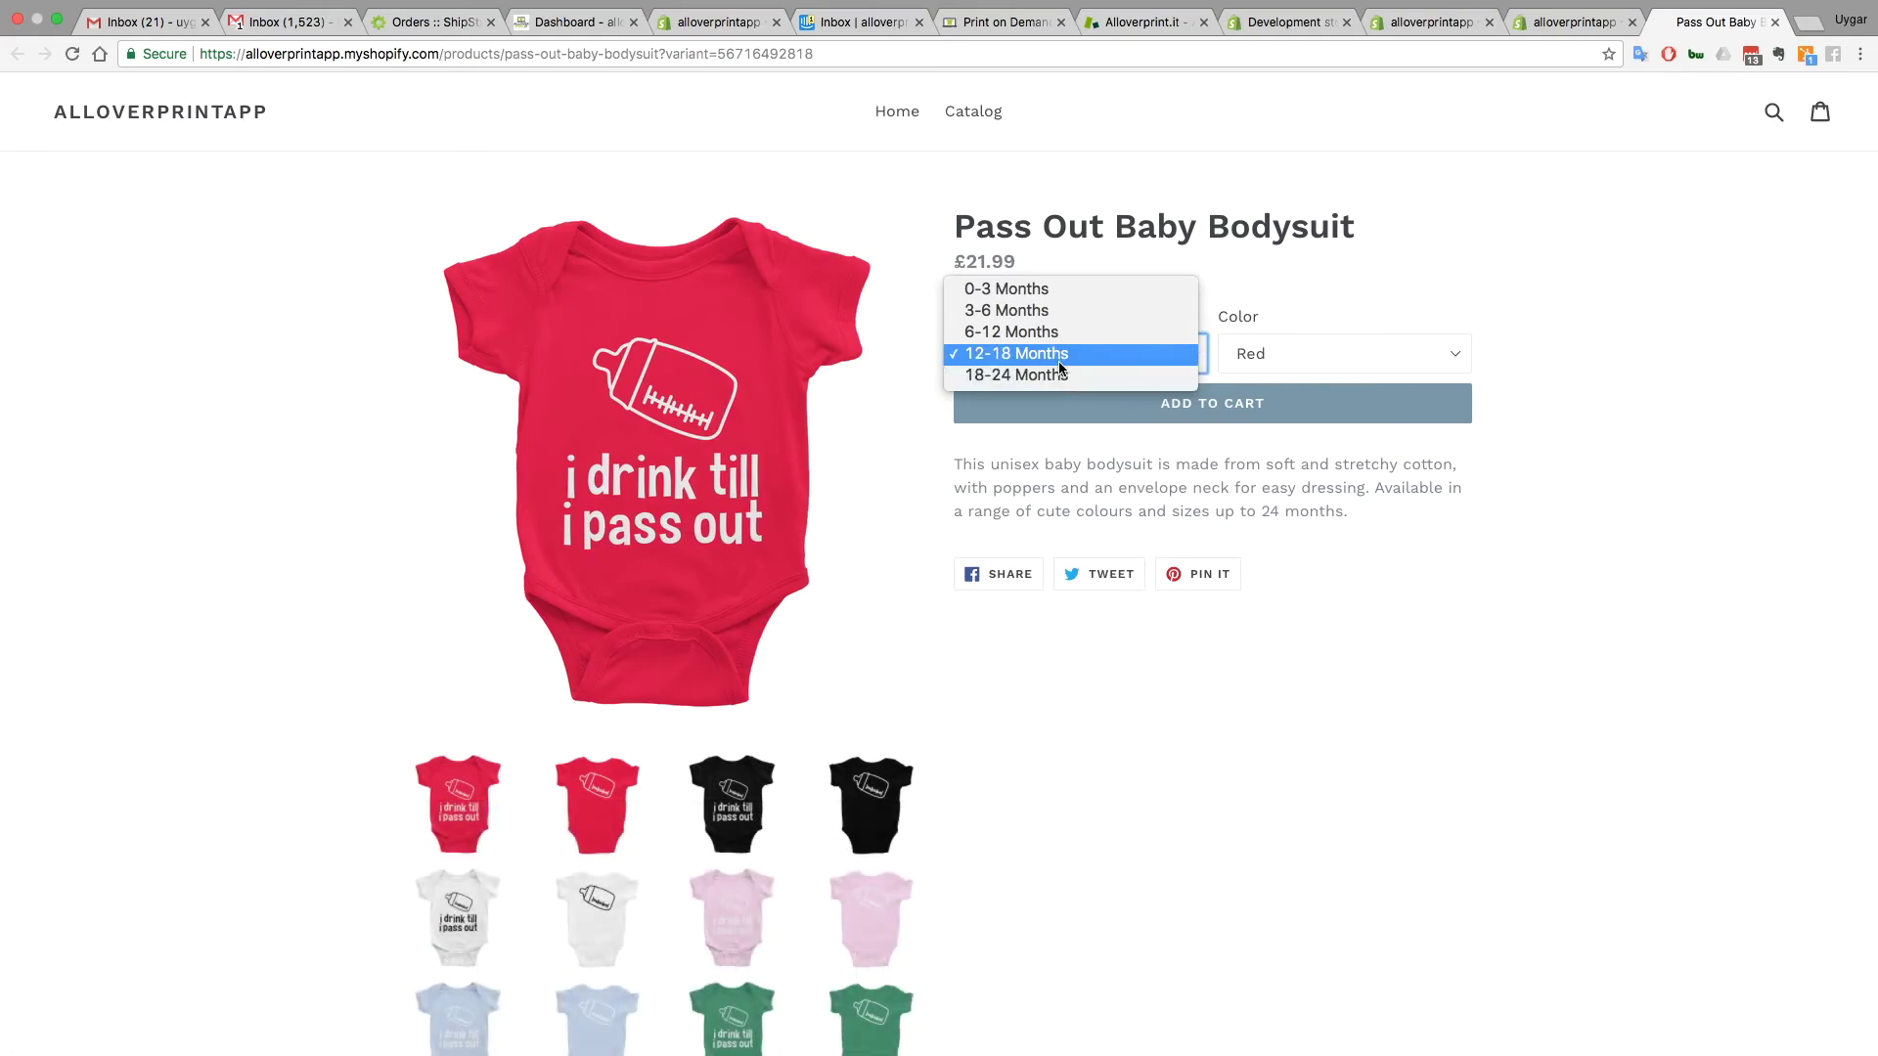
{"action": "left_click", "coordinate": [1235, 473]}
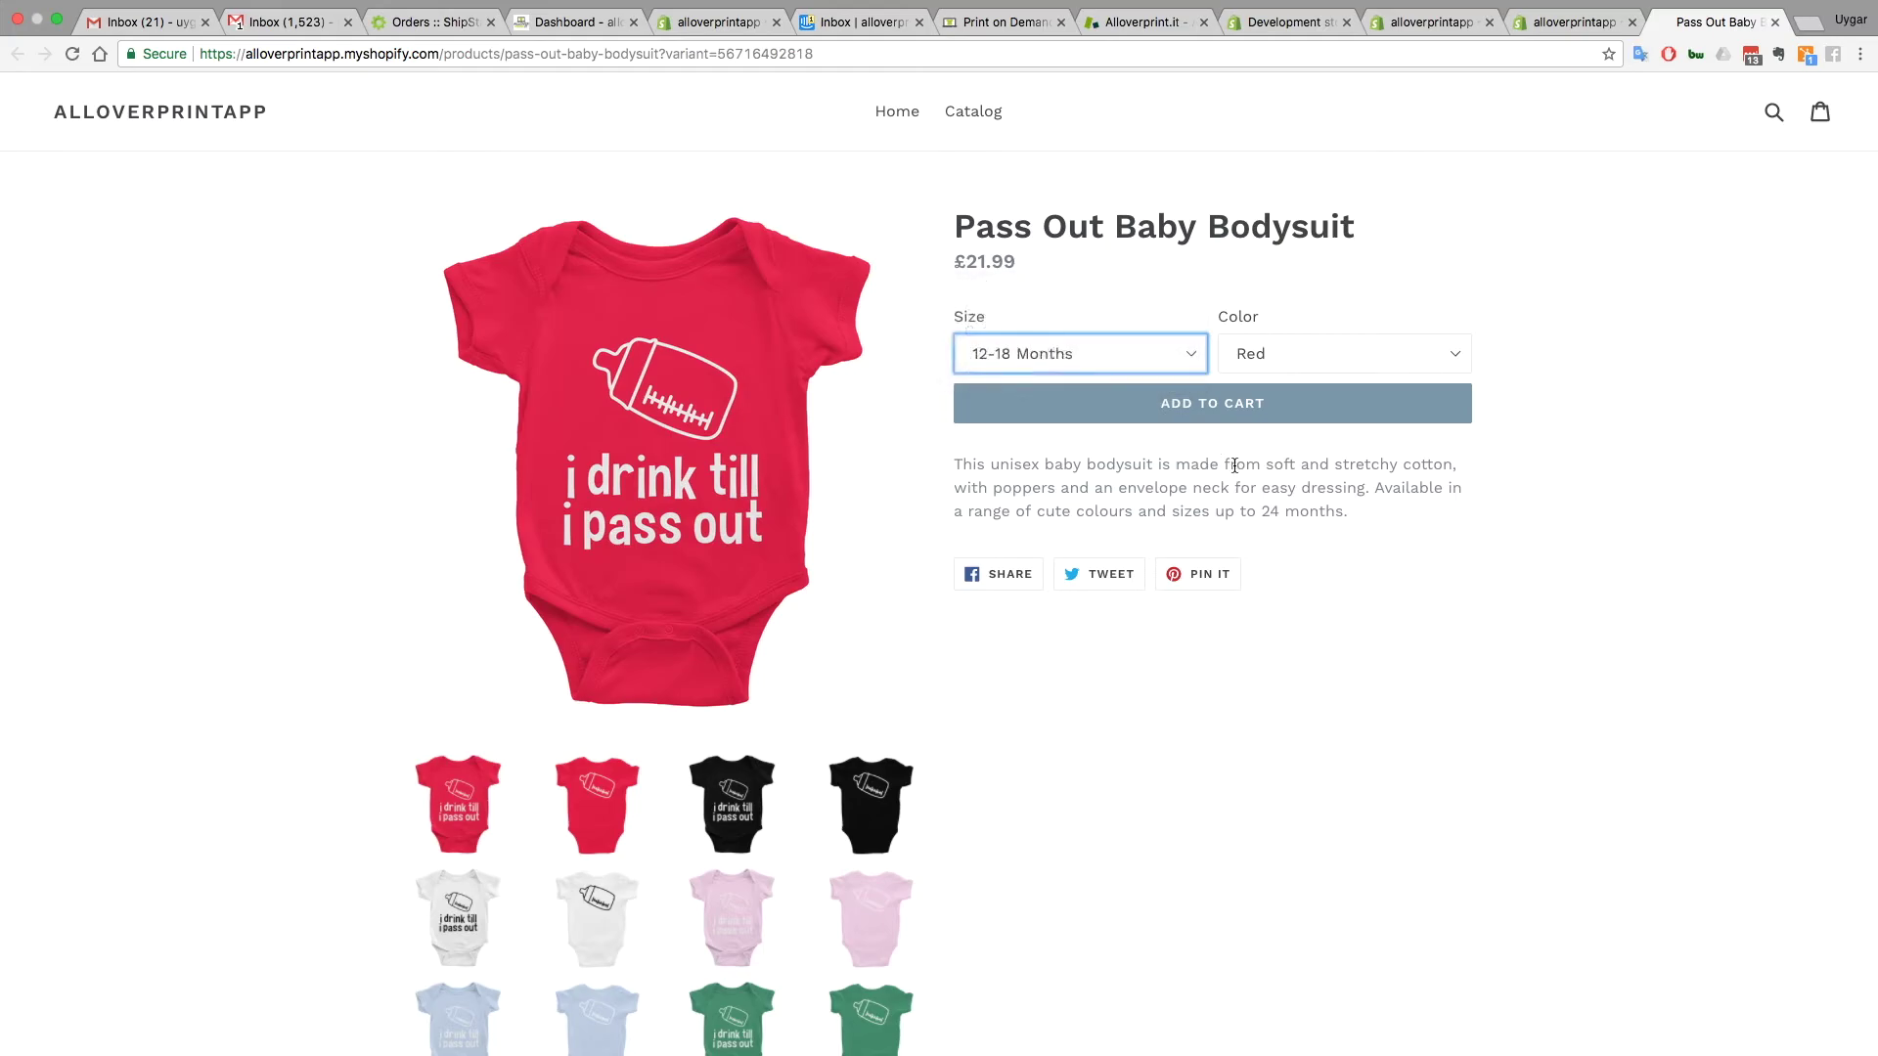
{"action": "scroll", "coordinate": [1234, 465], "scroll_direction": "down", "scroll_amount": 3}
{"action": "scroll", "coordinate": [1235, 466], "scroll_direction": "up", "scroll_amount": 3}
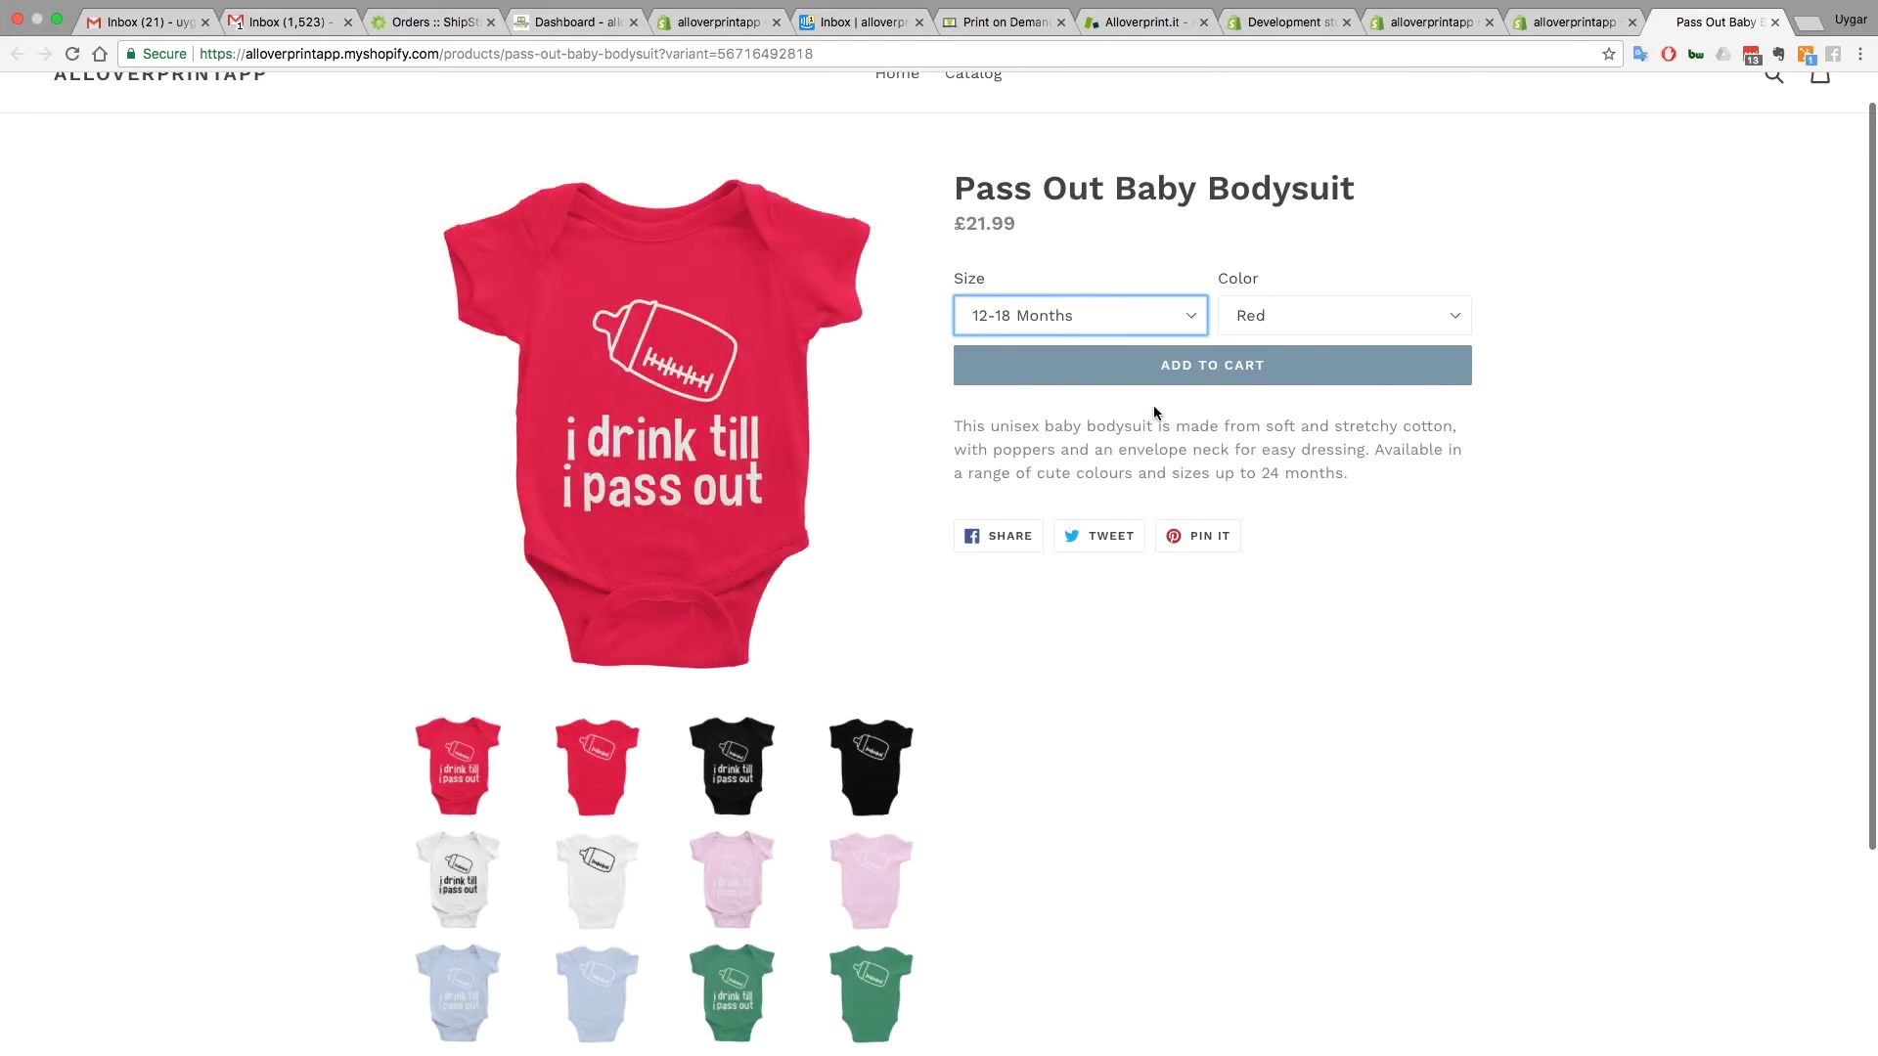
{"action": "left_click", "coordinate": [1131, 456]}
{"action": "scroll", "coordinate": [1131, 456], "scroll_direction": "up", "scroll_amount": 1}
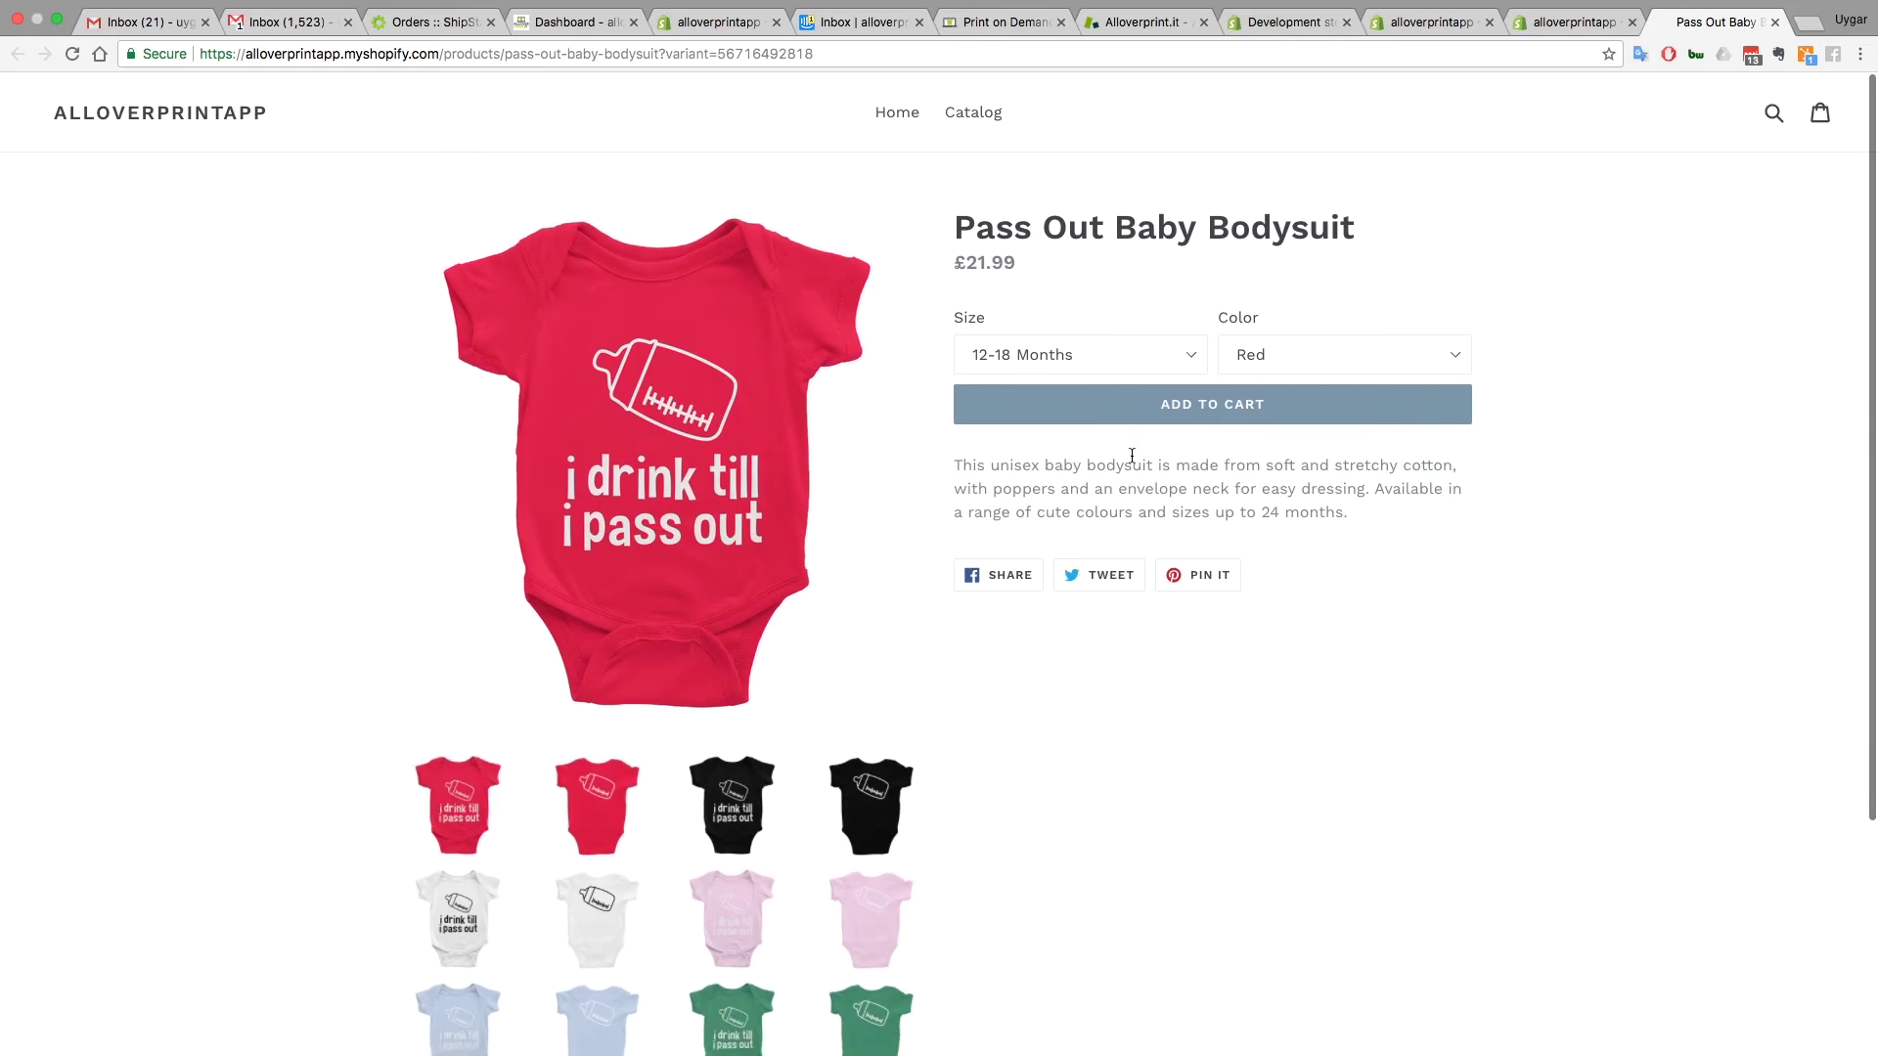